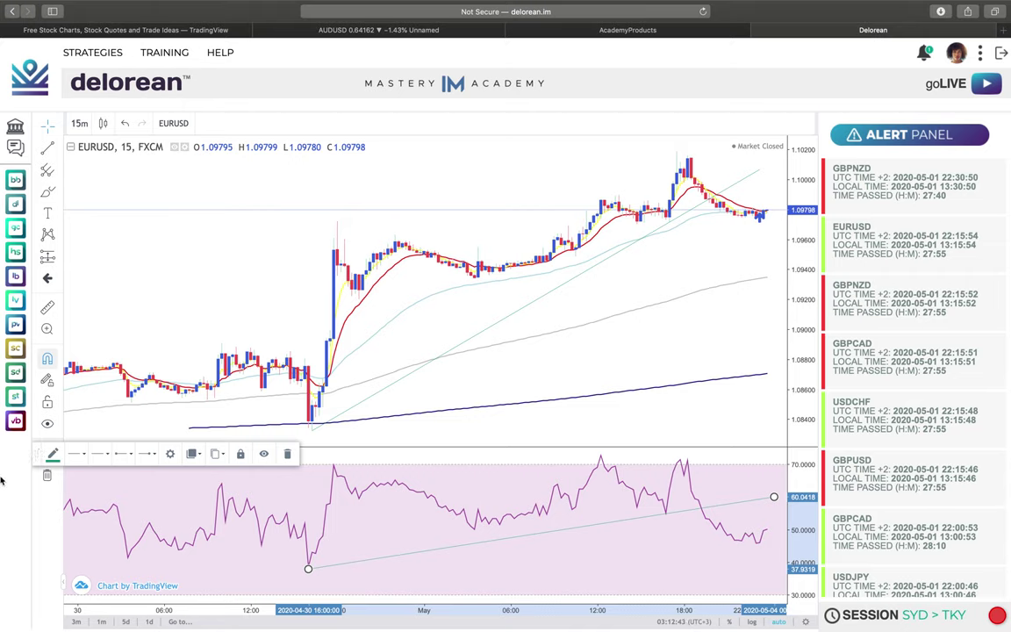
Move the floating drawing toolbar to the bottom-left and maximize the RSI pane over the chart
{"action": "mouse_move", "coordinate": [1, 432]}
{"action": "left_click", "coordinate": [38, 454]}
{"action": "left_click_drag", "start_coordinate": [37, 453], "coordinate": [42, 608]}
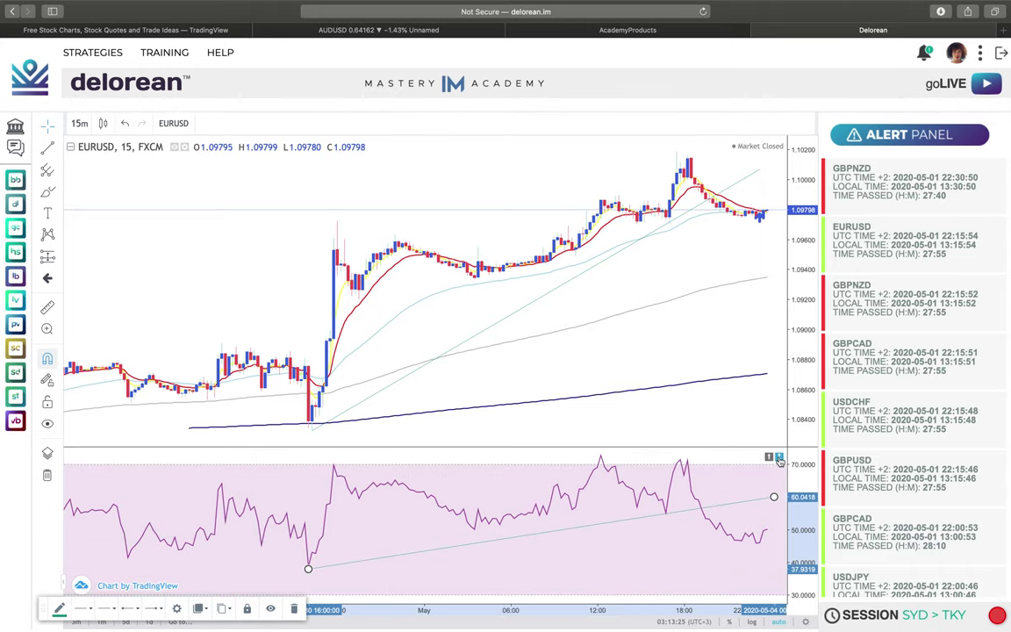
{"action": "left_click", "coordinate": [778, 457]}
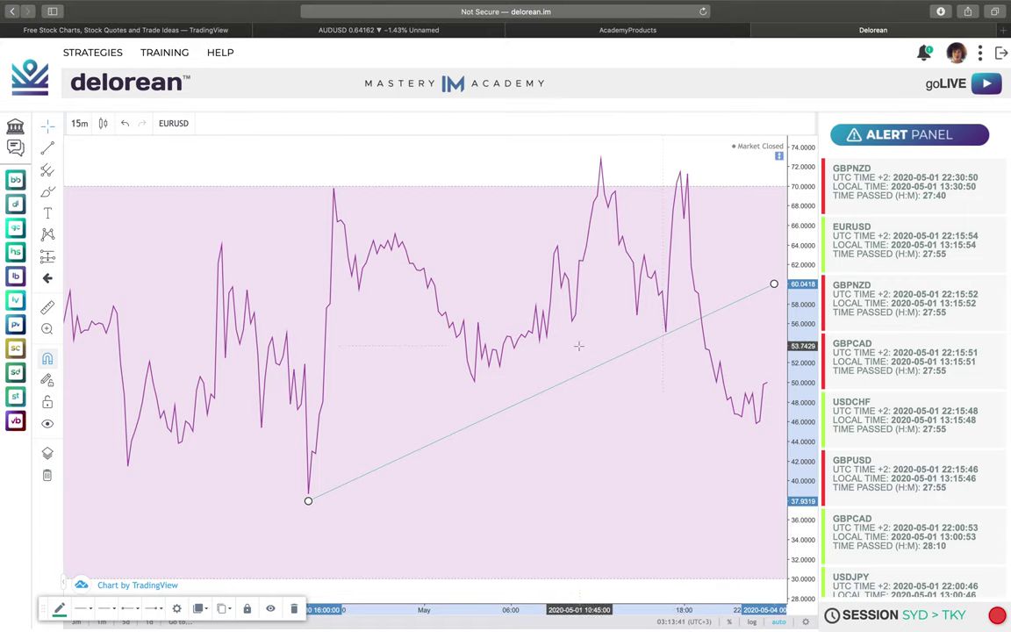
Add a RELATIVE STRENGTH INDEX label at the top-left and stretch the RSI scale to about 22–80
{"action": "left_click", "coordinate": [47, 212]}
{"action": "left_click", "coordinate": [229, 171]}
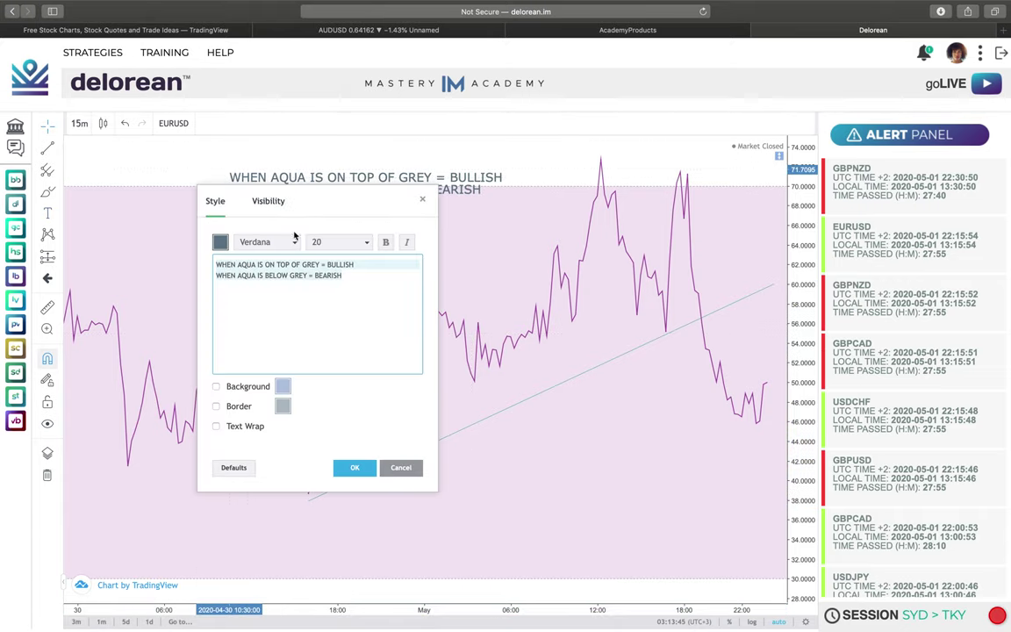
{"action": "key", "text": "BackSpace"}
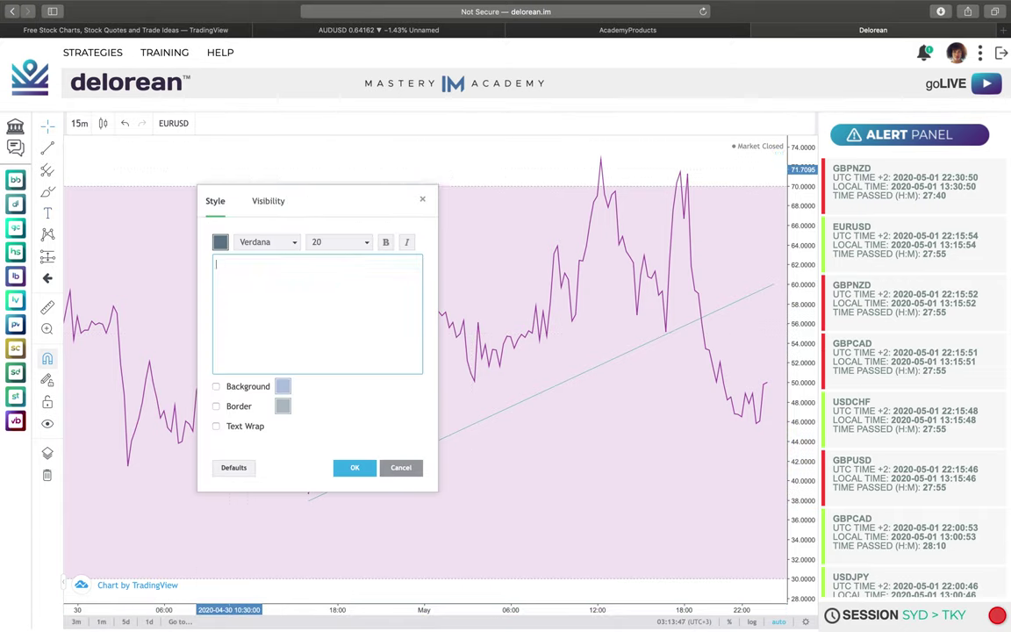
{"action": "type", "text": "RELATIVE"}
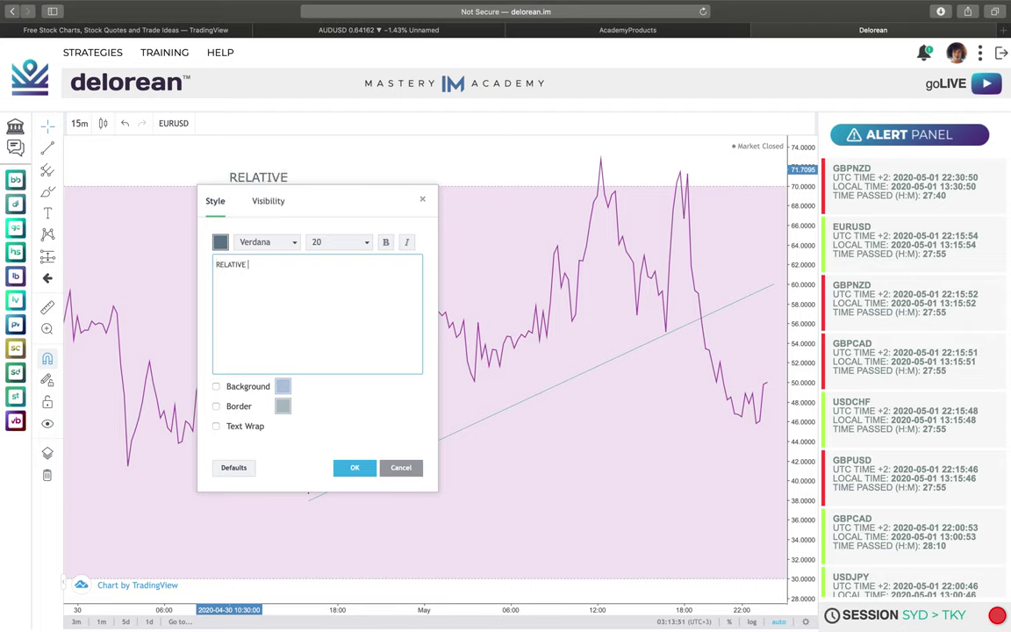
{"action": "type", "text": " STRENGTH"}
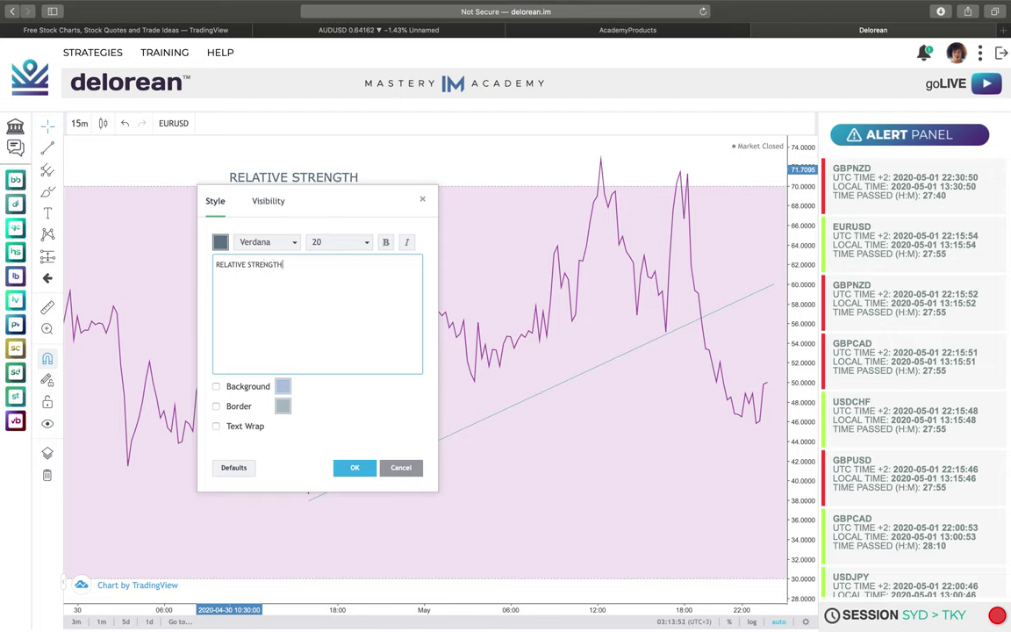
{"action": "type", "text": " INDEX"}
{"action": "left_click", "coordinate": [355, 468]}
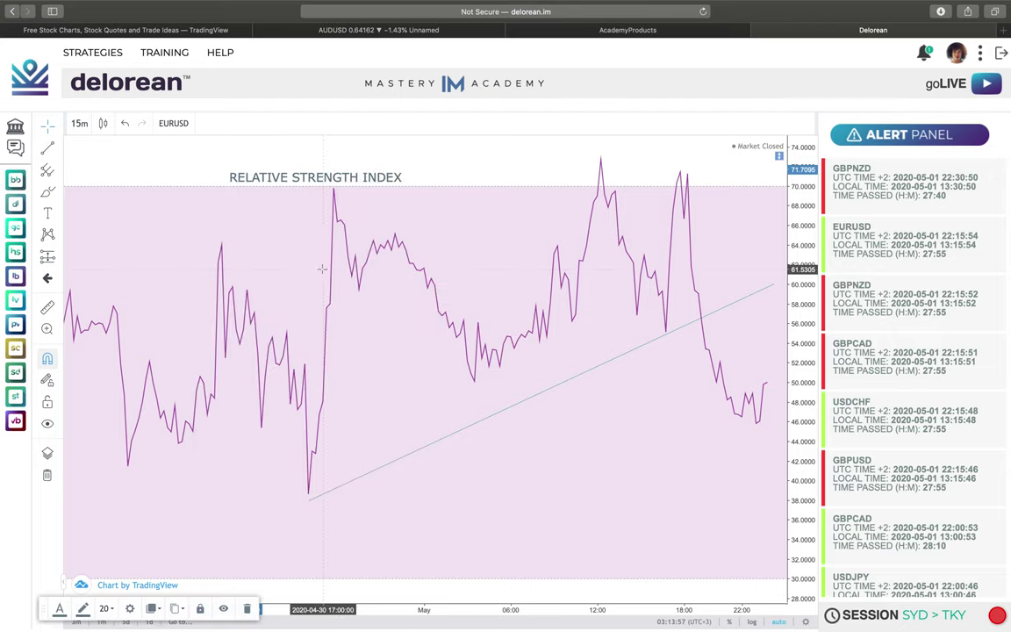
{"action": "left_click", "coordinate": [303, 188]}
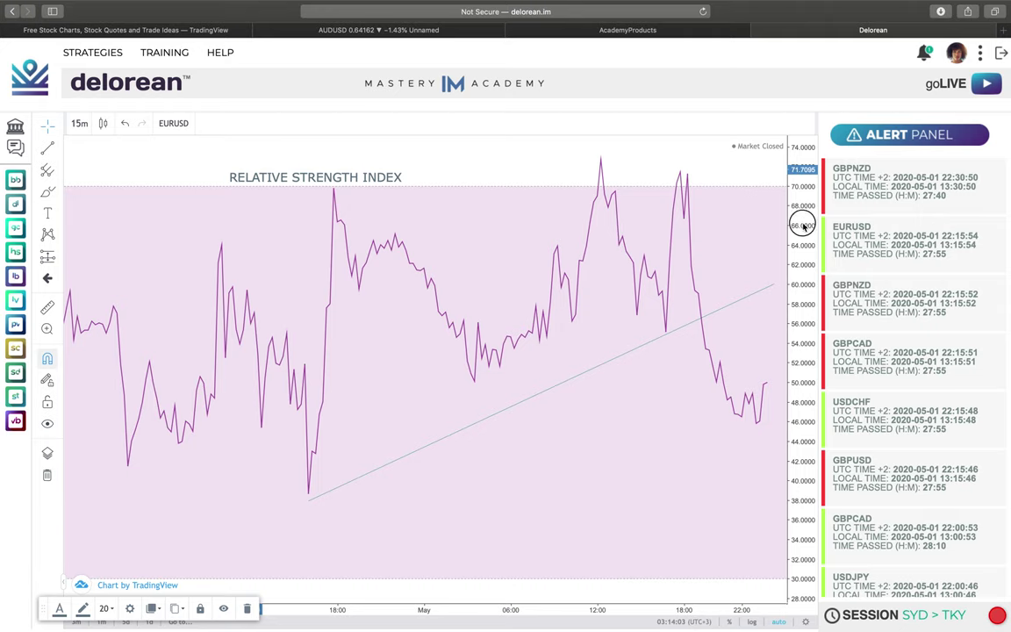
{"action": "left_click_drag", "start_coordinate": [801, 219], "coordinate": [803, 279]}
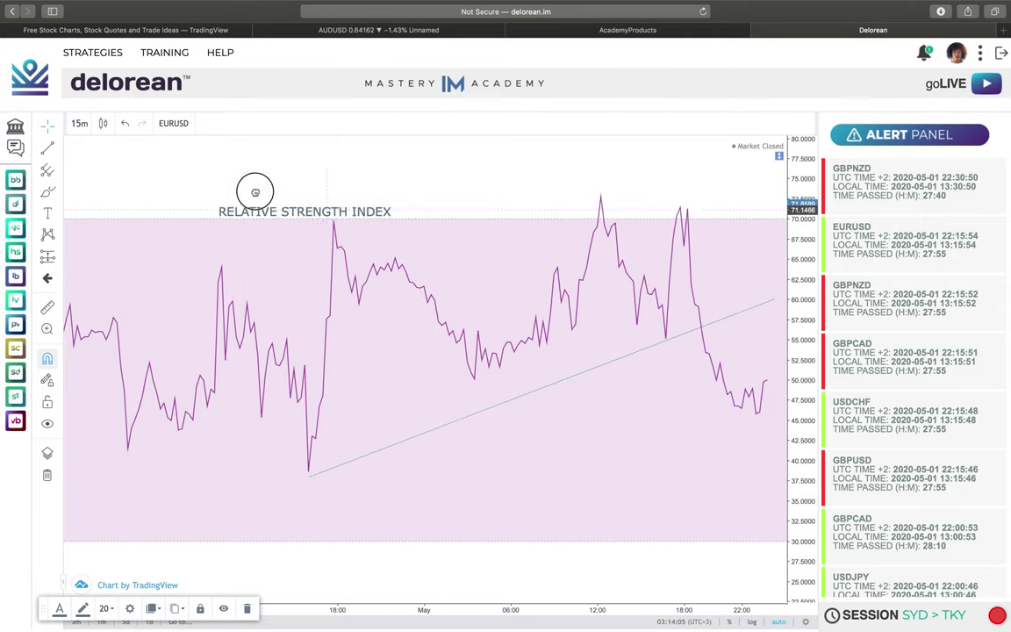
{"action": "left_click_drag", "start_coordinate": [254, 192], "coordinate": [176, 149]}
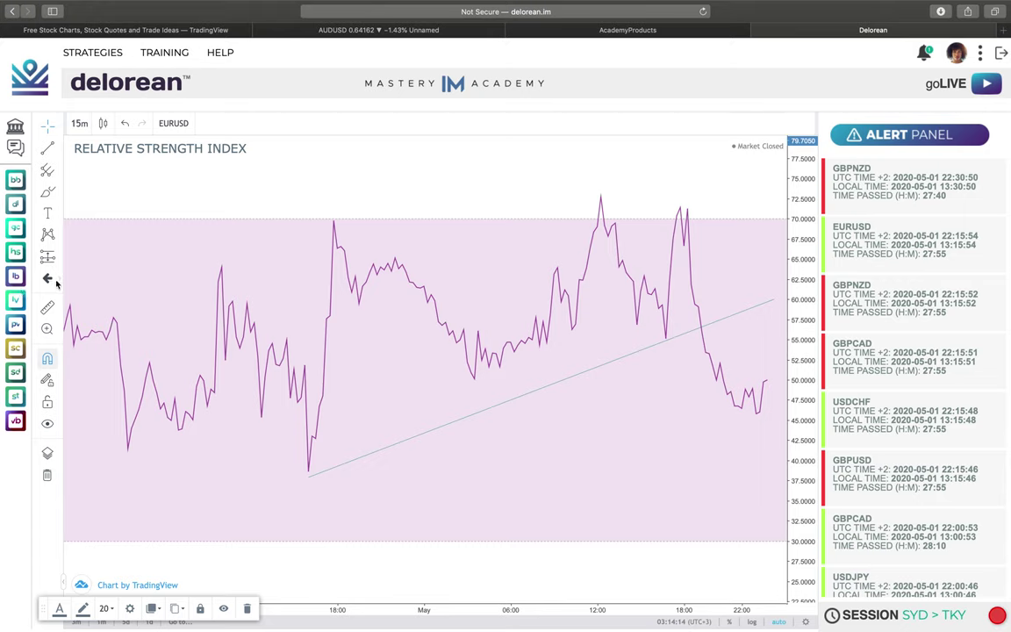
Place a NORMAL text label up-left in the RSI band, then un-maximize the RSI pane
{"action": "left_click", "coordinate": [47, 212]}
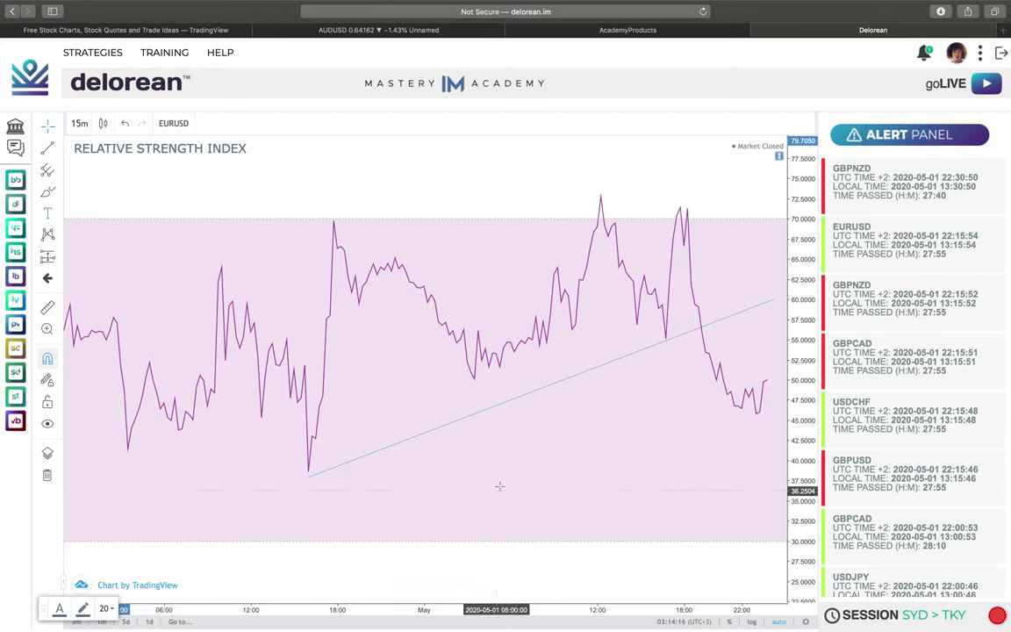
{"action": "left_click", "coordinate": [470, 399]}
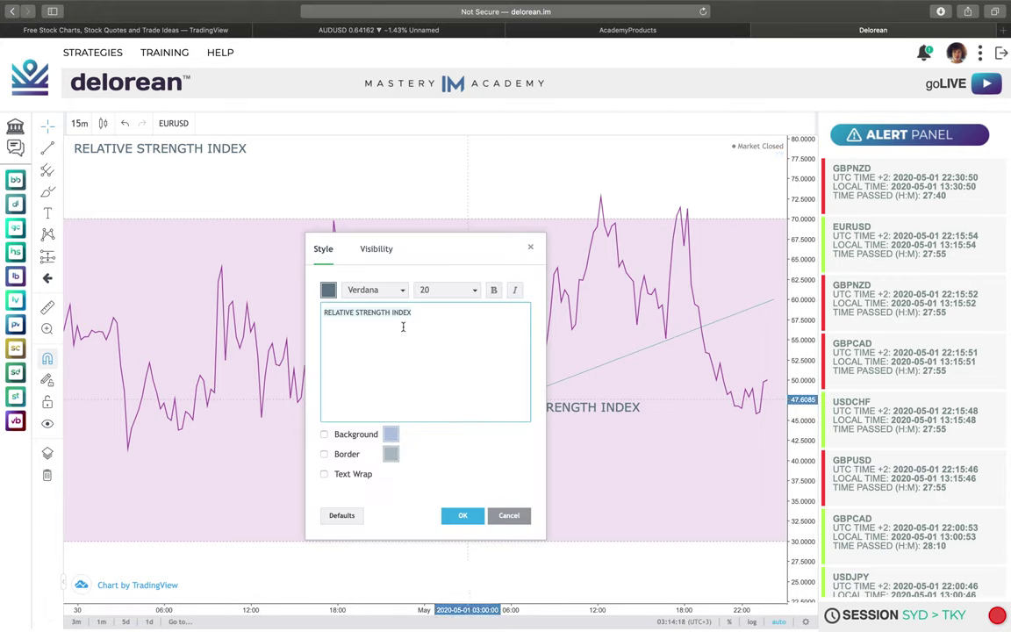
{"action": "key", "text": "super+a"}
{"action": "key", "text": "BackSpace"}
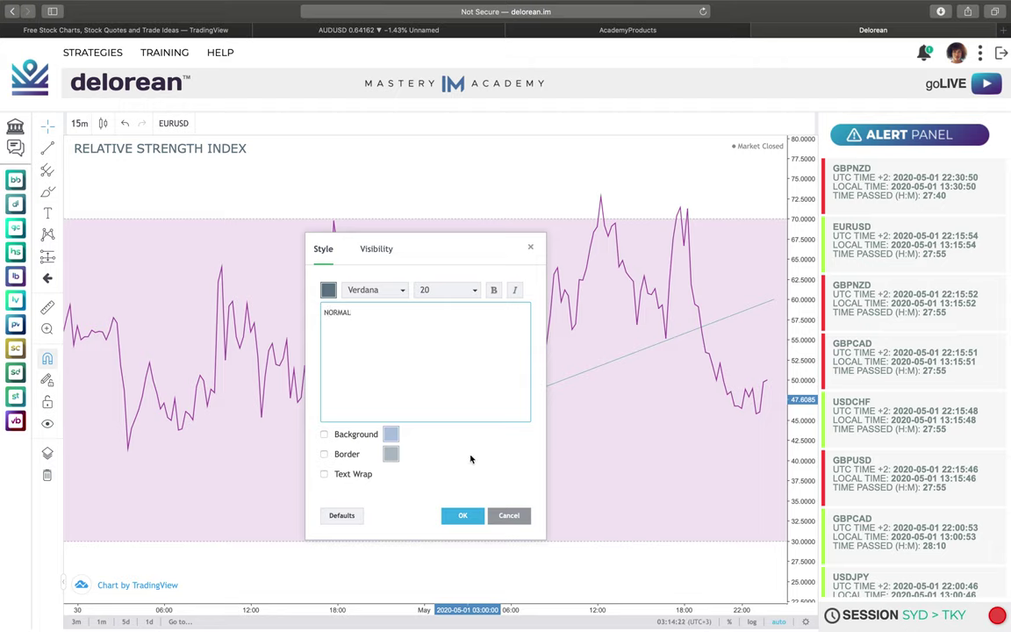
{"action": "left_click", "coordinate": [462, 515]}
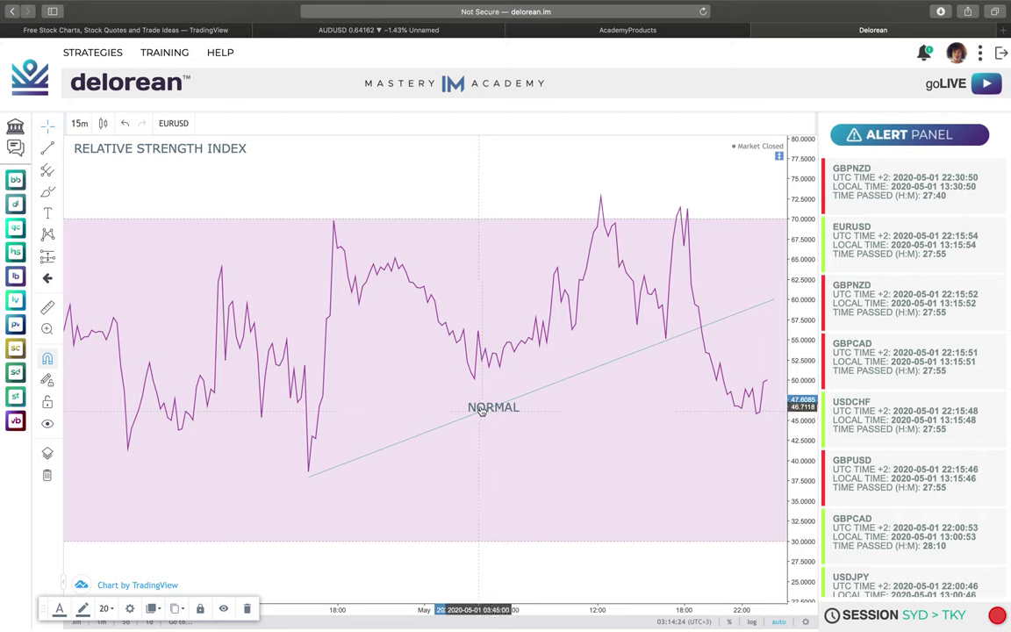
{"action": "left_click_drag", "start_coordinate": [481, 411], "coordinate": [364, 367]}
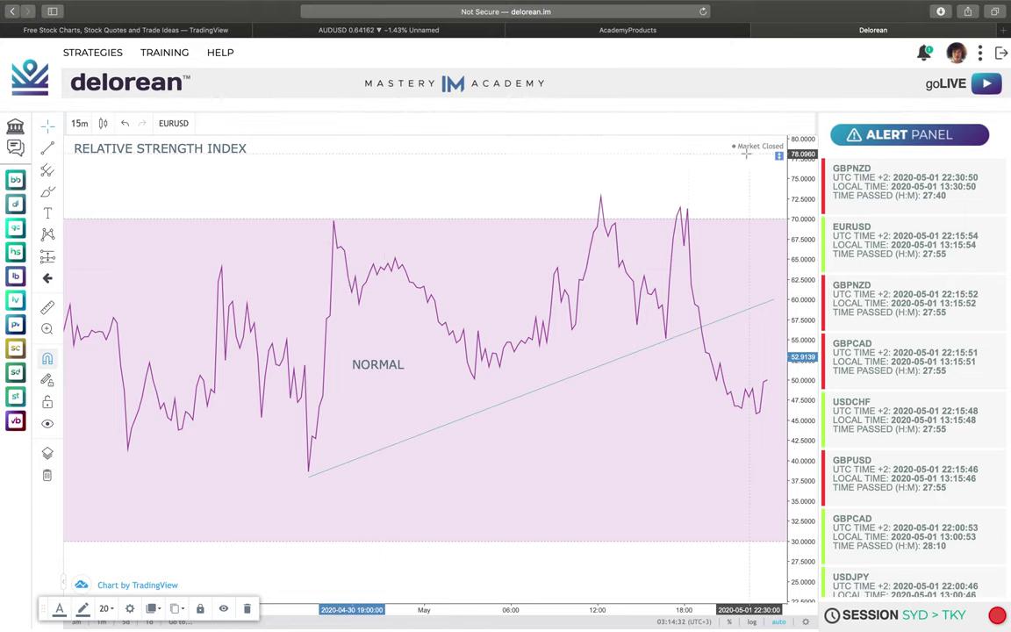
{"action": "left_click", "coordinate": [777, 156]}
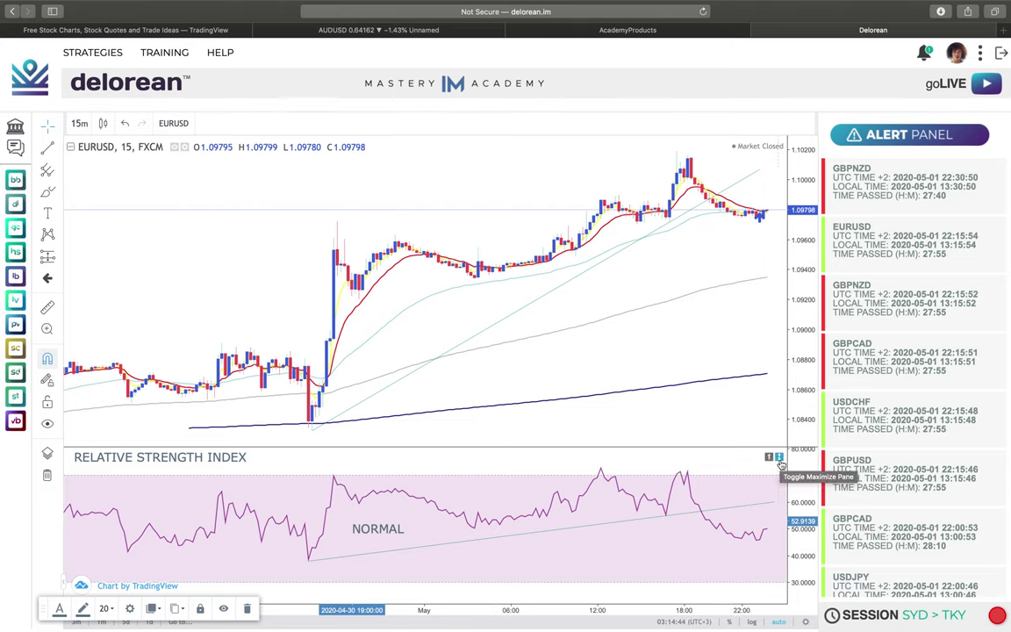
Maximize the RSI pane again and drag its scale to span roughly -10 to 110
{"action": "left_click", "coordinate": [779, 457]}
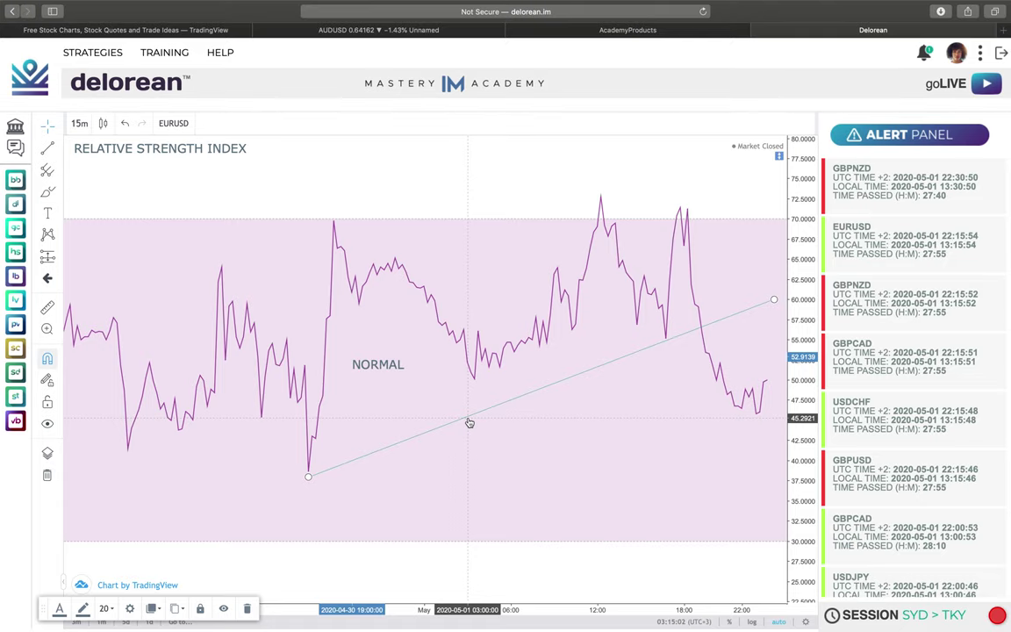
{"action": "left_click_drag", "start_coordinate": [800, 321], "coordinate": [802, 503]}
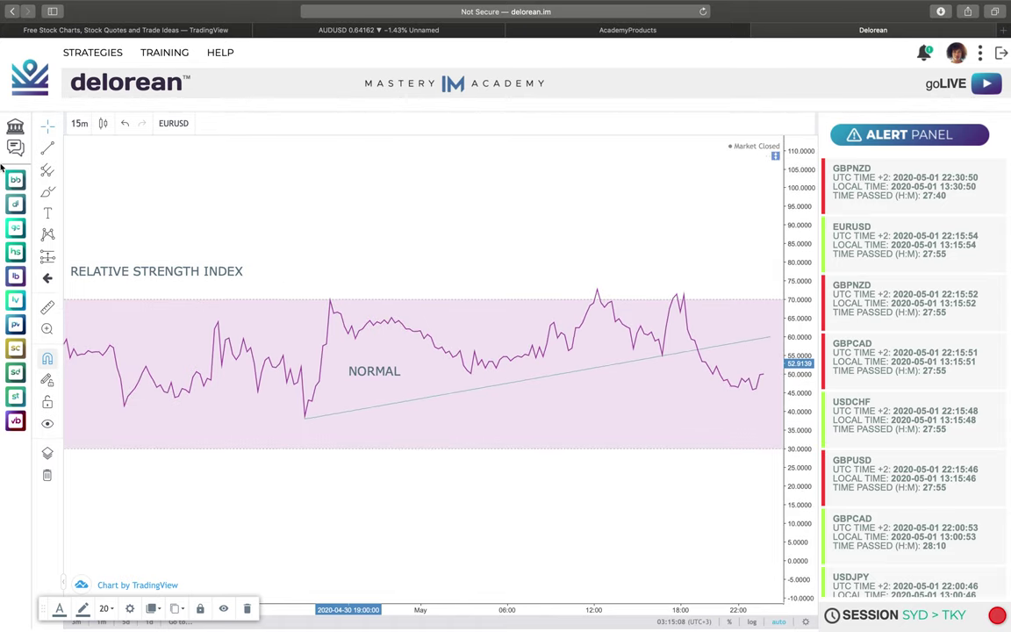
Draw horizontal lines on the RSI pane at about 100.24 and about -0.06
{"action": "left_click", "coordinate": [58, 153]}
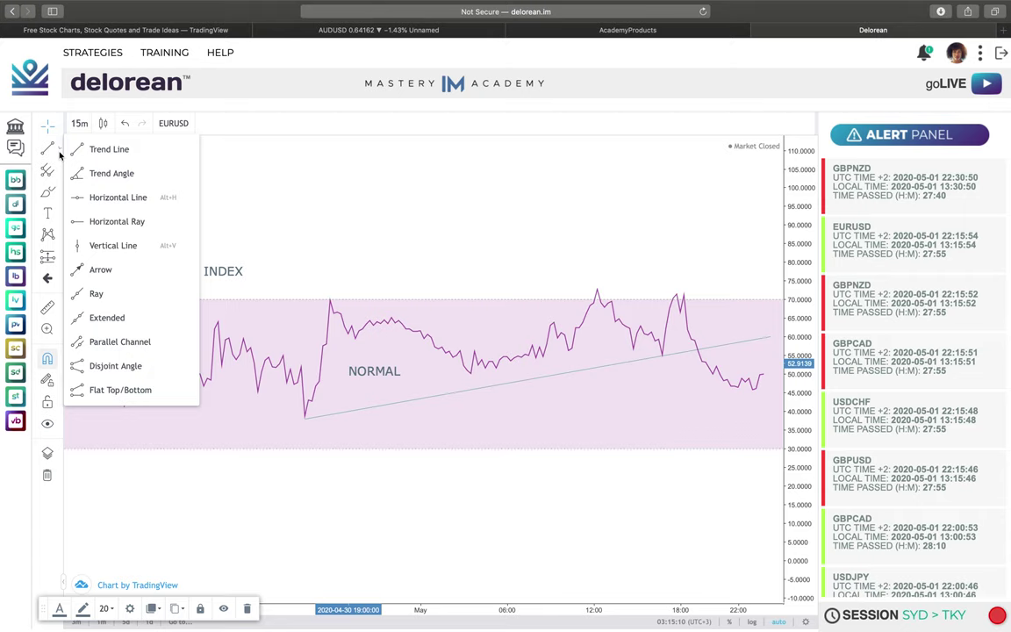
{"action": "left_click", "coordinate": [108, 199]}
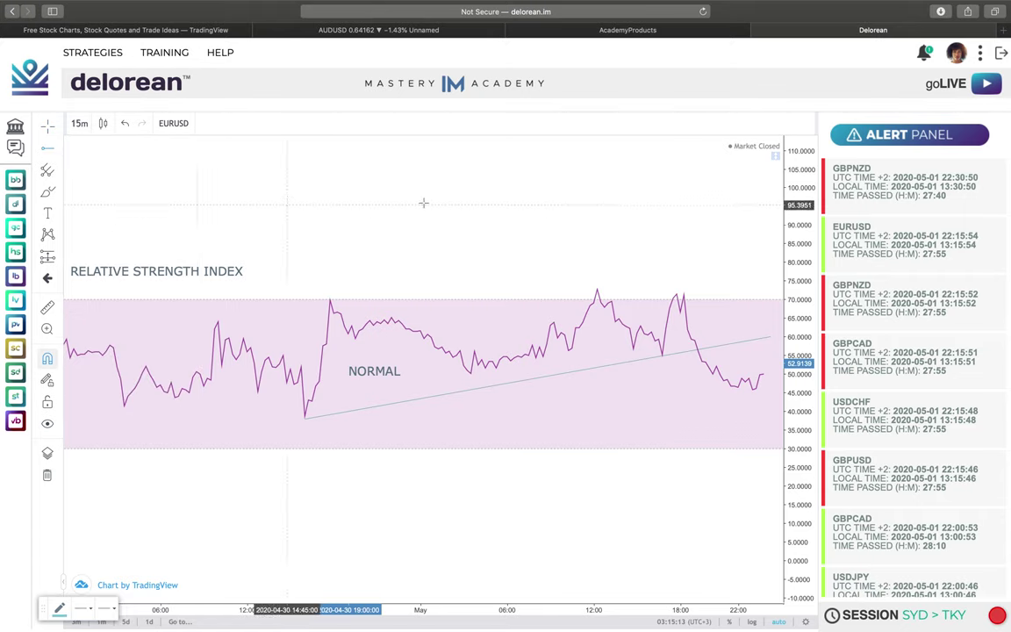
{"action": "left_click", "coordinate": [600, 187]}
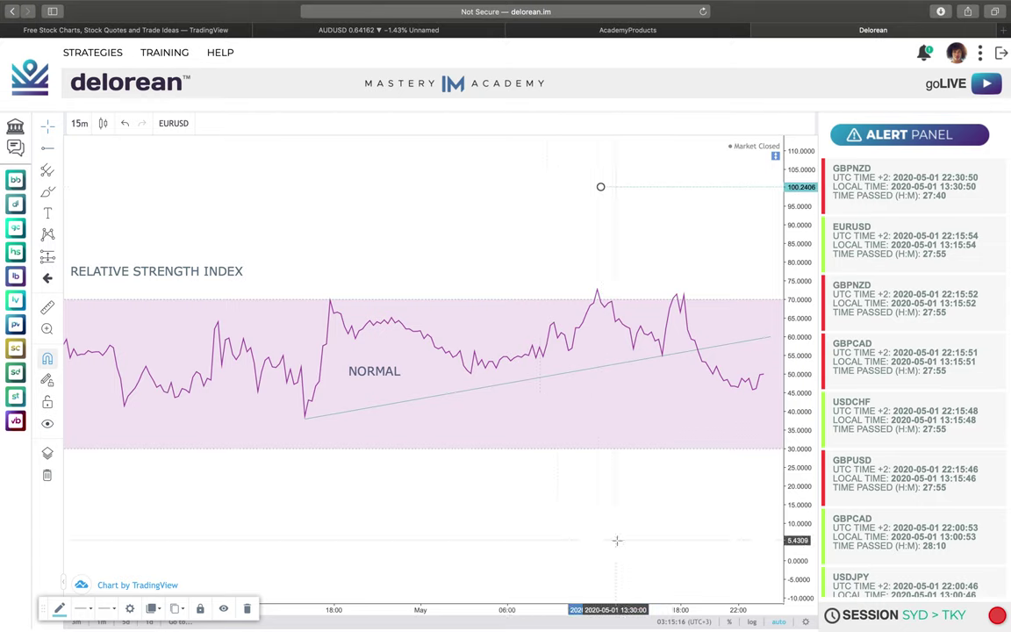
{"action": "left_click", "coordinate": [46, 151]}
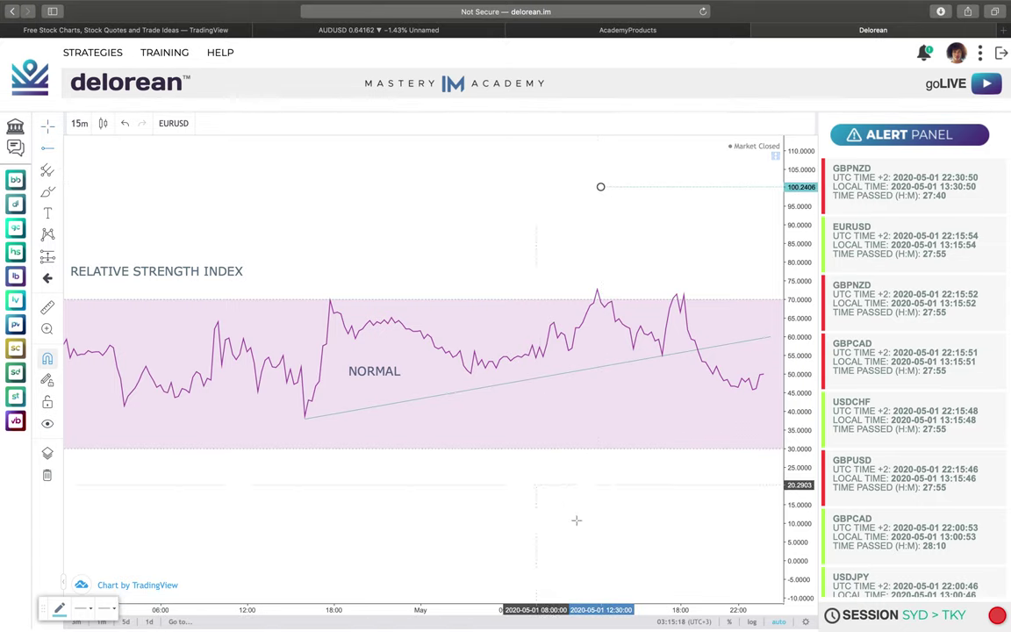
{"action": "left_click", "coordinate": [666, 560]}
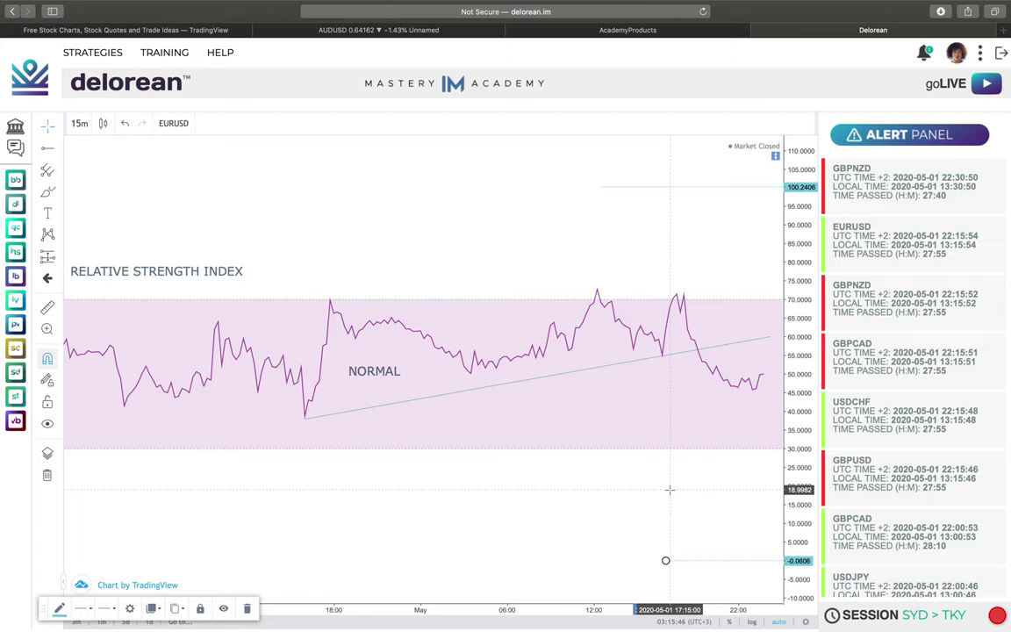
Open Chart Properties from the chart's right-click menu
{"action": "right_click", "coordinate": [668, 486]}
{"action": "mouse_move", "coordinate": [595, 607]}
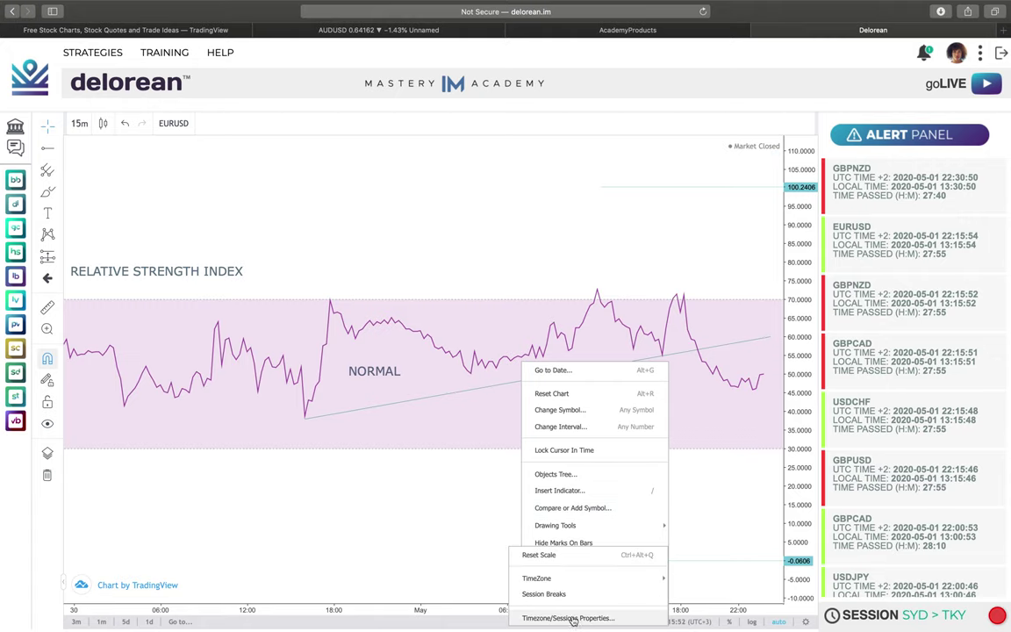
{"action": "right_click", "coordinate": [519, 286]}
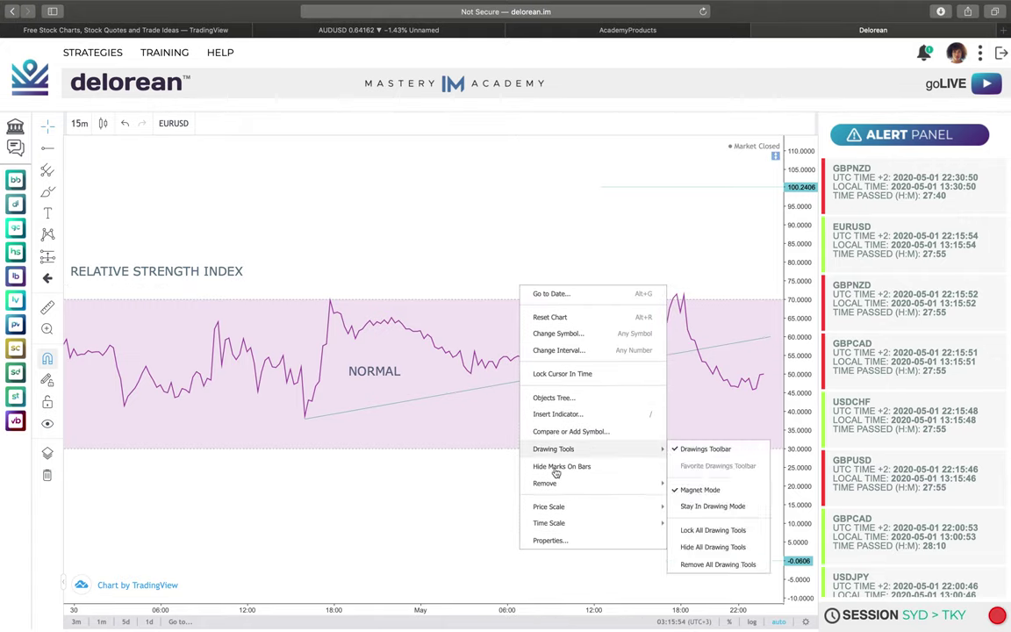
{"action": "right_click", "coordinate": [438, 554]}
{"action": "right_click", "coordinate": [449, 234]}
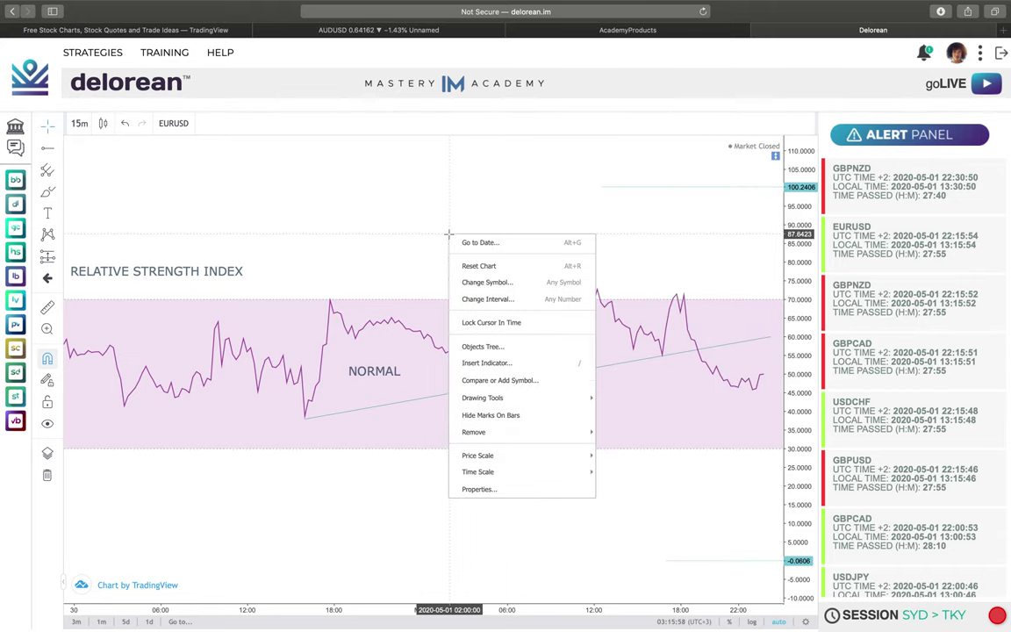
{"action": "left_click", "coordinate": [472, 490]}
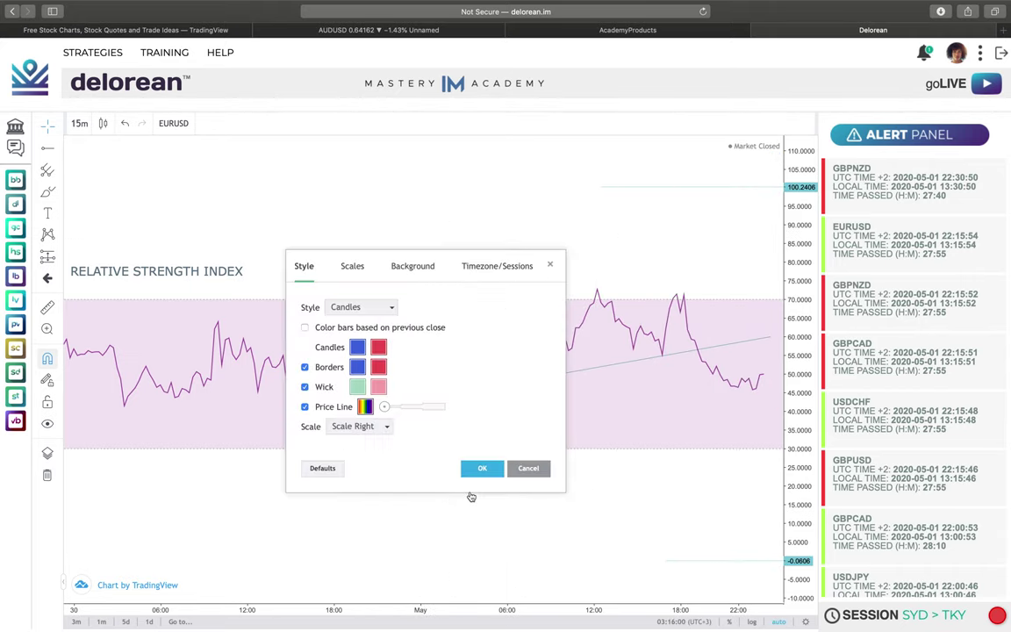
Browse the Scales, Background and Timezone/Sessions tabs, then return to the Style tab
{"action": "left_click", "coordinate": [352, 269]}
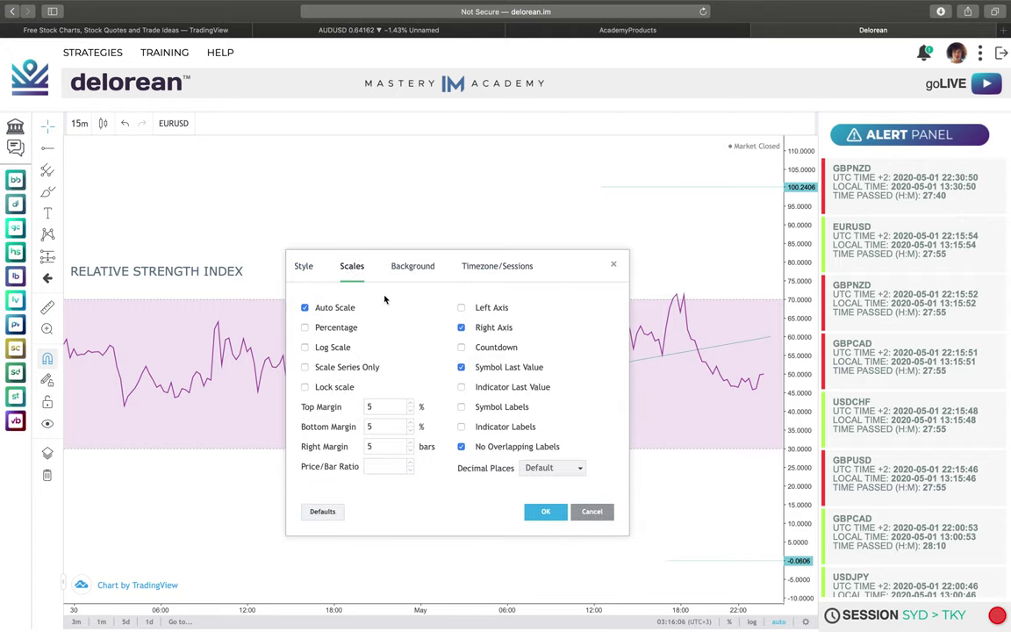
{"action": "left_click", "coordinate": [409, 265]}
{"action": "left_click", "coordinate": [500, 267]}
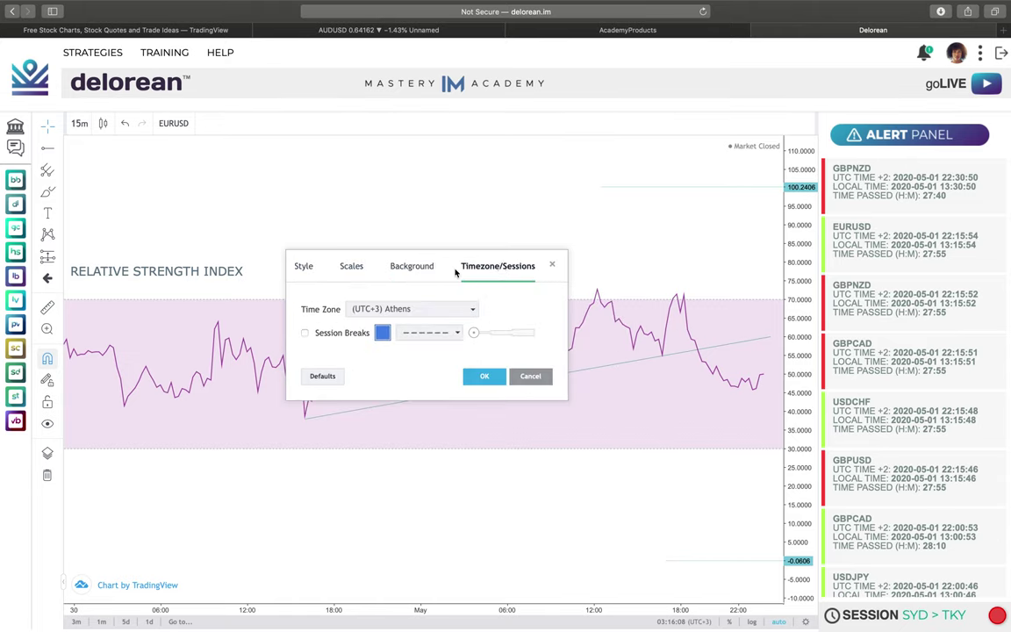
{"action": "left_click", "coordinate": [303, 267]}
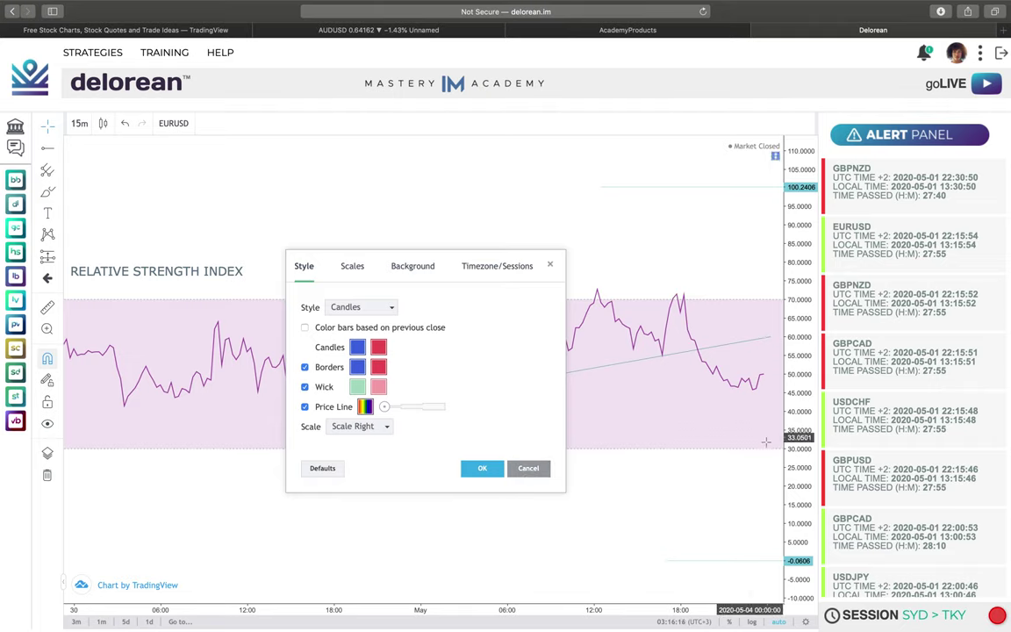
Close Chart Properties with OK, dismiss the context menu, and bring the RELATIVE STRENGTH INDEX label fully into view
{"action": "left_click", "coordinate": [482, 469]}
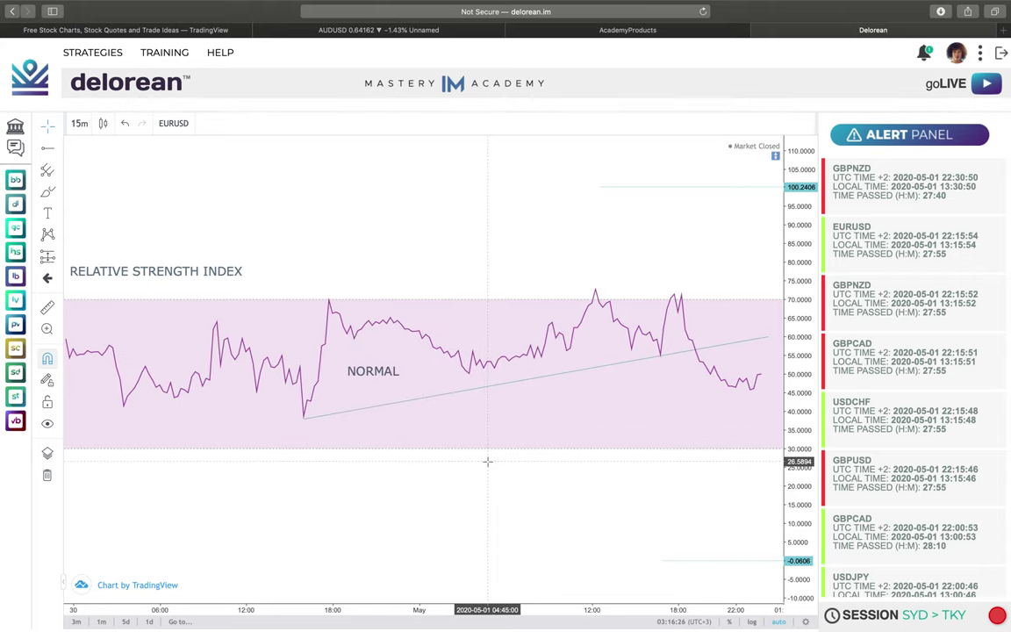
{"action": "scroll", "coordinate": [487, 460], "scroll_direction": "right", "scroll_amount": 2}
{"action": "right_click", "coordinate": [487, 461]}
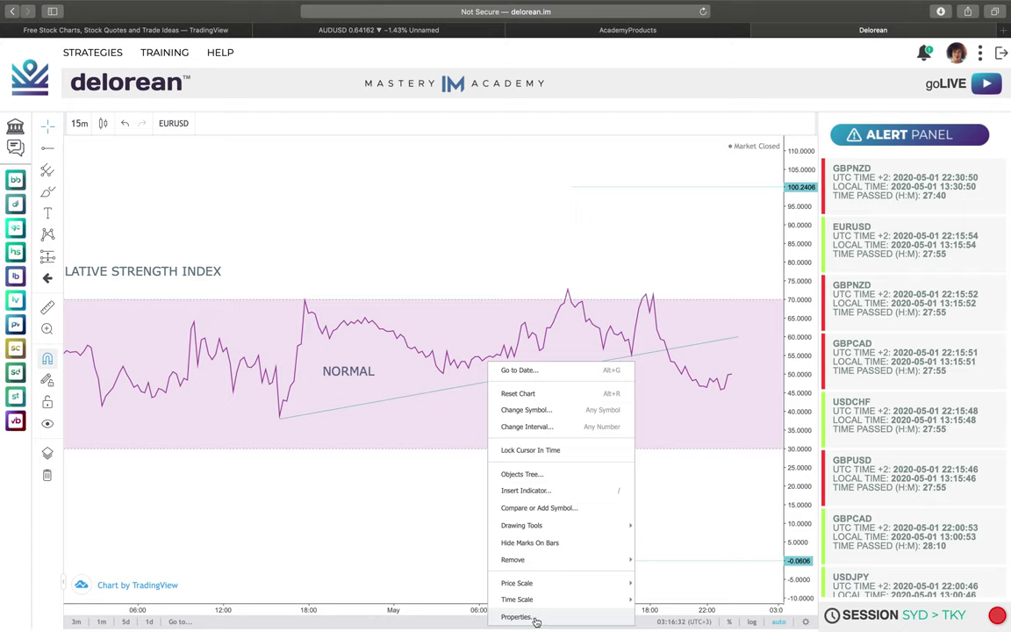
{"action": "left_click", "coordinate": [403, 513]}
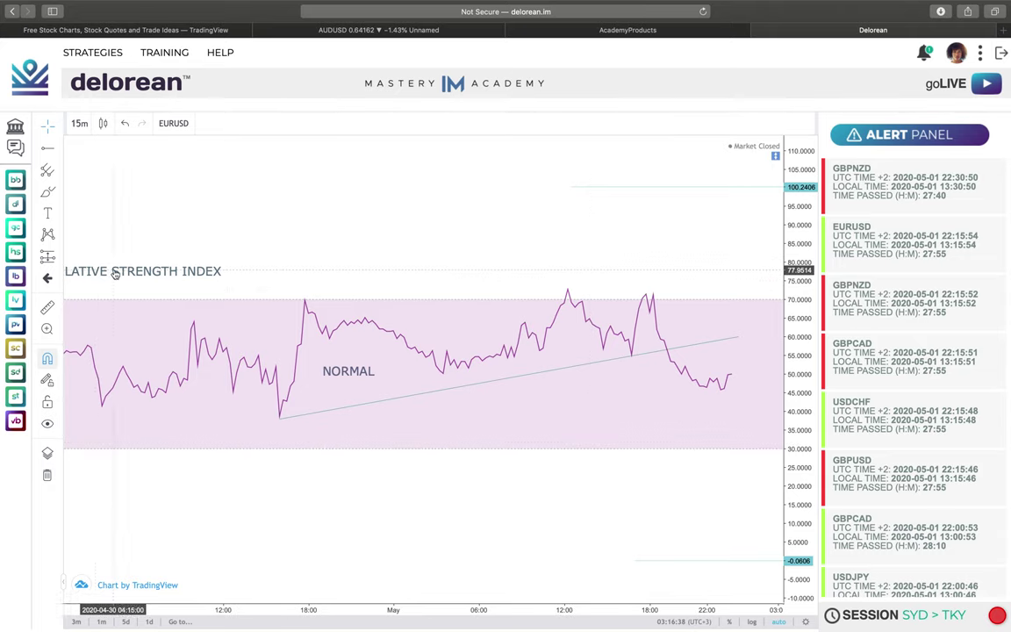
{"action": "mouse_move", "coordinate": [114, 274]}
{"action": "left_mouse_down"}
{"action": "mouse_move", "coordinate": [135, 268]}
{"action": "mouse_move", "coordinate": [167, 285]}
{"action": "left_mouse_up"}
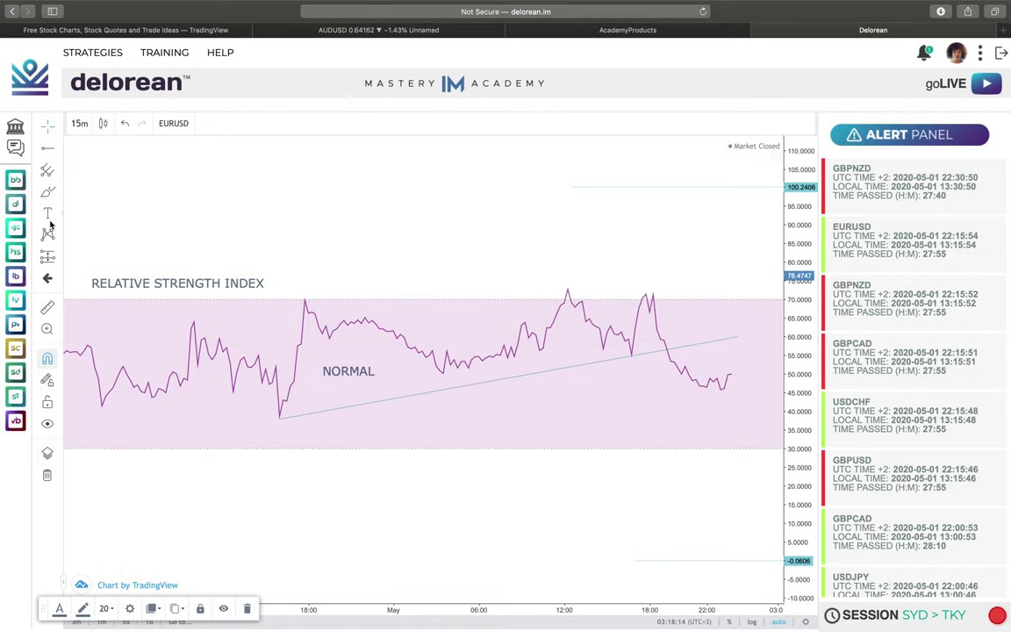
Change the lower label's text to OVER SOLD
{"action": "double_click", "coordinate": [348, 371]}
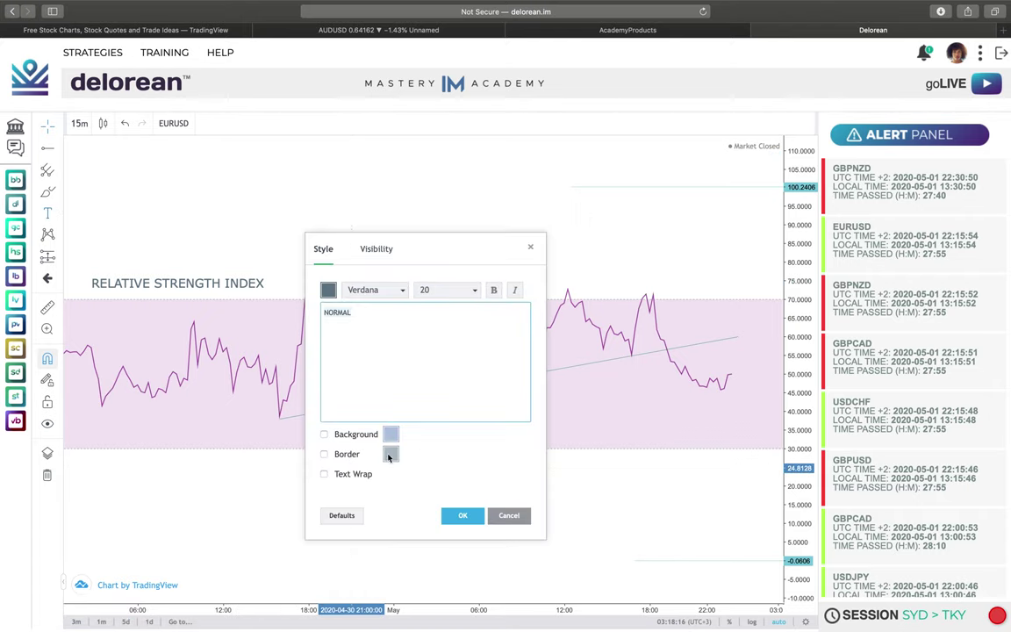
{"action": "key", "text": "super+a"}
{"action": "type", "text": "OVER SOLD"}
{"action": "left_click", "coordinate": [462, 515]}
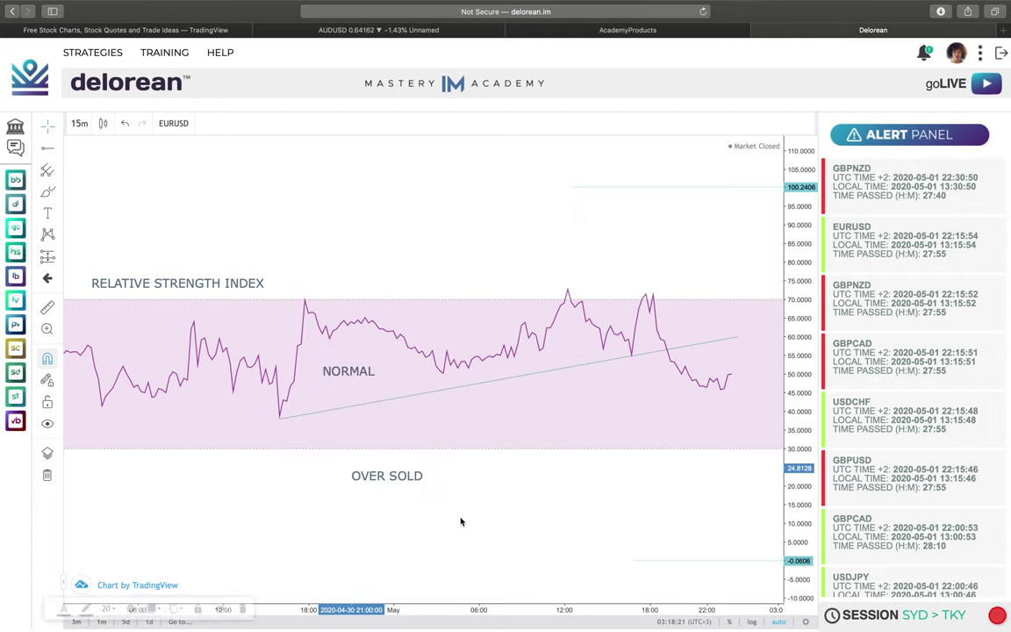
{"action": "left_click", "coordinate": [393, 475]}
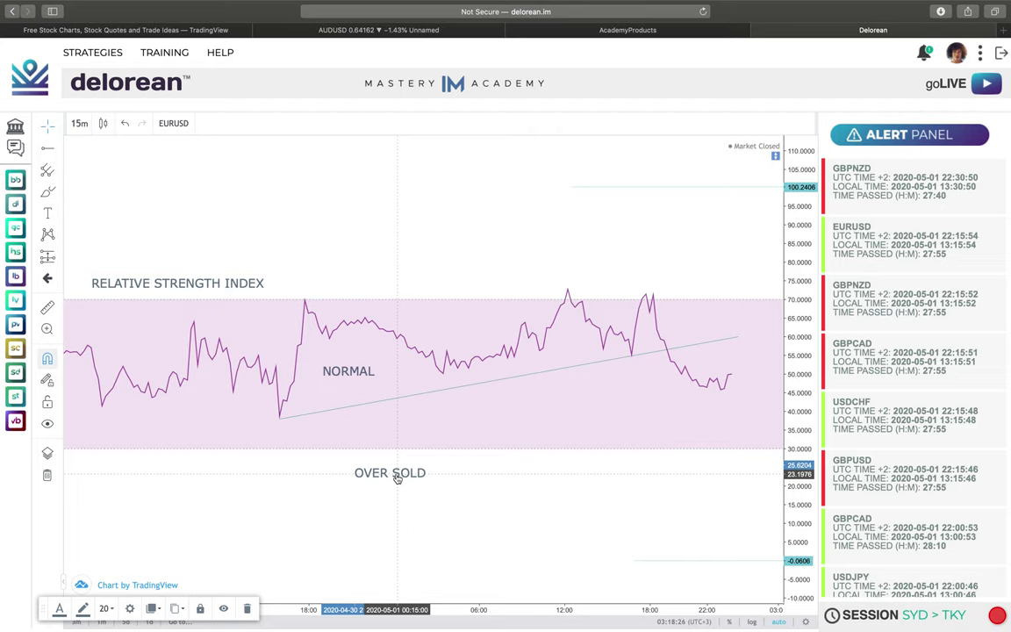
Add an OVER BOUGHT label above the RSI band, positioned to the left
{"action": "left_click", "coordinate": [47, 212]}
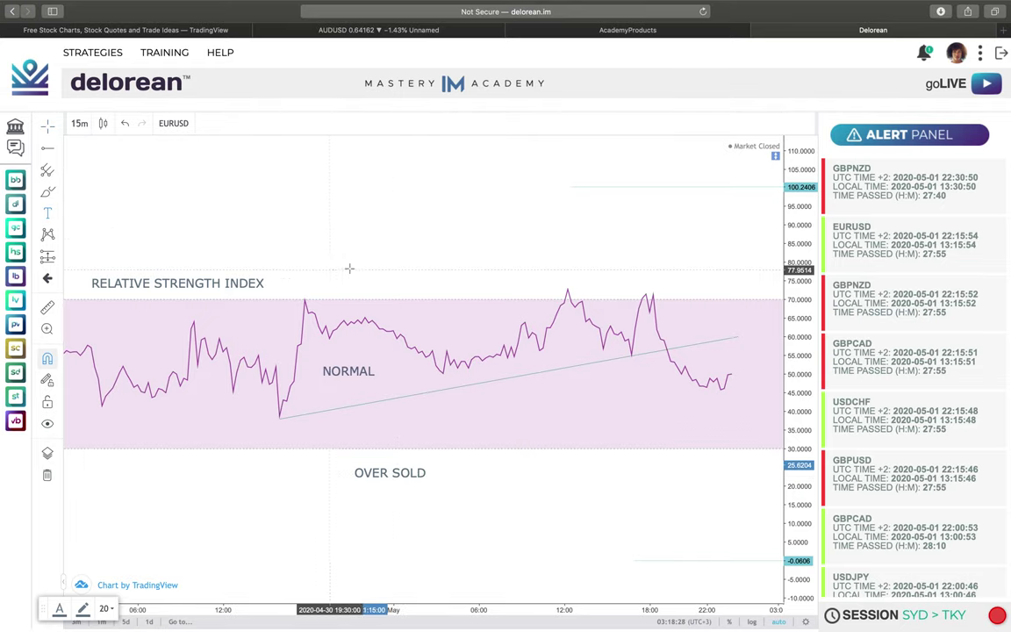
{"action": "left_click", "coordinate": [487, 279]}
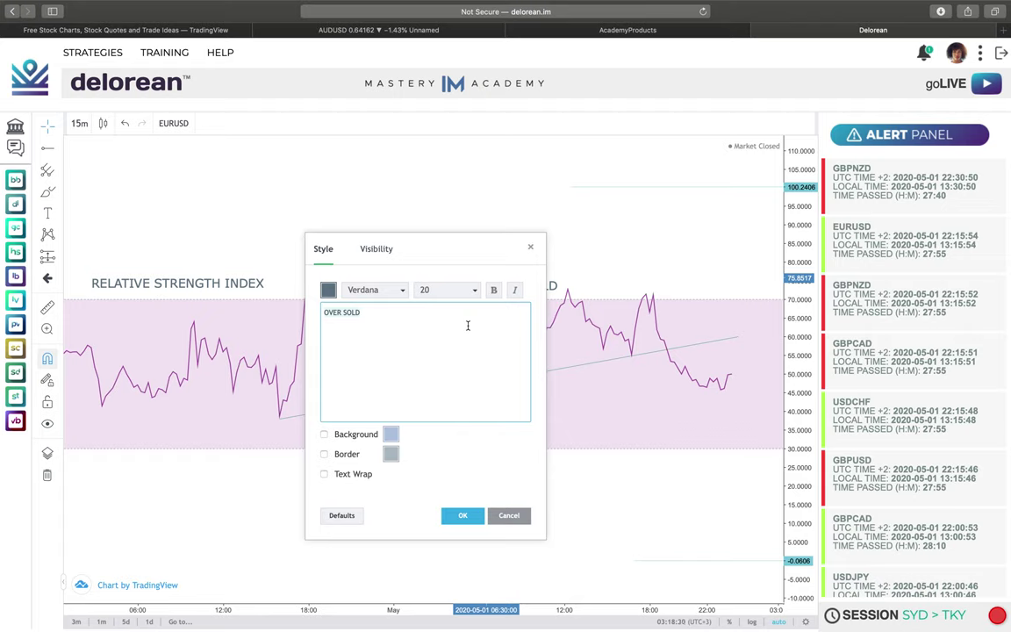
{"action": "type", "text": "OVER BOUGHT"}
{"action": "left_click", "coordinate": [455, 512]}
{"action": "left_click_drag", "start_coordinate": [507, 286], "coordinate": [387, 282]}
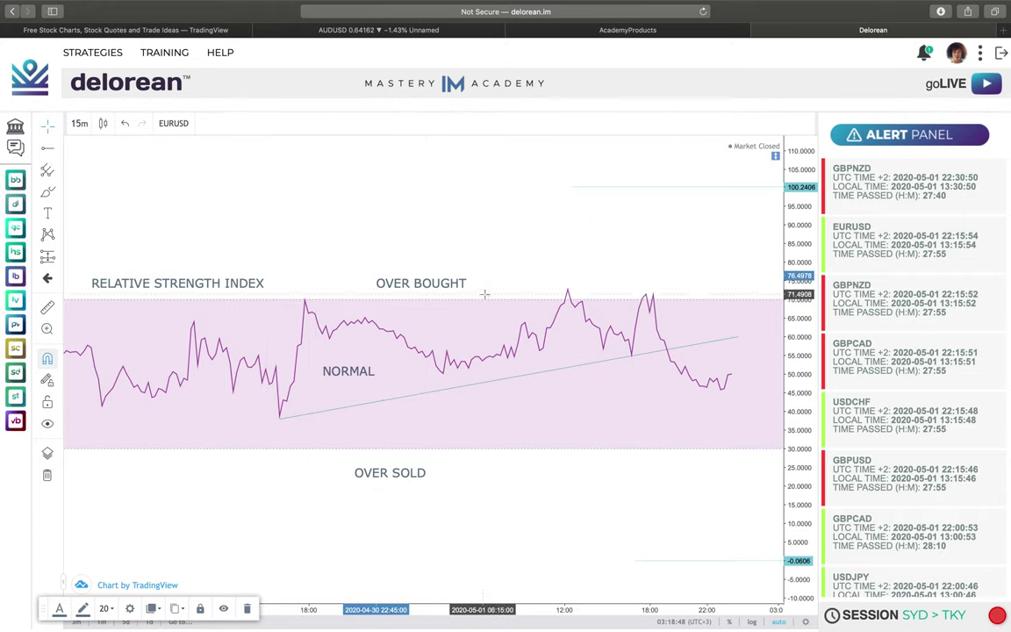
Draw freehand brush circles around the three RSI peaks touching the 70 level
{"action": "left_click", "coordinate": [47, 194]}
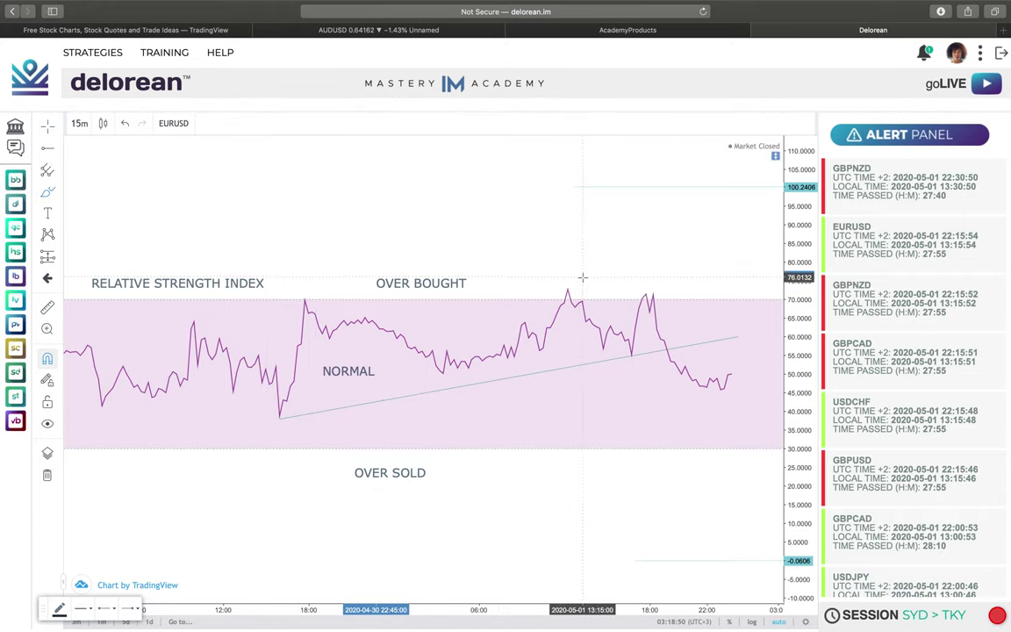
{"action": "mouse_move", "coordinate": [580, 280]}
{"action": "left_mouse_down"}
{"action": "mouse_move", "coordinate": [552, 286]}
{"action": "mouse_move", "coordinate": [584, 294]}
{"action": "mouse_move", "coordinate": [572, 279]}
{"action": "left_mouse_up"}
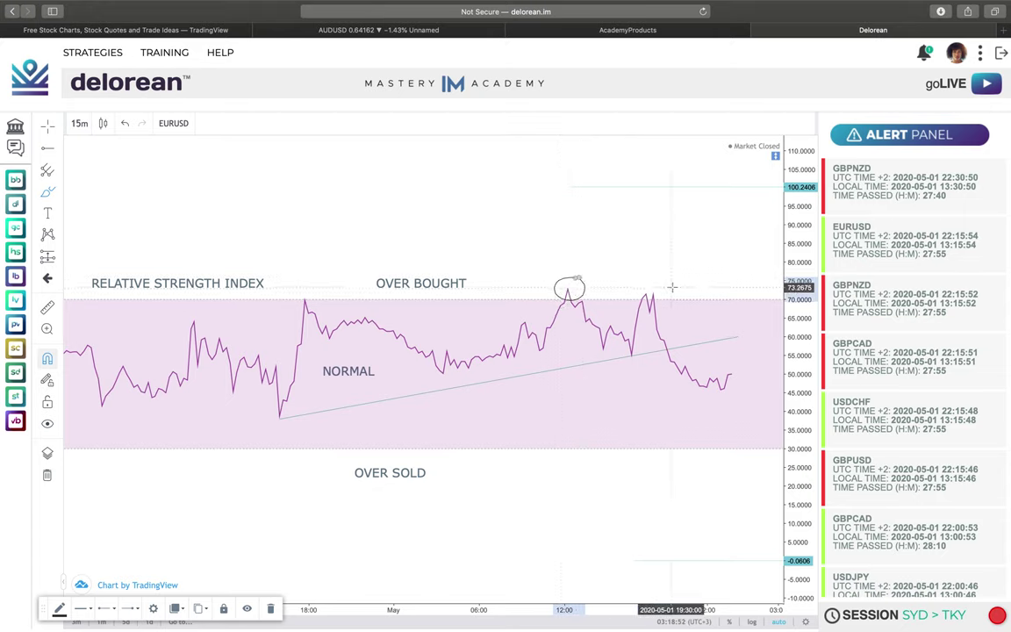
{"action": "mouse_move", "coordinate": [648, 284]}
{"action": "left_mouse_down"}
{"action": "mouse_move", "coordinate": [646, 304]}
{"action": "mouse_move", "coordinate": [665, 288]}
{"action": "left_mouse_up"}
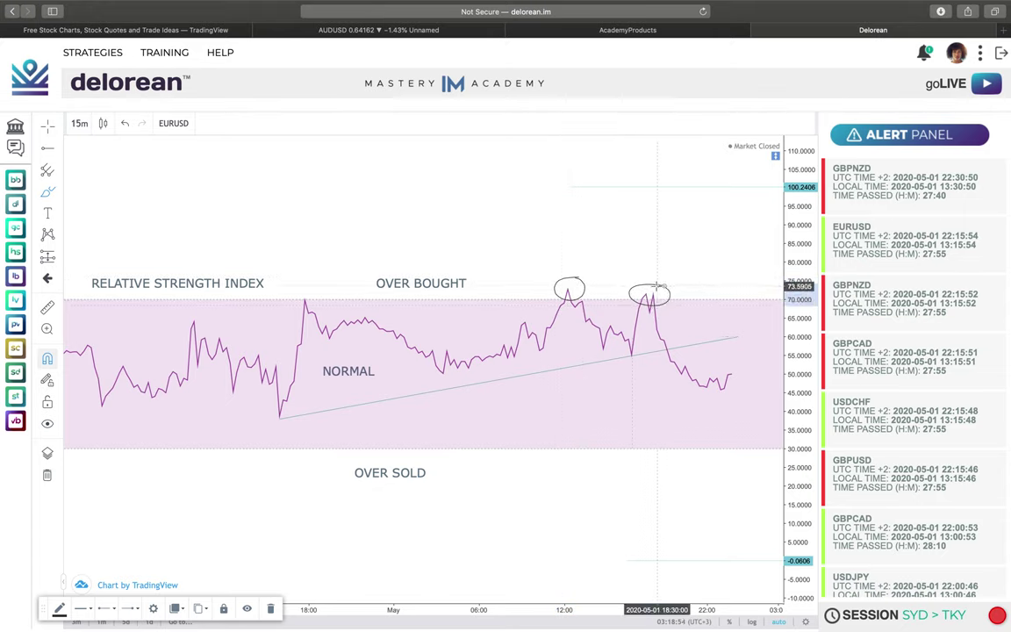
{"action": "left_click", "coordinate": [218, 215]}
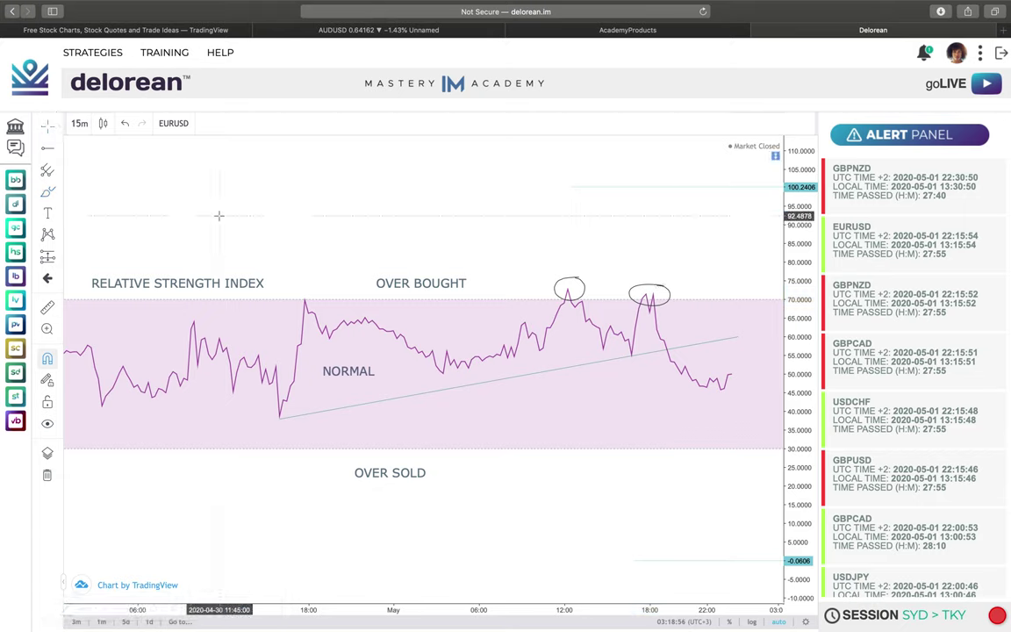
{"action": "left_click", "coordinate": [48, 191]}
{"action": "left_click_drag", "start_coordinate": [303, 274], "coordinate": [307, 275]}
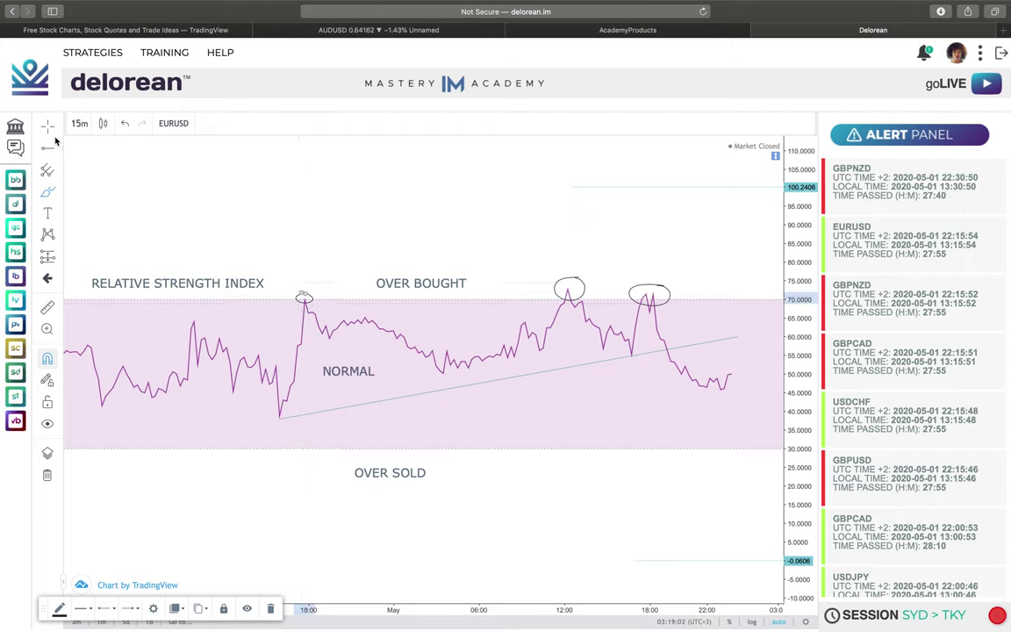
{"action": "left_click", "coordinate": [487, 178]}
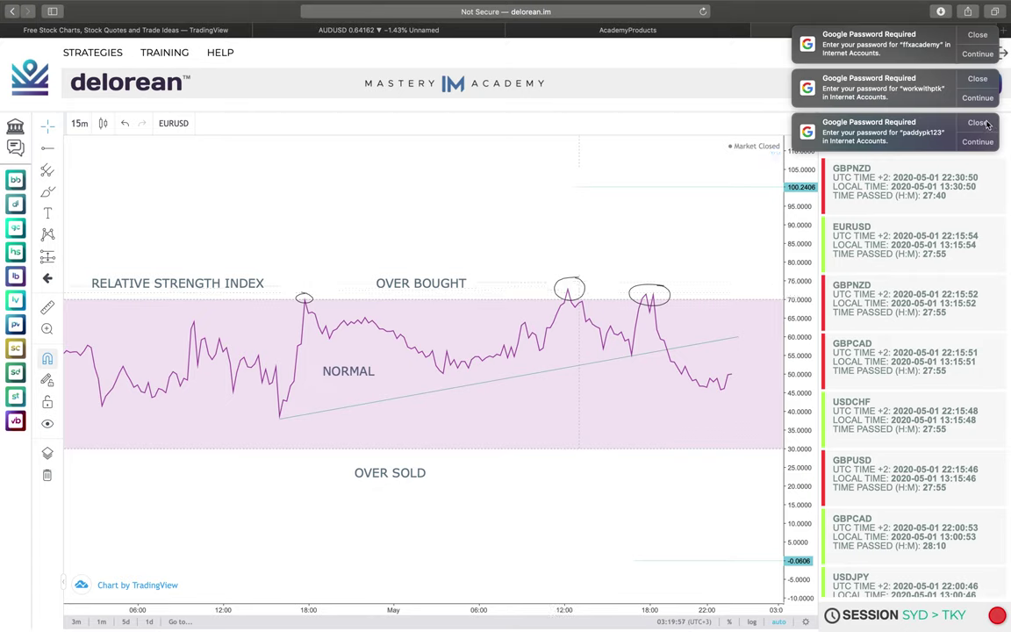
Dismiss the three password notifications and restore the EURUSD price chart above the RSI pane
{"action": "left_click", "coordinate": [977, 123]}
{"action": "left_click", "coordinate": [977, 79]}
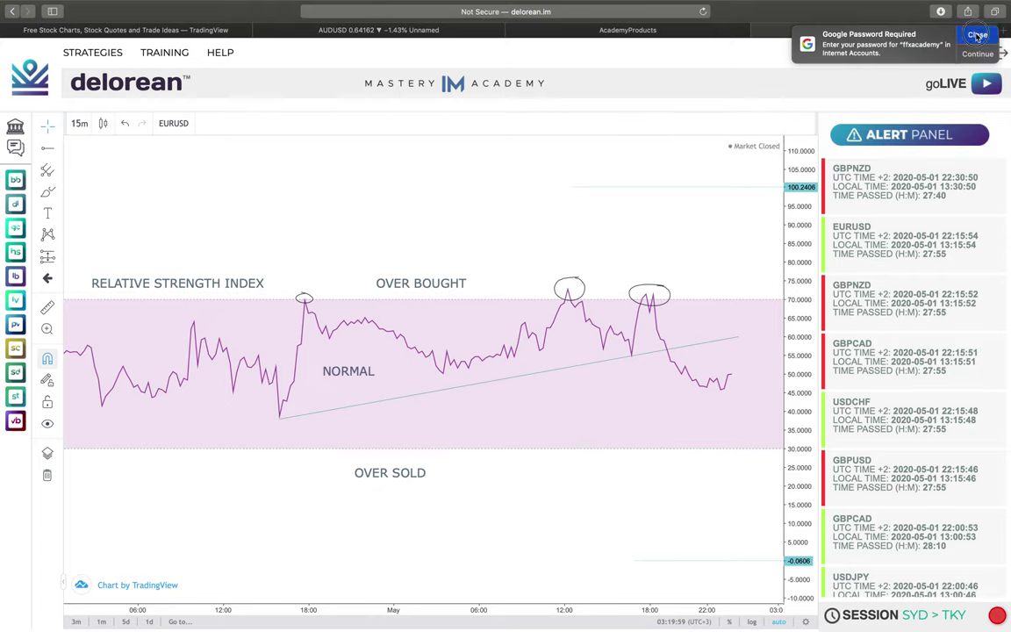
{"action": "left_click", "coordinate": [978, 35]}
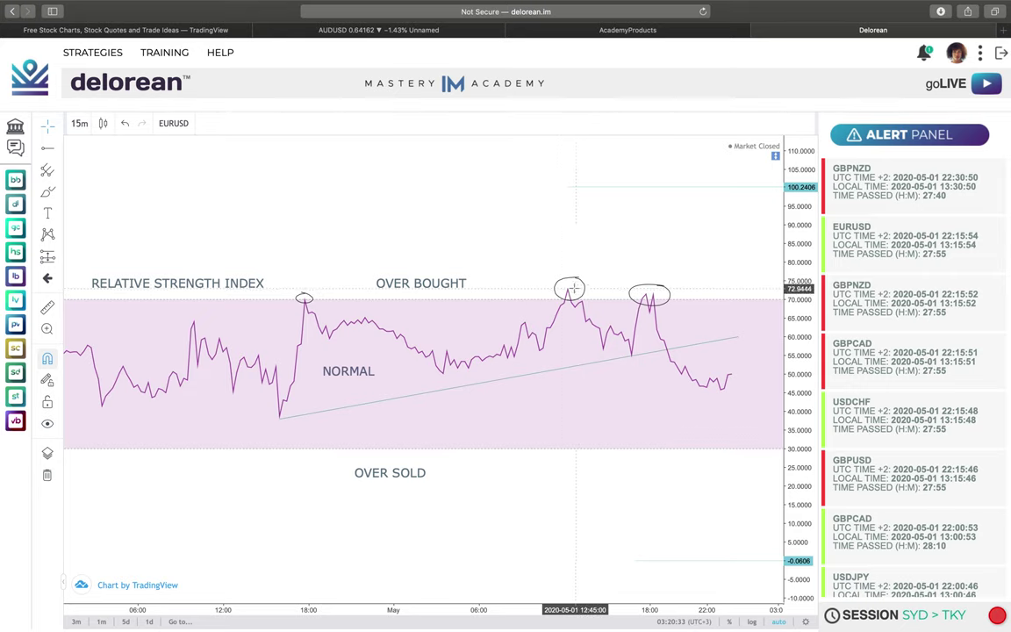
{"action": "left_click", "coordinate": [775, 159]}
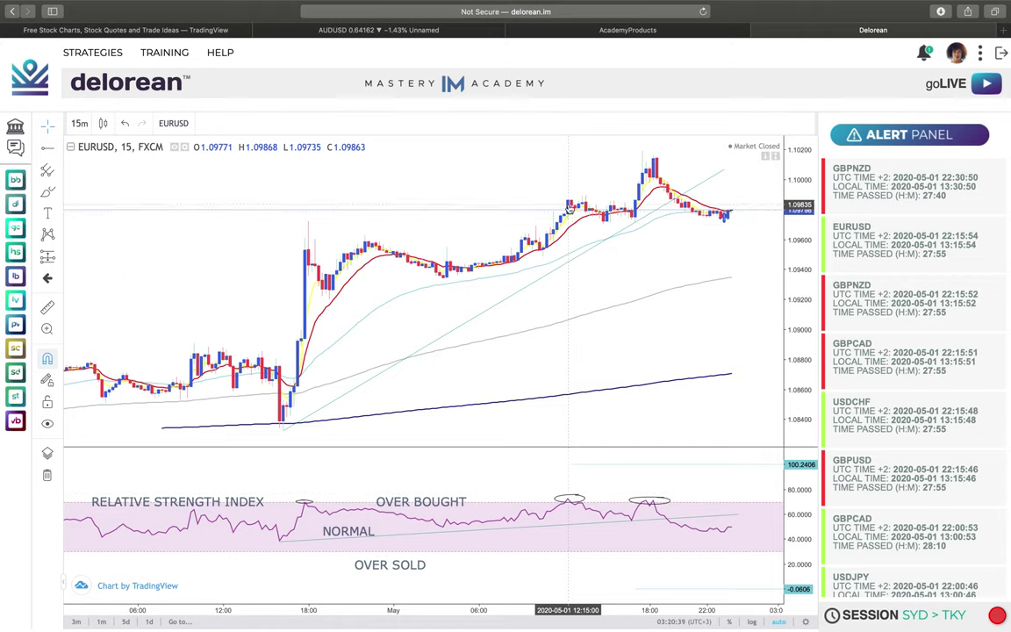
Brush a freehand circle around the EURUSD price high near 12:00, then return to the cross cursor
{"action": "left_click", "coordinate": [46, 191]}
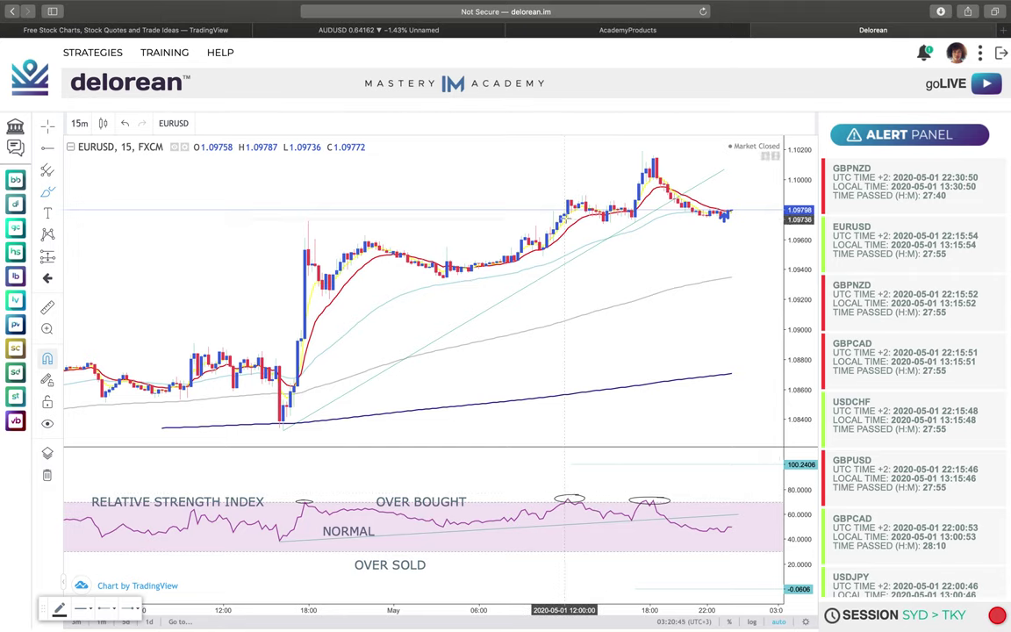
{"action": "mouse_move", "coordinate": [564, 211]}
{"action": "left_mouse_down"}
{"action": "mouse_move", "coordinate": [569, 181]}
{"action": "mouse_move", "coordinate": [560, 192]}
{"action": "mouse_move", "coordinate": [591, 203]}
{"action": "mouse_move", "coordinate": [559, 191]}
{"action": "mouse_move", "coordinate": [586, 200]}
{"action": "mouse_move", "coordinate": [571, 207]}
{"action": "left_mouse_up"}
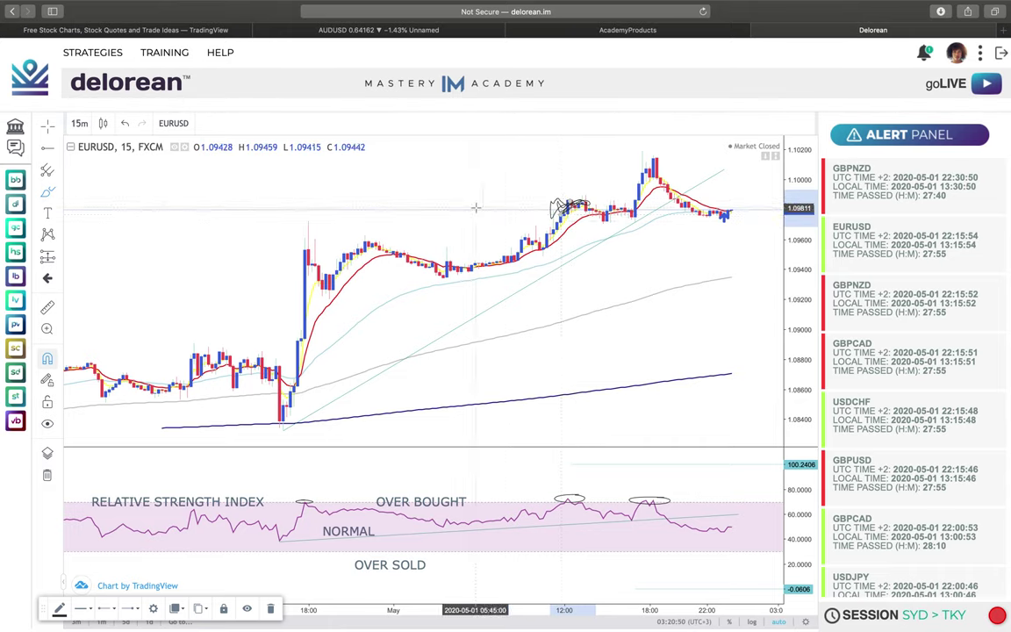
{"action": "left_click", "coordinate": [46, 125]}
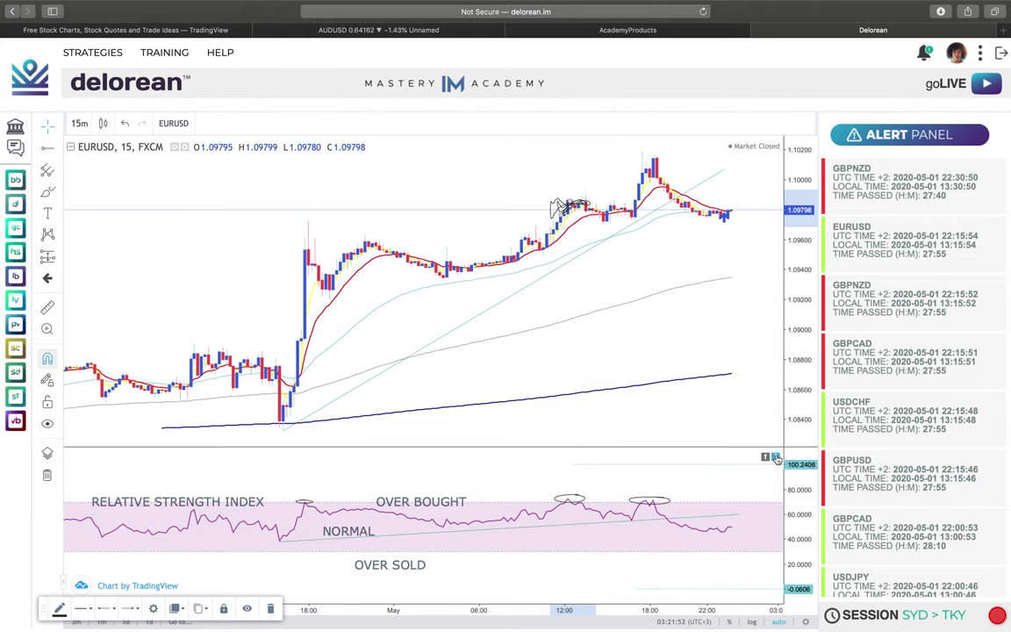
Maximize the RSI pane and pan back through earlier RSI history, then toward later dates
{"action": "double_click", "coordinate": [670, 549]}
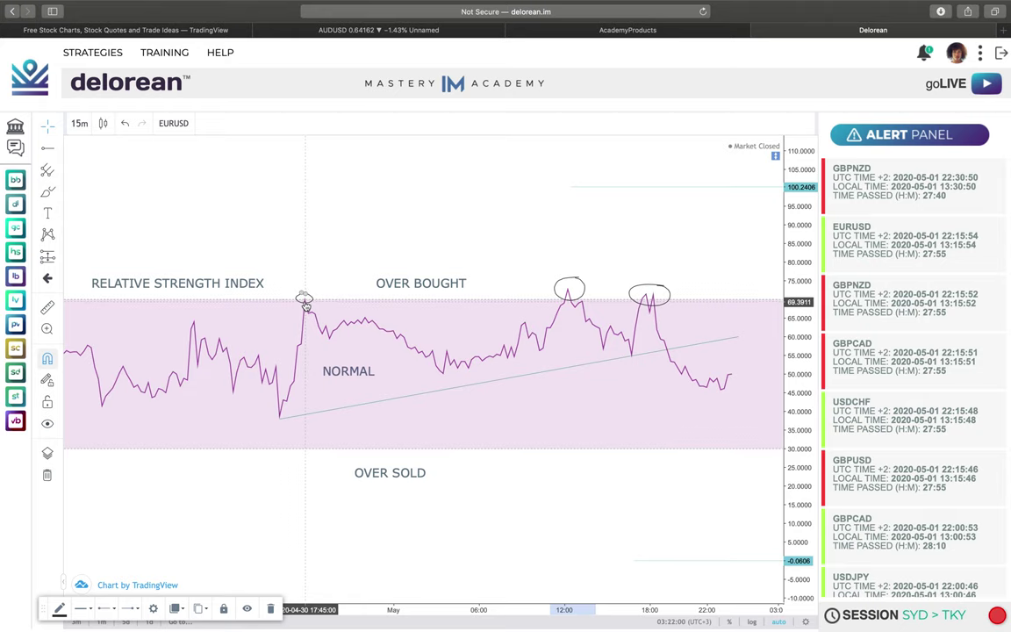
{"action": "left_click_drag", "start_coordinate": [260, 253], "coordinate": [575, 235]}
{"action": "left_click_drag", "start_coordinate": [362, 225], "coordinate": [683, 217]}
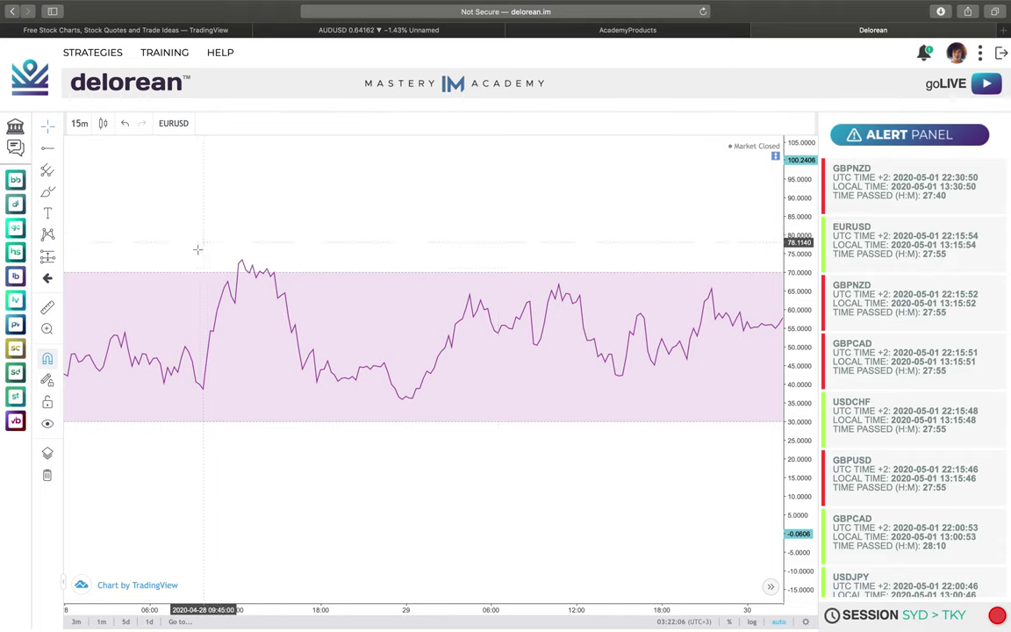
{"action": "left_click_drag", "start_coordinate": [208, 234], "coordinate": [579, 216]}
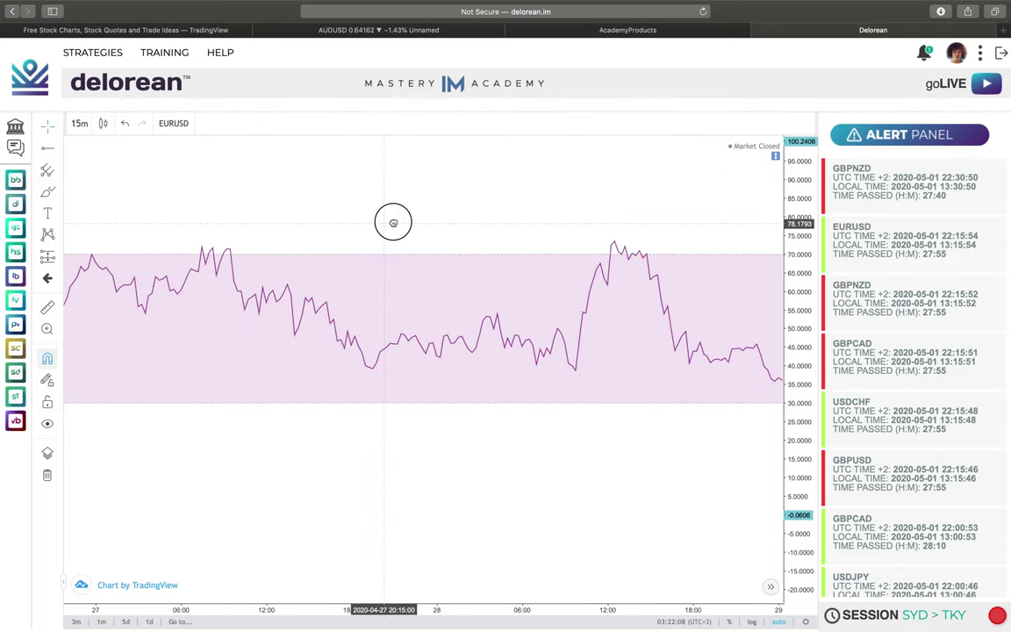
{"action": "left_click_drag", "start_coordinate": [393, 221], "coordinate": [533, 218]}
{"action": "left_click_drag", "start_coordinate": [342, 219], "coordinate": [603, 197]}
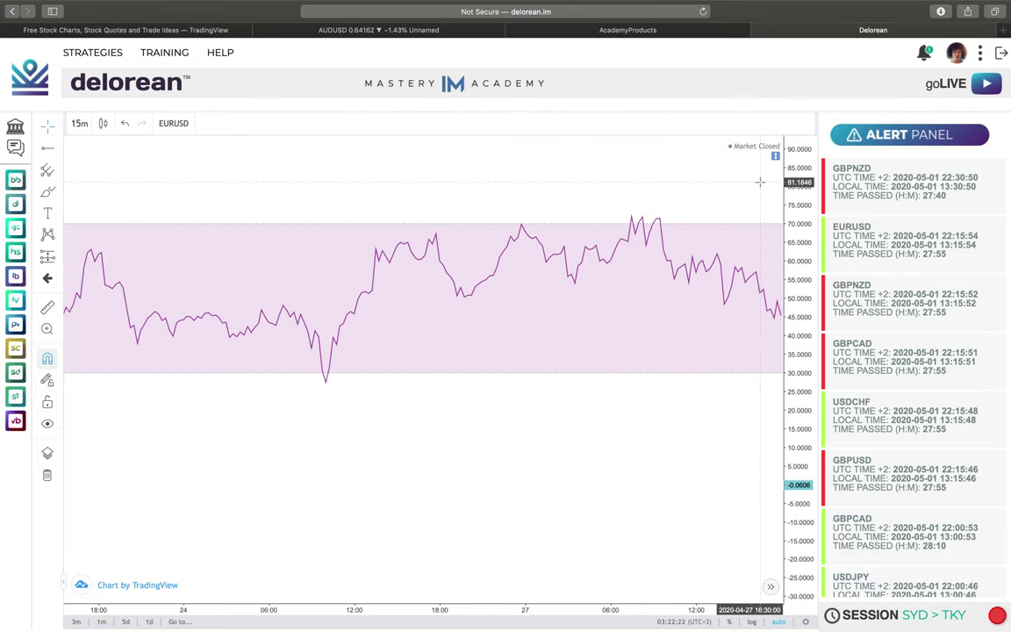
{"action": "left_click_drag", "start_coordinate": [697, 181], "coordinate": [244, 165]}
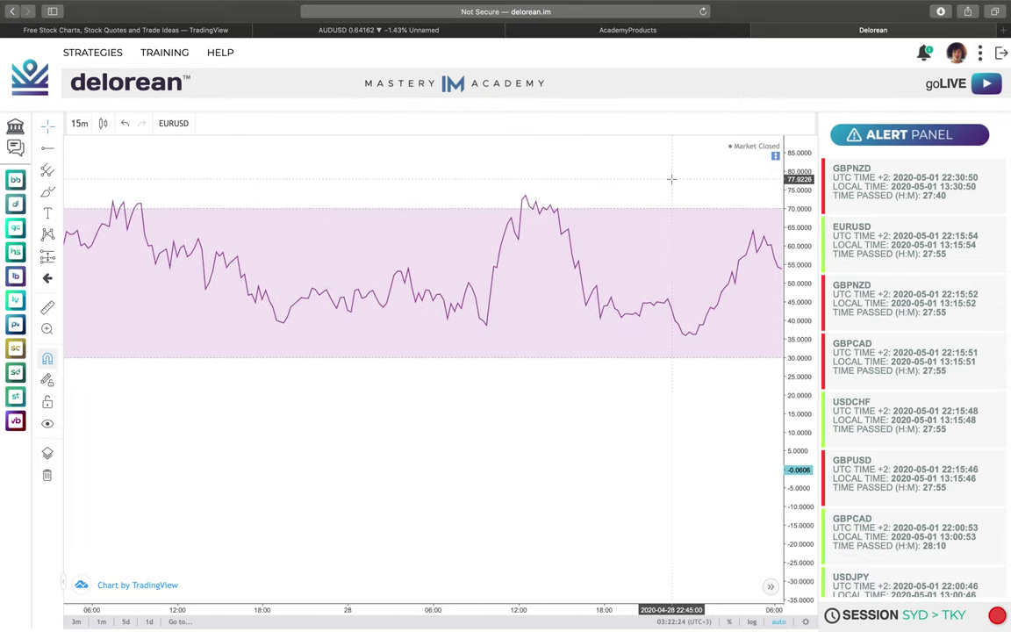
{"action": "left_click_drag", "start_coordinate": [671, 175], "coordinate": [470, 177]}
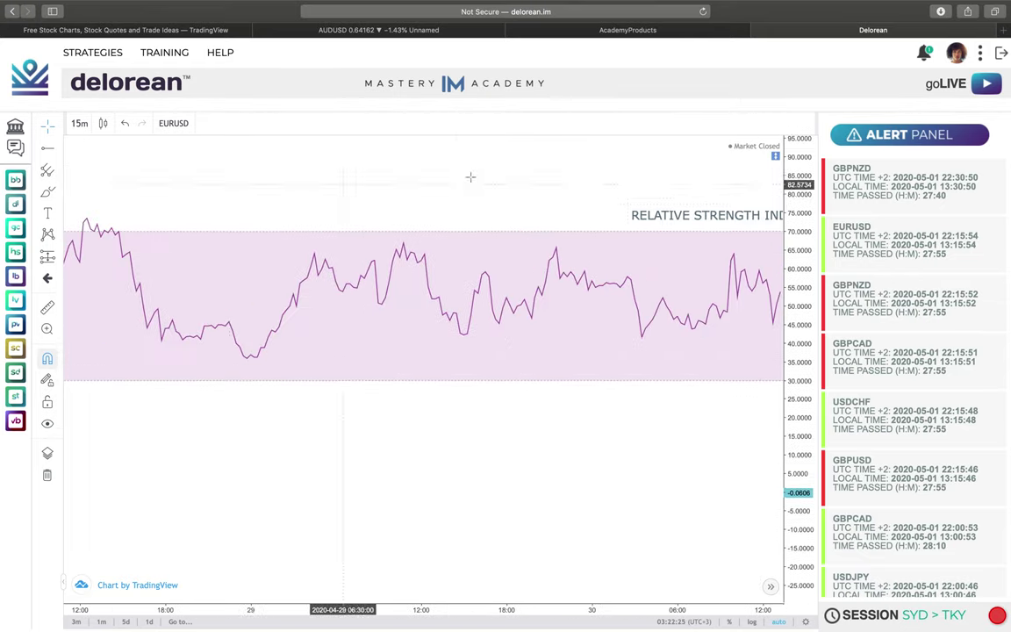
Restore the price pane above the RSI and pan to the latest May 1 candles
{"action": "left_click", "coordinate": [776, 156]}
{"action": "left_click_drag", "start_coordinate": [582, 399], "coordinate": [53, 402]}
{"action": "left_click_drag", "start_coordinate": [471, 363], "coordinate": [430, 363]}
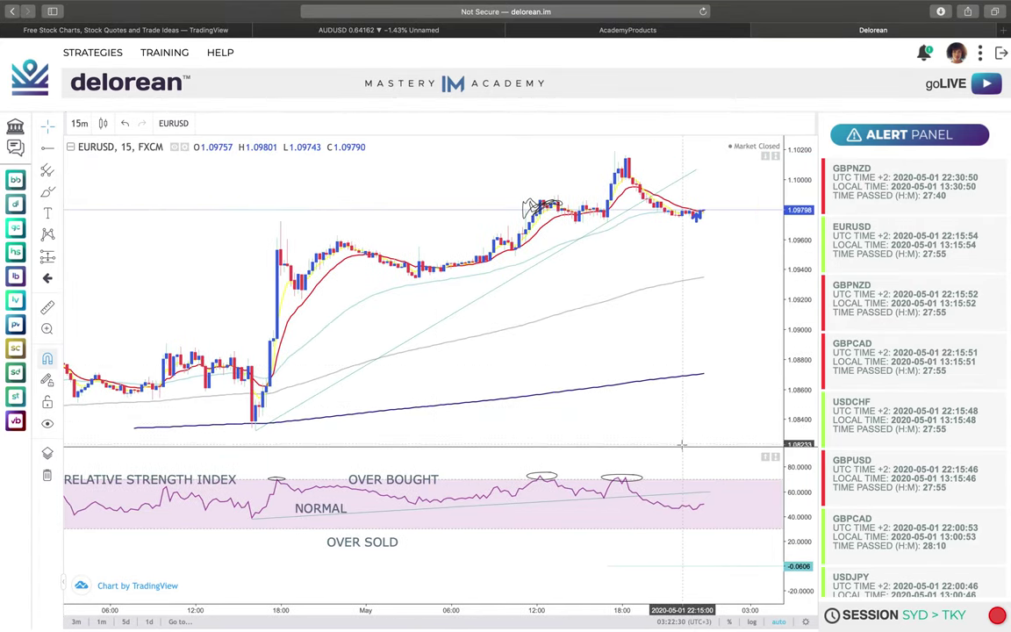
Raise the price/RSI divider, stretch the RSI scale vertically and shift its plot down
{"action": "left_click_drag", "start_coordinate": [683, 449], "coordinate": [679, 420]}
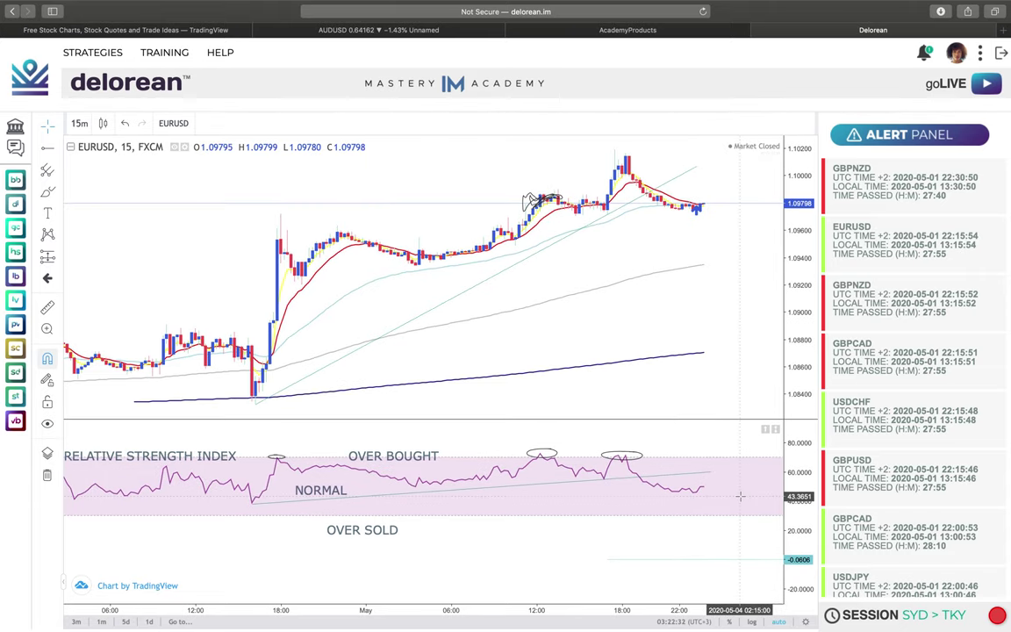
{"action": "left_click_drag", "start_coordinate": [791, 490], "coordinate": [791, 420]}
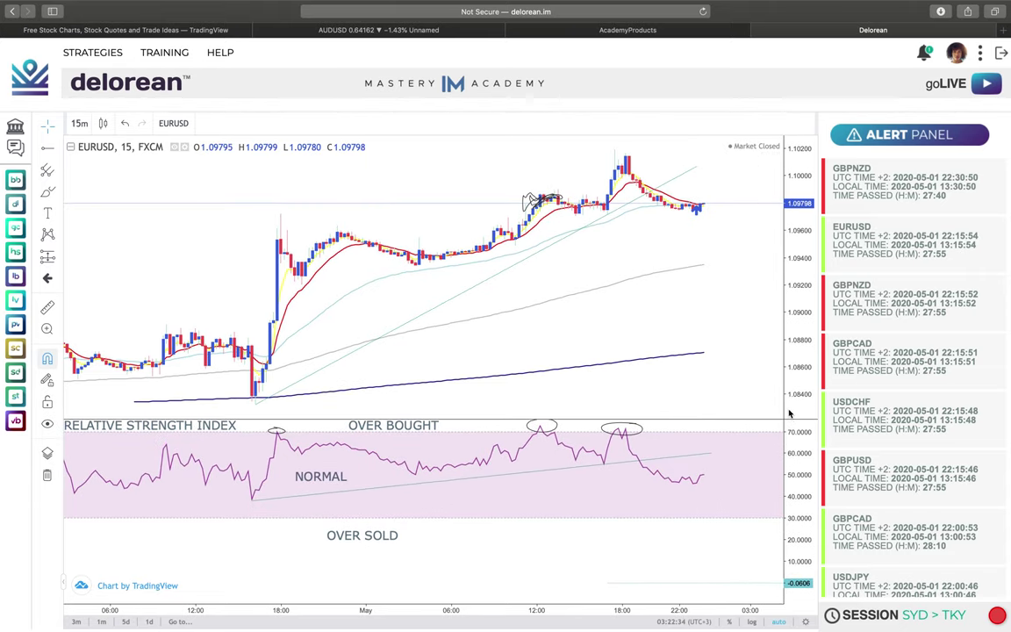
{"action": "left_click_drag", "start_coordinate": [753, 513], "coordinate": [762, 600]}
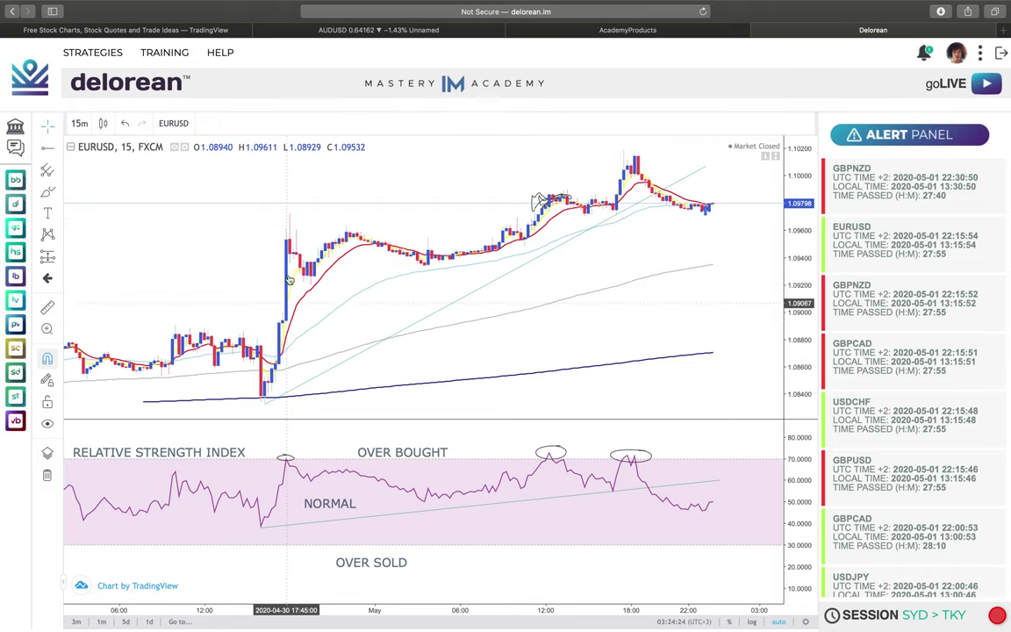
Pan back through earlier April candles, settling on April 23–24
{"action": "left_click_drag", "start_coordinate": [221, 232], "coordinate": [661, 250]}
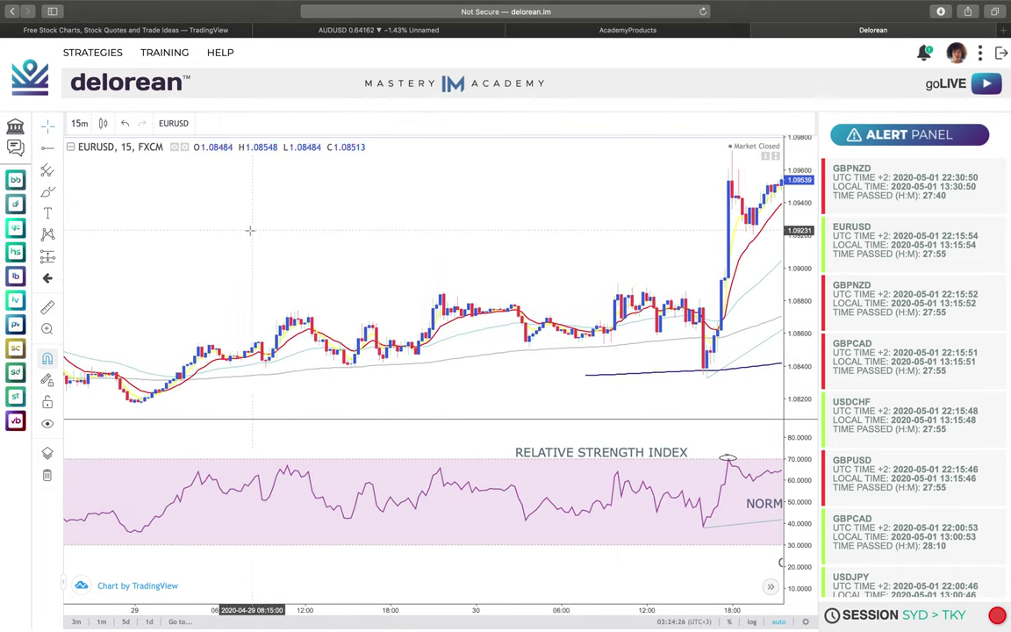
{"action": "scroll", "coordinate": [246, 233], "scroll_direction": "left", "scroll_amount": 10}
{"action": "left_click_drag", "start_coordinate": [245, 238], "coordinate": [475, 249]}
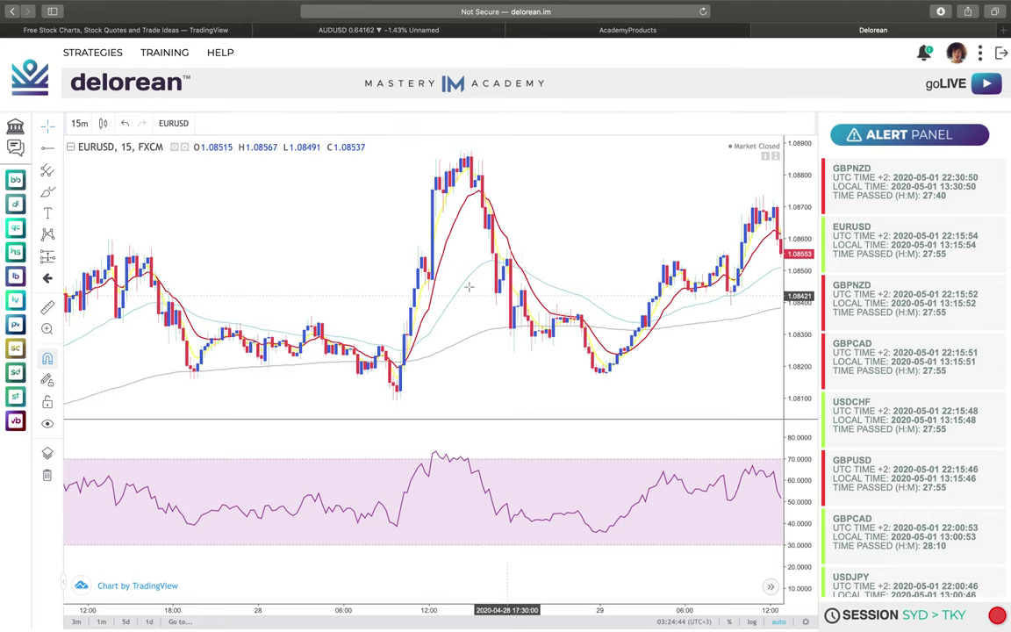
{"action": "left_click_drag", "start_coordinate": [343, 282], "coordinate": [623, 280]}
{"action": "left_click_drag", "start_coordinate": [413, 289], "coordinate": [629, 292]}
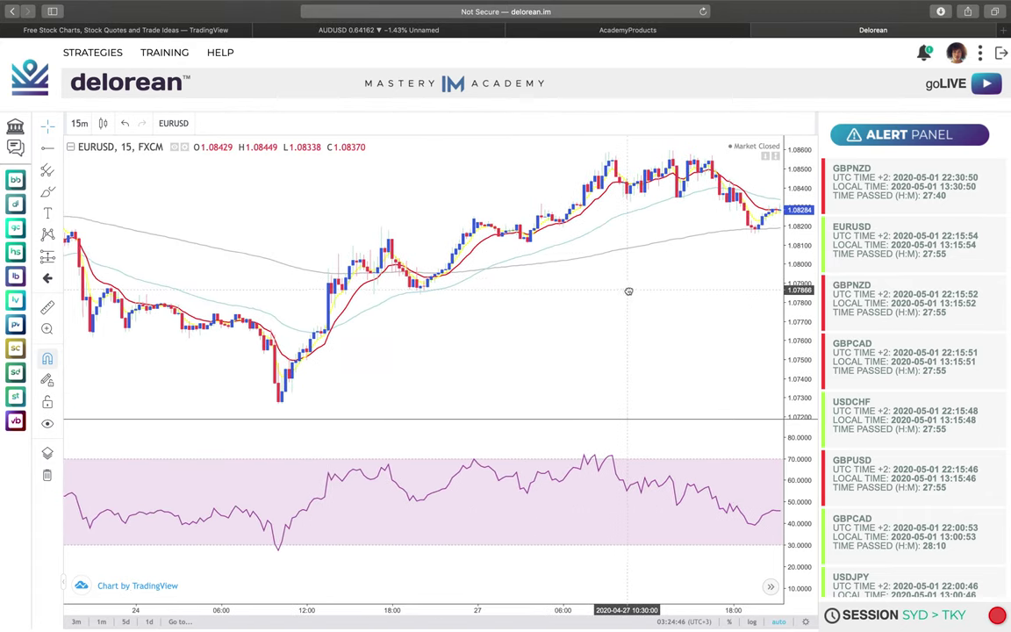
{"action": "left_click_drag", "start_coordinate": [477, 319], "coordinate": [602, 319]}
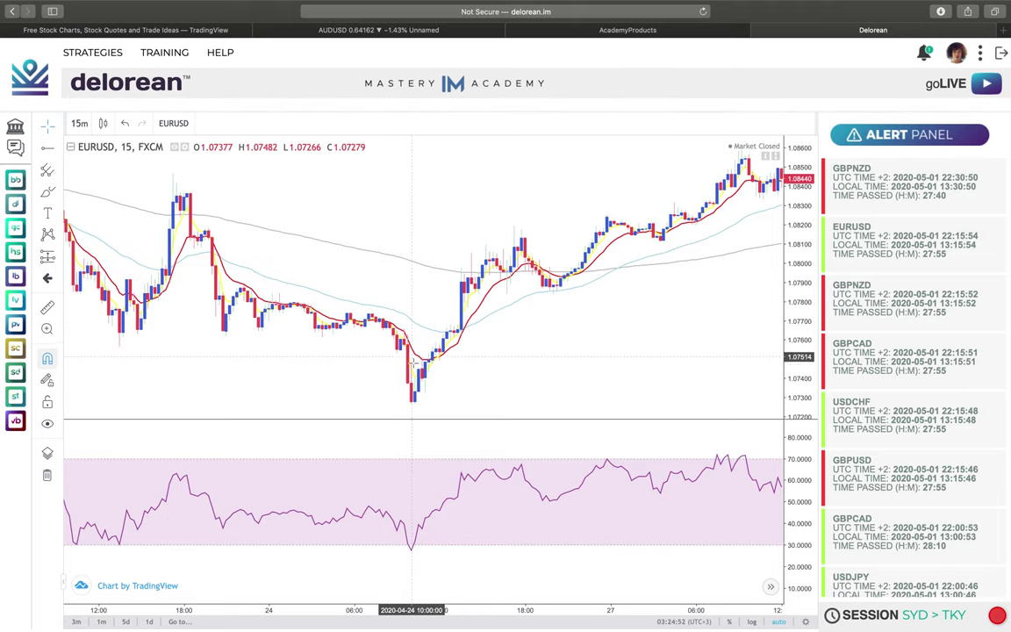
Pan forward through April 27–30 to the May 1 candles
{"action": "left_click_drag", "start_coordinate": [652, 311], "coordinate": [271, 294]}
{"action": "left_click_drag", "start_coordinate": [670, 327], "coordinate": [228, 331]}
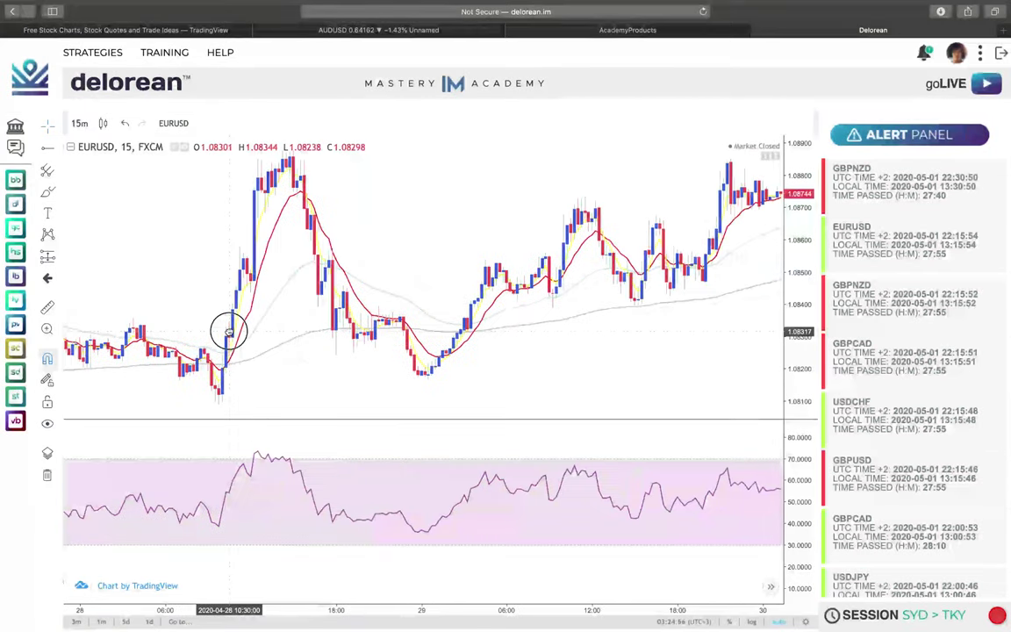
{"action": "left_click_drag", "start_coordinate": [728, 303], "coordinate": [348, 287]}
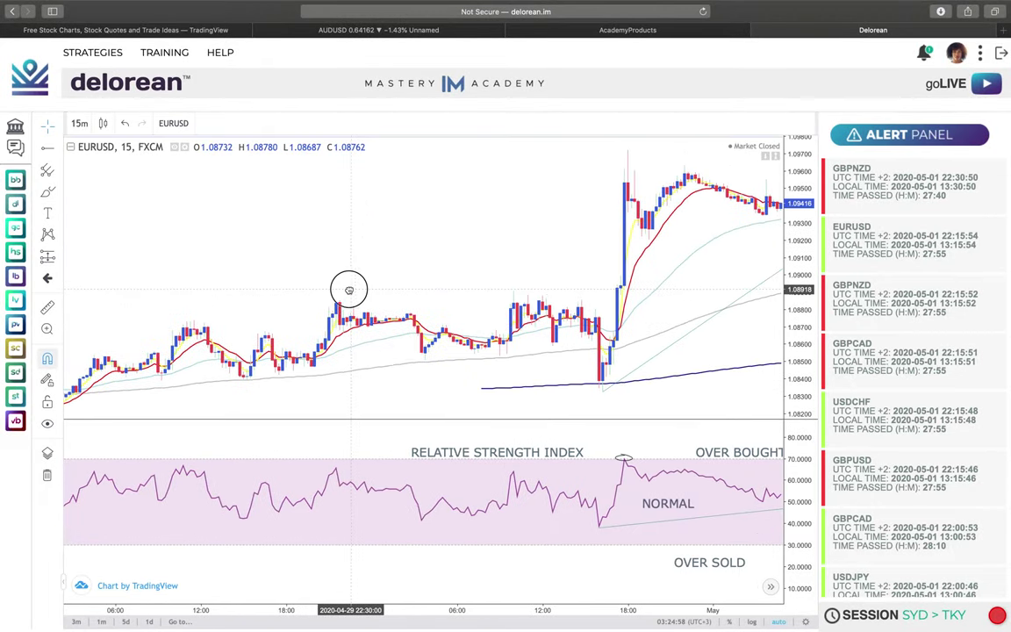
{"action": "left_click_drag", "start_coordinate": [646, 285], "coordinate": [140, 263]}
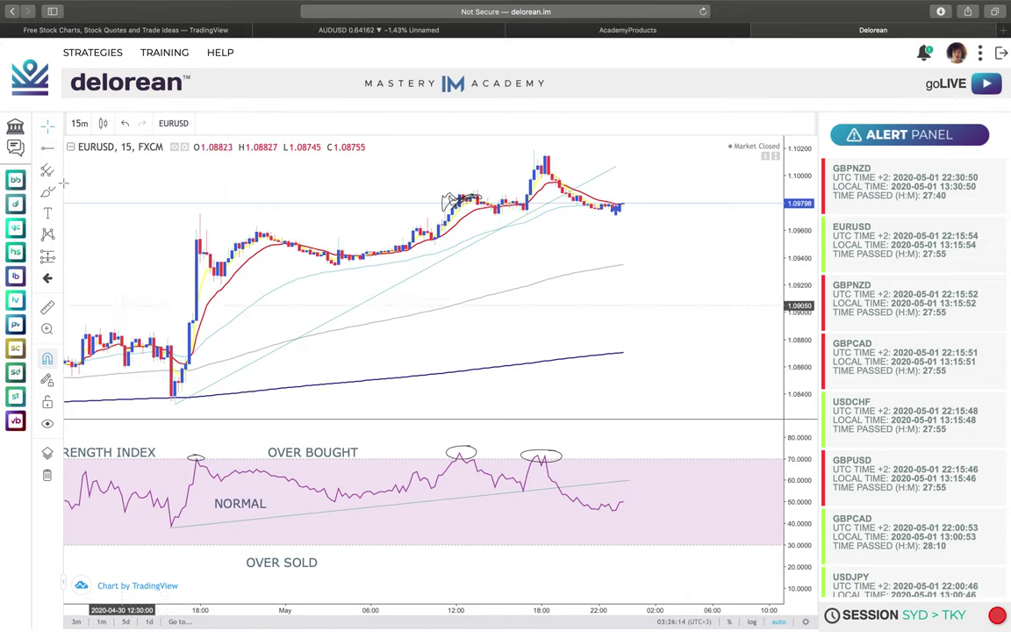
Drag a zoom box over the April 30 afternoon candles around the 17:30 rally
{"action": "left_click", "coordinate": [56, 149]}
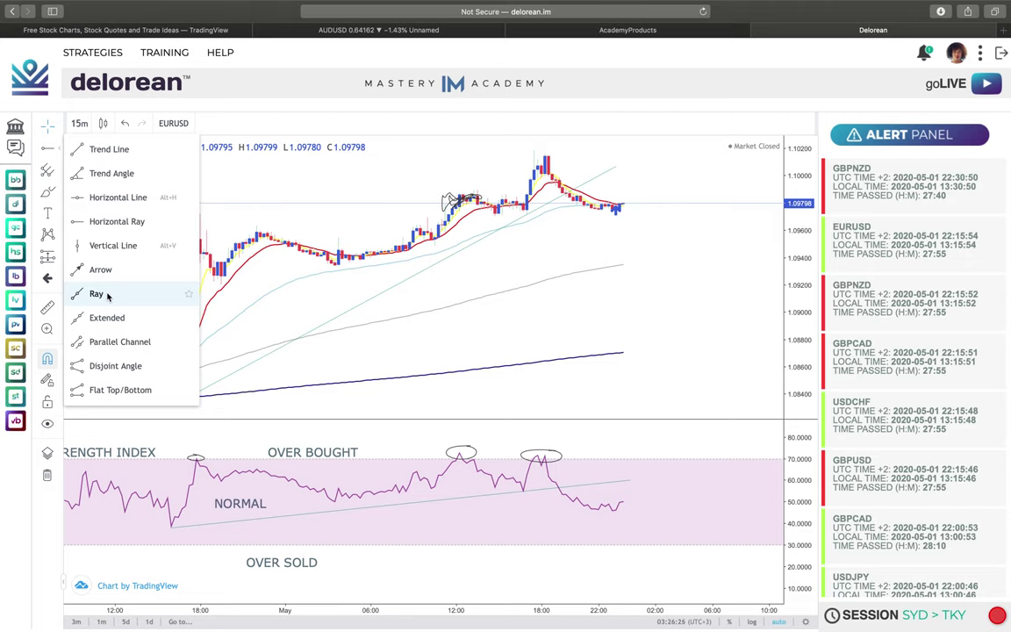
{"action": "left_click", "coordinate": [272, 213]}
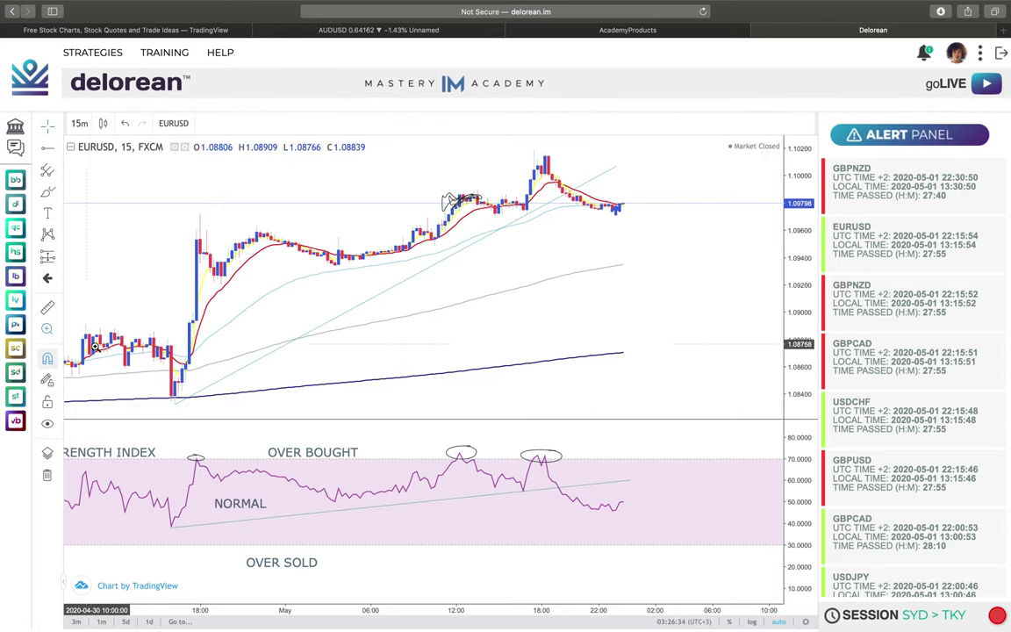
{"action": "left_click_drag", "start_coordinate": [123, 254], "coordinate": [218, 400]}
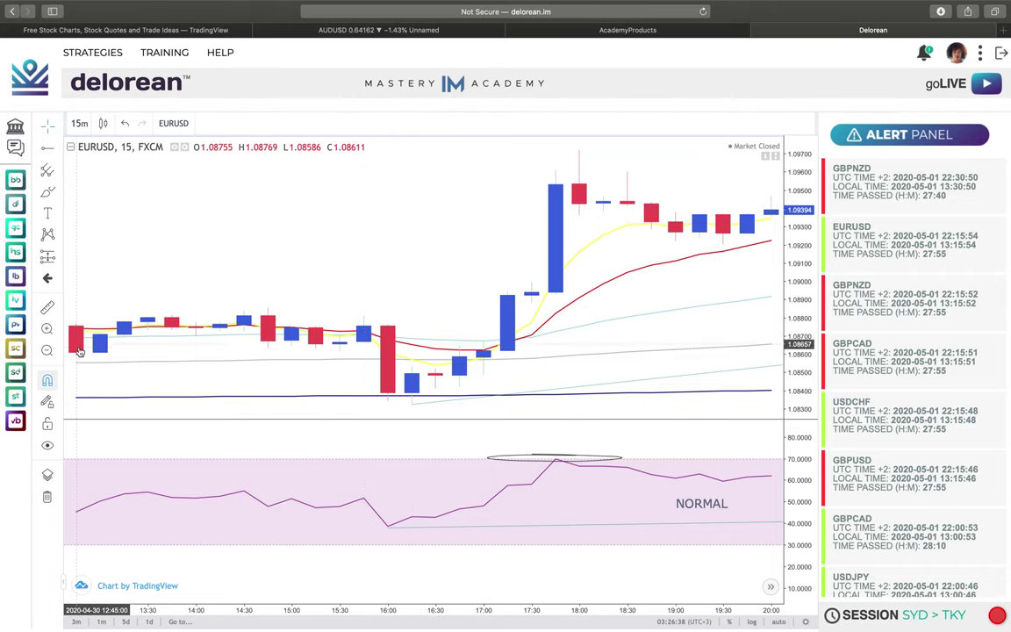
Zoom out, box-zoom into the latest May 1 candles, then zoom back out to the wide view
{"action": "left_click", "coordinate": [48, 350]}
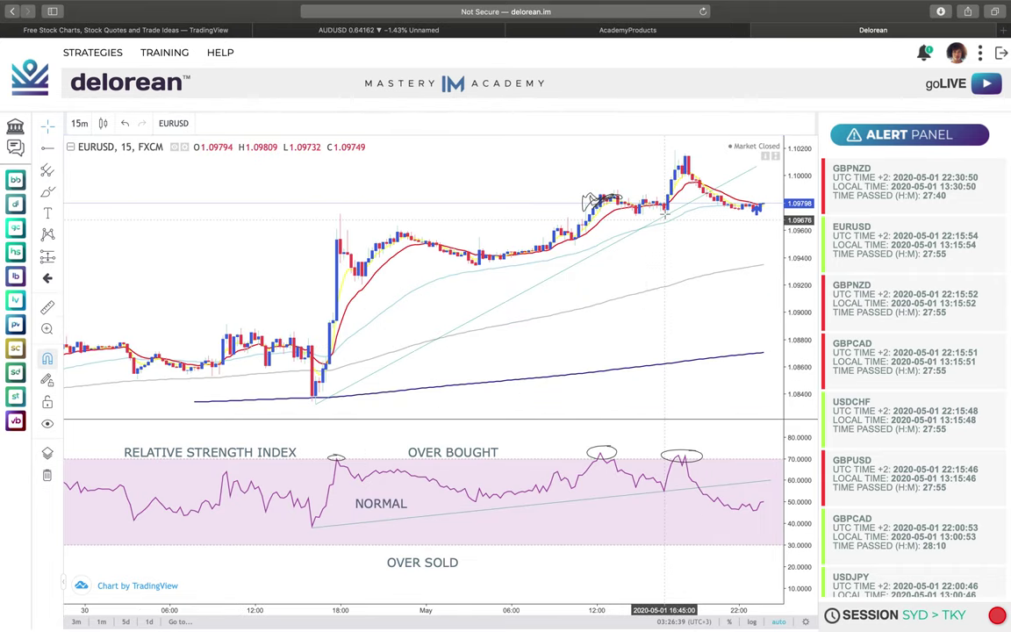
{"action": "left_click", "coordinate": [48, 328]}
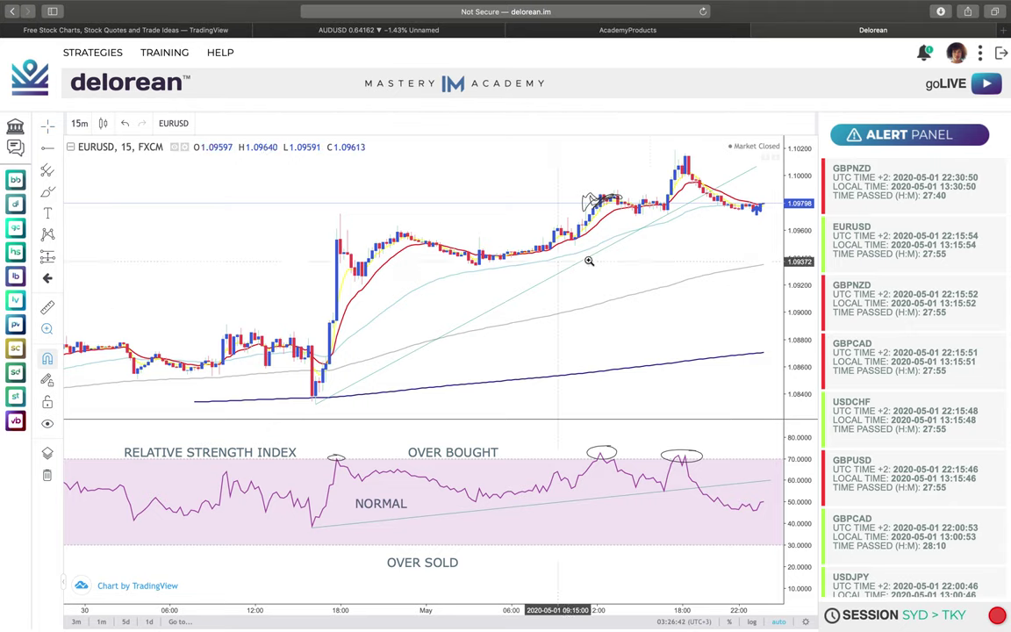
{"action": "left_click_drag", "start_coordinate": [620, 159], "coordinate": [703, 231]}
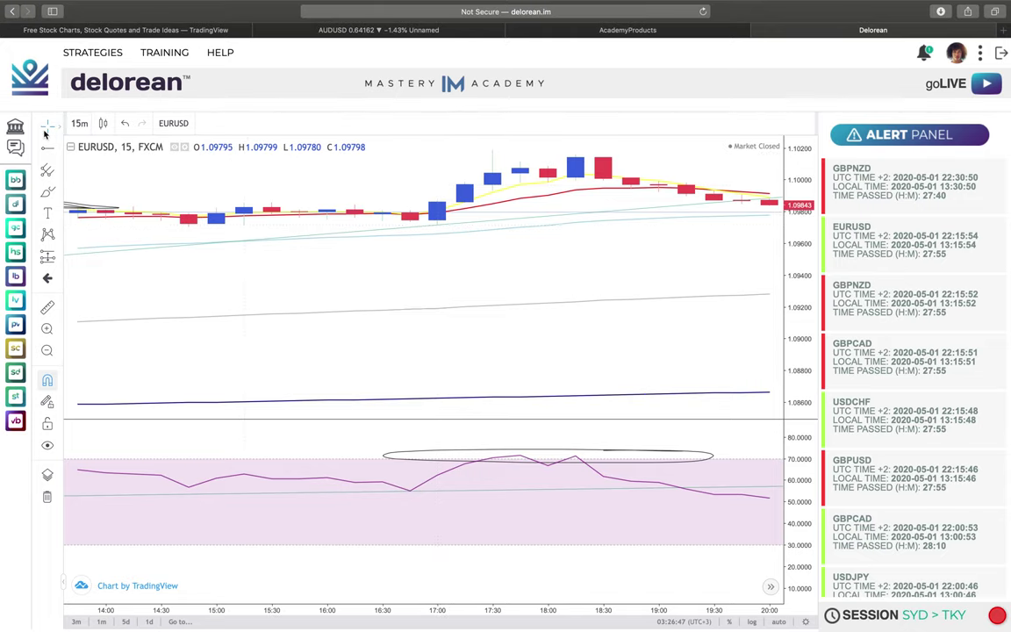
{"action": "left_click", "coordinate": [47, 351]}
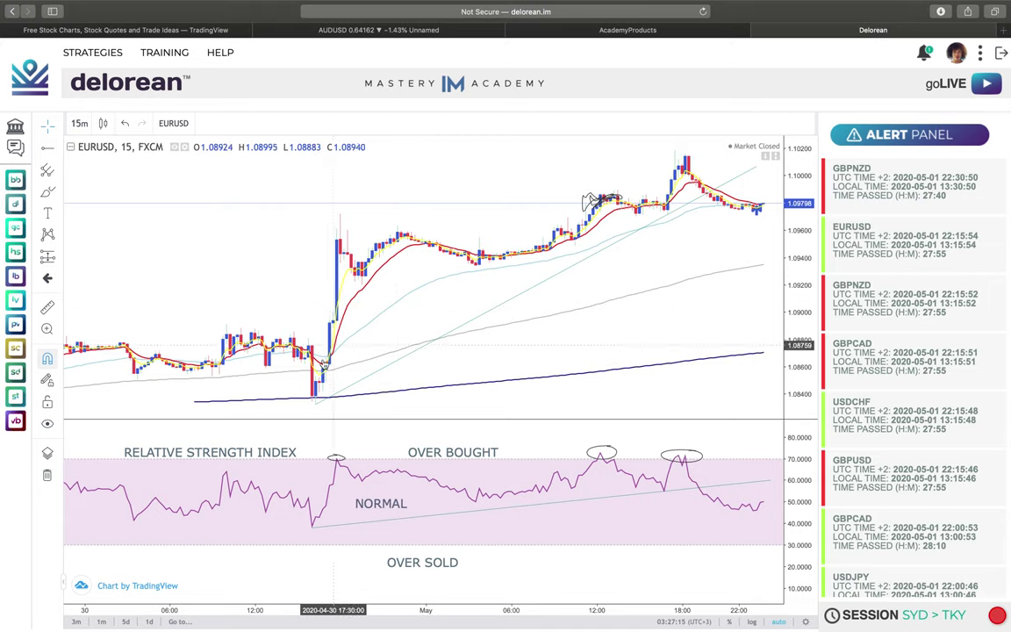
Select and deselect the light-blue trend line twice, then show the brush/rectangle/ellipse/arc shape list
{"action": "left_click", "coordinate": [600, 255]}
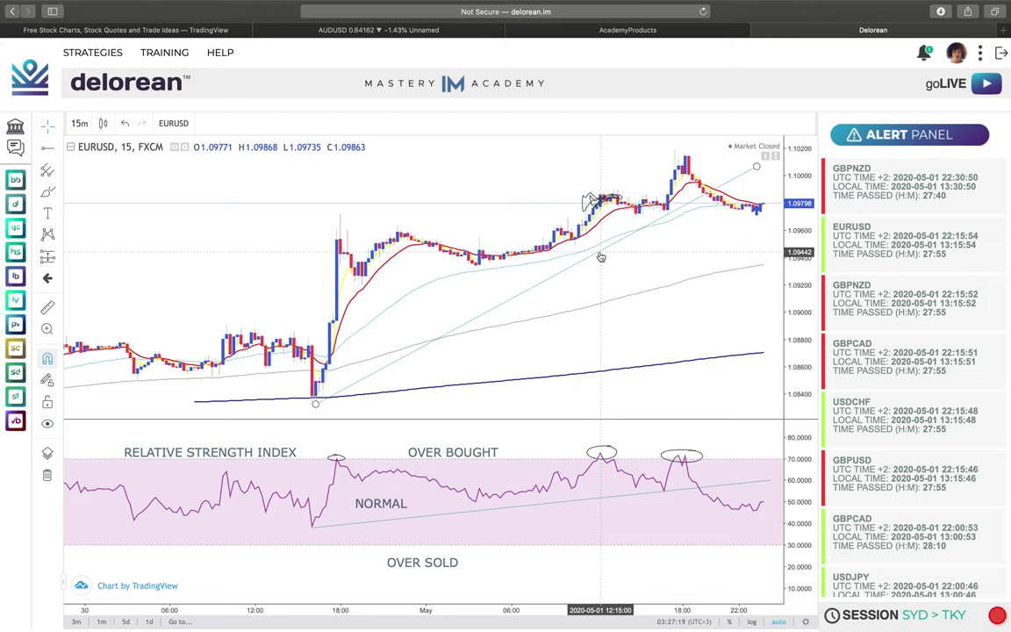
{"action": "left_click", "coordinate": [477, 310]}
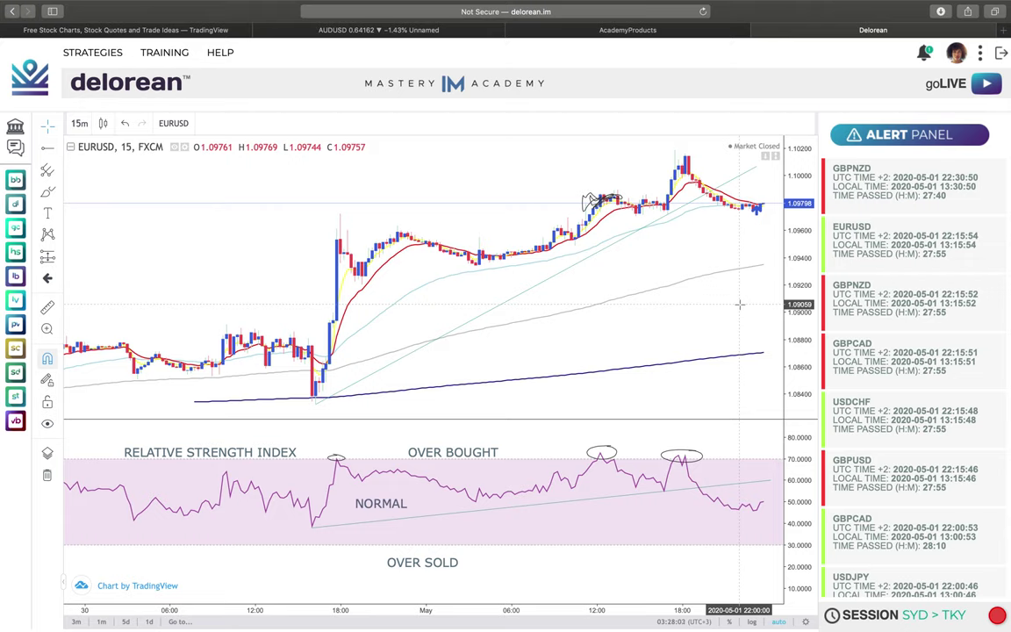
{"action": "left_click", "coordinate": [316, 405]}
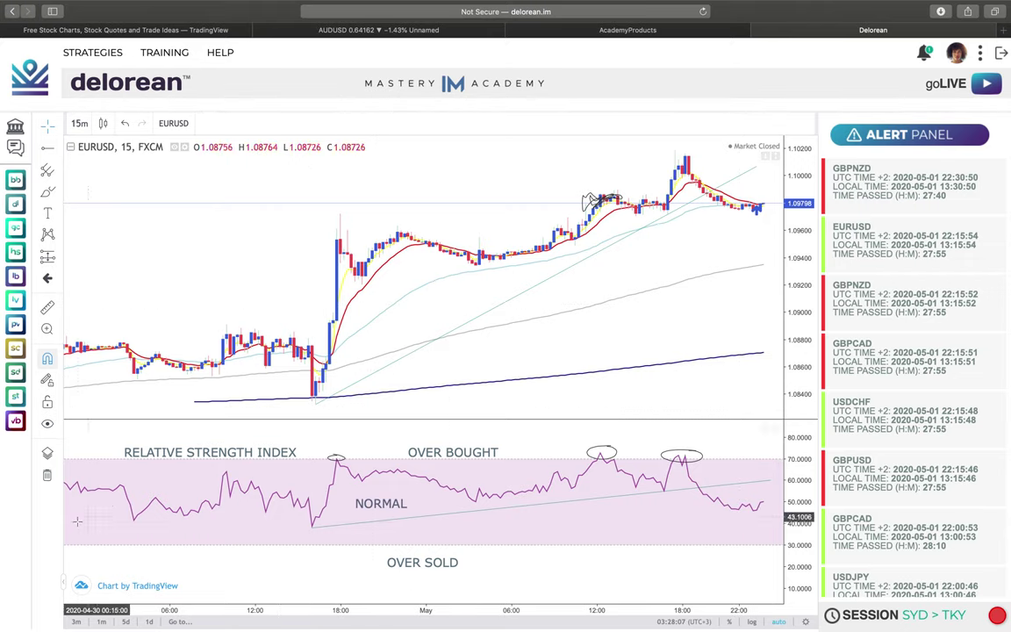
{"action": "left_click", "coordinate": [350, 379]}
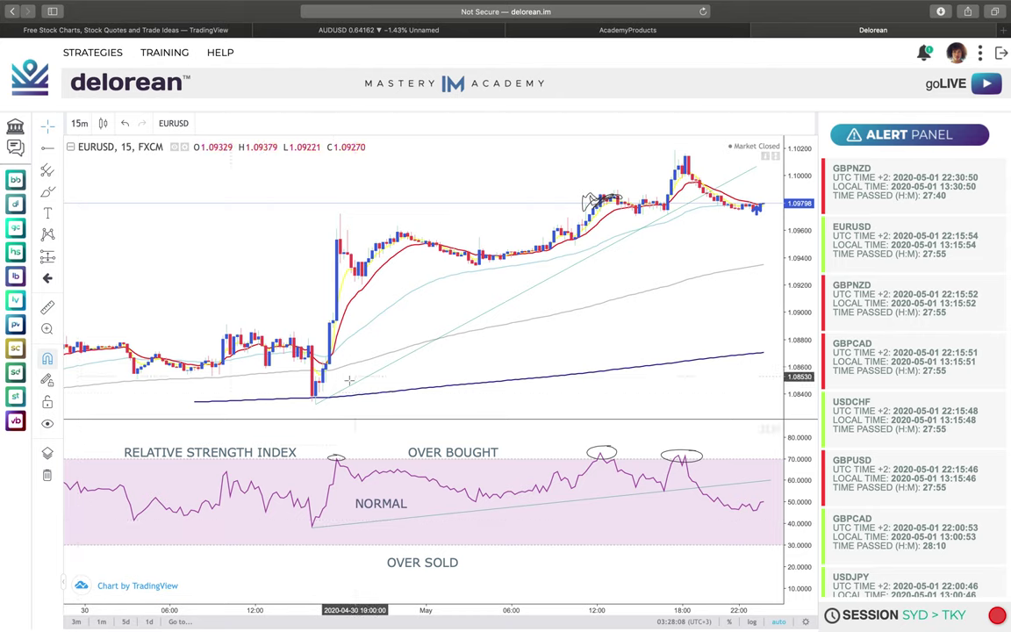
{"action": "left_click", "coordinate": [57, 196]}
Draw blue rectangles around the April 30 low candles and the later price trend-line touch
{"action": "left_click", "coordinate": [106, 215]}
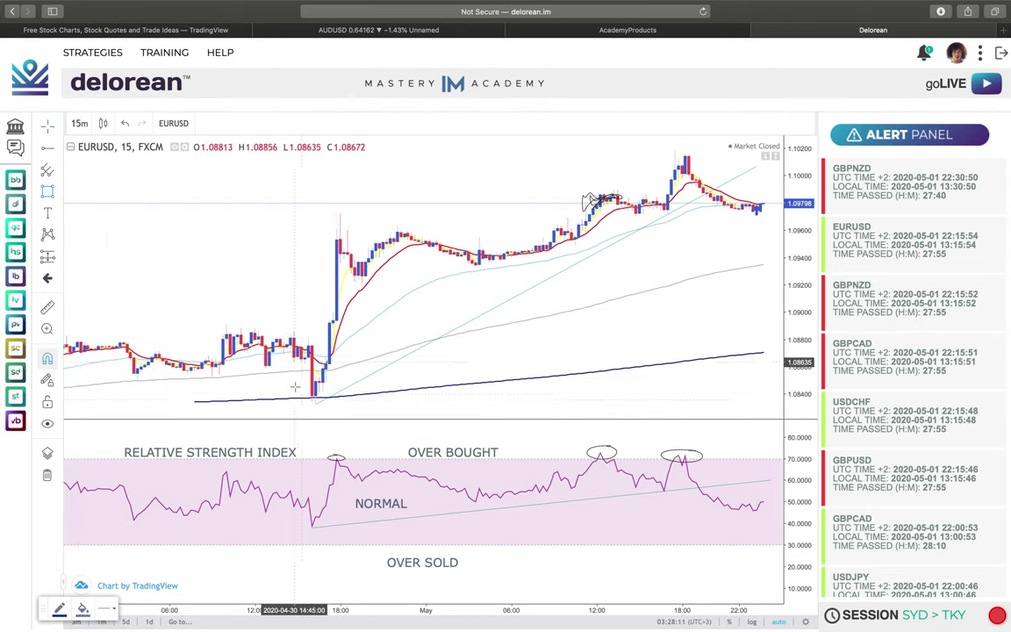
{"action": "mouse_move", "coordinate": [340, 417]}
{"action": "left_mouse_down"}
{"action": "mouse_move", "coordinate": [294, 356]}
{"action": "mouse_move", "coordinate": [294, 333]}
{"action": "mouse_move", "coordinate": [294, 362]}
{"action": "left_mouse_up"}
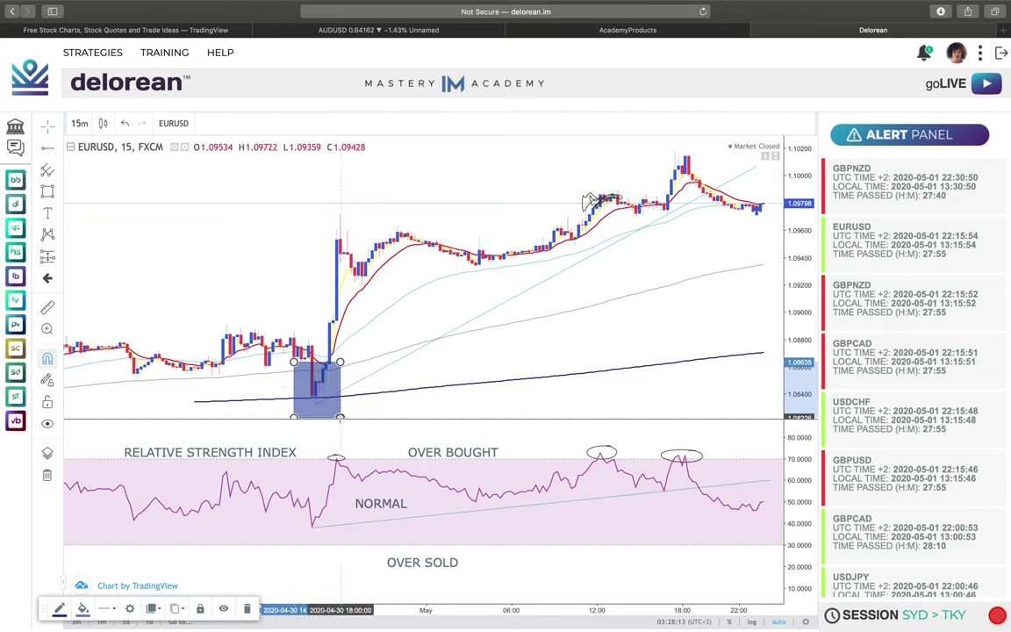
{"action": "left_click", "coordinate": [676, 224]}
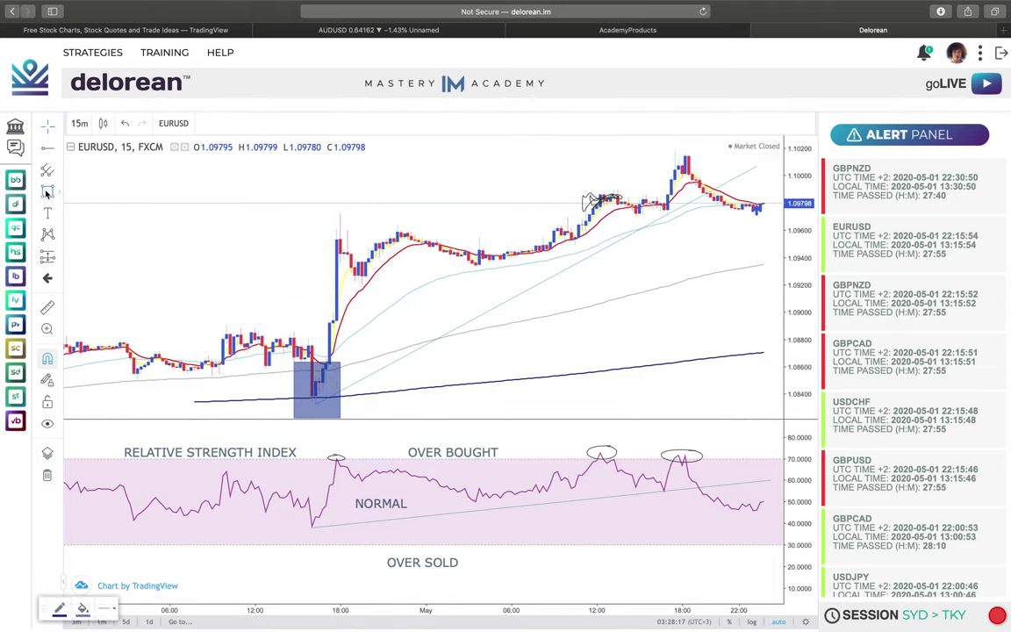
{"action": "left_click", "coordinate": [47, 193]}
{"action": "left_click", "coordinate": [108, 216]}
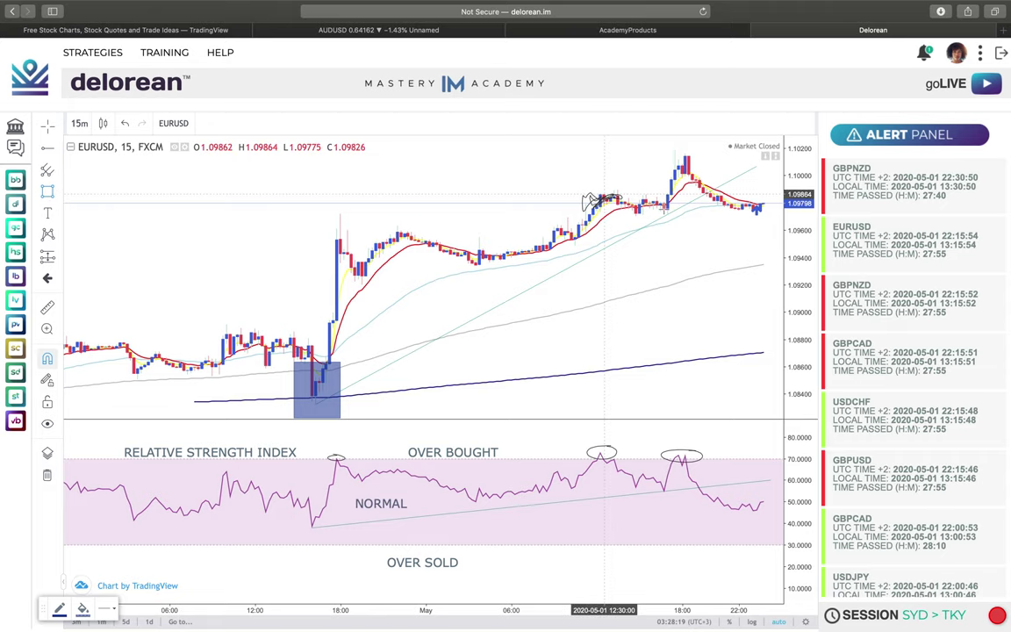
{"action": "left_click_drag", "start_coordinate": [653, 202], "coordinate": [684, 231]}
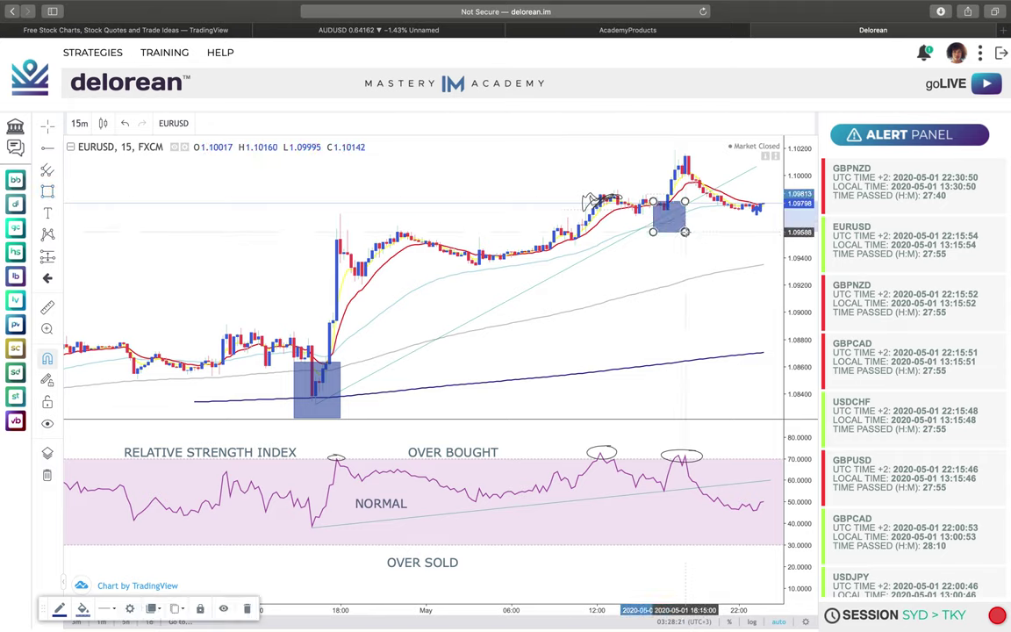
{"action": "left_click", "coordinate": [47, 123]}
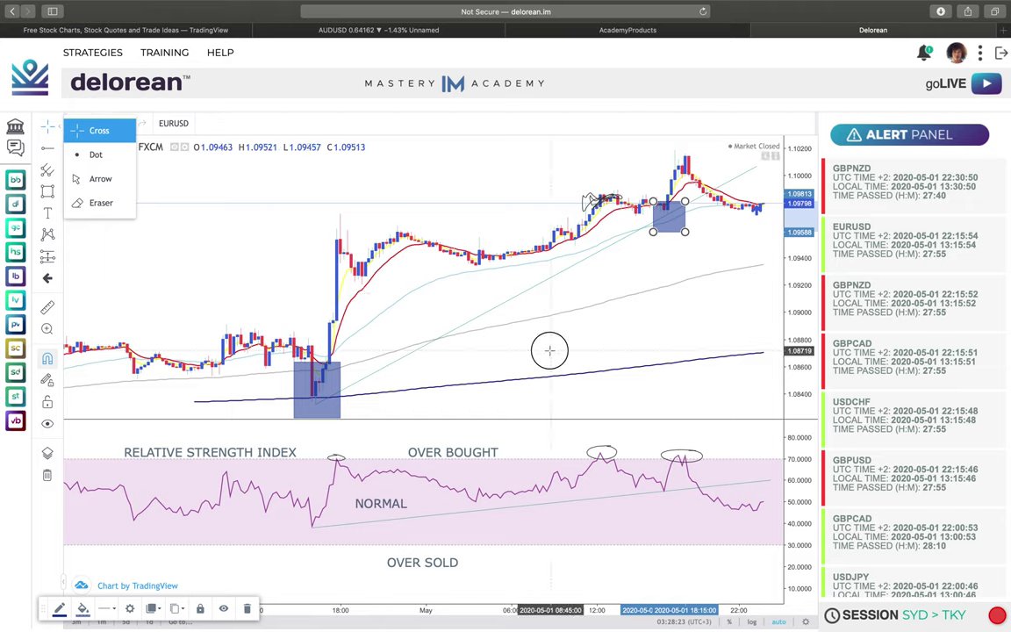
{"action": "left_click", "coordinate": [399, 396]}
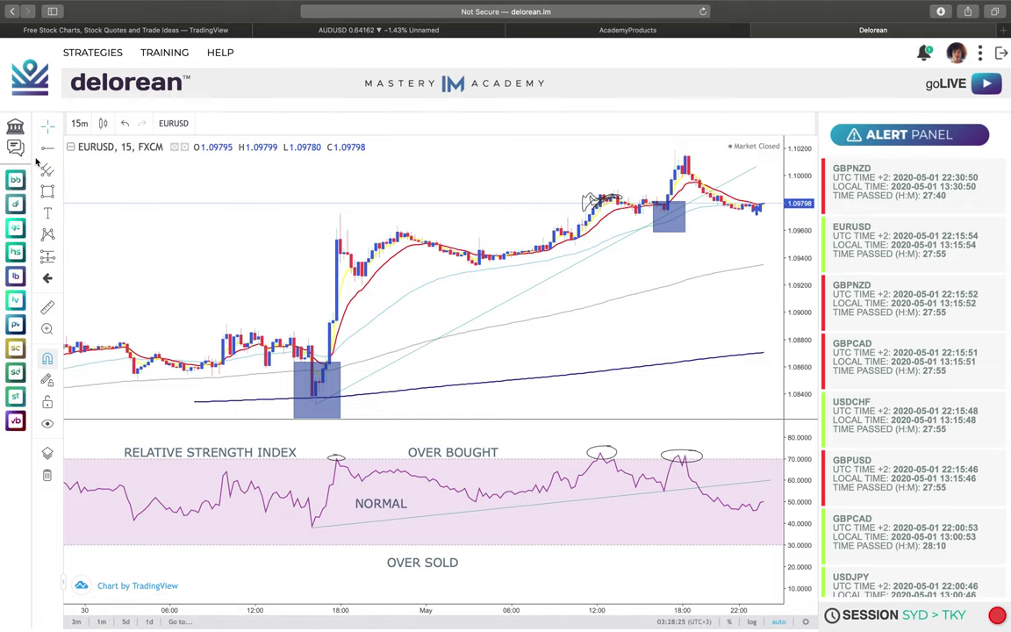
Box the RSI low and the matching RSI dip, then maximize the RSI pane
{"action": "left_click", "coordinate": [48, 190]}
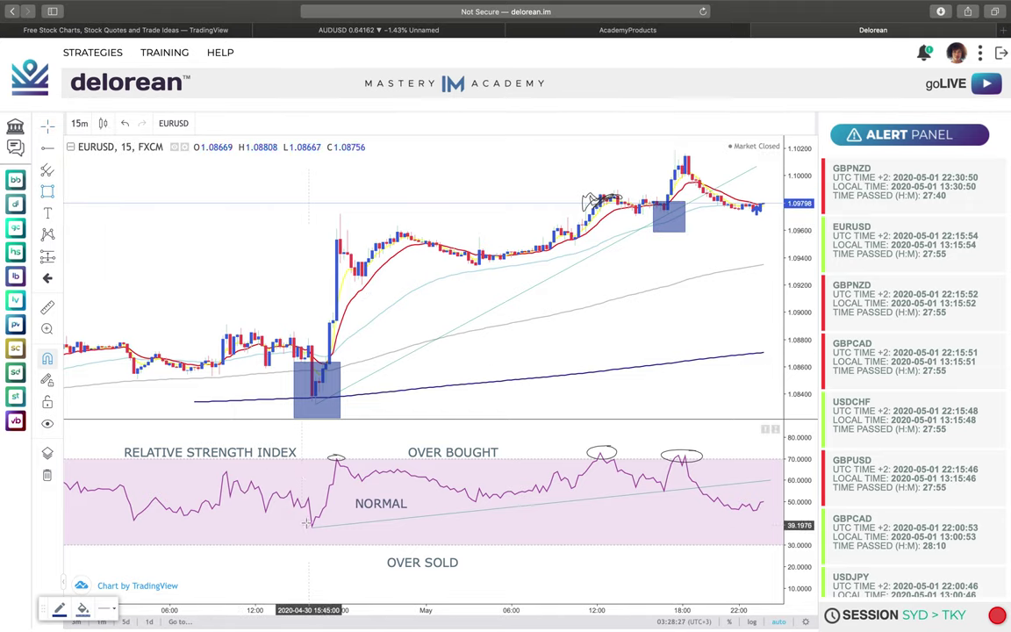
{"action": "left_click_drag", "start_coordinate": [301, 514], "coordinate": [329, 541]}
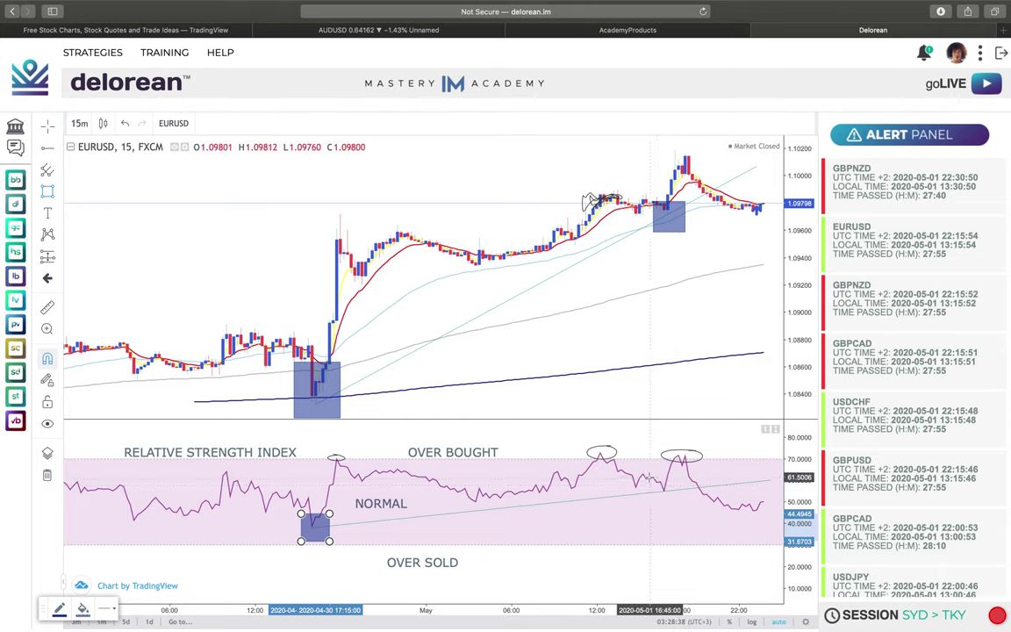
{"action": "left_click_drag", "start_coordinate": [647, 478], "coordinate": [681, 504]}
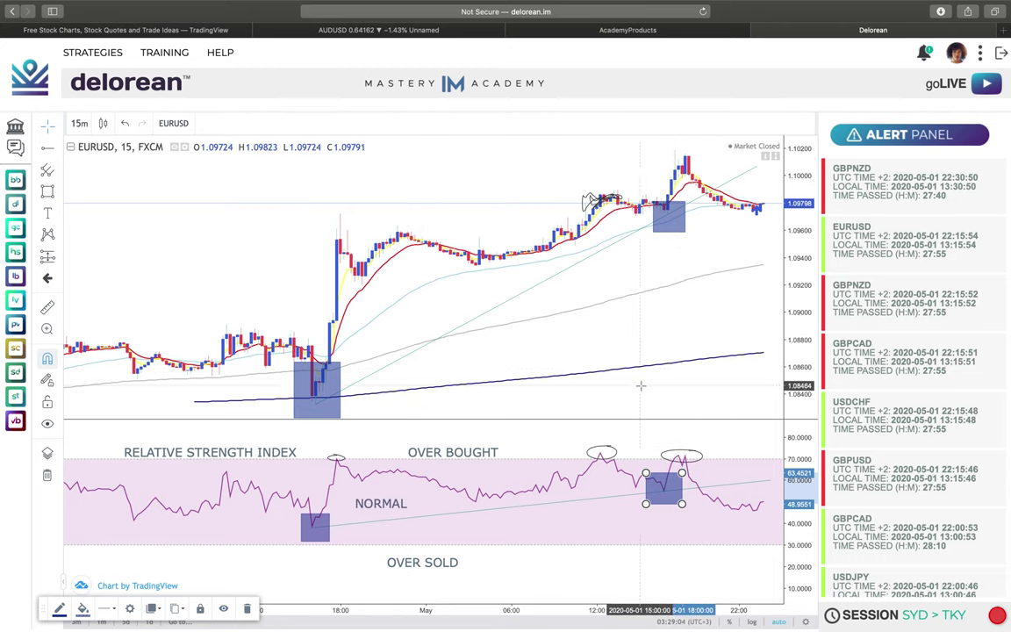
{"action": "left_click", "coordinate": [53, 127]}
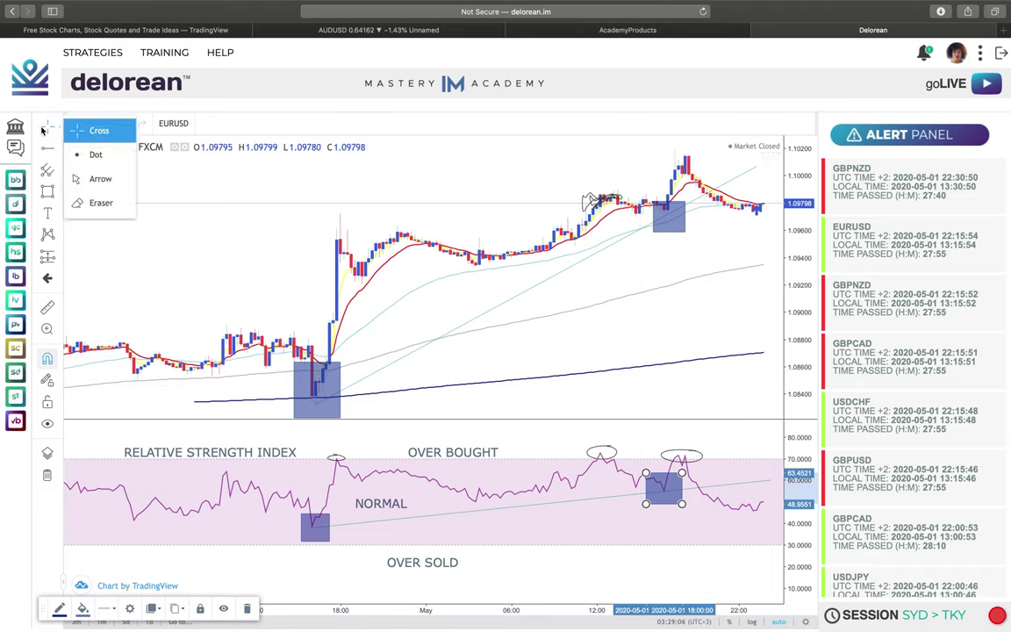
{"action": "left_click", "coordinate": [95, 130]}
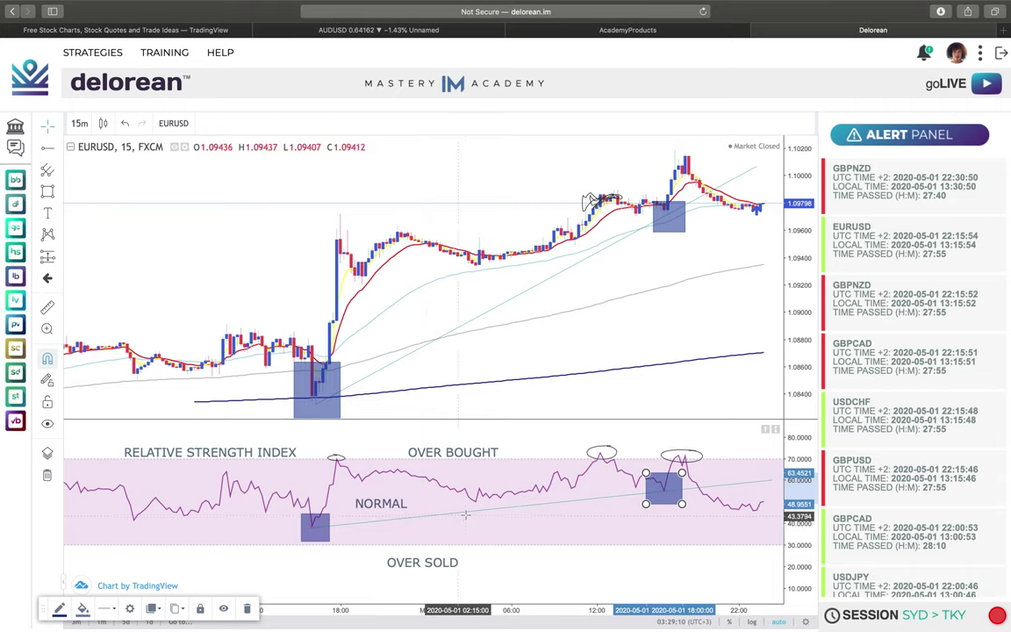
{"action": "left_click", "coordinate": [775, 429]}
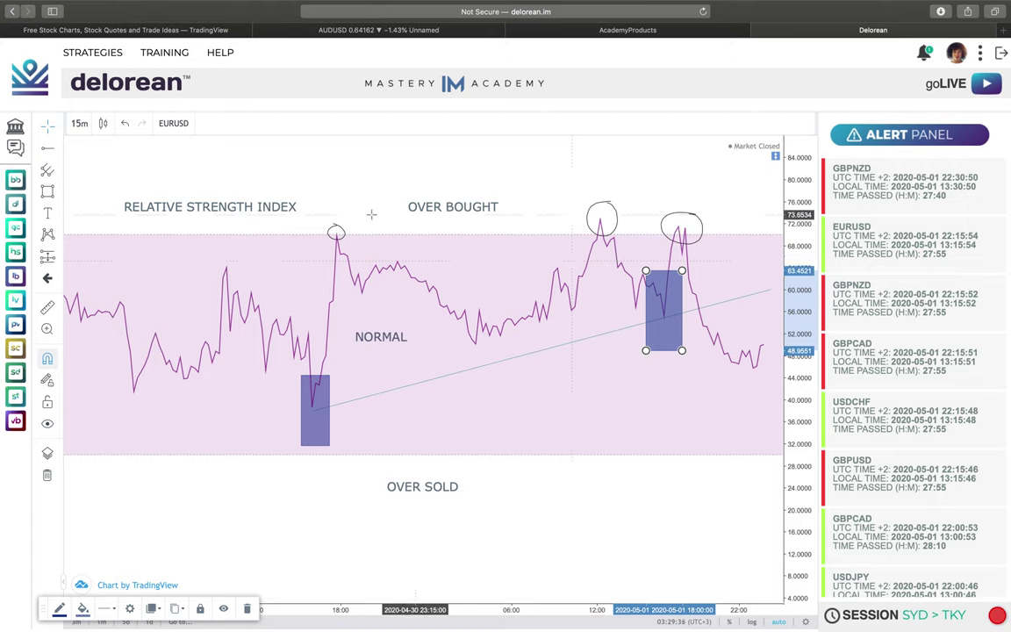
Place an arrow marker where RSI breaks its rising trend line, then restore the price pane
{"action": "left_click", "coordinate": [55, 148]}
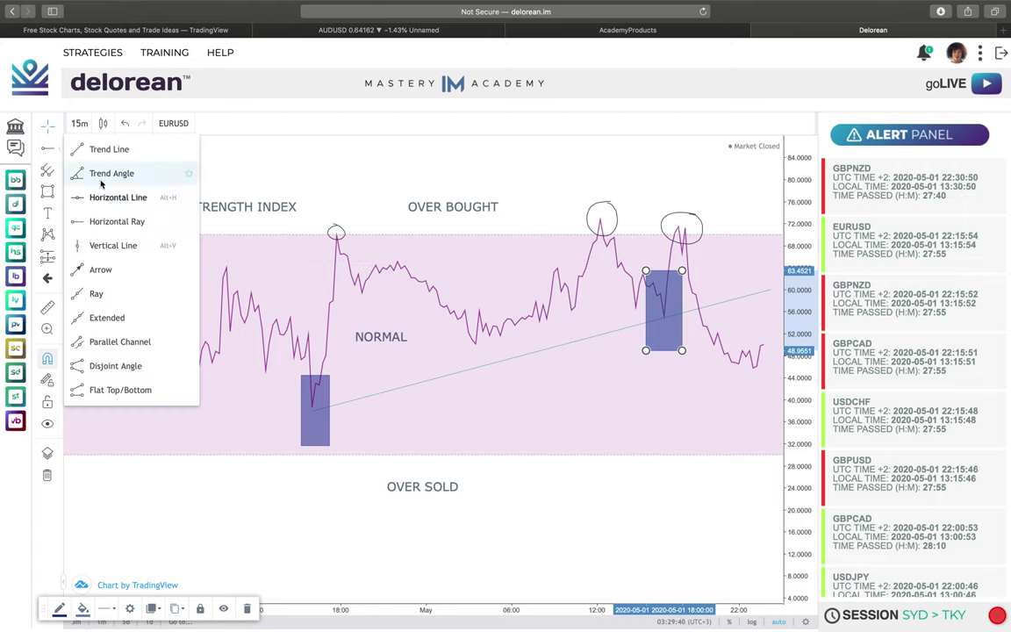
{"action": "left_click", "coordinate": [101, 247]}
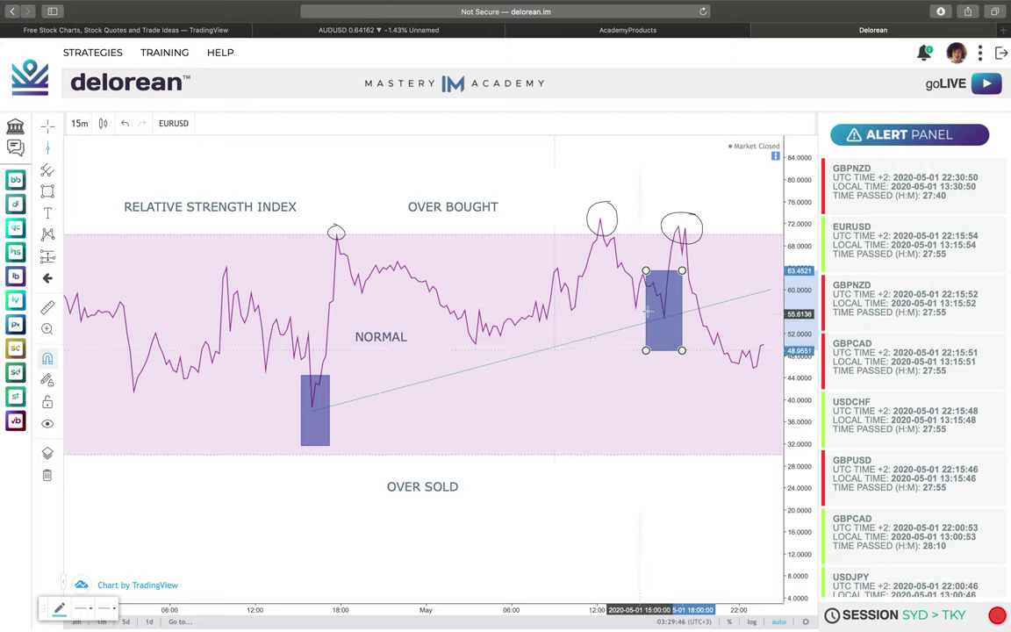
{"action": "left_click", "coordinate": [699, 309]}
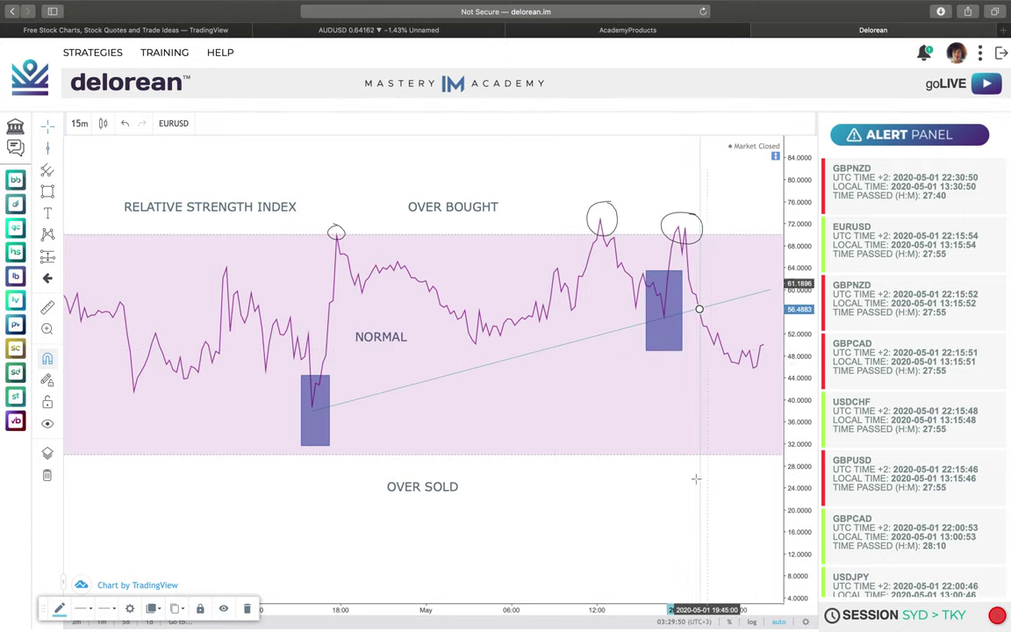
{"action": "left_click", "coordinate": [47, 277]}
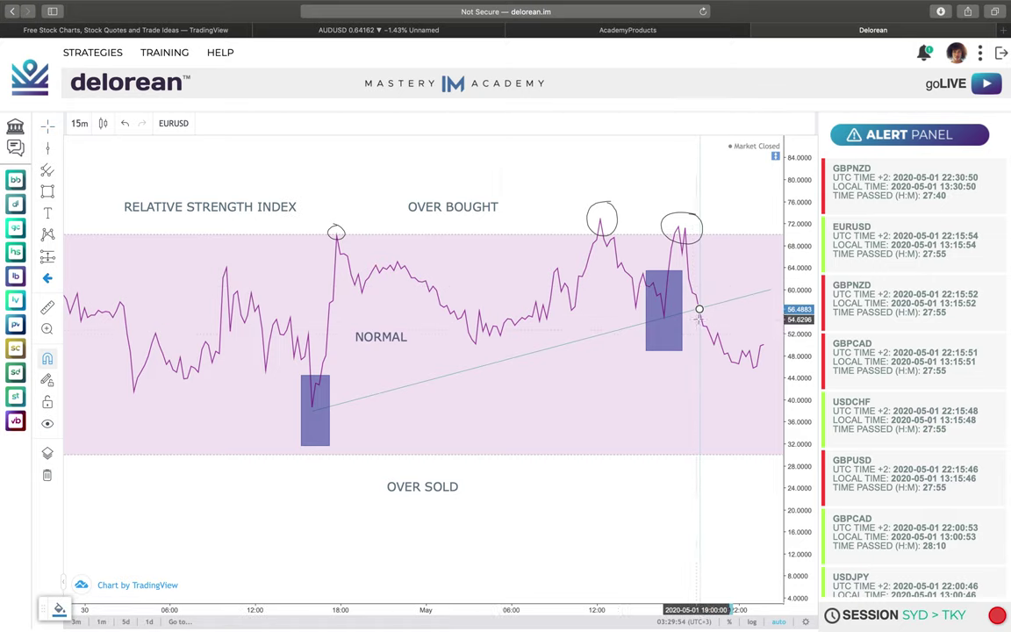
{"action": "left_click", "coordinate": [717, 307]}
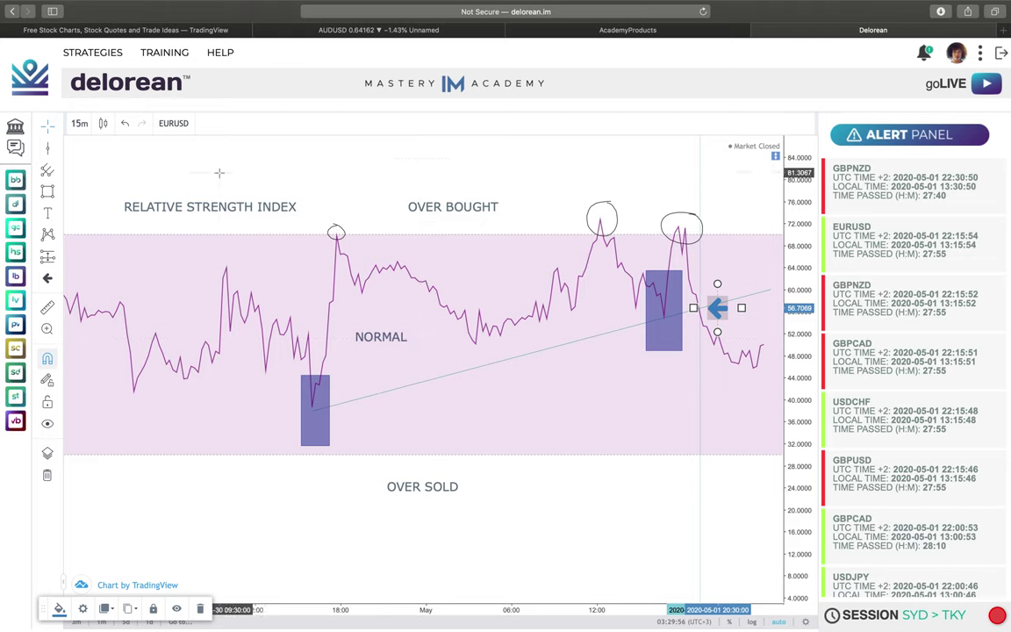
{"action": "left_click", "coordinate": [444, 396]}
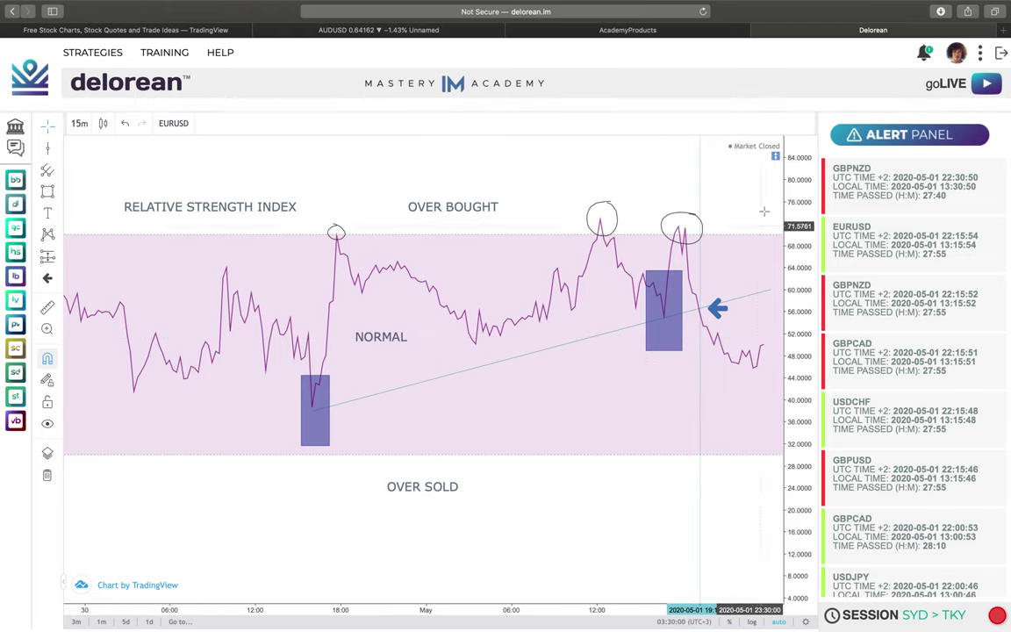
{"action": "left_click", "coordinate": [775, 158]}
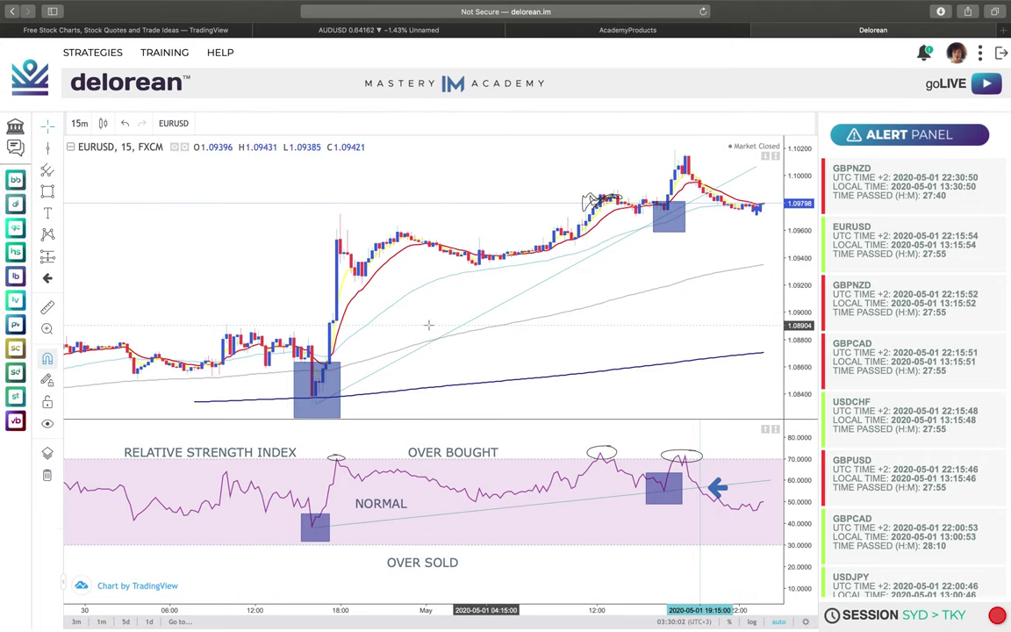
Drop a vertical line at 20:00 on May 1 through the RSI break arrow
{"action": "left_click", "coordinate": [49, 148]}
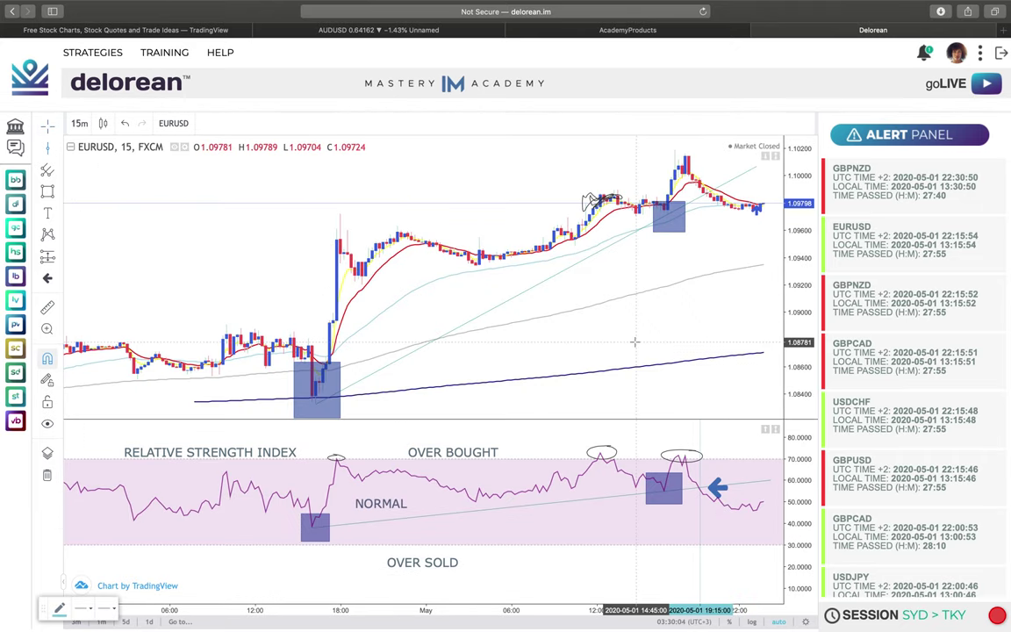
{"action": "left_click", "coordinate": [700, 362]}
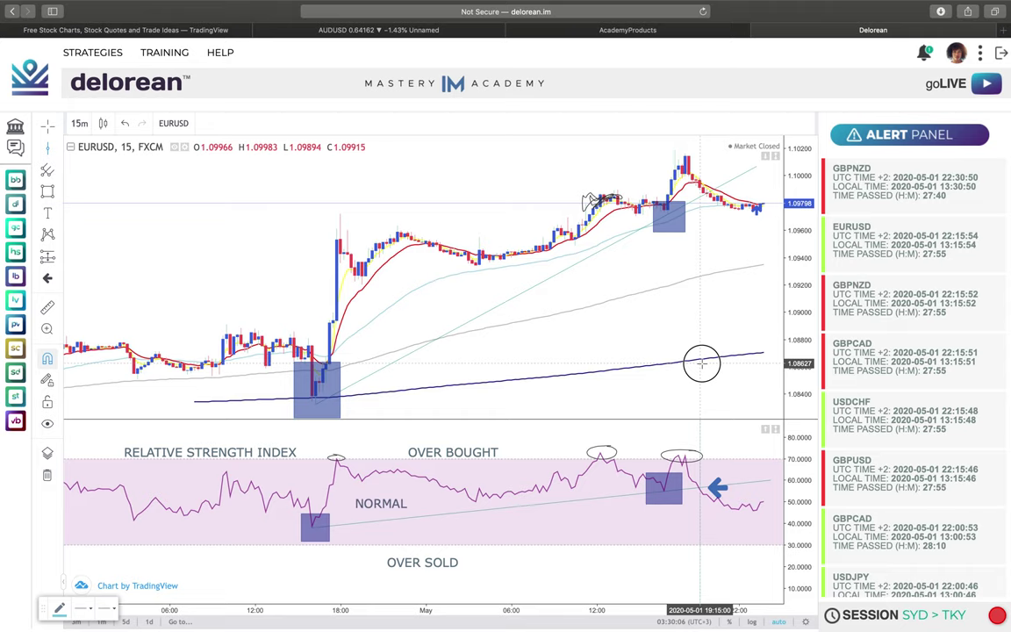
{"action": "left_click", "coordinate": [48, 126]}
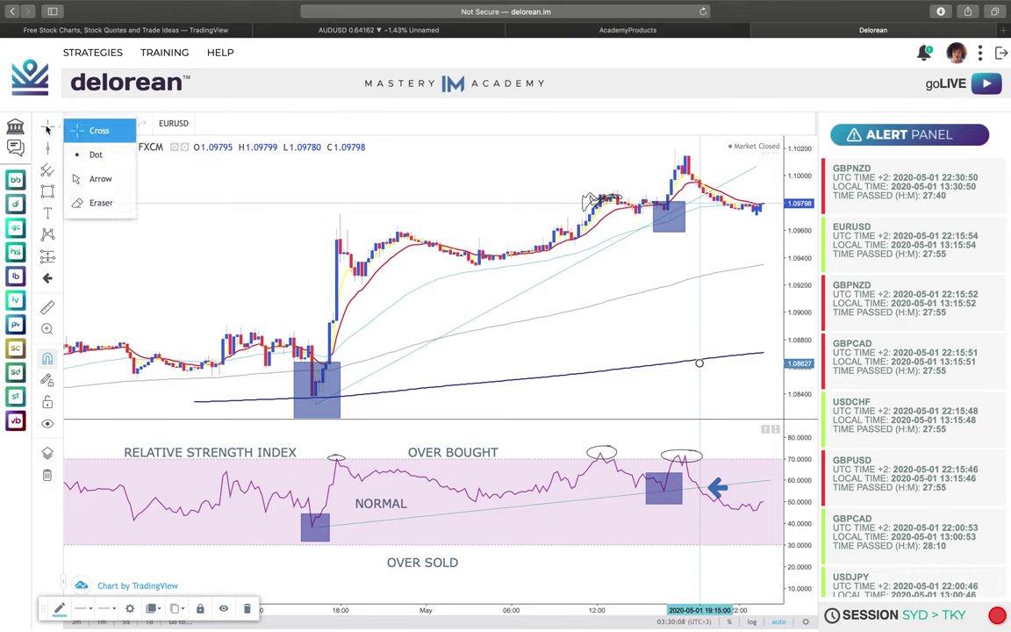
{"action": "left_click", "coordinate": [219, 268]}
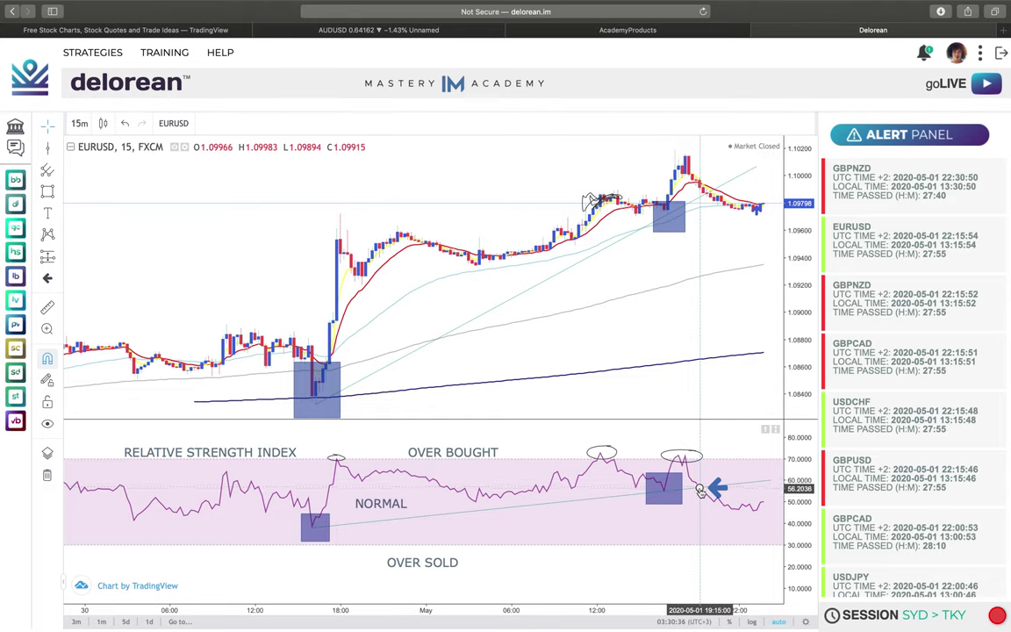
Start a line on the price chart, cancel it, click a line into the RSI pane, then pick Zoom In
{"action": "left_click", "coordinate": [48, 147]}
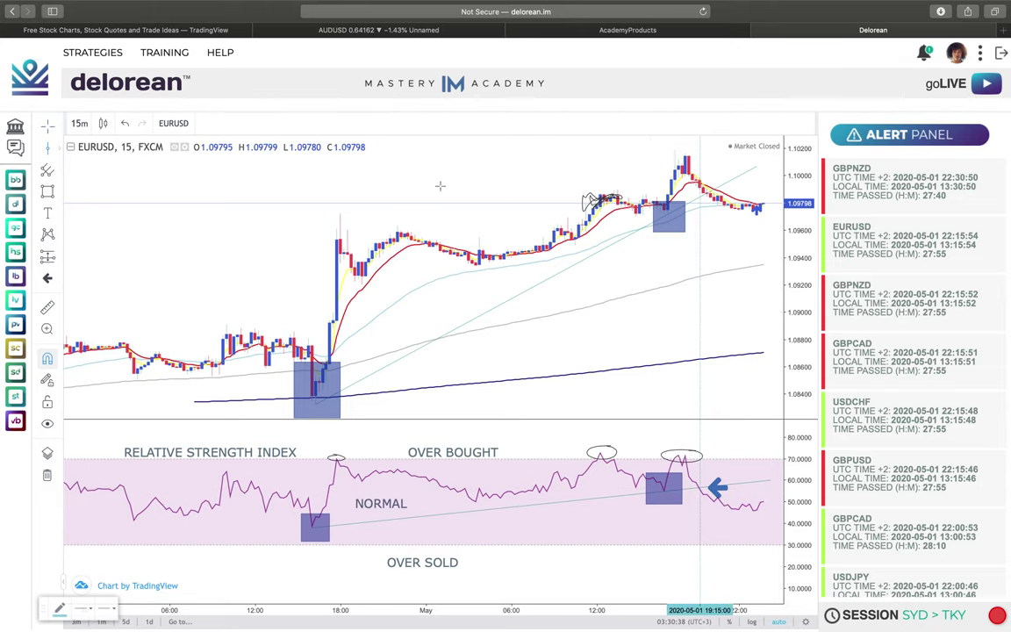
{"action": "left_click", "coordinate": [710, 242]}
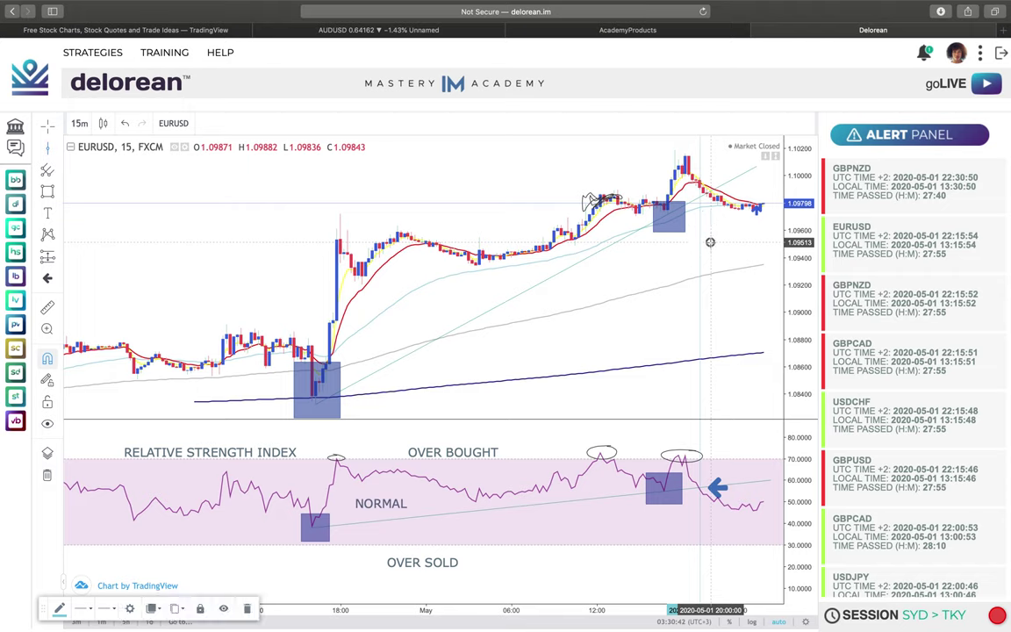
{"action": "left_click", "coordinate": [48, 126]}
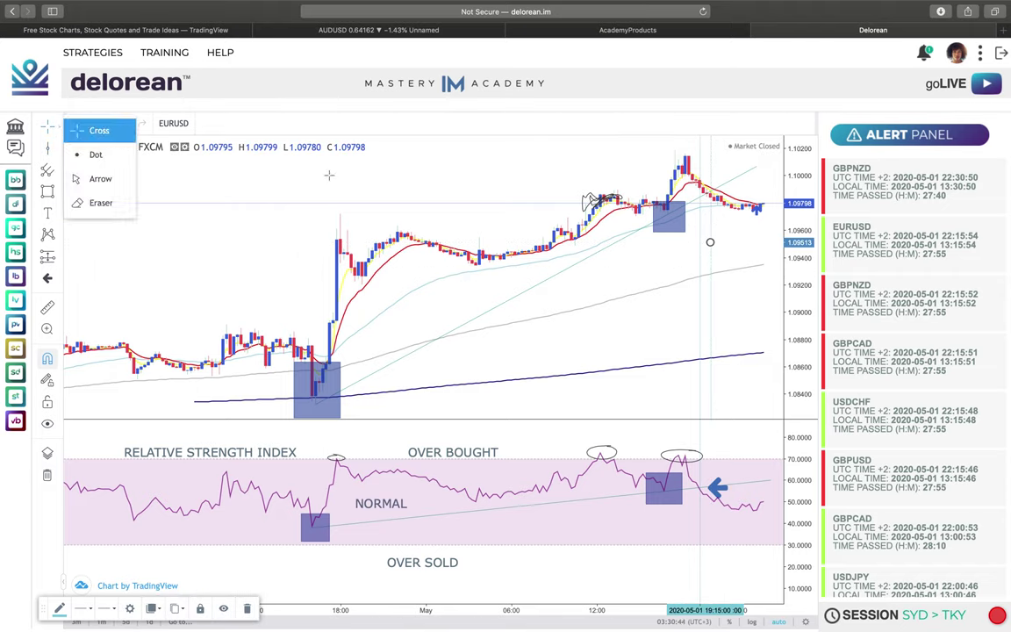
{"action": "key", "text": "Escape"}
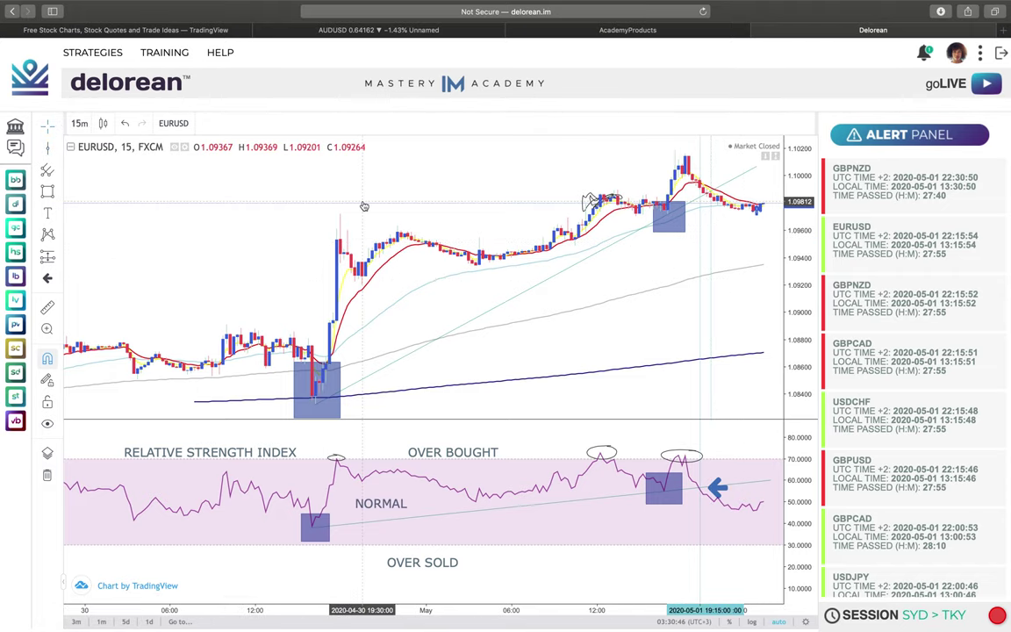
{"action": "left_click", "coordinate": [709, 242]}
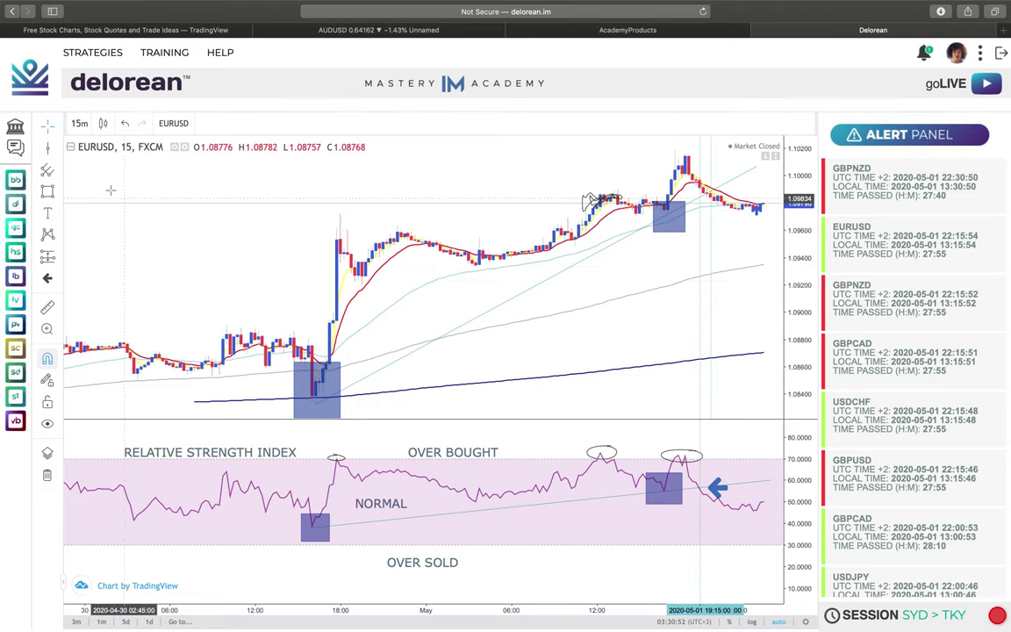
{"action": "left_click", "coordinate": [47, 151]}
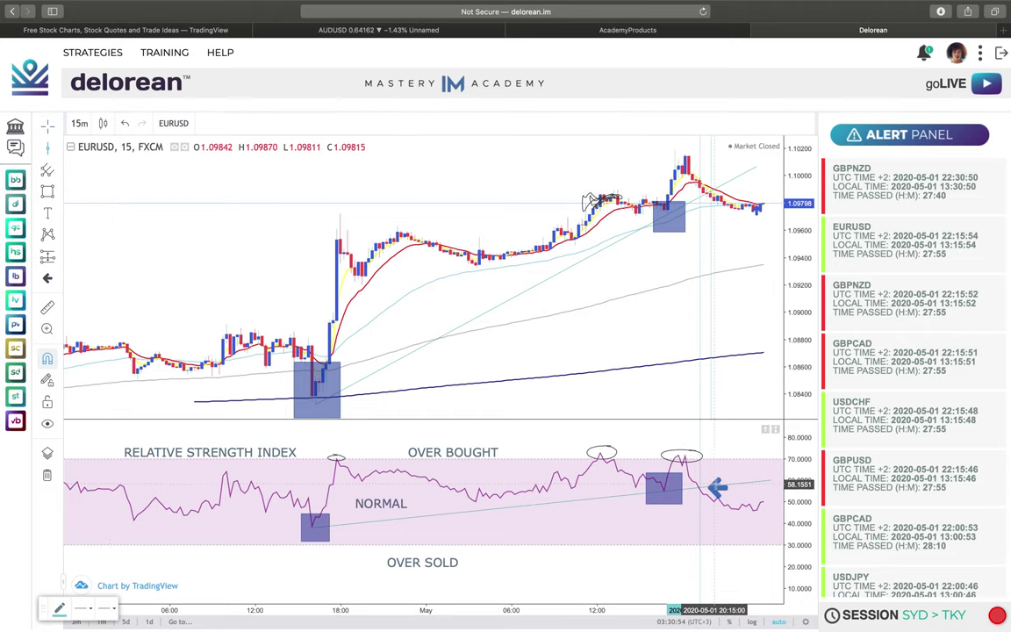
{"action": "left_click", "coordinate": [702, 483]}
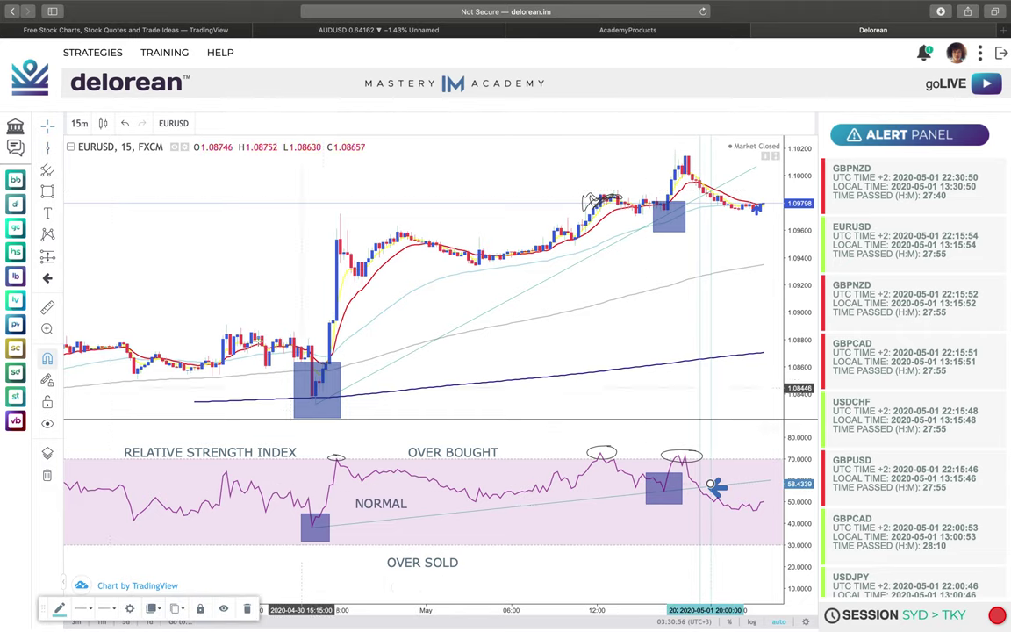
{"action": "left_click", "coordinate": [50, 126]}
{"action": "left_click", "coordinate": [94, 131]}
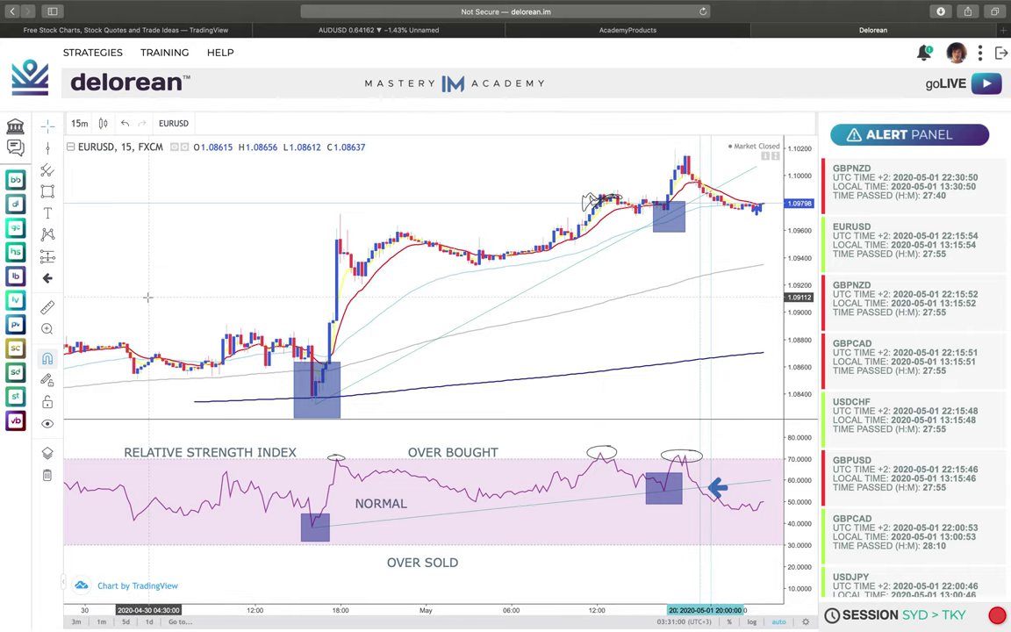
{"action": "left_click", "coordinate": [47, 328]}
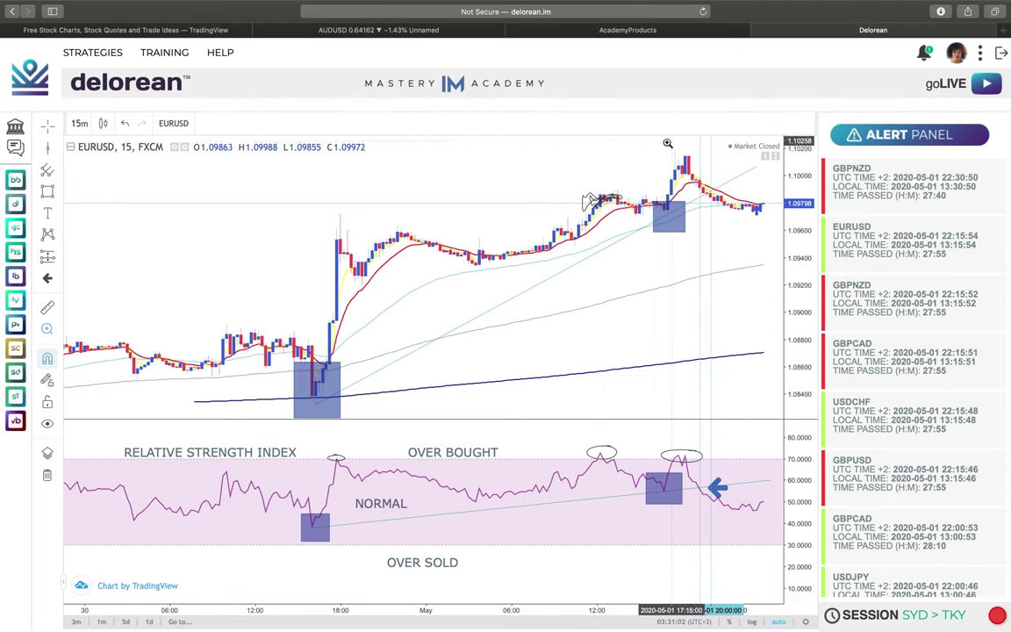
Zoom into the latest EURUSD candles and RSI swing, then switch to the AUDUSD 4-hour TradingView chart
{"action": "left_click_drag", "start_coordinate": [644, 143], "coordinate": [785, 345]}
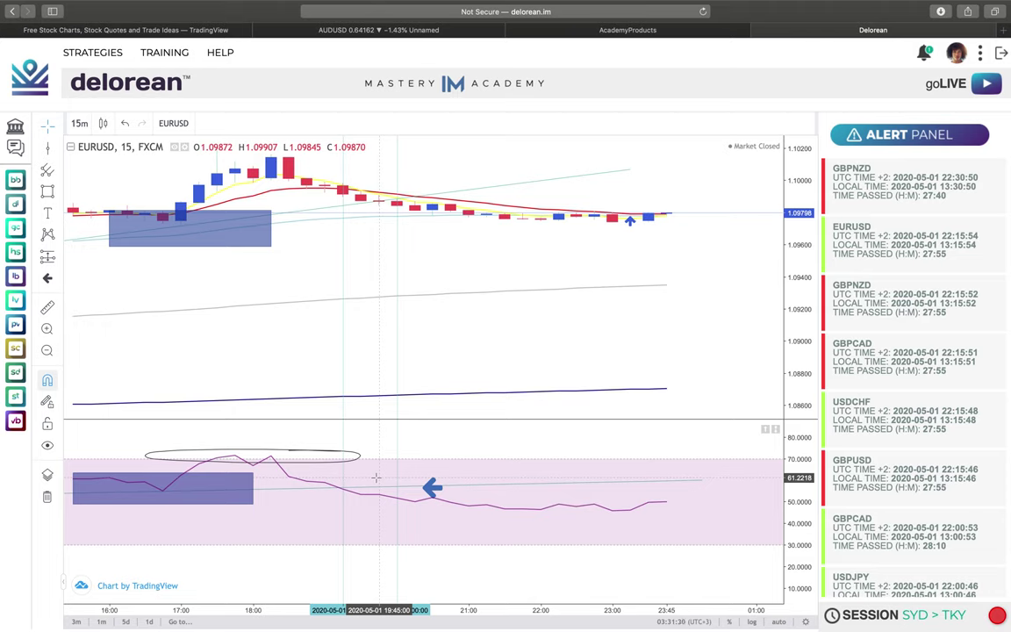
{"action": "left_click", "coordinate": [372, 32]}
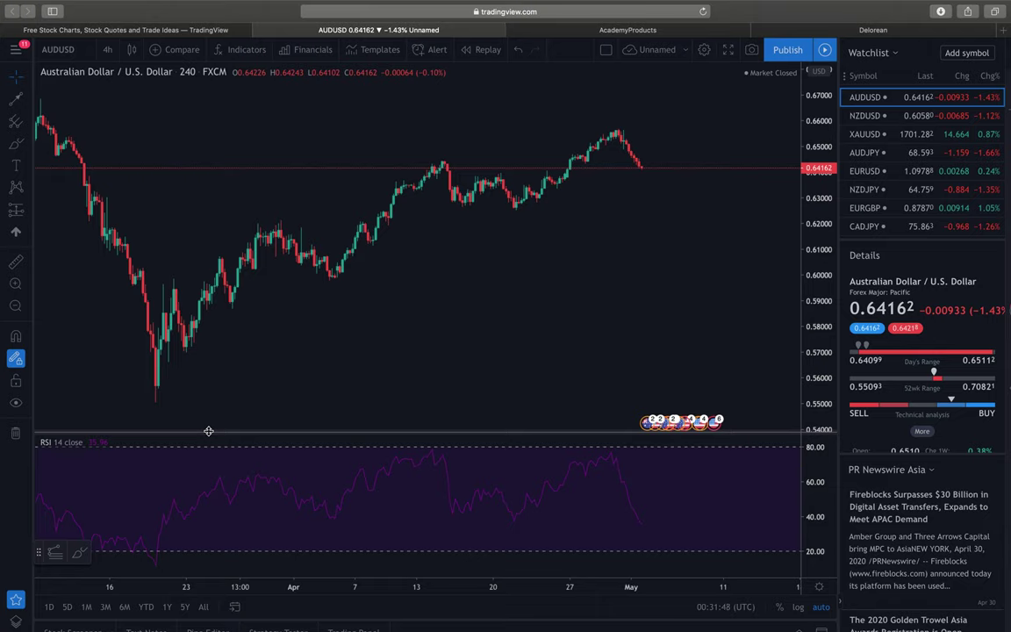
Raise the price/RSI divider so the RSI pane fills most of the AUDUSD chart
{"action": "left_click_drag", "start_coordinate": [209, 431], "coordinate": [237, 232]}
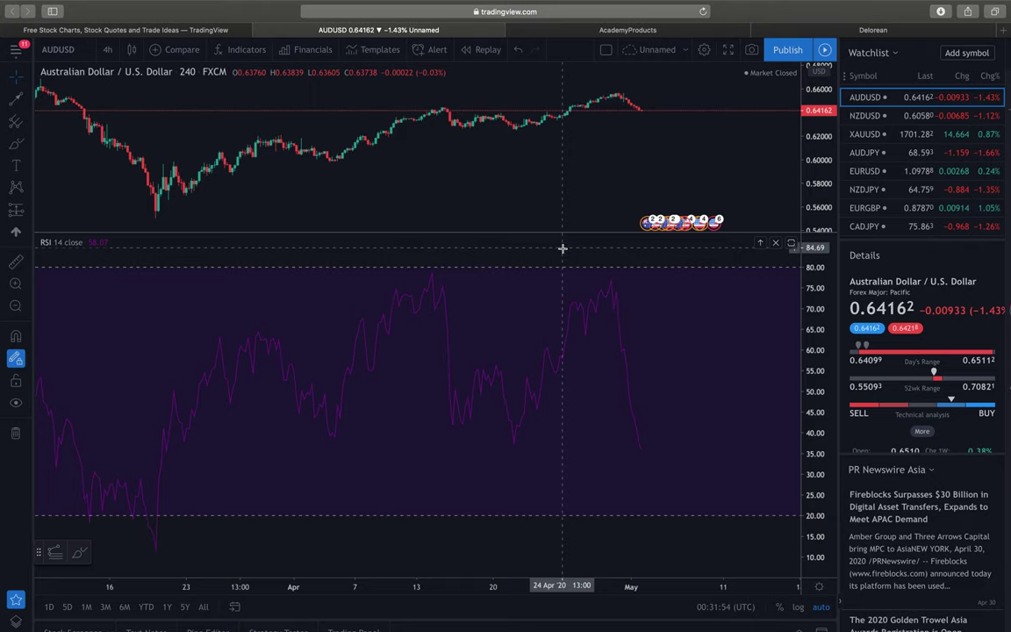
{"action": "right_click", "coordinate": [622, 351]}
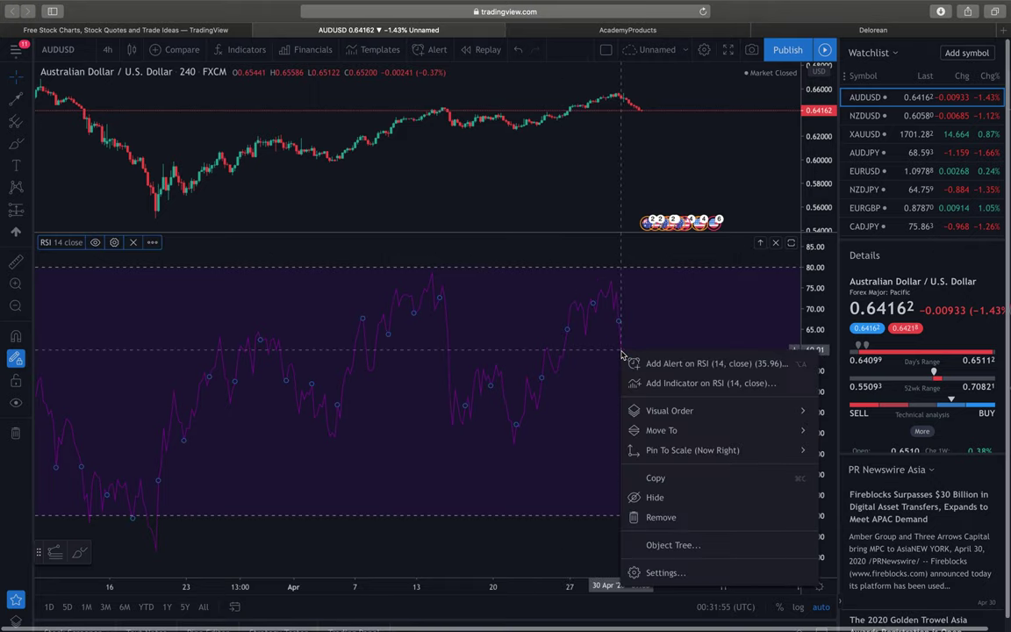
{"action": "left_click", "coordinate": [663, 572]}
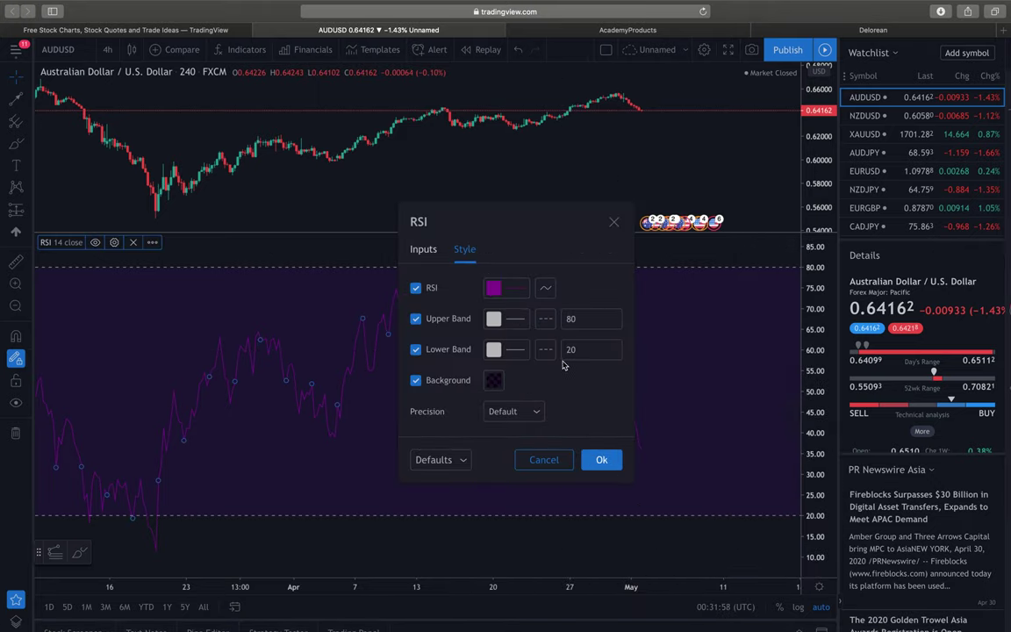
{"action": "left_click", "coordinate": [576, 316]}
{"action": "left_click", "coordinate": [581, 348]}
{"action": "left_click", "coordinate": [579, 317]}
{"action": "left_click", "coordinate": [579, 349]}
{"action": "left_click", "coordinate": [578, 318]}
{"action": "left_click", "coordinate": [598, 460]}
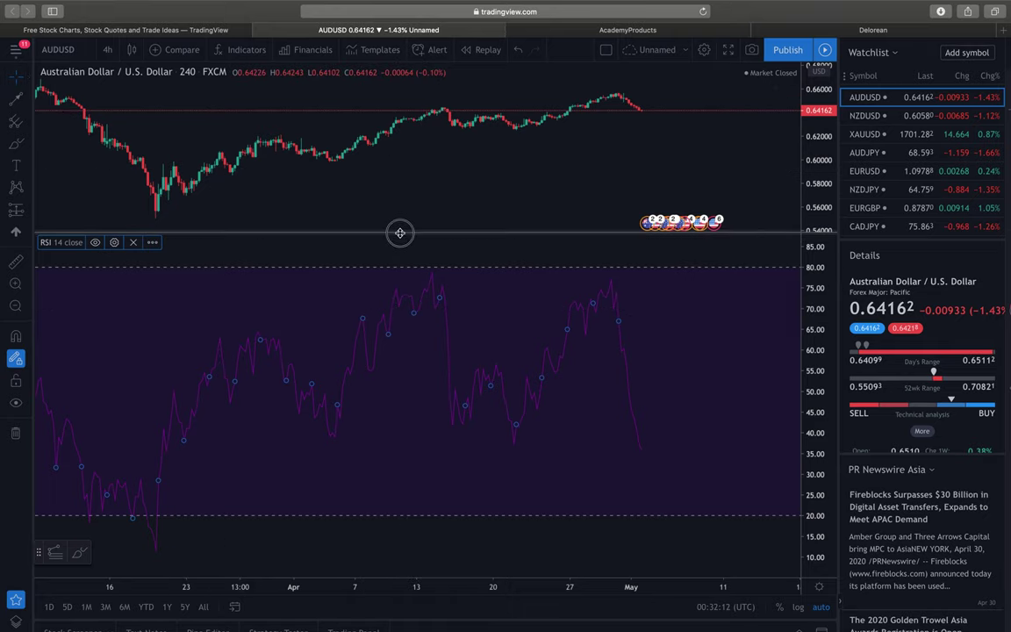
Shrink the RSI pane below the AUDUSD candles and zoom out to show history from late February
{"action": "left_click_drag", "start_coordinate": [399, 232], "coordinate": [406, 397]}
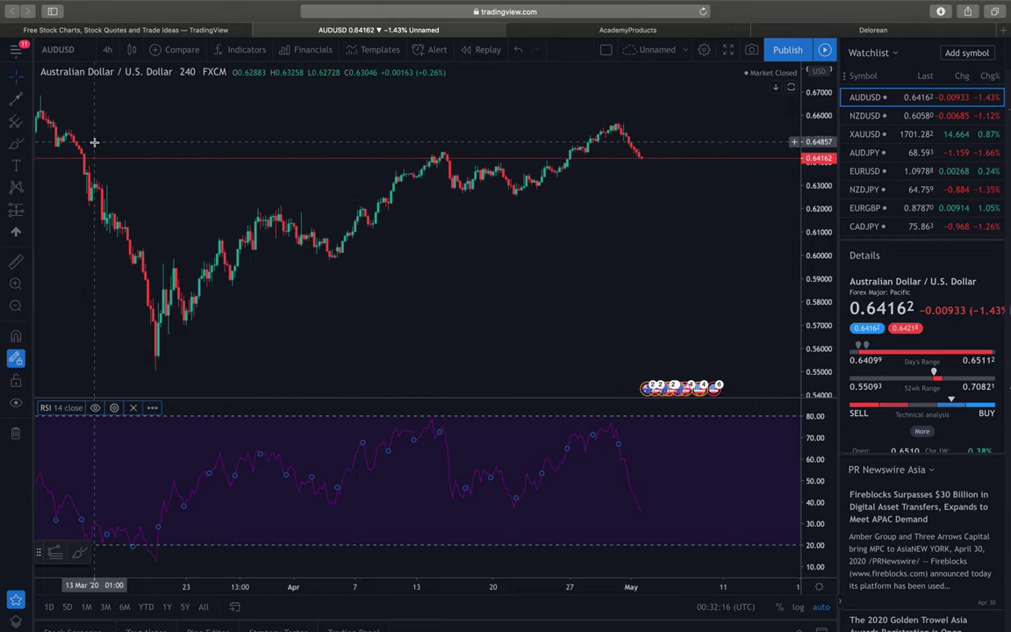
{"action": "left_click", "coordinate": [15, 303]}
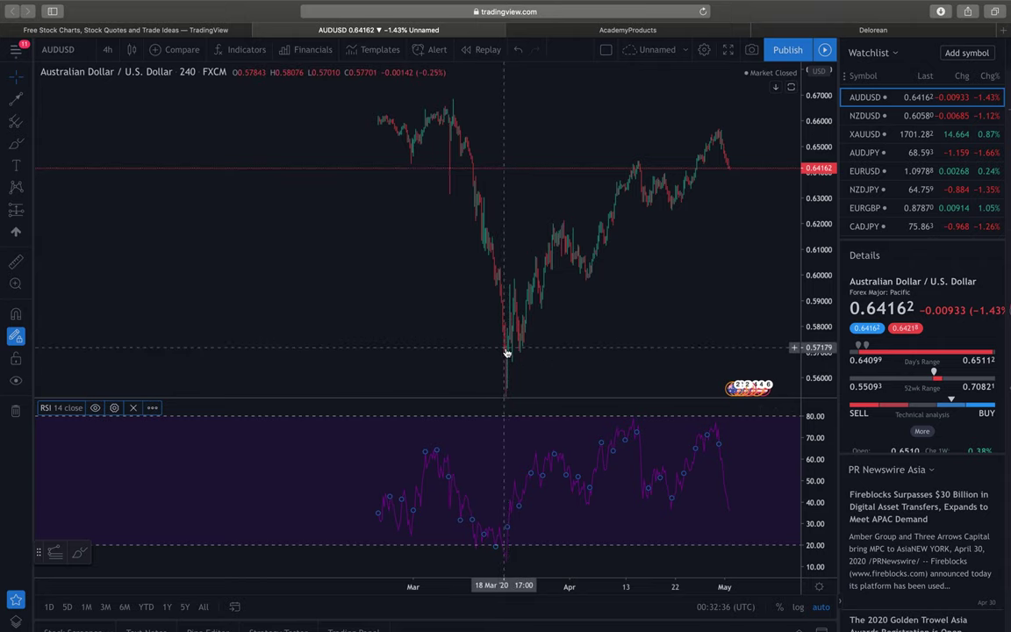
Open and cancel the chart settings twice without changes, and make the RSI pane taller
{"action": "right_click", "coordinate": [570, 462]}
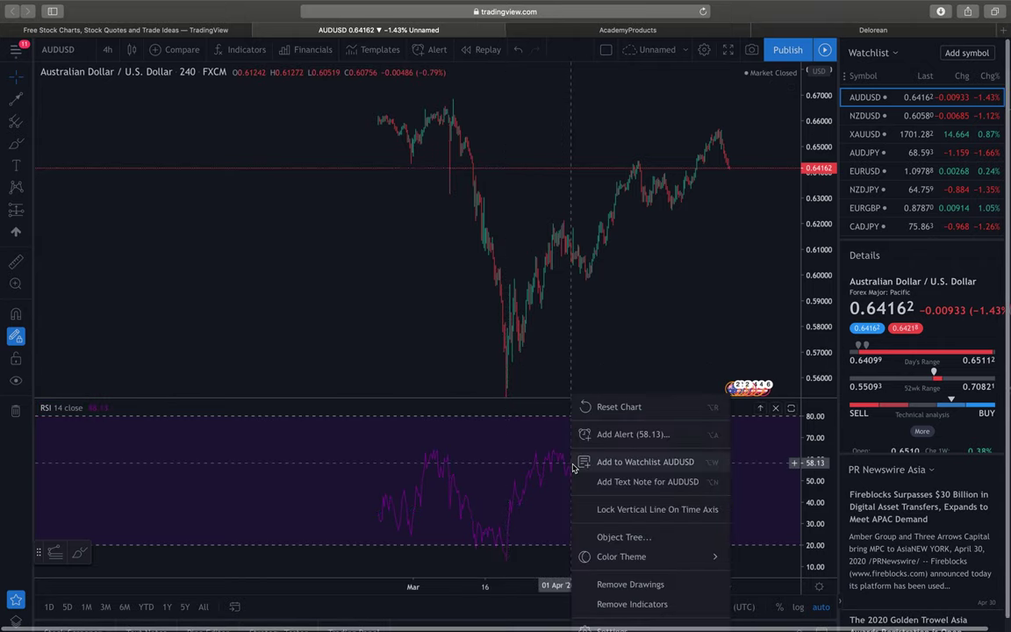
{"action": "left_click", "coordinate": [614, 627]}
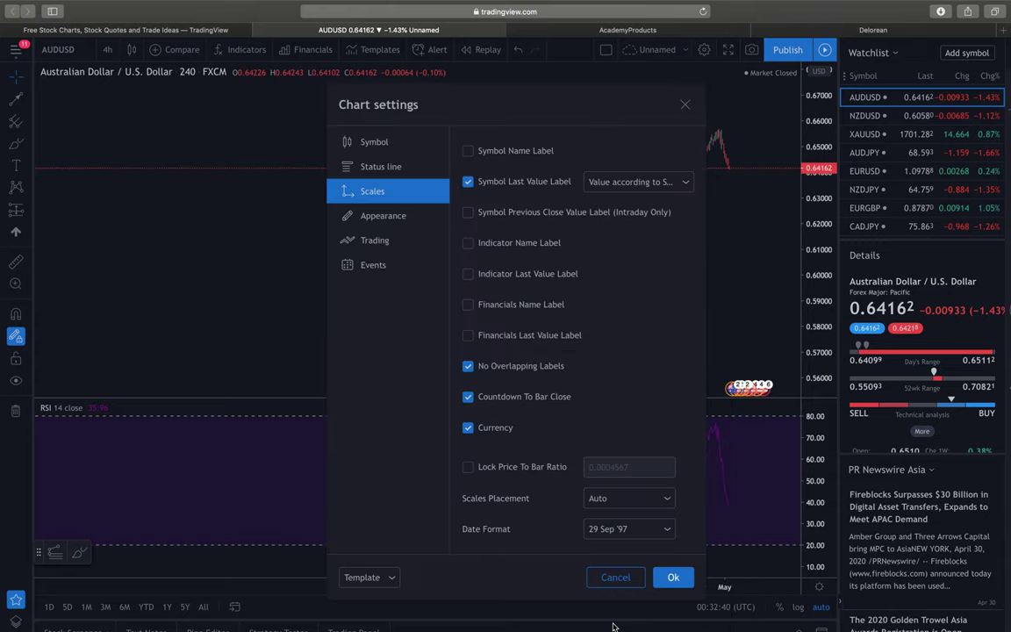
{"action": "left_click", "coordinate": [685, 106]}
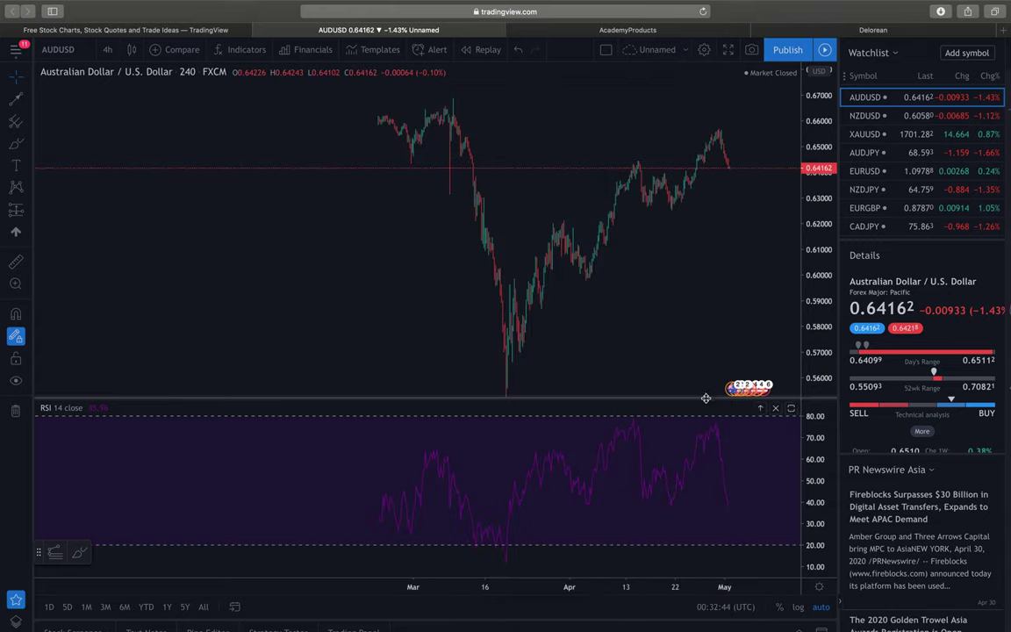
{"action": "left_click_drag", "start_coordinate": [704, 312], "coordinate": [684, 216]}
{"action": "right_click", "coordinate": [629, 312]}
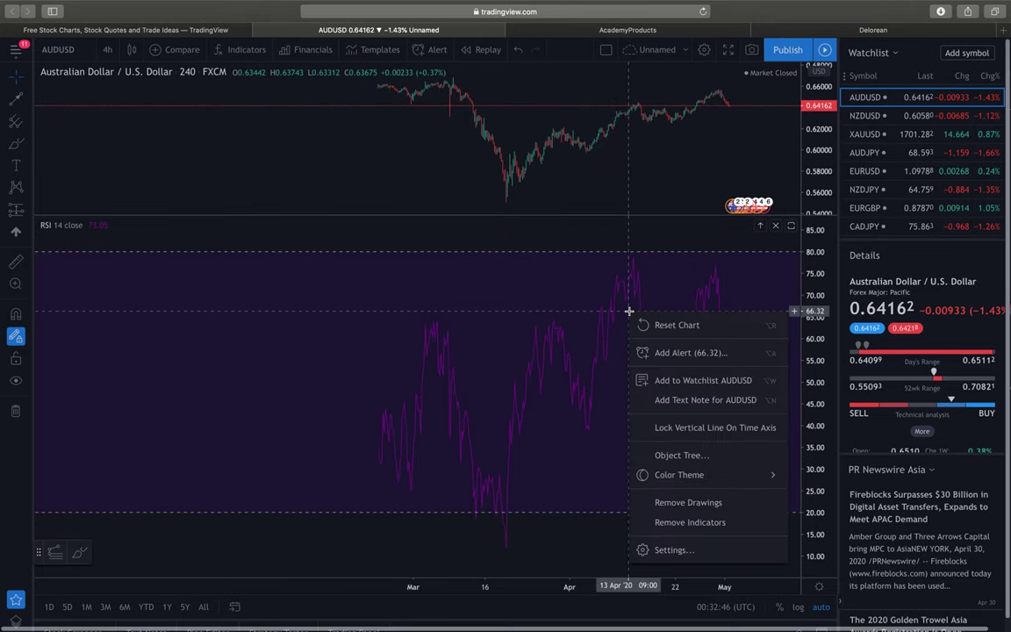
{"action": "left_click", "coordinate": [668, 551]}
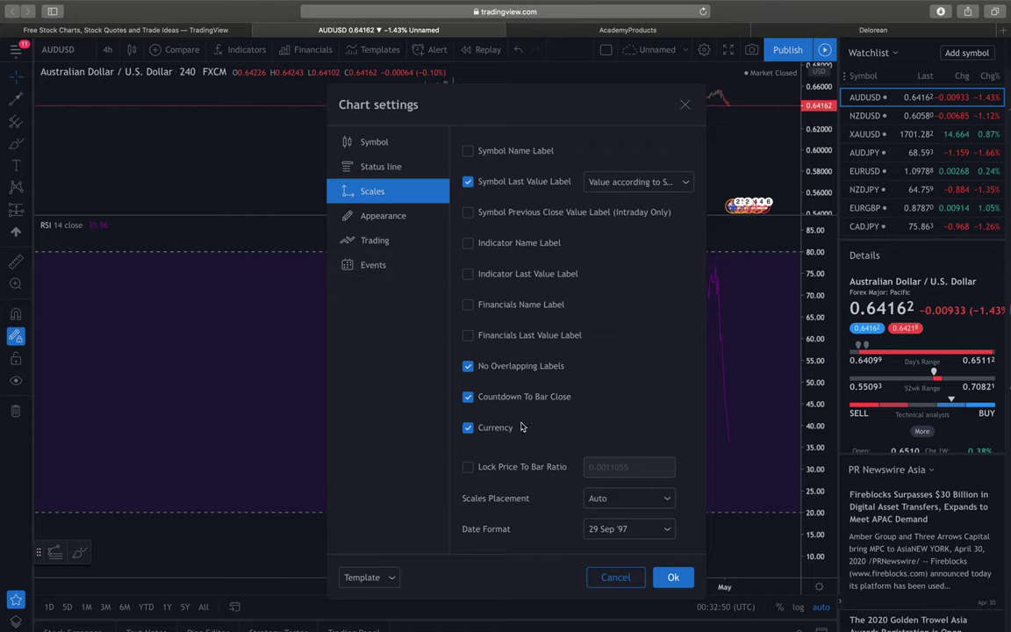
{"action": "left_click", "coordinate": [617, 577]}
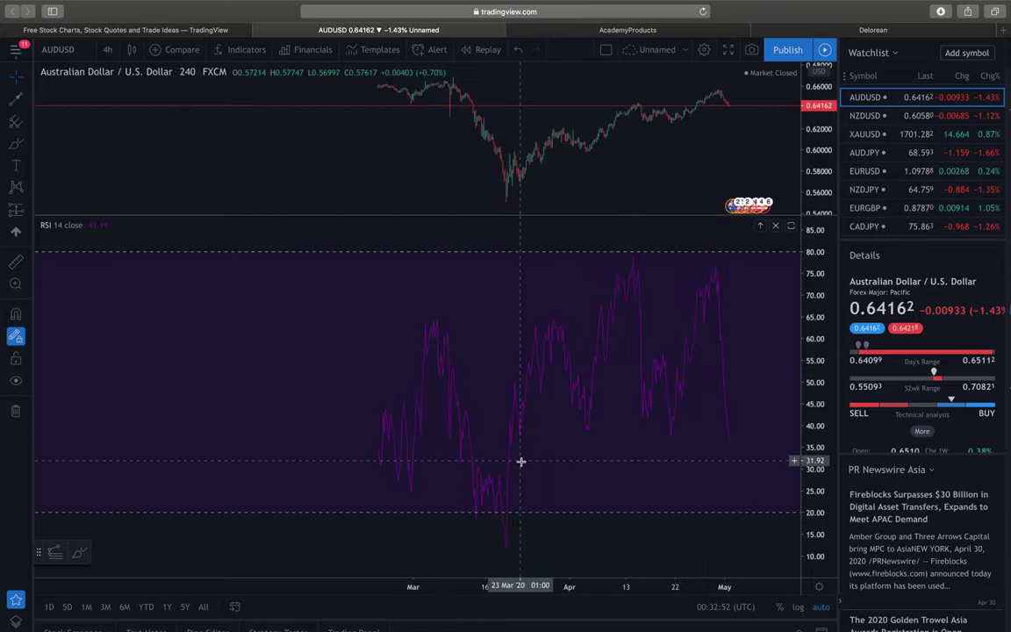
Browse the chart settings tabs from Symbol to Events, close, and give the price pane more height
{"action": "right_click", "coordinate": [386, 401]}
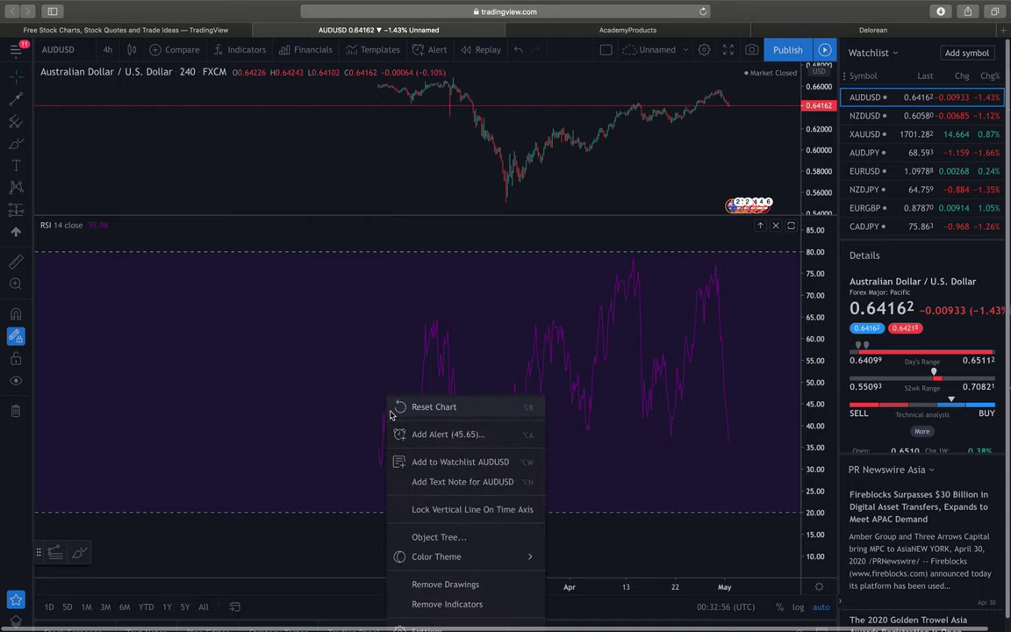
{"action": "scroll", "coordinate": [425, 544], "scroll_direction": "down", "scroll_amount": 1}
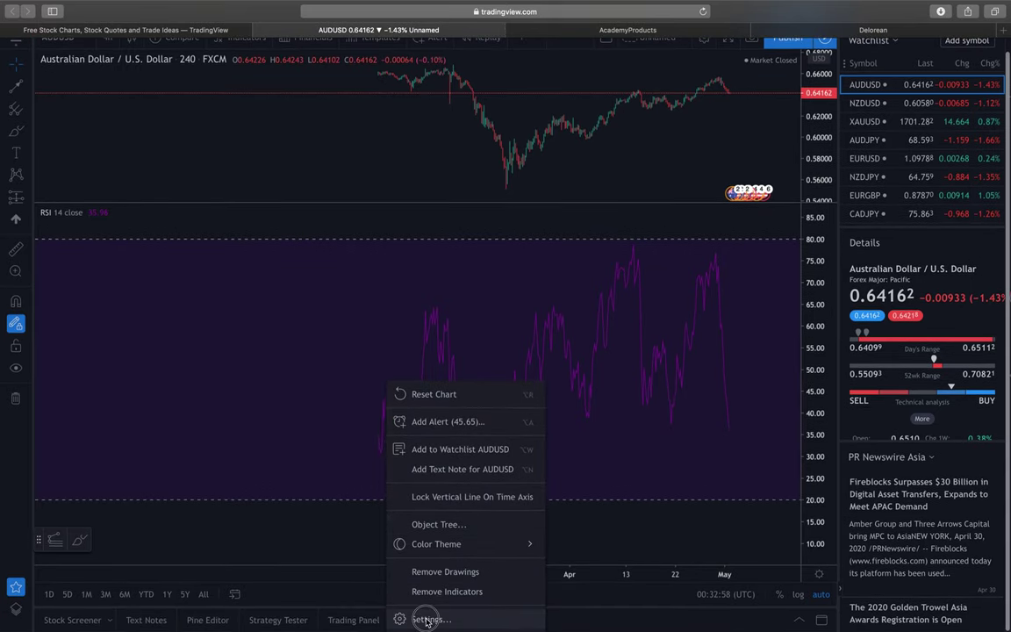
{"action": "left_click", "coordinate": [425, 622]}
{"action": "left_click", "coordinate": [383, 129]}
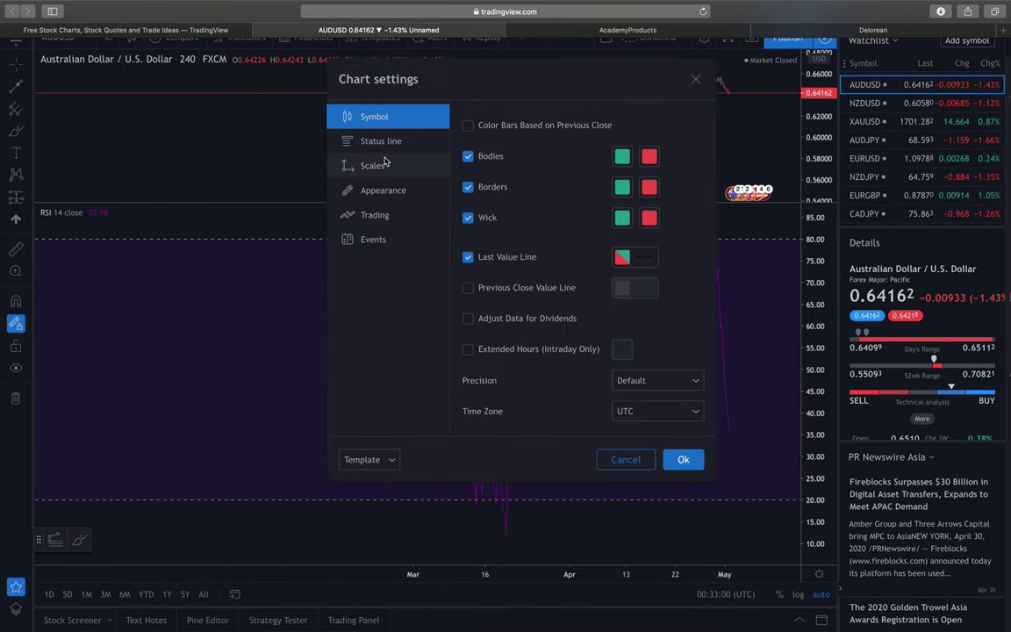
{"action": "left_click", "coordinate": [388, 142]}
{"action": "left_click", "coordinate": [386, 154]}
{"action": "left_click", "coordinate": [386, 167]}
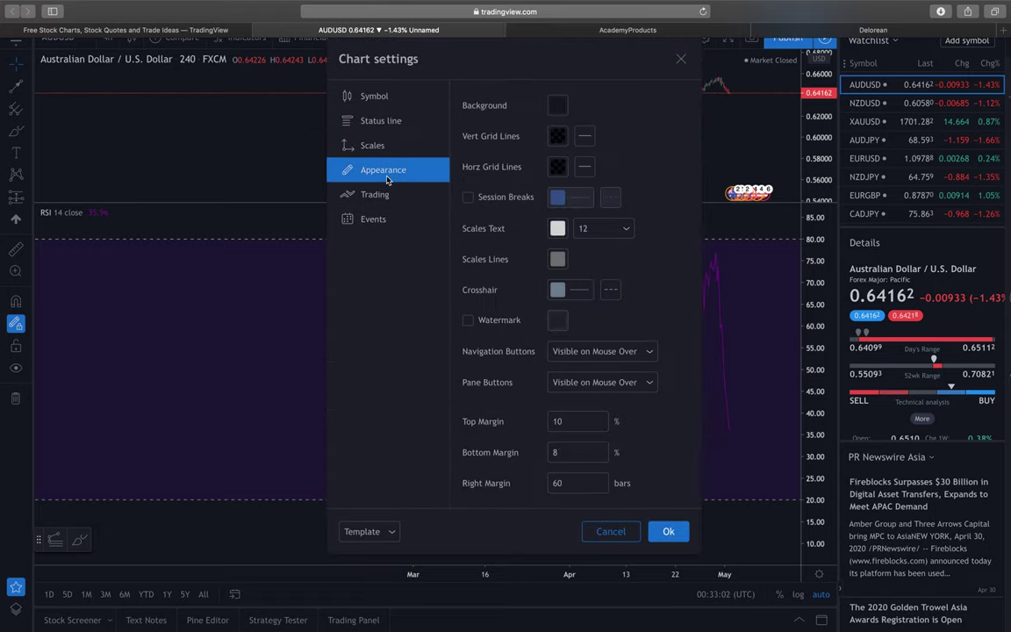
{"action": "left_click", "coordinate": [383, 195]}
{"action": "left_click", "coordinate": [376, 218]}
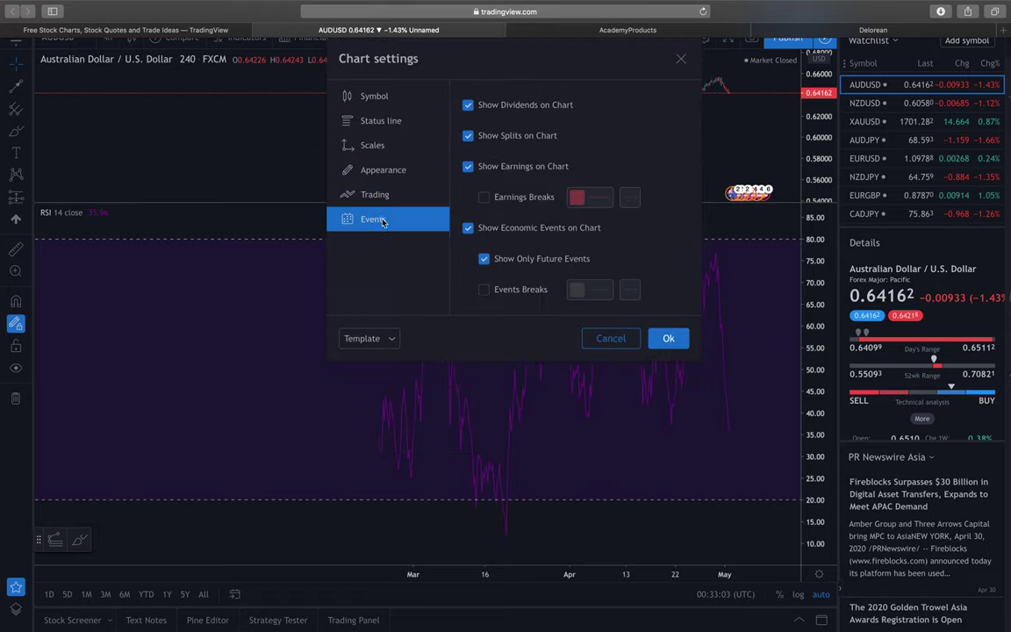
{"action": "left_click", "coordinate": [377, 172]}
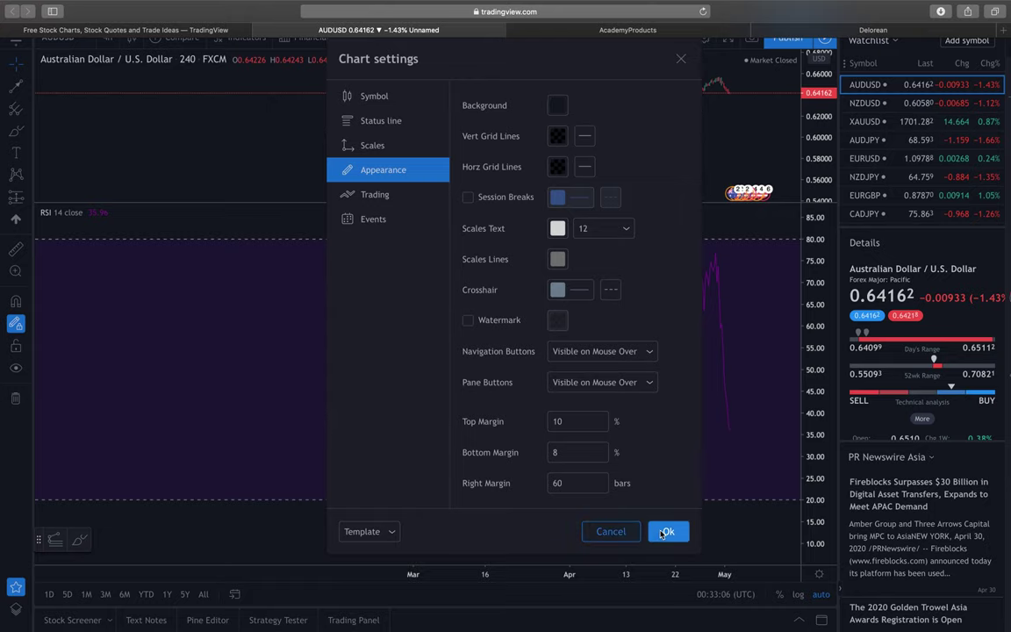
{"action": "left_click", "coordinate": [623, 535]}
{"action": "left_click_drag", "start_coordinate": [618, 211], "coordinate": [555, 329]}
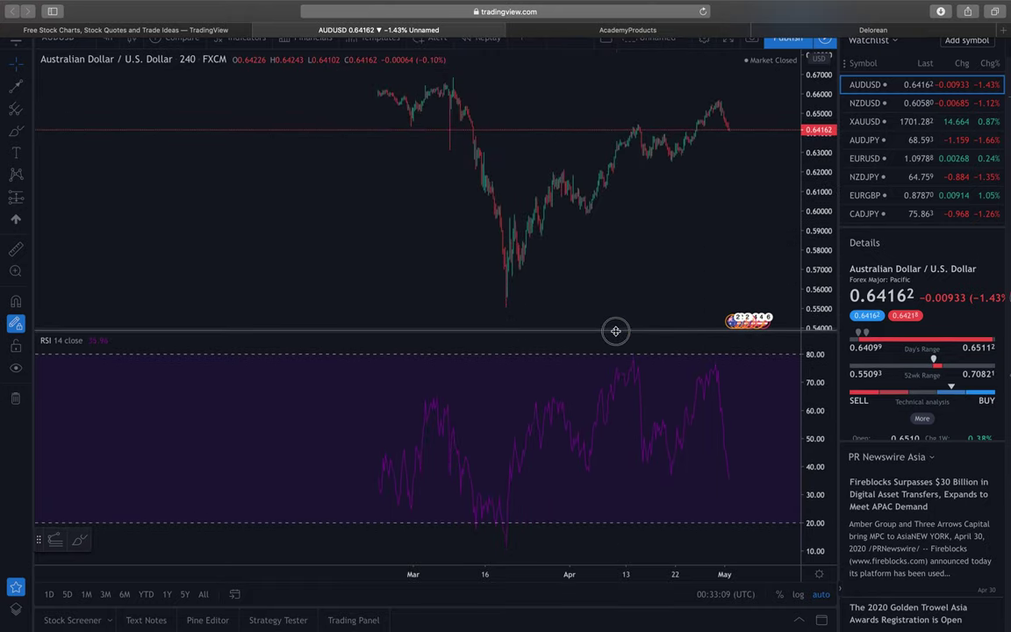
Add horizontal lines on the RSI at 70.14 and 30.02, lowering the bottom one to 29.37
{"action": "right_click", "coordinate": [646, 402]}
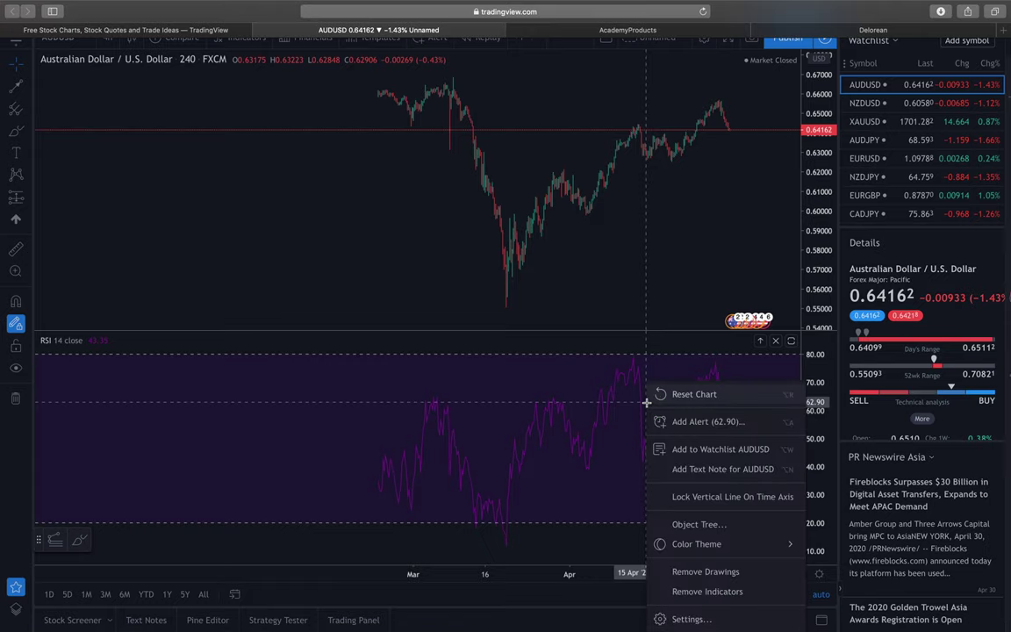
{"action": "left_click", "coordinate": [562, 434]}
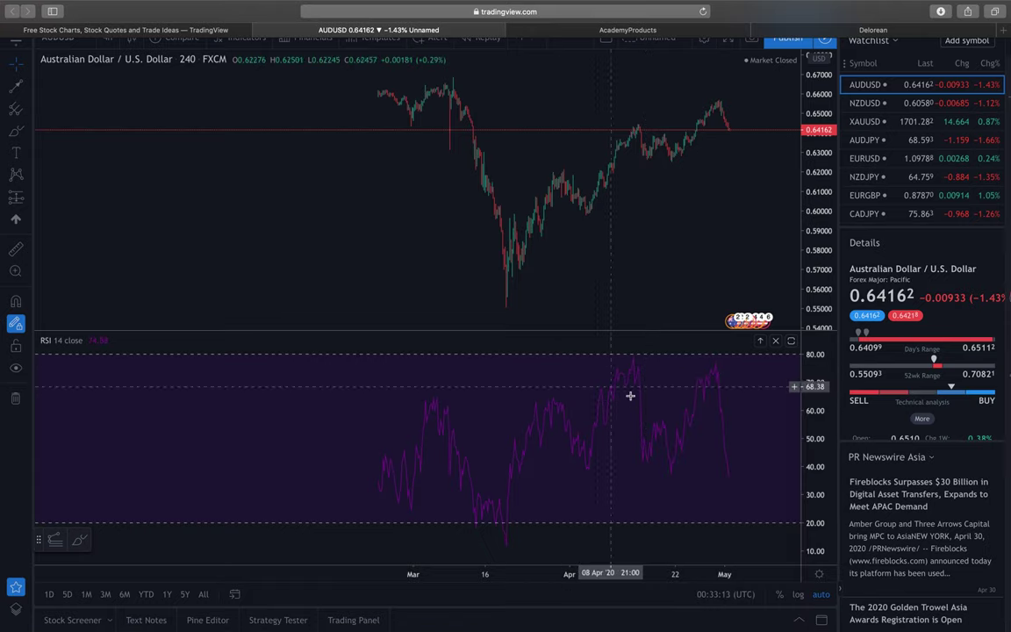
{"action": "left_click", "coordinate": [32, 88]}
{"action": "left_click", "coordinate": [57, 133]}
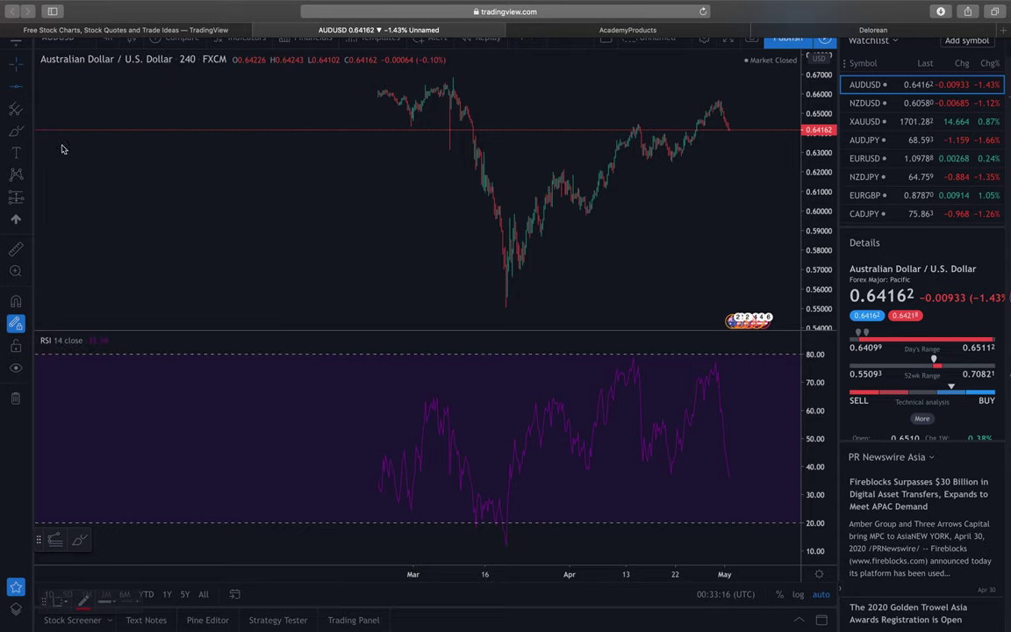
{"action": "left_click", "coordinate": [345, 382]}
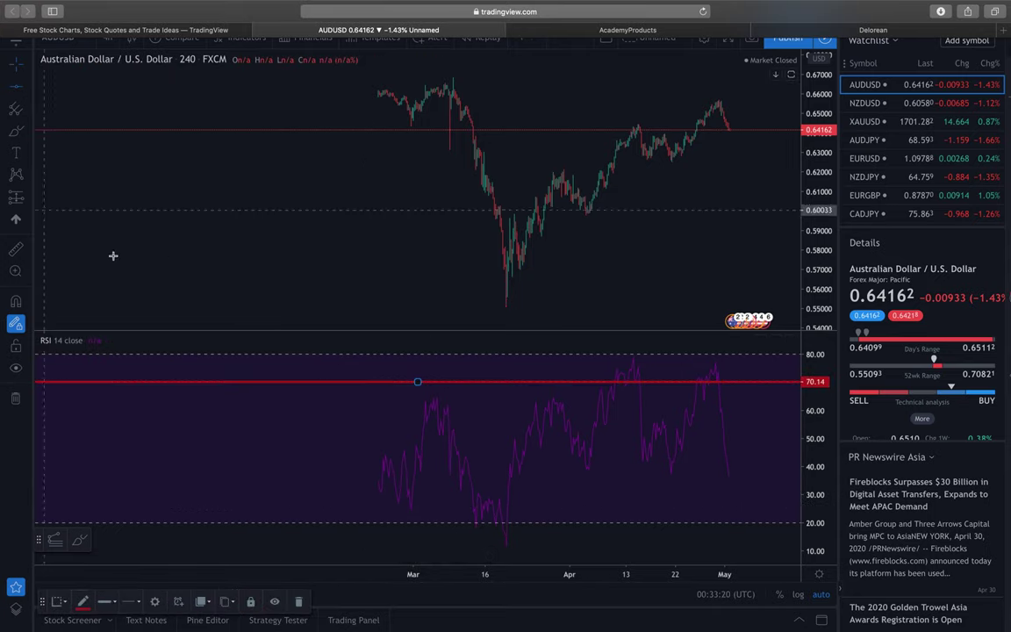
{"action": "left_click", "coordinate": [486, 495]}
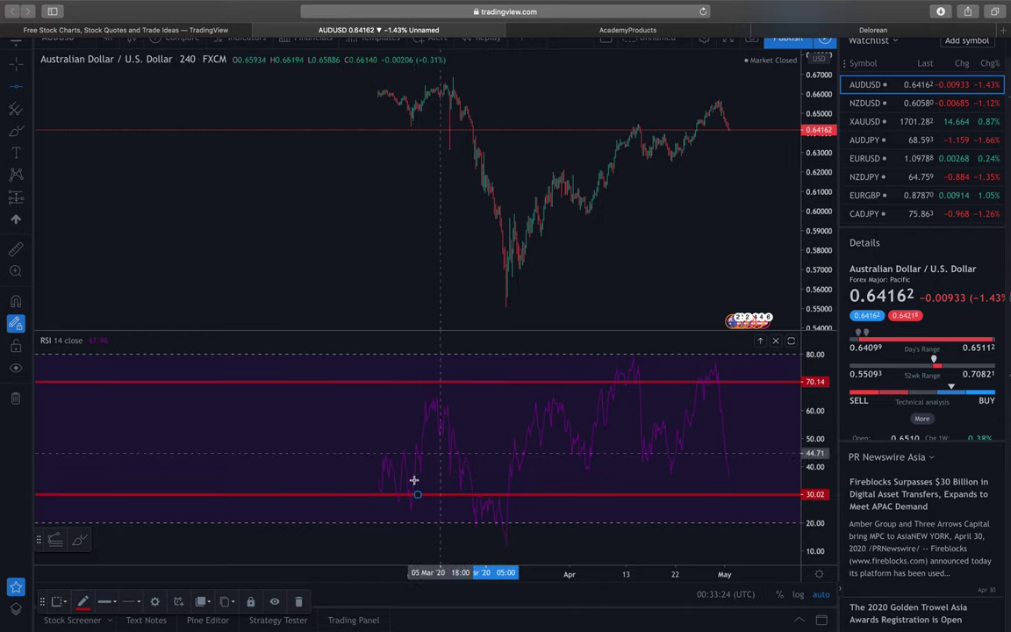
{"action": "left_click_drag", "start_coordinate": [400, 494], "coordinate": [494, 495]}
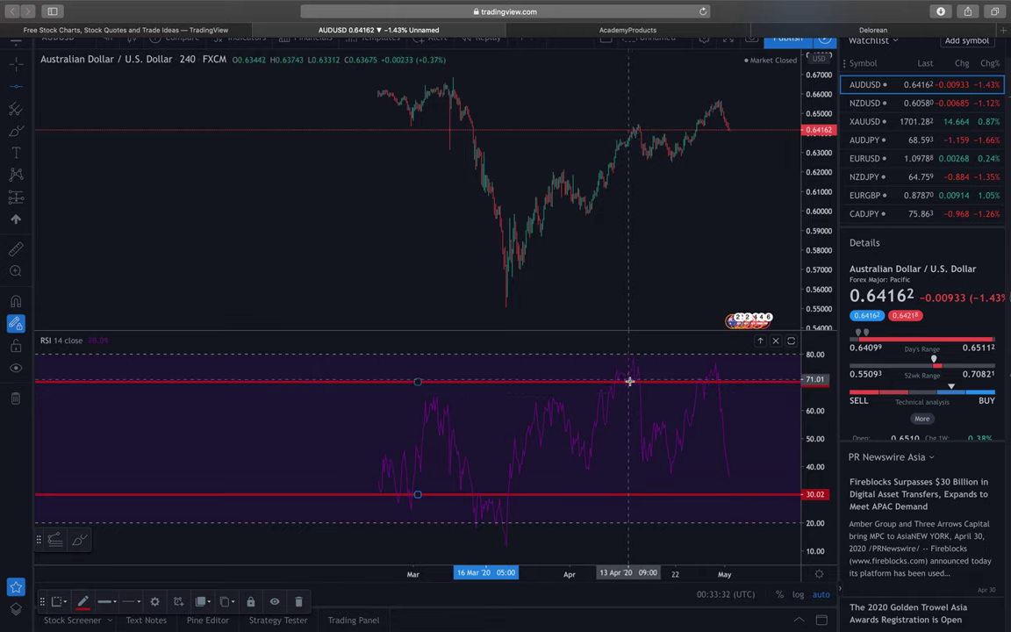
Move the upper RSI line onto the lower one and delete both red lines
{"action": "left_click_drag", "start_coordinate": [630, 381], "coordinate": [631, 383]}
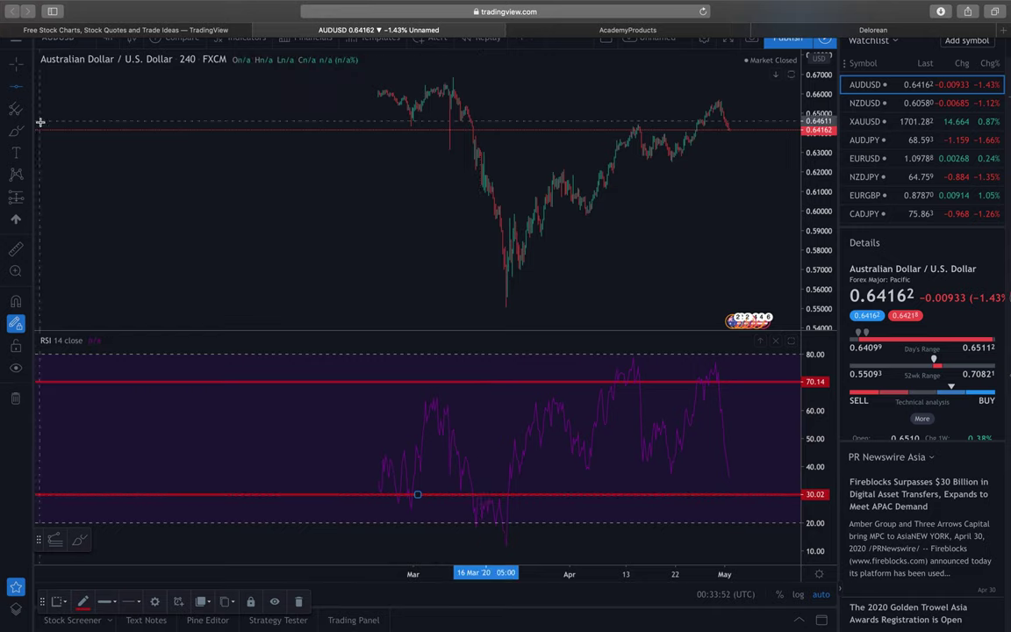
{"action": "key", "text": "Escape"}
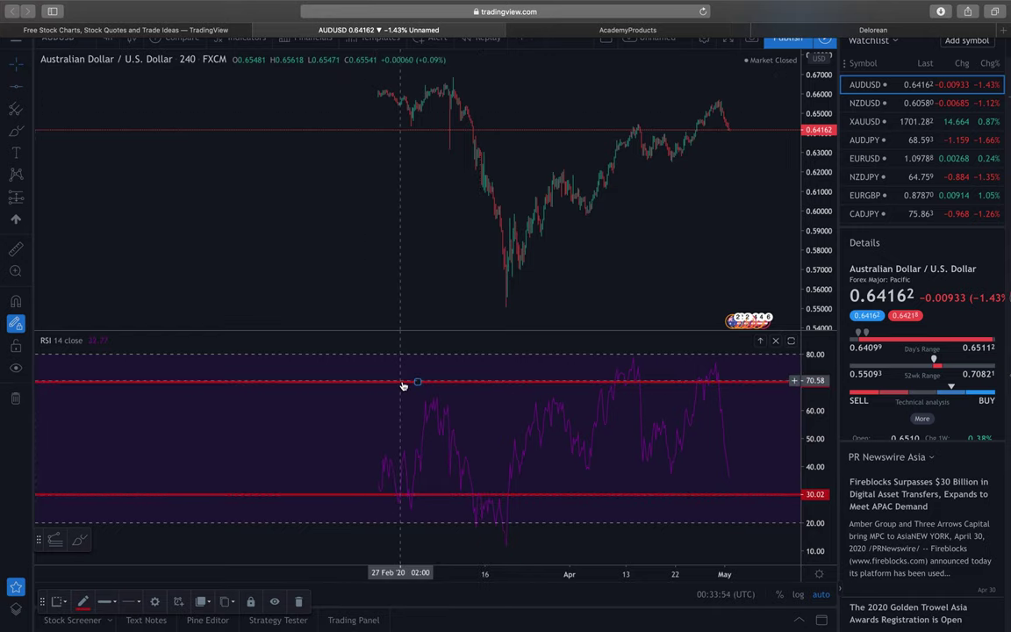
{"action": "left_click_drag", "start_coordinate": [403, 386], "coordinate": [446, 500]}
{"action": "key", "text": "Delete"}
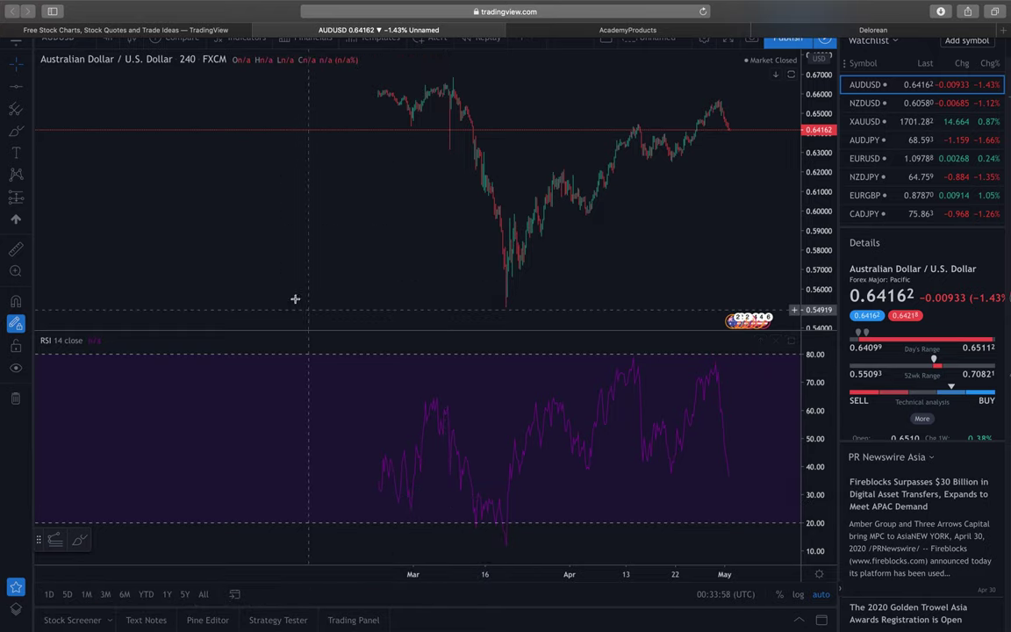
Pan and rescale the AUDUSD chart, enlarge the price pane, and box-zoom from the mid-March low
{"action": "left_click_drag", "start_coordinate": [336, 232], "coordinate": [201, 233]}
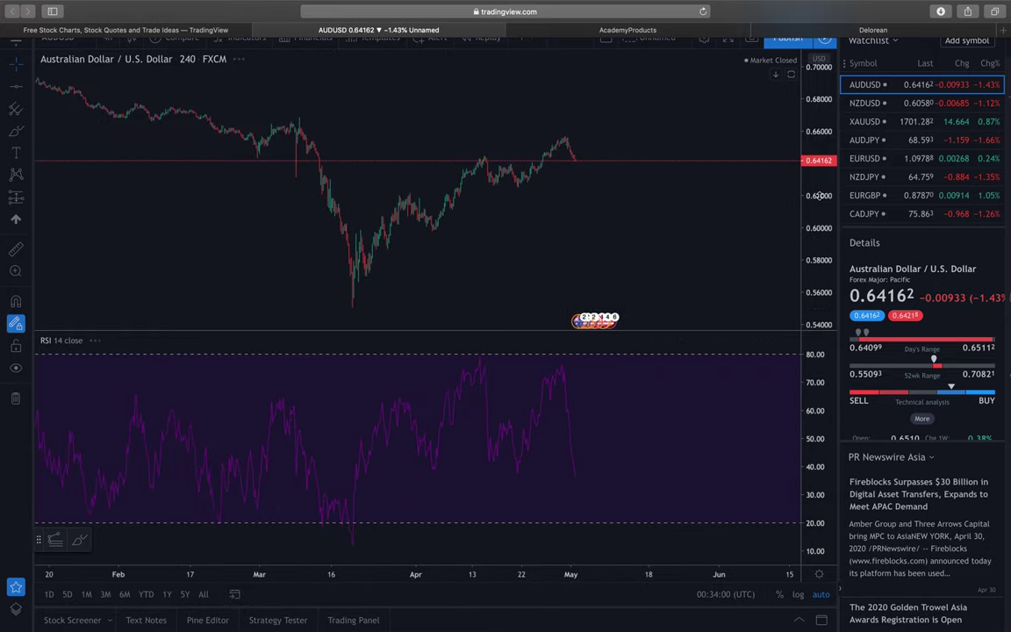
{"action": "left_click_drag", "start_coordinate": [815, 235], "coordinate": [731, 121]}
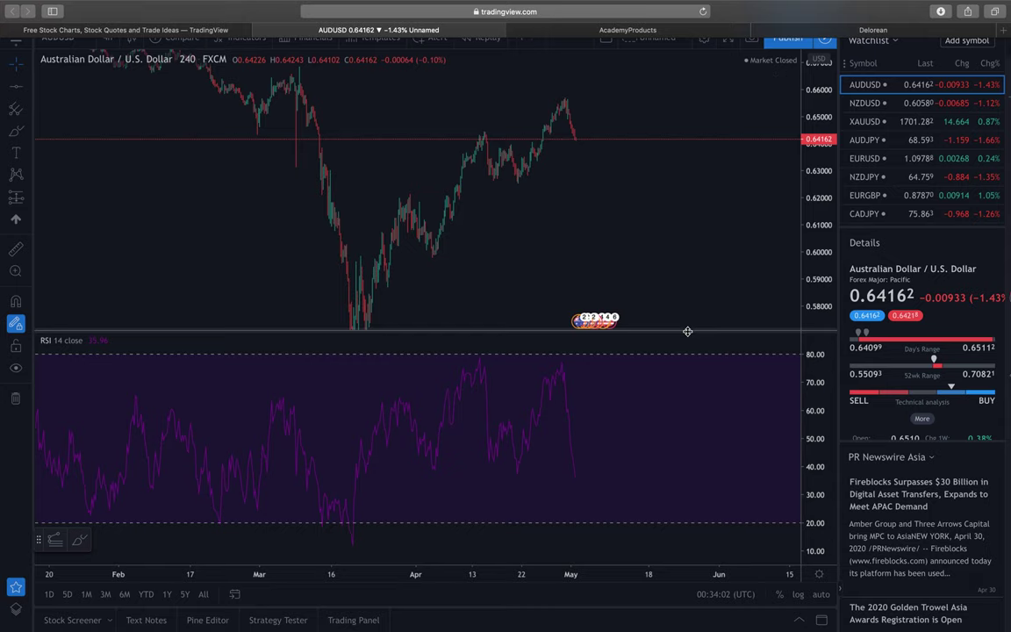
{"action": "left_click_drag", "start_coordinate": [687, 330], "coordinate": [675, 465]}
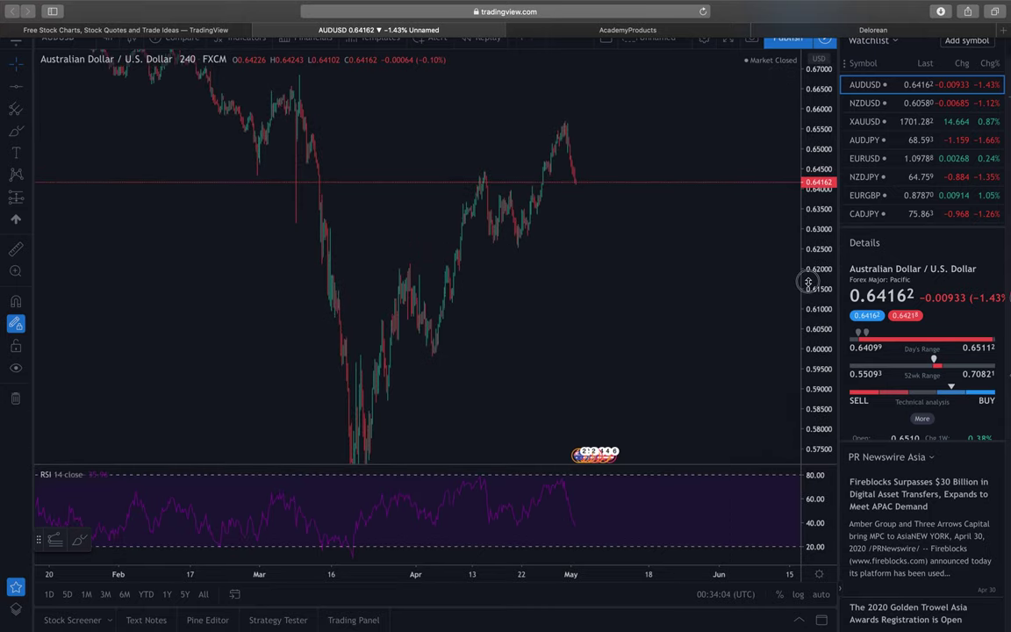
{"action": "left_click_drag", "start_coordinate": [808, 280], "coordinate": [808, 386]}
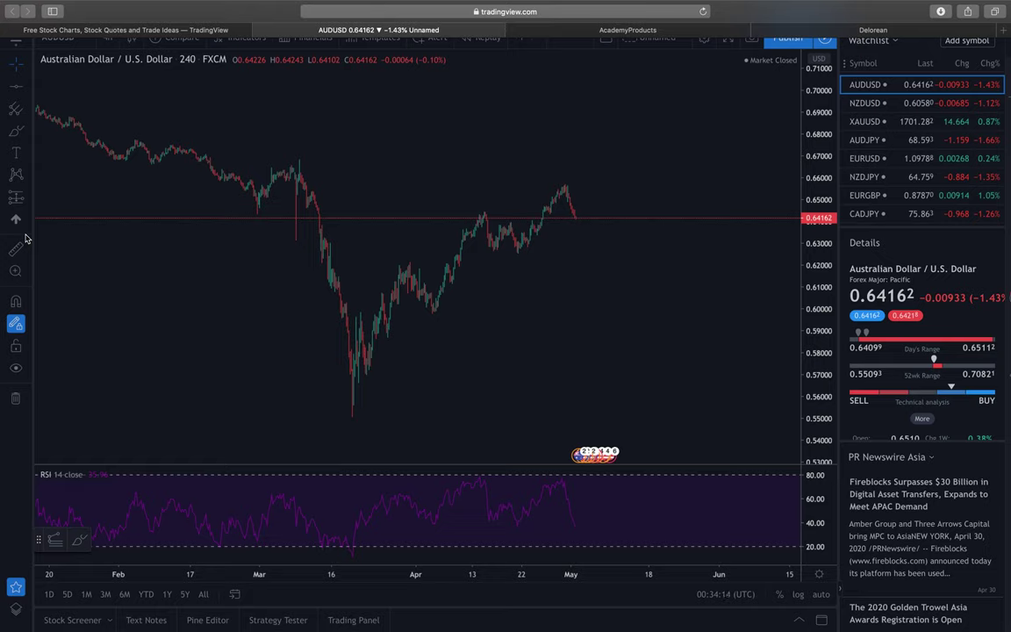
{"action": "left_click", "coordinate": [16, 272]}
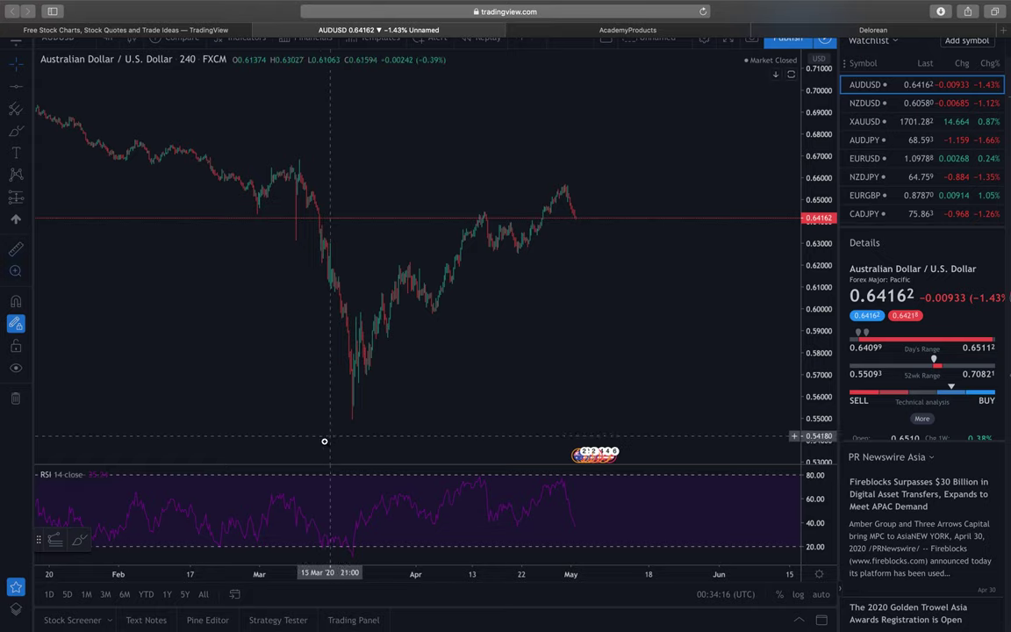
{"action": "left_click_drag", "start_coordinate": [328, 442], "coordinate": [747, 131]}
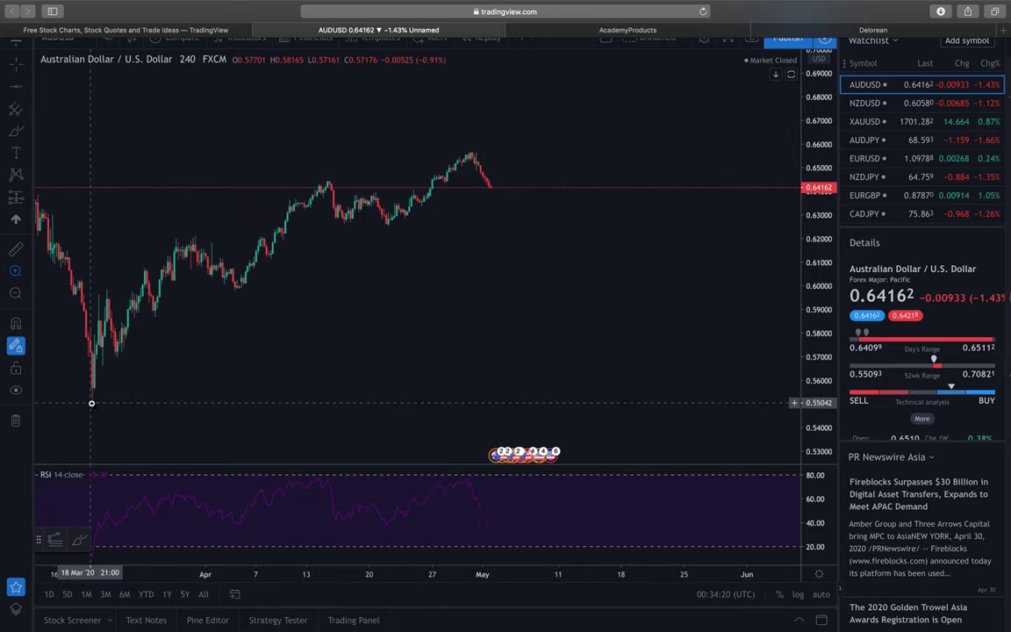
Draw an arrow trend line from the 19 March low up past the recent high
{"action": "left_click", "coordinate": [30, 87]}
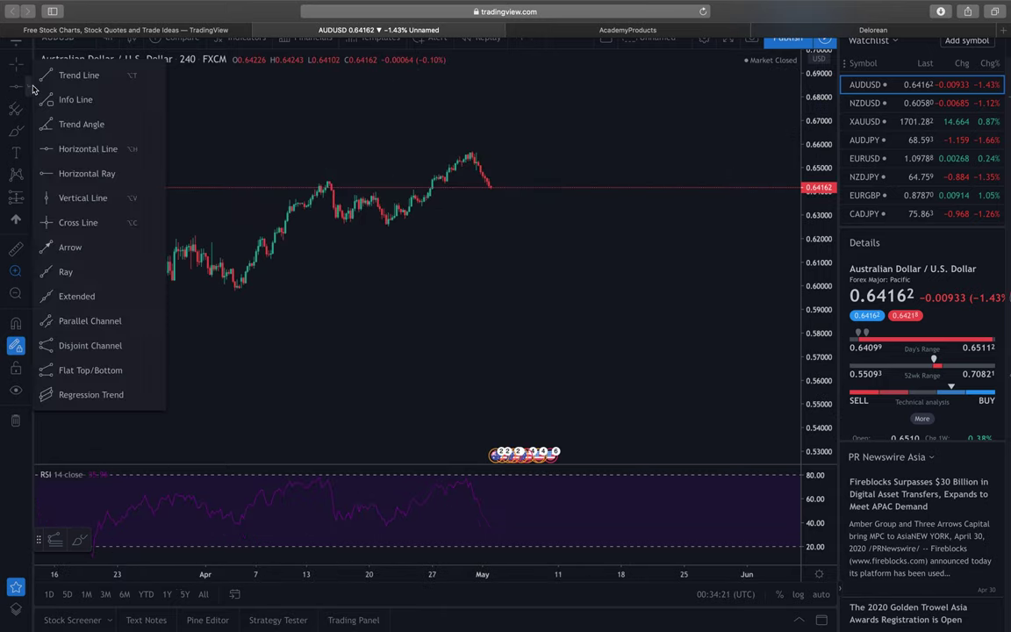
{"action": "left_click", "coordinate": [70, 222]}
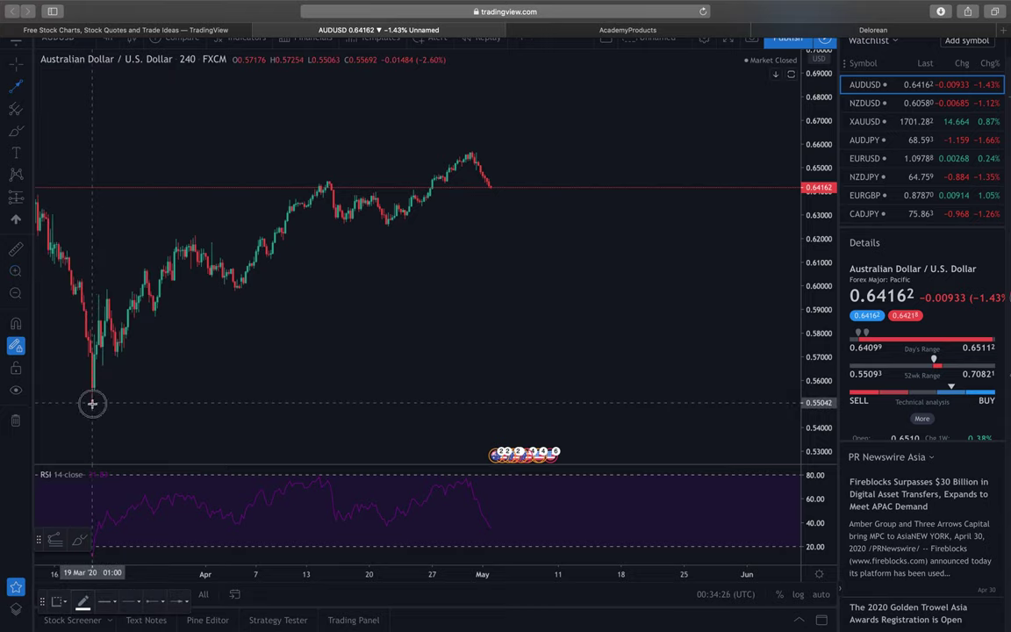
{"action": "left_click", "coordinate": [92, 404]}
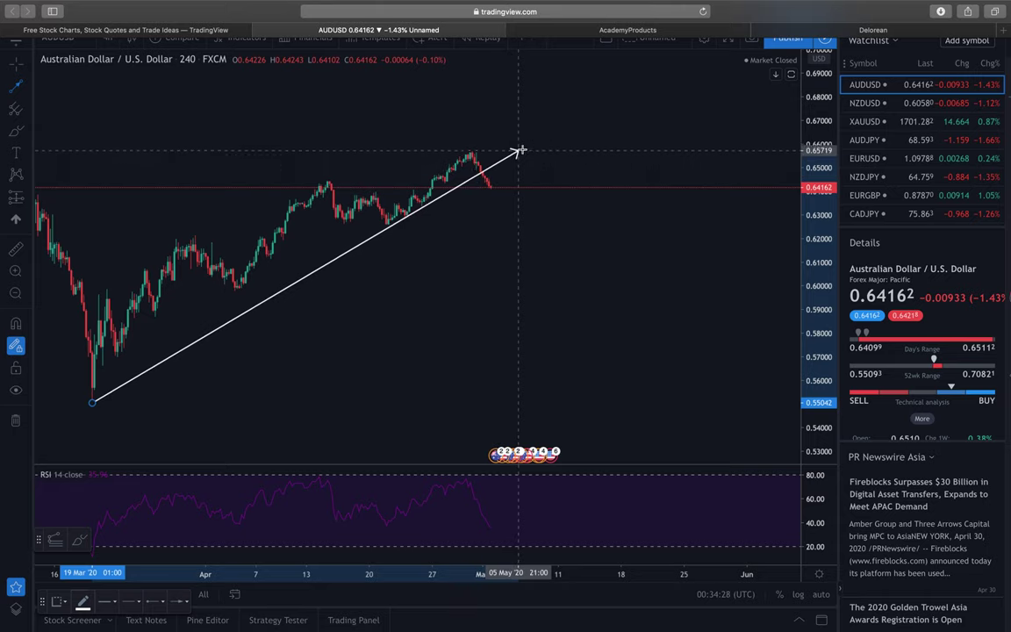
{"action": "left_click", "coordinate": [573, 122]}
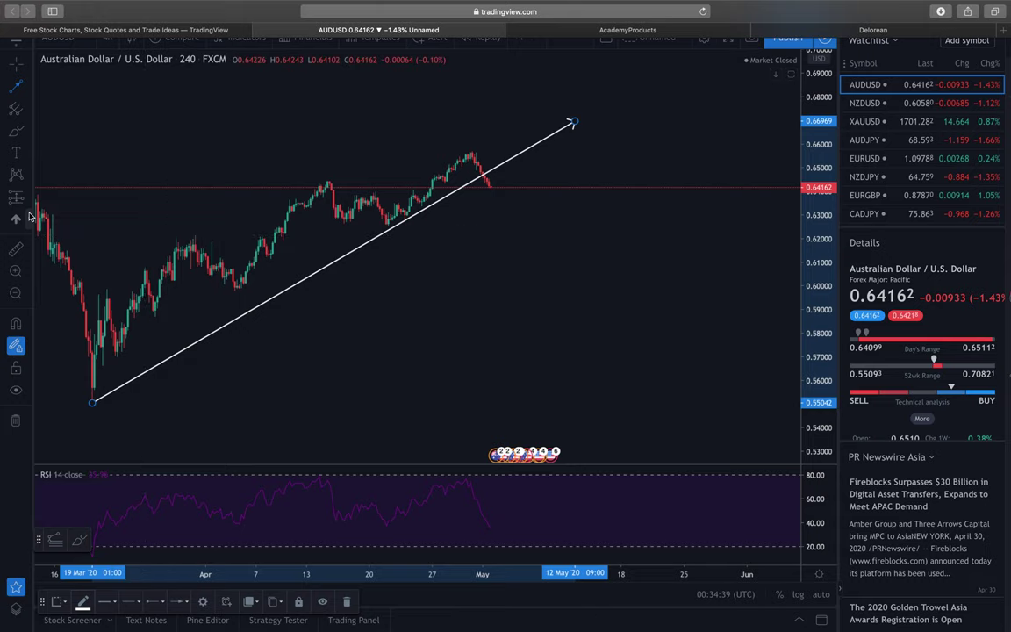
Add a horizontal line at 0.62125
{"action": "left_click", "coordinate": [31, 91]}
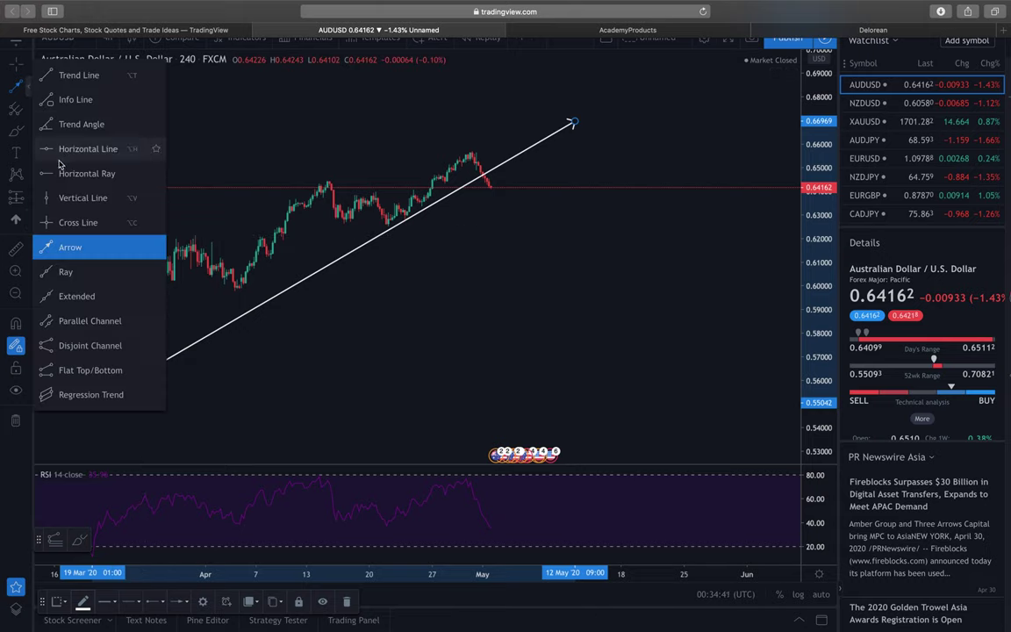
{"action": "left_click", "coordinate": [88, 146]}
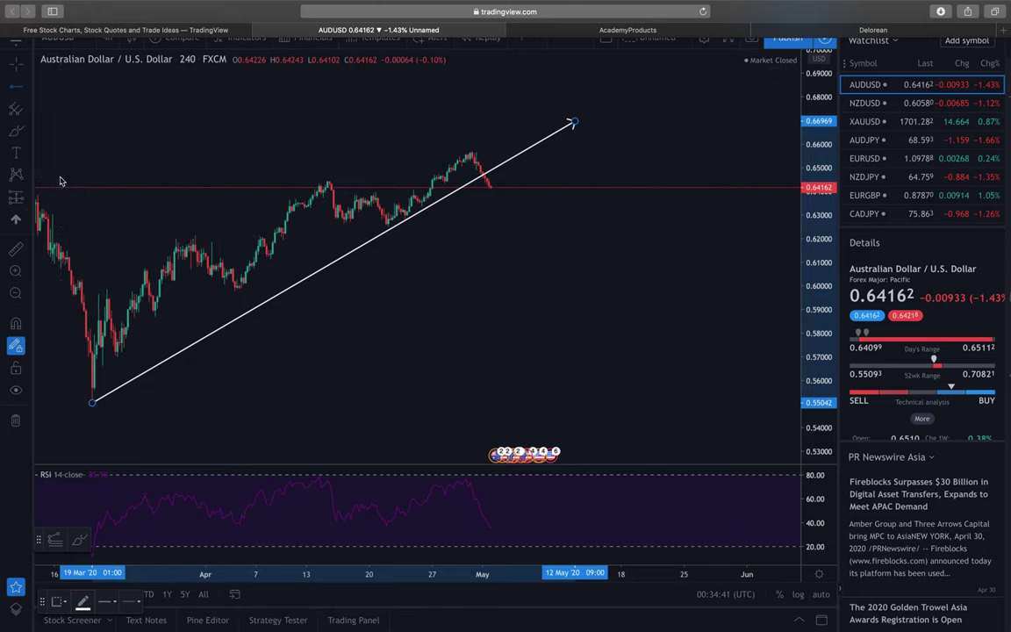
{"action": "left_click", "coordinate": [155, 236]}
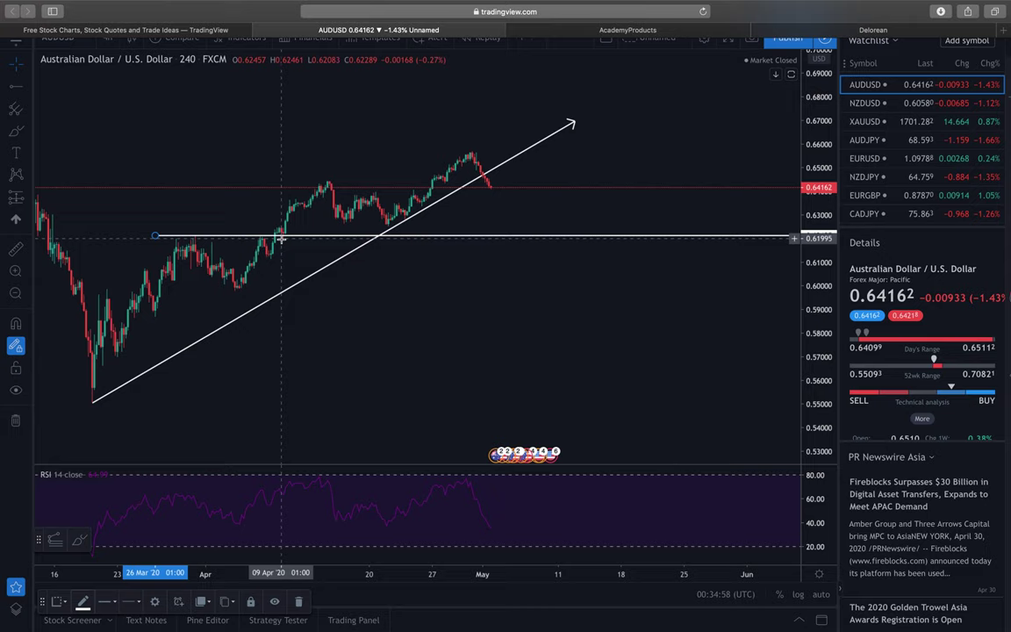
Place a red up-arrow icon on the chart, move it higher, then delete it
{"action": "left_click", "coordinate": [15, 222]}
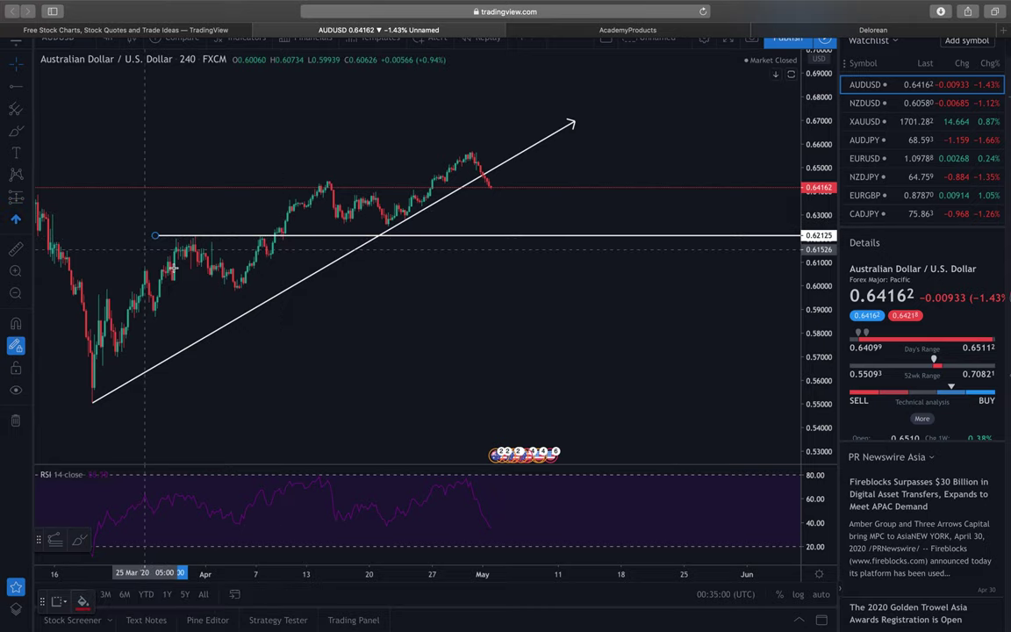
{"action": "left_click", "coordinate": [287, 266]}
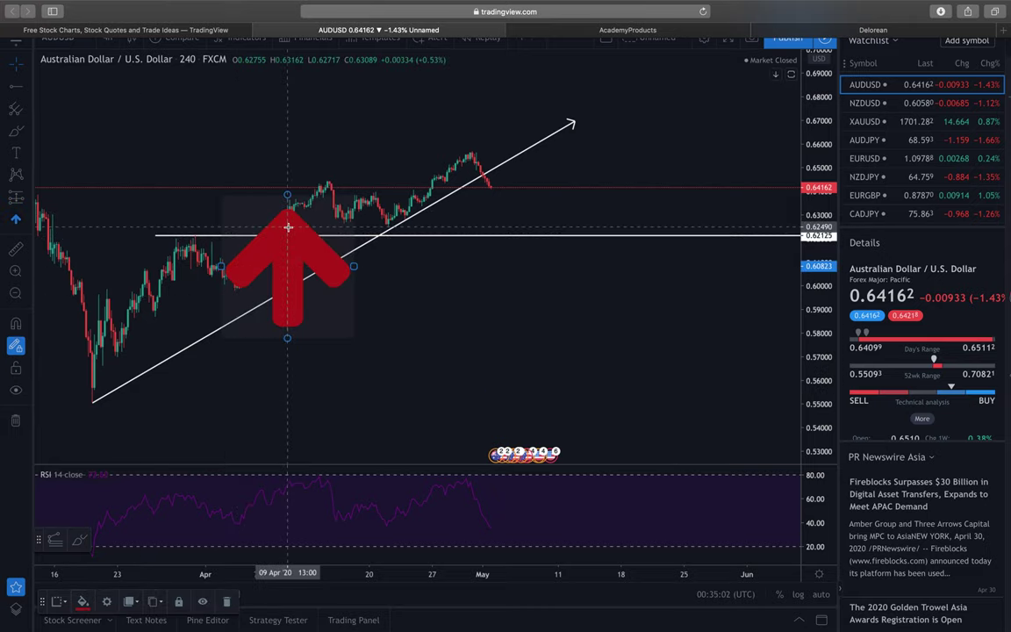
{"action": "left_click_drag", "start_coordinate": [287, 266], "coordinate": [287, 227]}
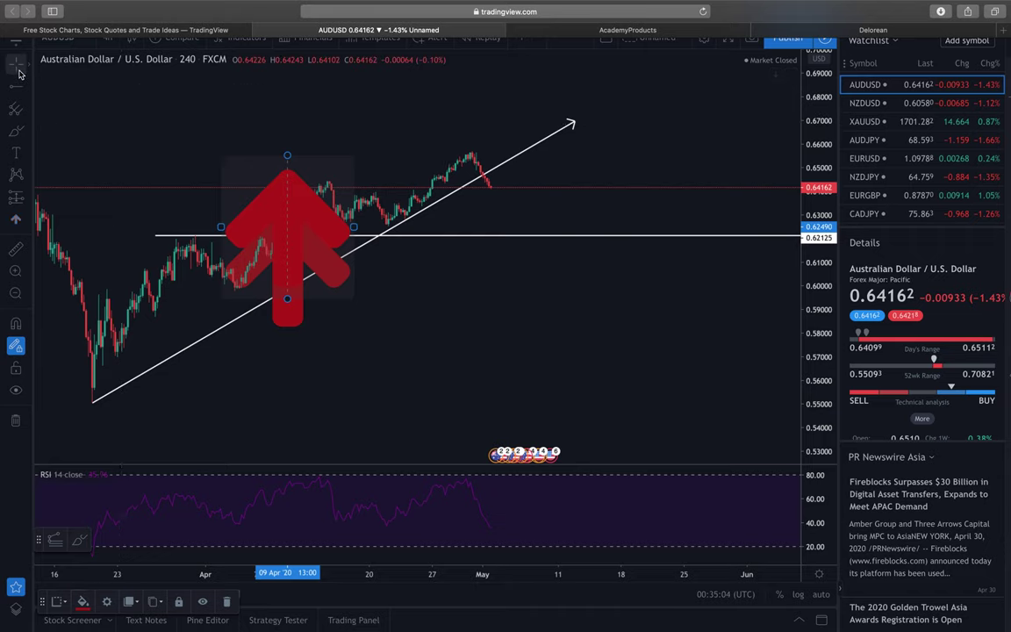
{"action": "key", "text": "Delete"}
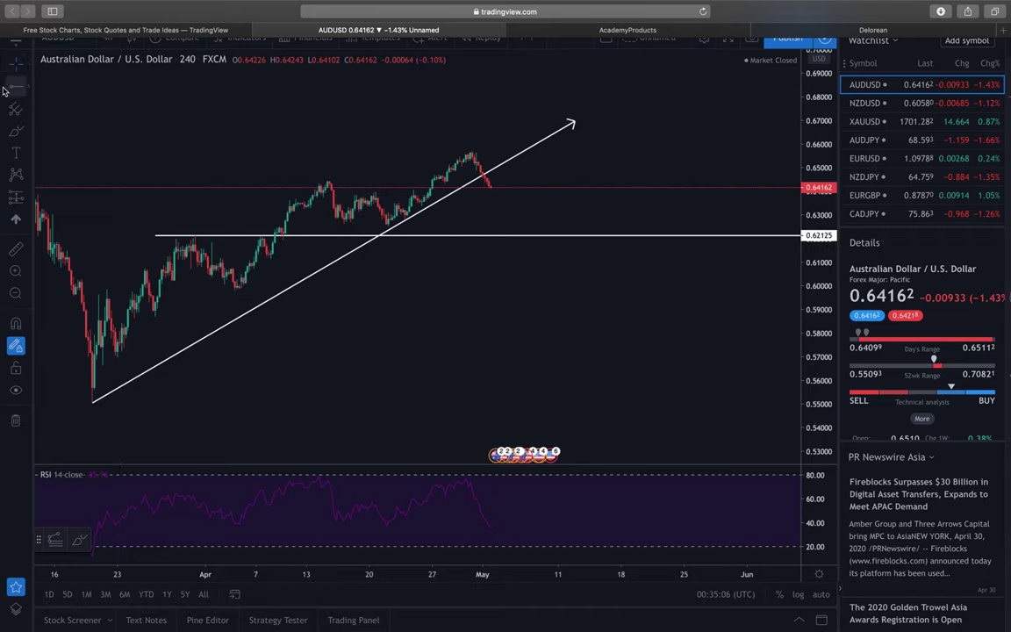
{"action": "left_click", "coordinate": [15, 62]}
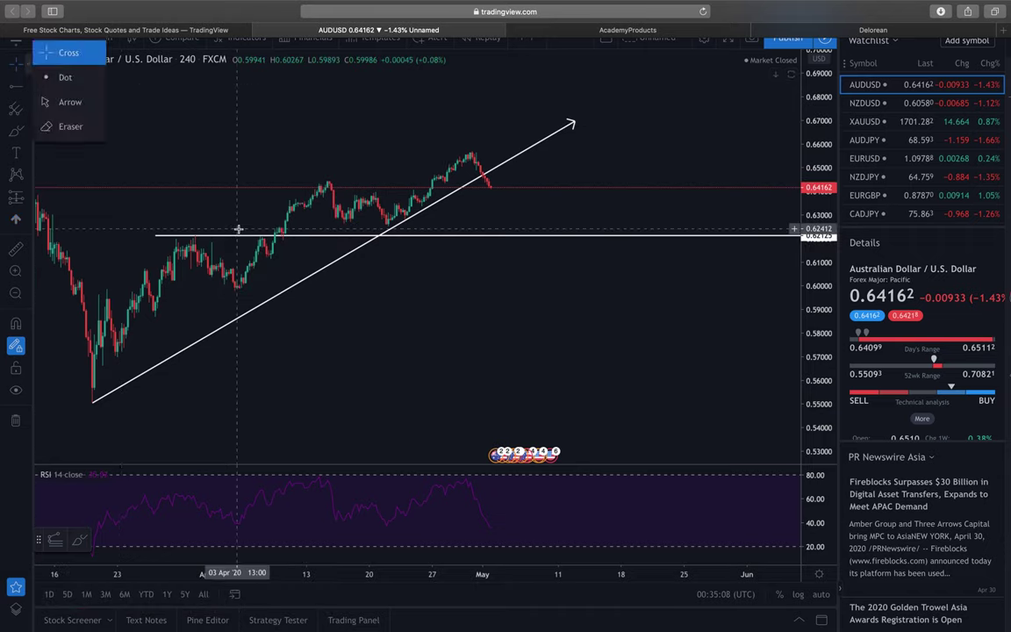
Brush small circles around the March low, the trendline–horizontal crossing and the May trendline touch
{"action": "left_click", "coordinate": [15, 130]}
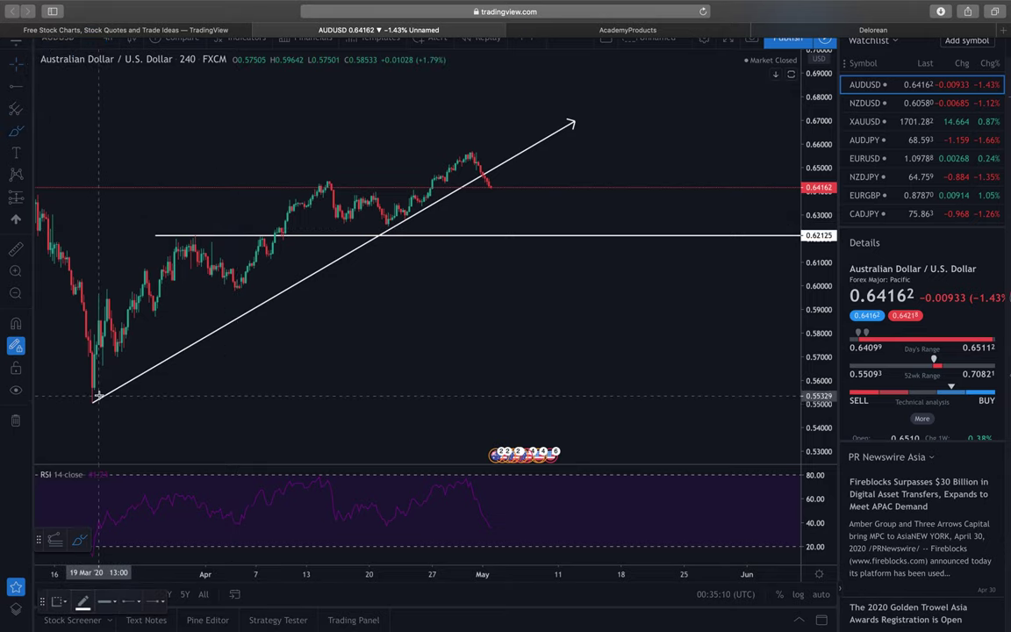
{"action": "mouse_move", "coordinate": [93, 391]}
{"action": "left_mouse_down"}
{"action": "mouse_move", "coordinate": [85, 400]}
{"action": "mouse_move", "coordinate": [93, 392]}
{"action": "left_mouse_up"}
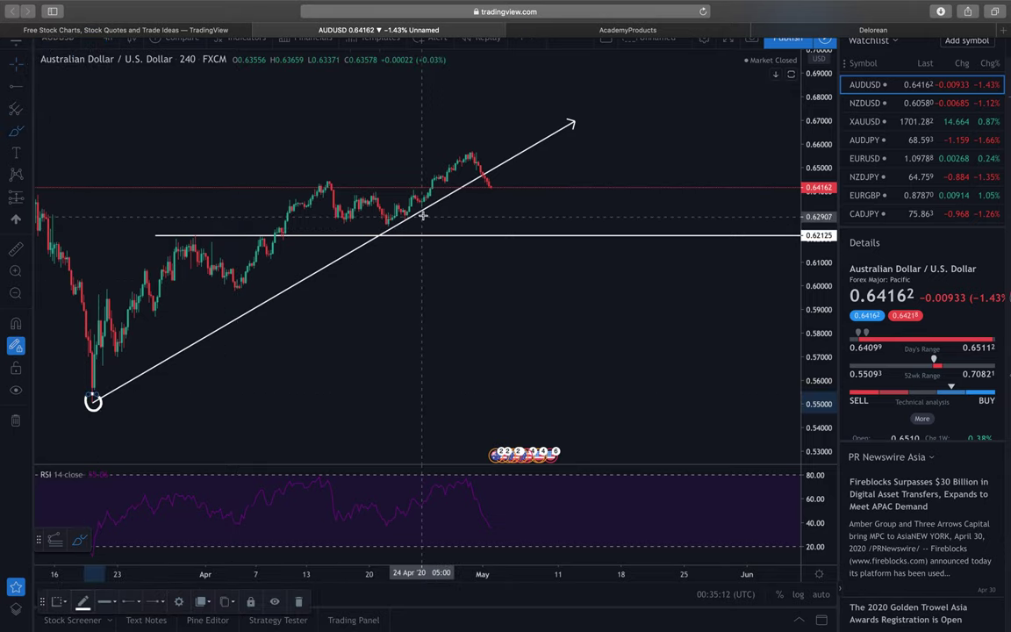
{"action": "mouse_move", "coordinate": [411, 208]}
{"action": "left_mouse_down"}
{"action": "mouse_move", "coordinate": [391, 224]}
{"action": "mouse_move", "coordinate": [415, 207]}
{"action": "mouse_move", "coordinate": [405, 213]}
{"action": "left_mouse_up"}
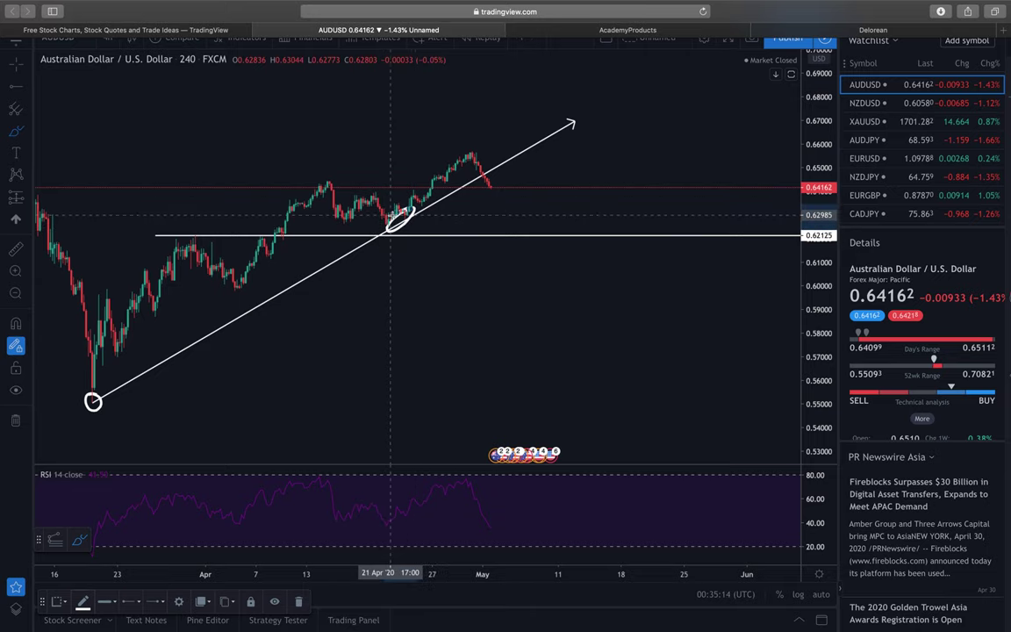
{"action": "mouse_move", "coordinate": [490, 169]}
{"action": "left_mouse_down"}
{"action": "mouse_move", "coordinate": [483, 162]}
{"action": "mouse_move", "coordinate": [496, 173]}
{"action": "left_mouse_up"}
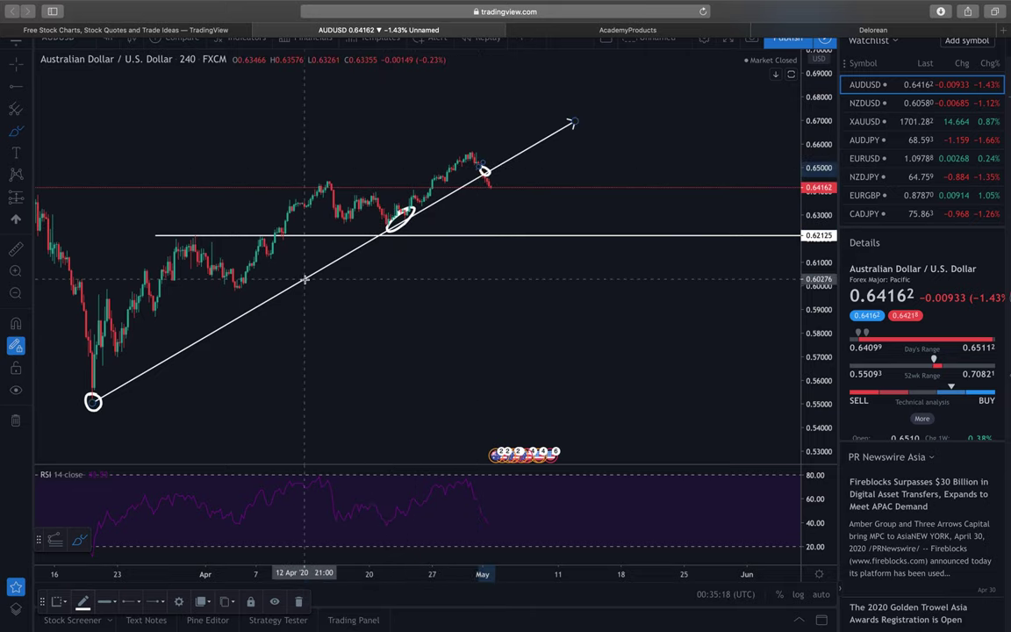
{"action": "left_click", "coordinate": [28, 88]}
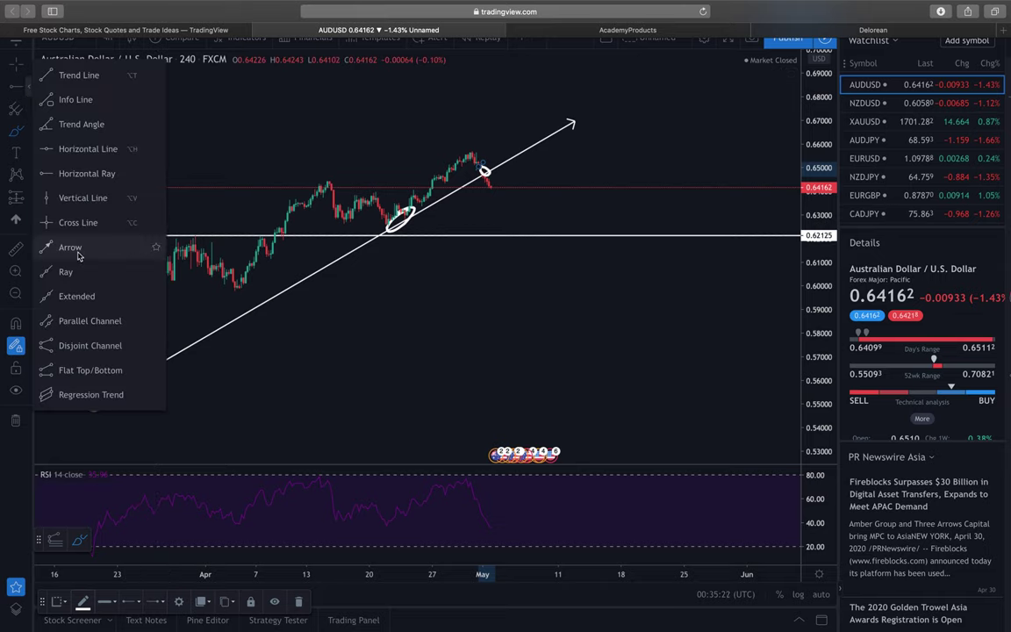
Draw a rising RSI arrow from the mid-March low to about 58.97 near 15 May, then readjust the scale
{"action": "left_click", "coordinate": [70, 245]}
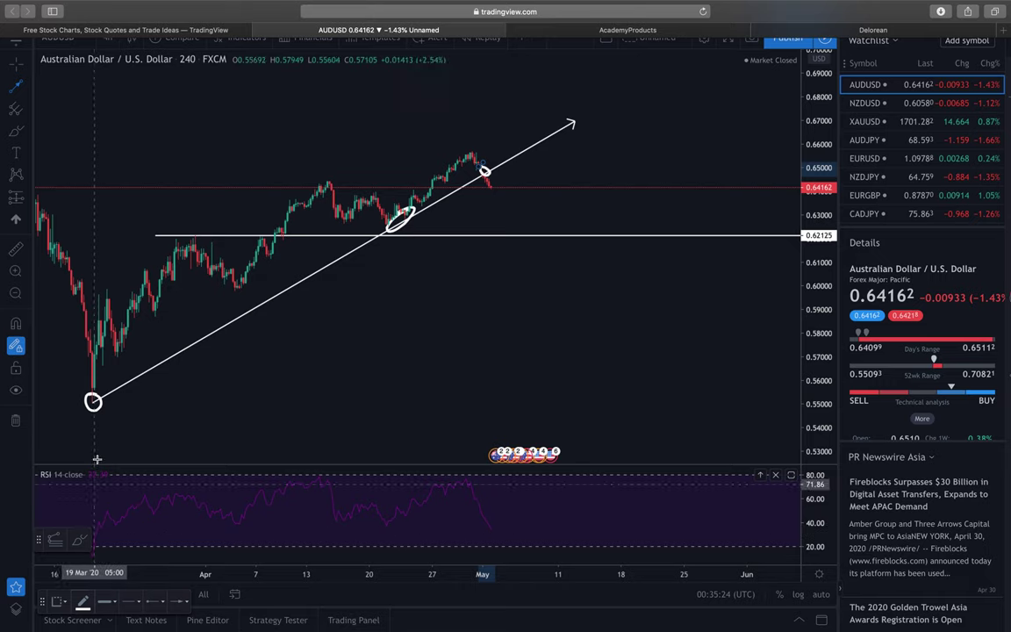
{"action": "left_click", "coordinate": [92, 557]}
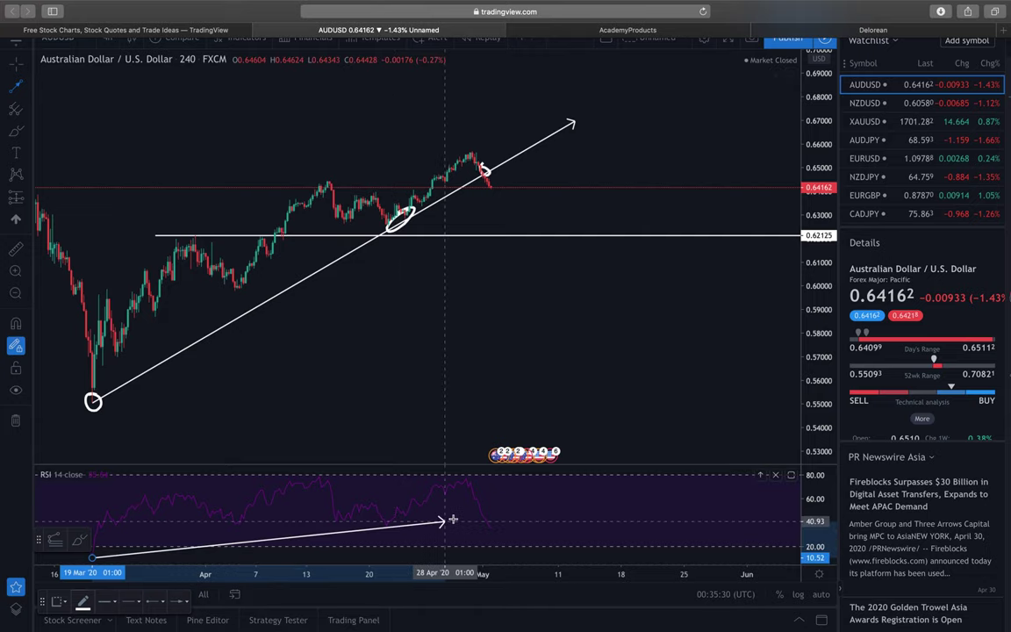
{"action": "left_click", "coordinate": [615, 500]}
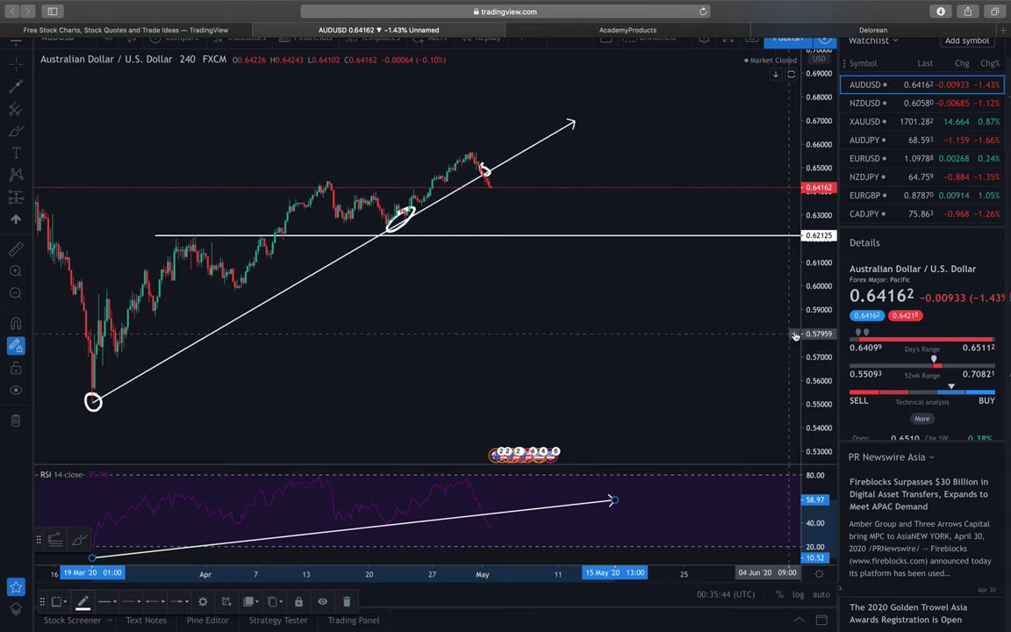
{"action": "left_click_drag", "start_coordinate": [816, 290], "coordinate": [815, 250]}
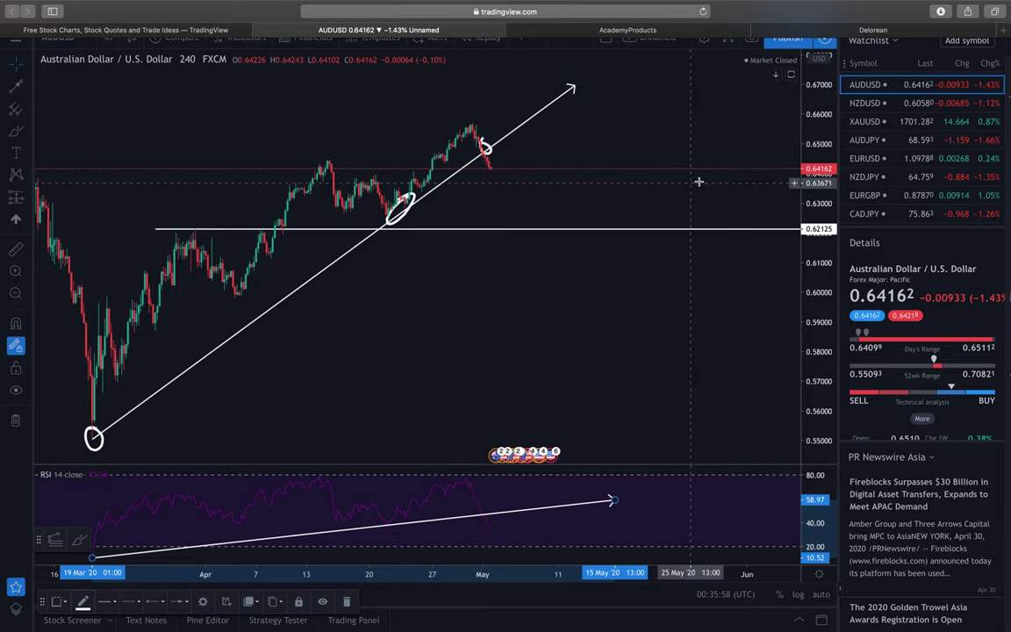
{"action": "left_click_drag", "start_coordinate": [812, 126], "coordinate": [566, 202]}
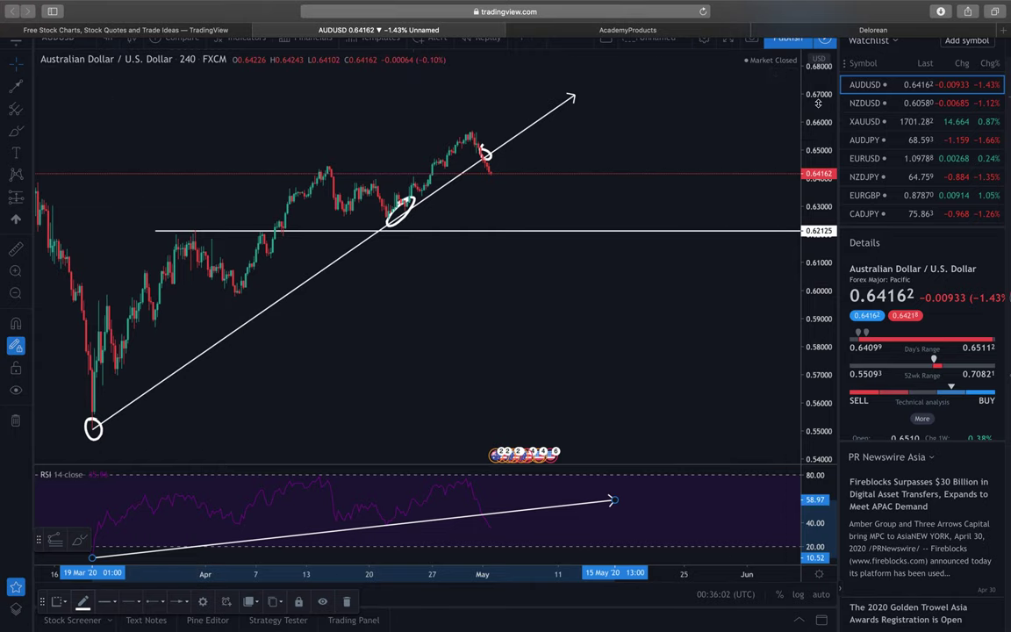
{"action": "scroll", "coordinate": [694, 99], "scroll_direction": "right", "scroll_amount": 3}
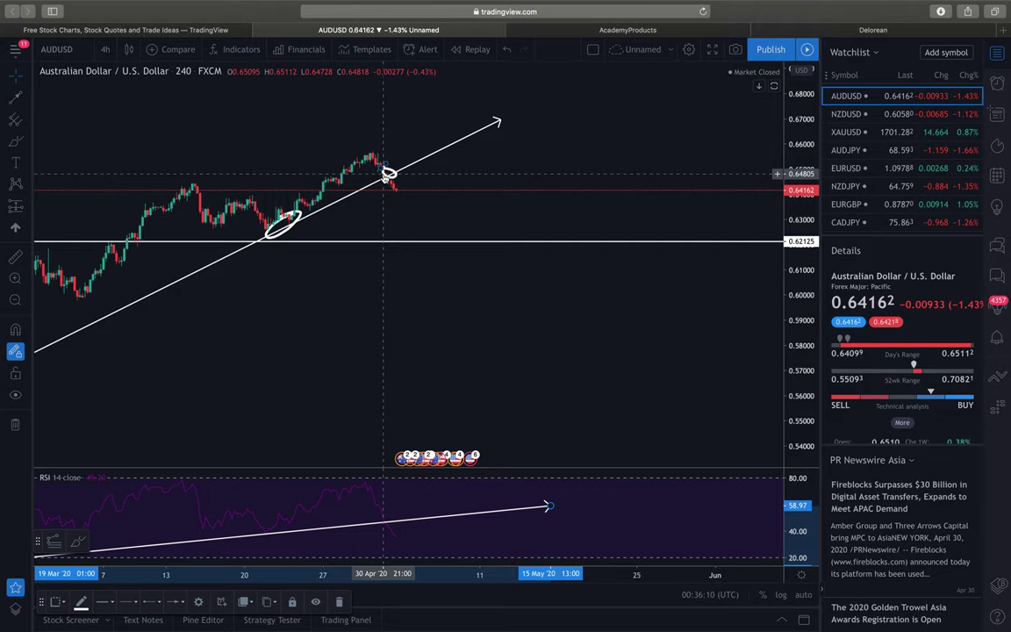
Remove all drawings and draw a new arrow trend line from the March low past early-May prices
{"action": "left_click", "coordinate": [9, 428]}
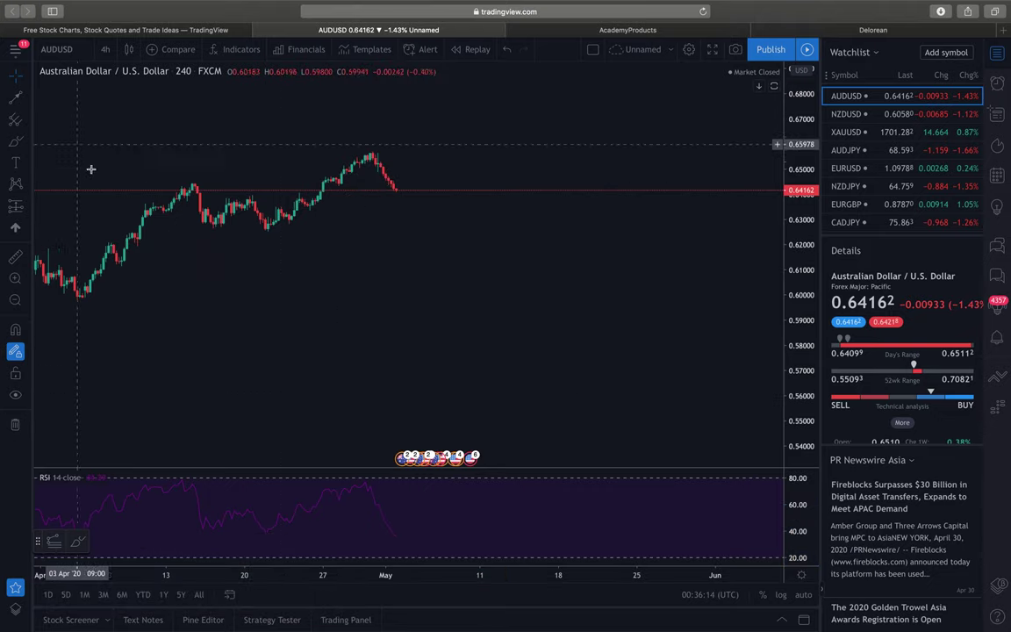
{"action": "left_click_drag", "start_coordinate": [250, 259], "coordinate": [397, 244]}
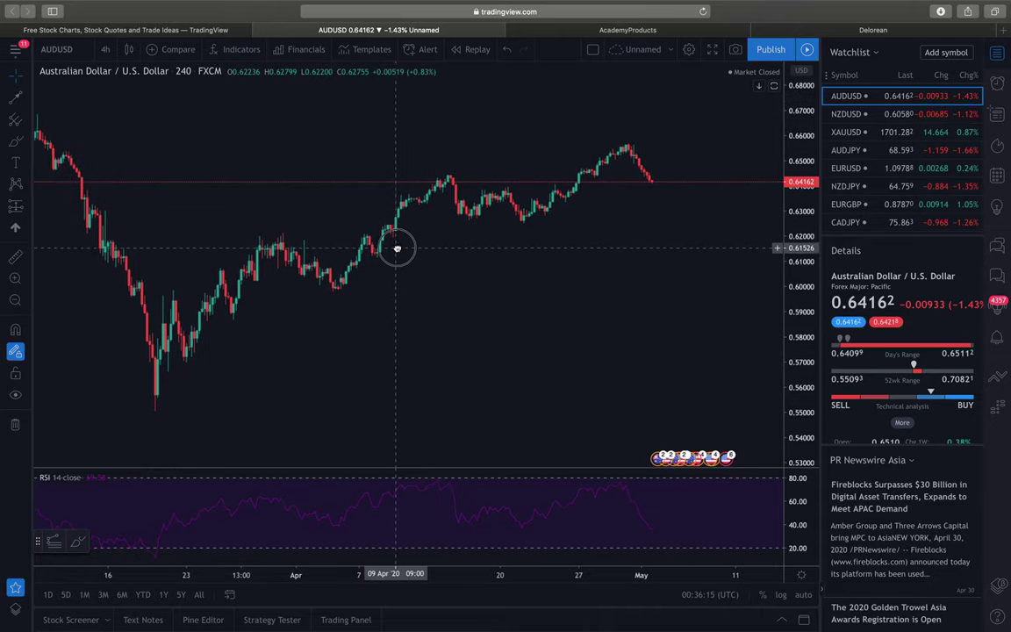
{"action": "left_click", "coordinate": [15, 97]}
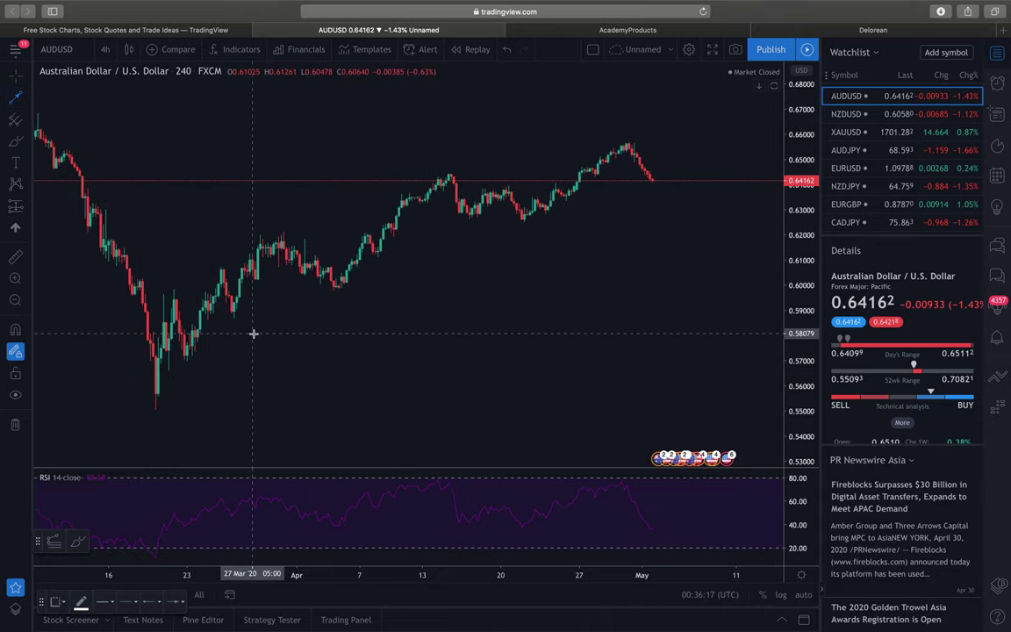
{"action": "left_click", "coordinate": [154, 409]}
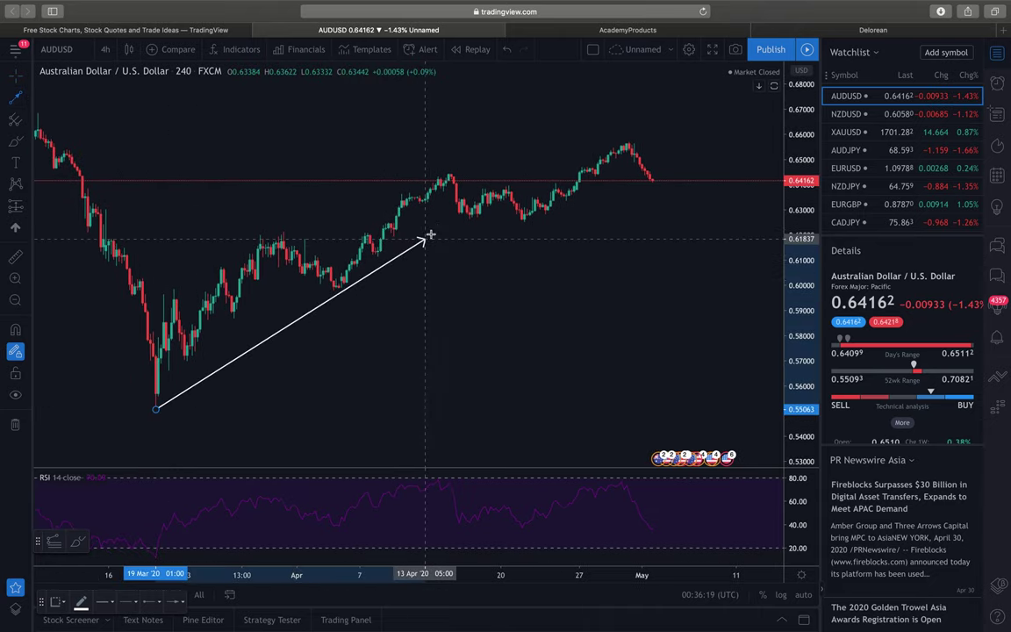
{"action": "left_click", "coordinate": [653, 86]}
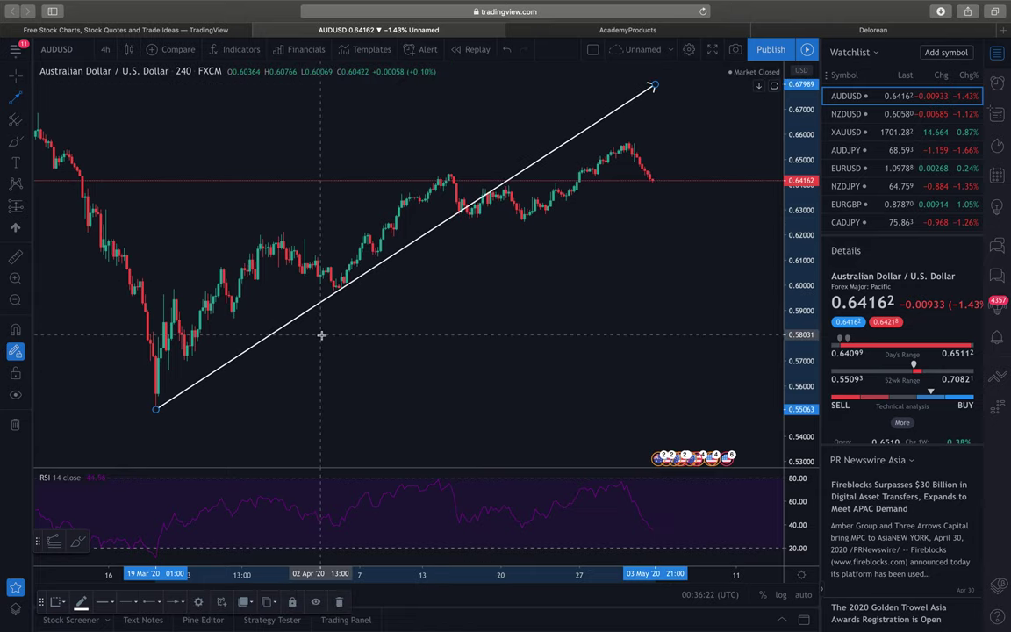
Place a horizontal line at 0.62124 crossing the arrow
{"action": "left_click", "coordinate": [27, 98]}
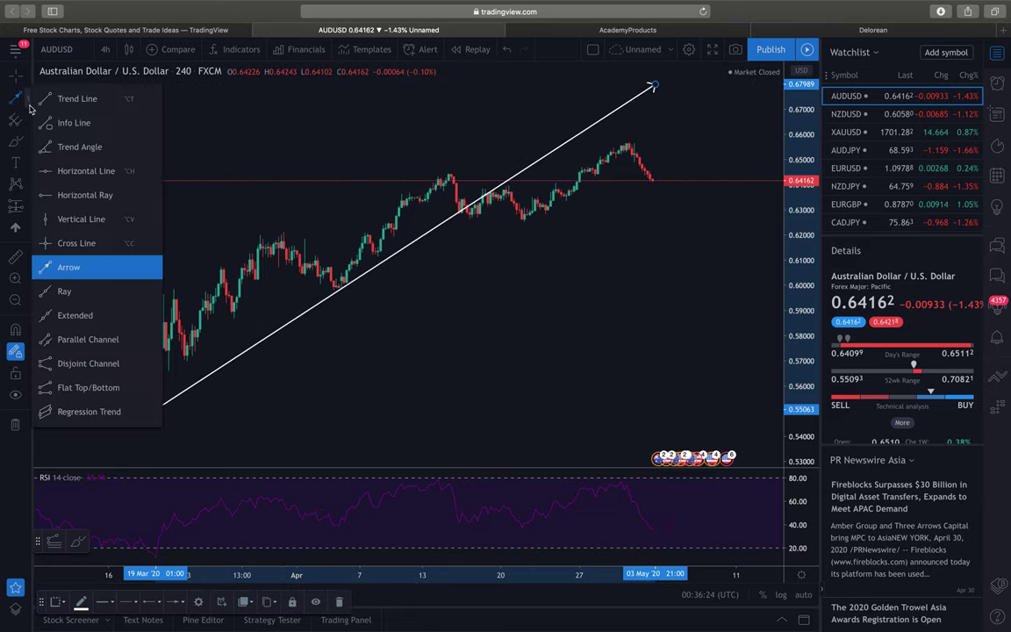
{"action": "left_click", "coordinate": [56, 179]}
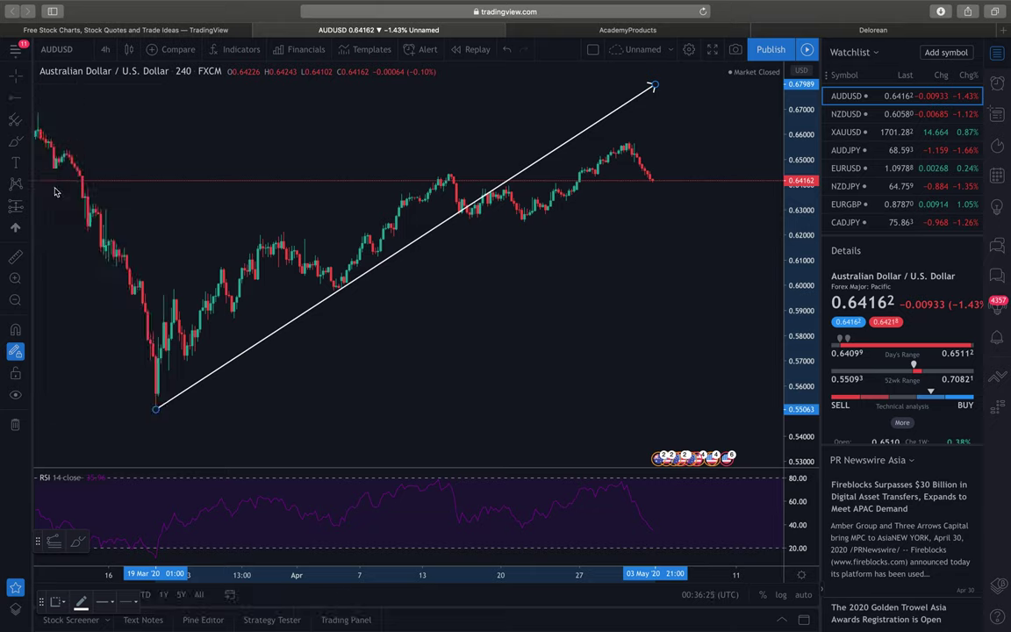
{"action": "left_click", "coordinate": [263, 232]}
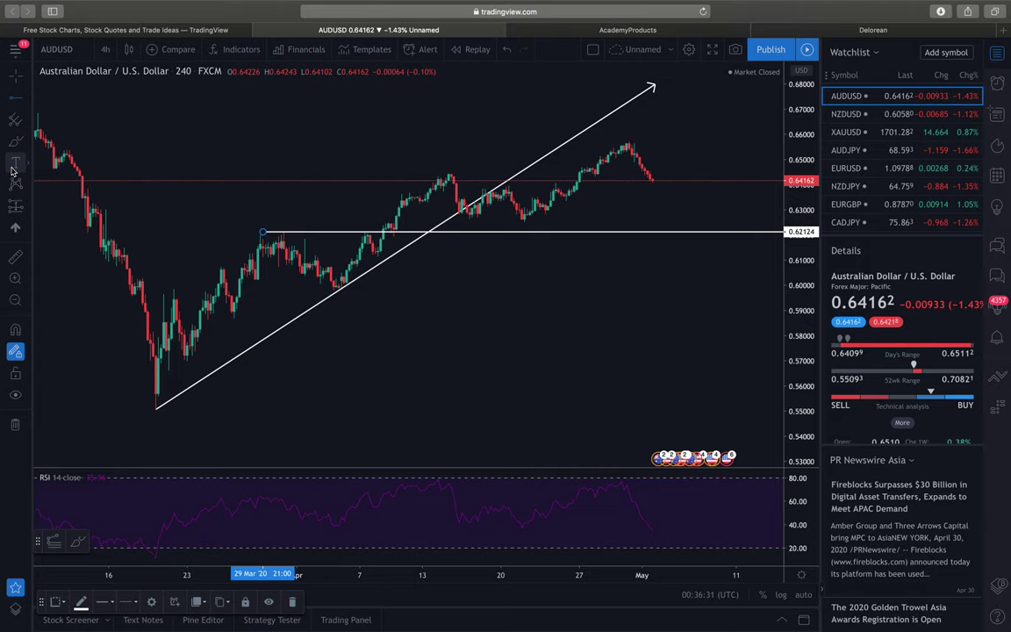
{"action": "left_click", "coordinate": [29, 132]}
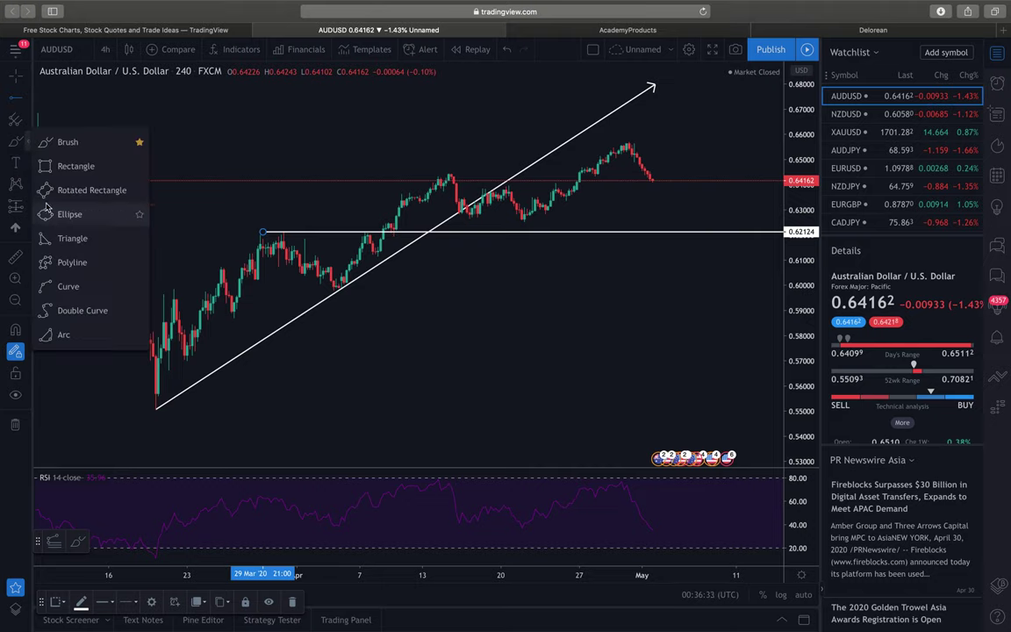
{"action": "left_click", "coordinate": [29, 99]}
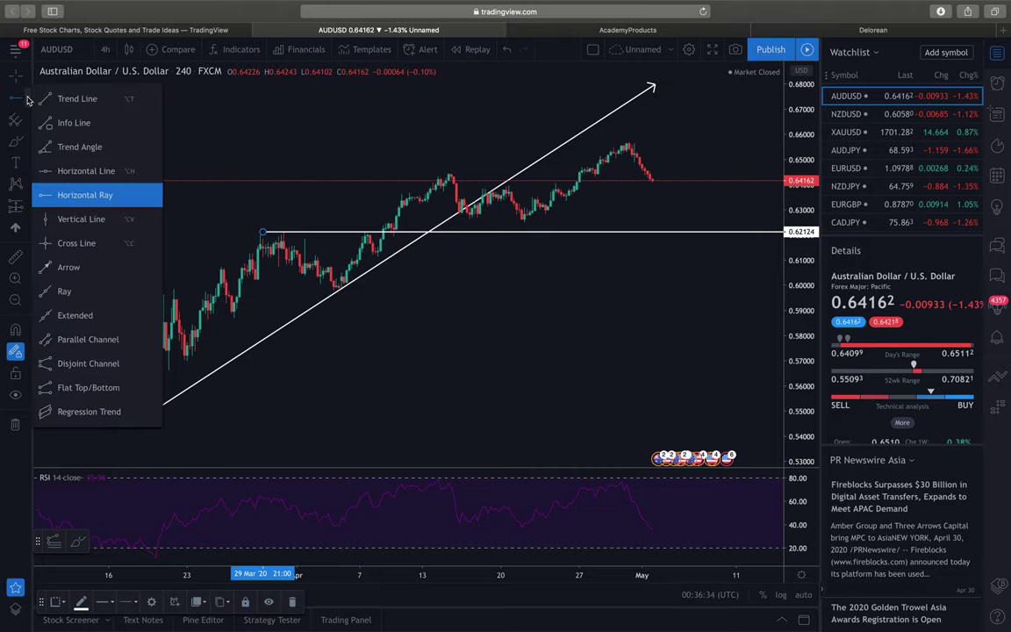
Draw a rising arrow in the RSI pane from the March RSI low to the late-April high
{"action": "left_click", "coordinate": [64, 266]}
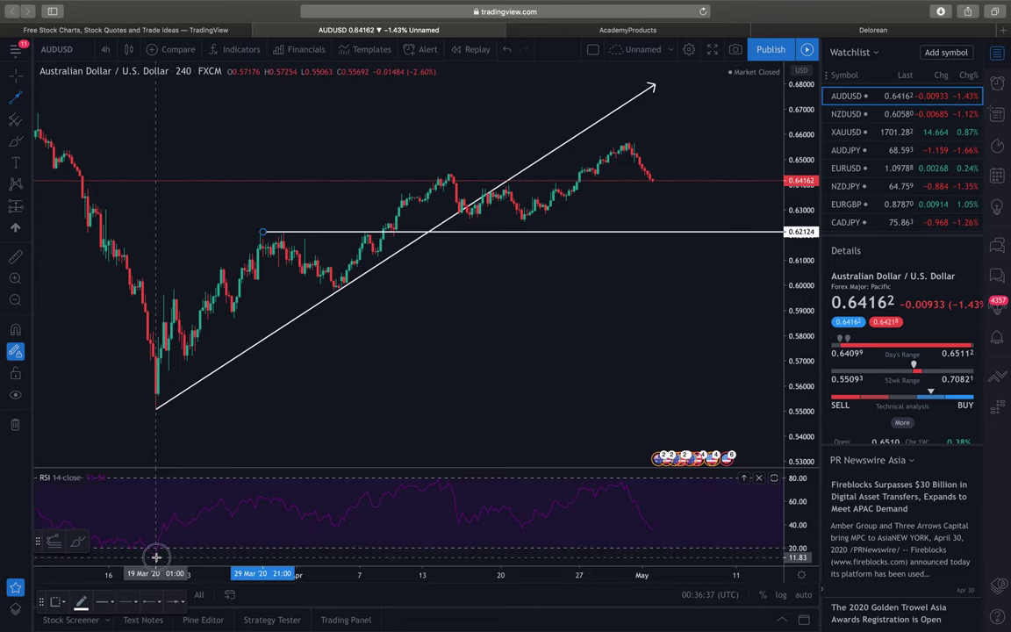
{"action": "left_click", "coordinate": [155, 557]}
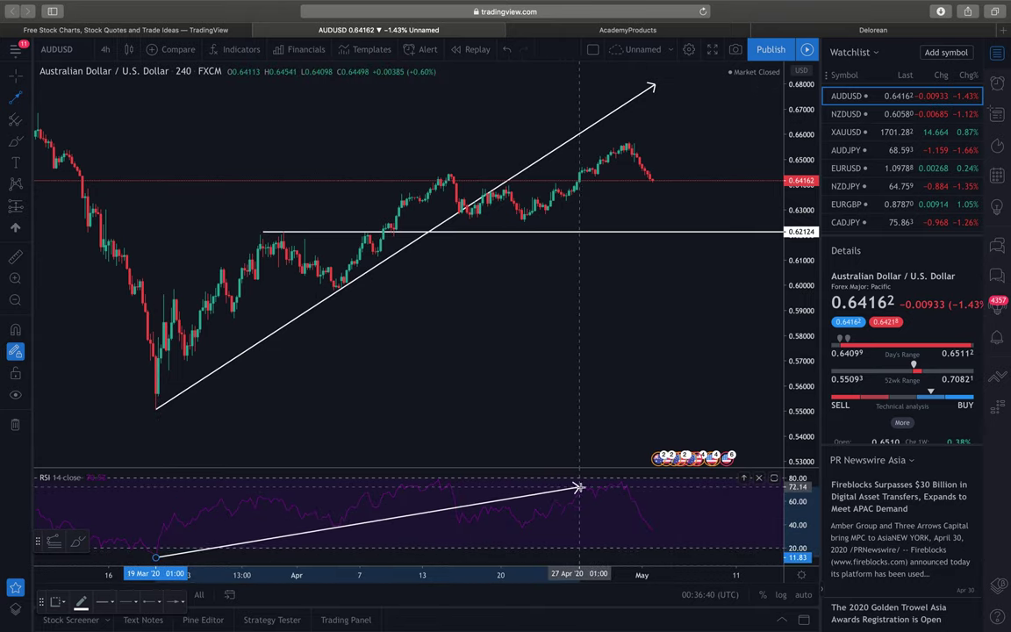
{"action": "left_click", "coordinate": [607, 483]}
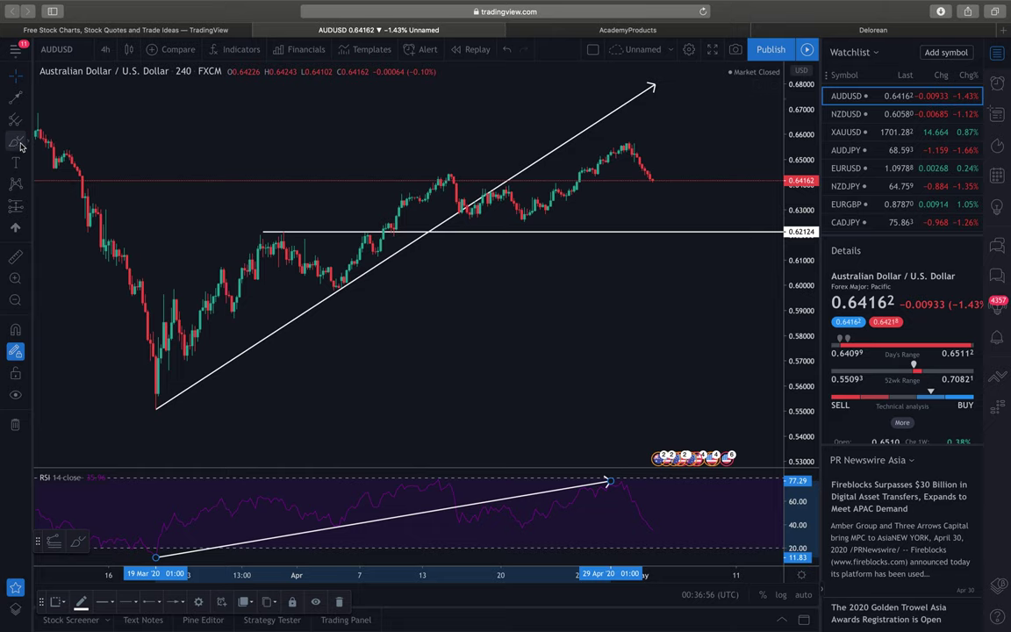
{"action": "left_click", "coordinate": [496, 232]}
{"action": "left_click", "coordinate": [467, 211]}
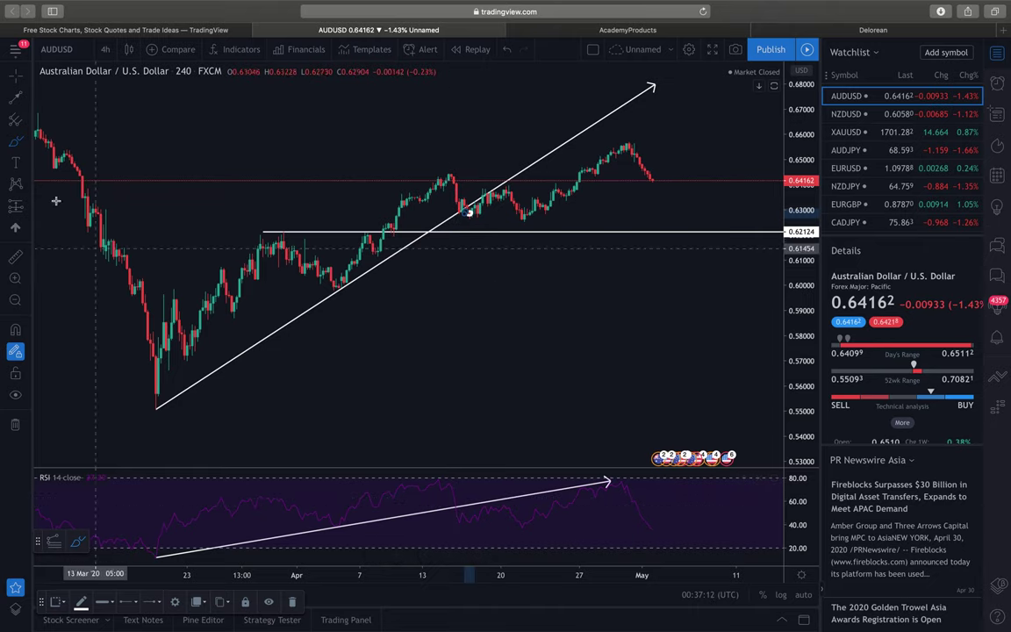
Brush a small freehand circle around the mid-April peak near the trend line
{"action": "left_click", "coordinate": [25, 141]}
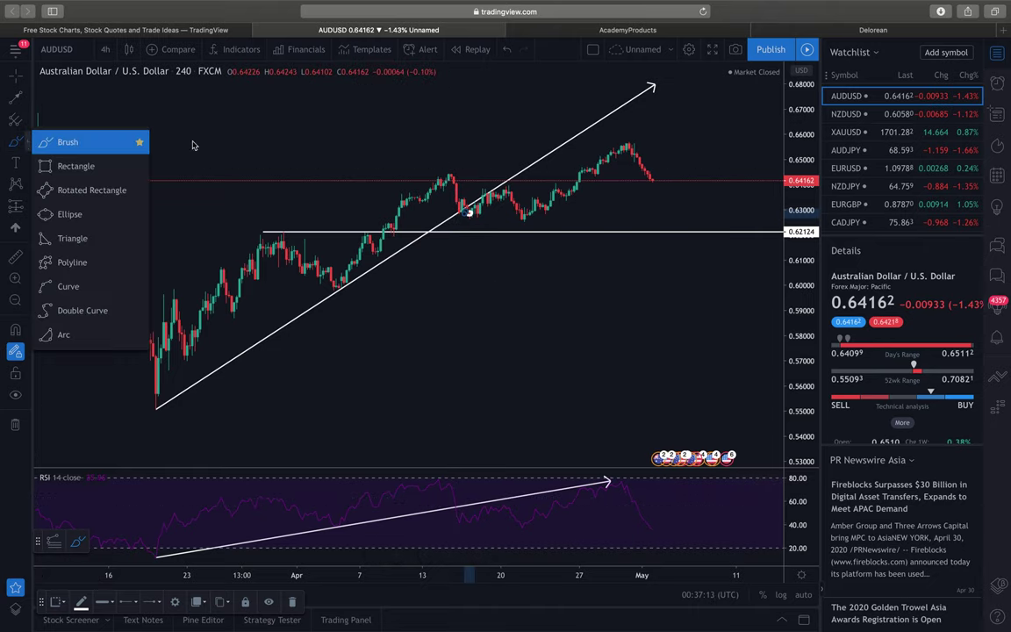
{"action": "left_click", "coordinate": [102, 141]}
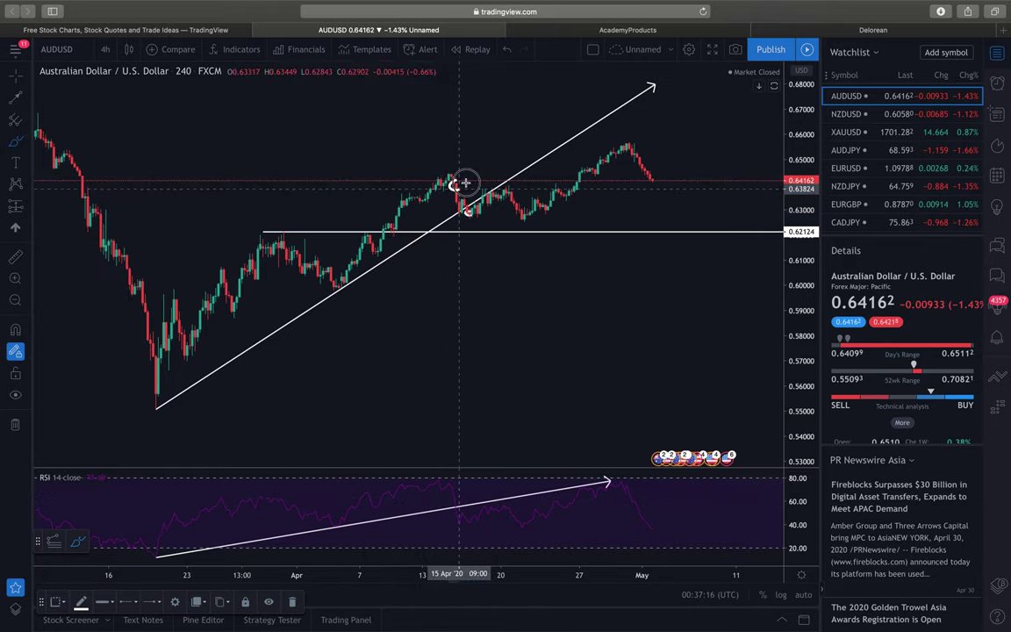
{"action": "left_click_drag", "start_coordinate": [464, 183], "coordinate": [455, 181]}
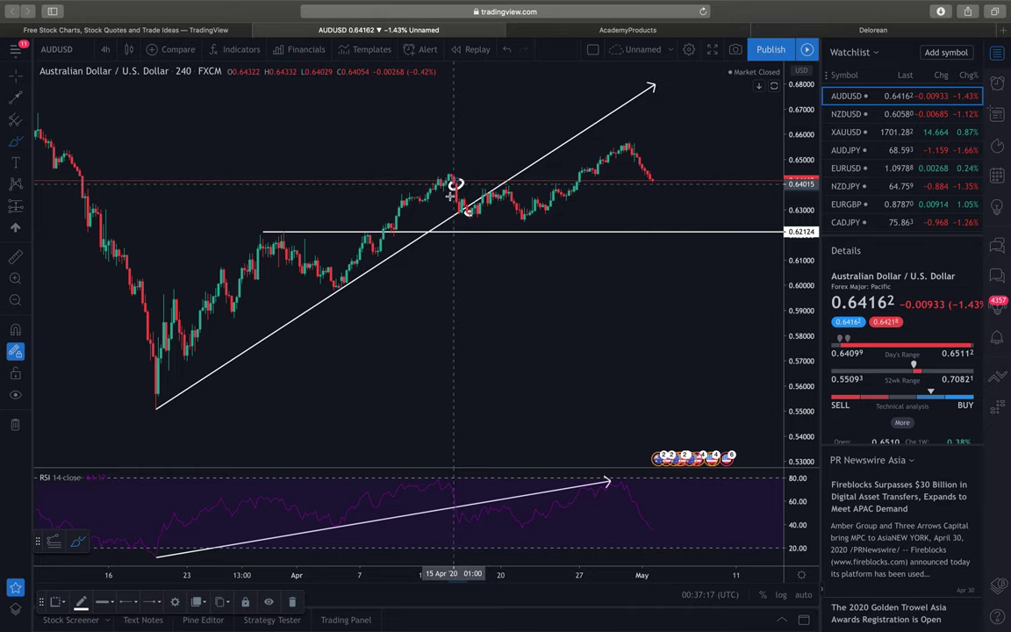
{"action": "left_click", "coordinate": [15, 85]}
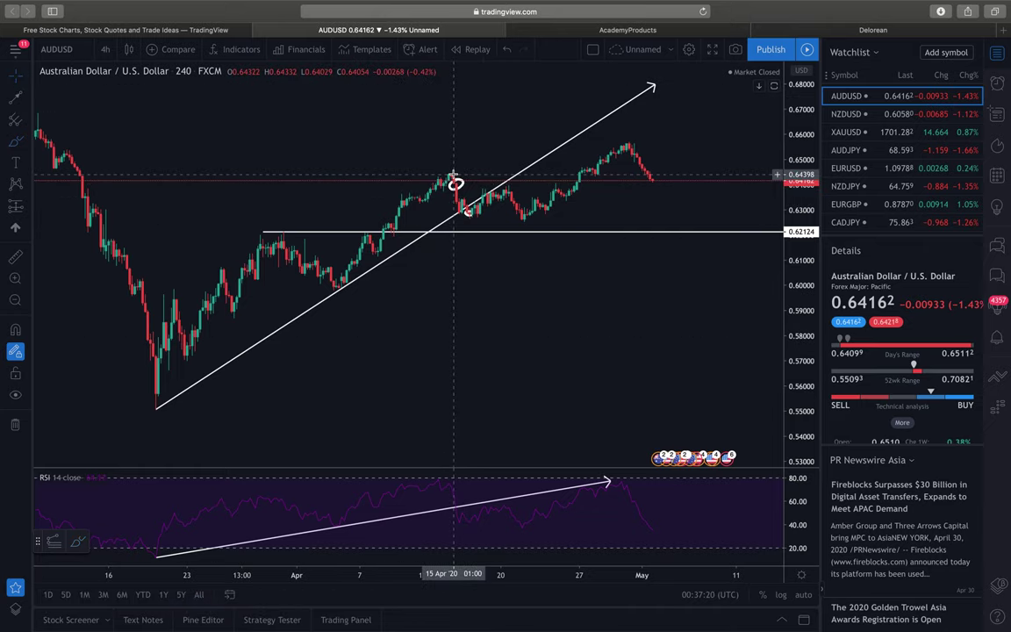
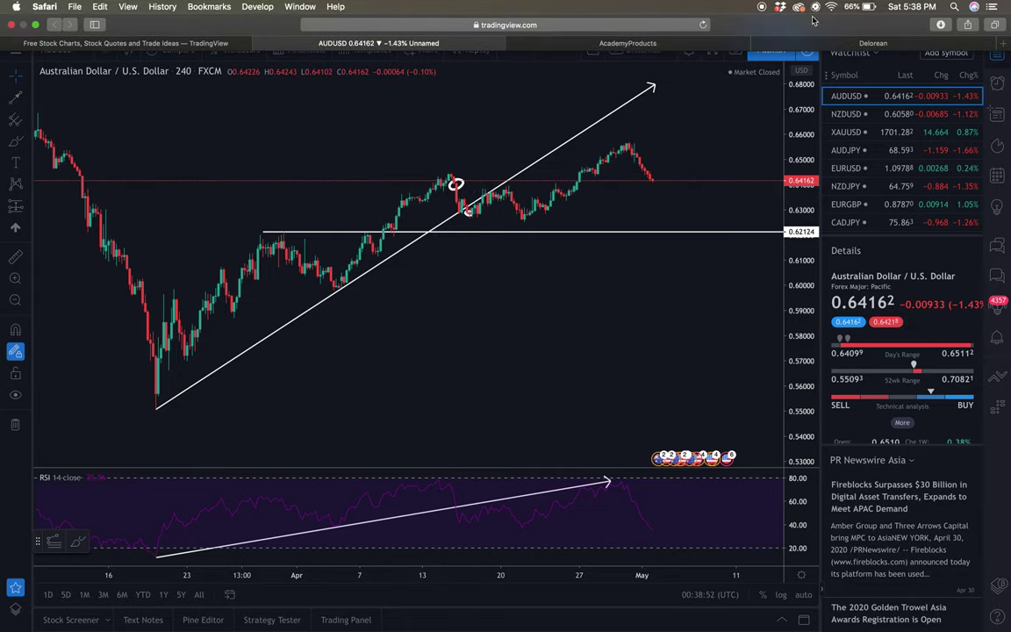
Switch to the Delorean tab showing the EURUSD 15-minute chart
{"action": "left_click", "coordinate": [756, 38]}
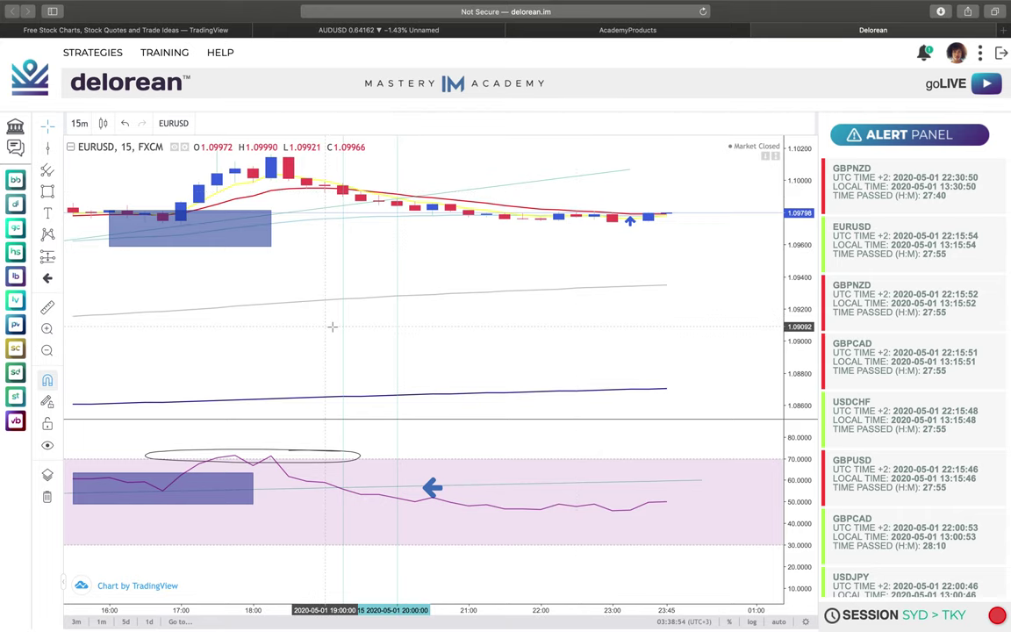
Zoom the EURUSD chart out to show more RSI history
{"action": "left_click", "coordinate": [46, 350]}
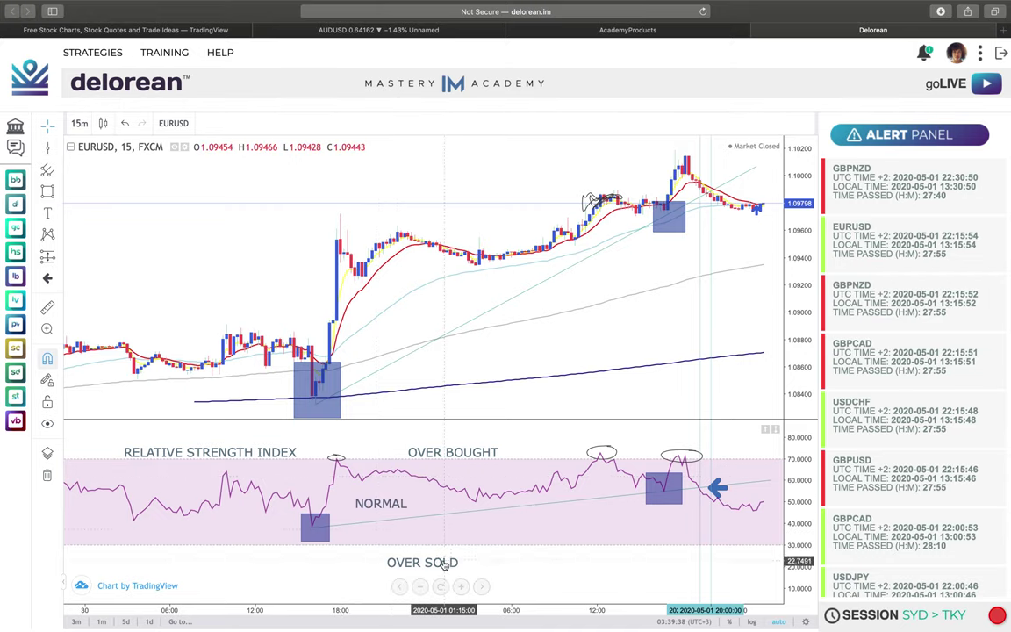
Load the GBPCAD chart from the alert panel
{"action": "left_click", "coordinate": [897, 368]}
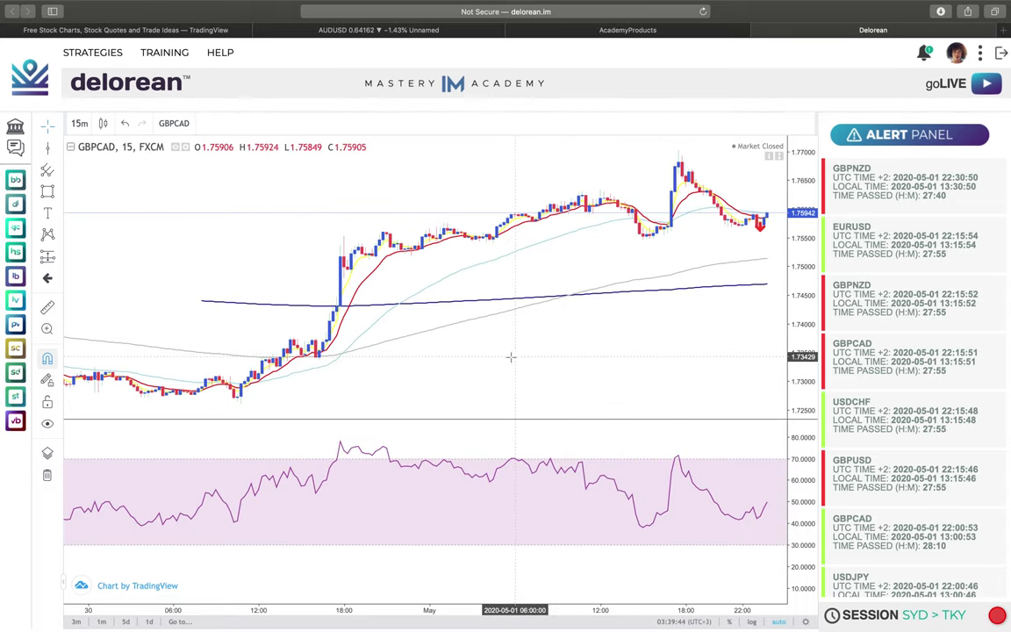
Back on the Delorean page, load the USDJPY chart from the alert panel and bring up the line tools
{"action": "key", "text": "super+shift+backslash"}
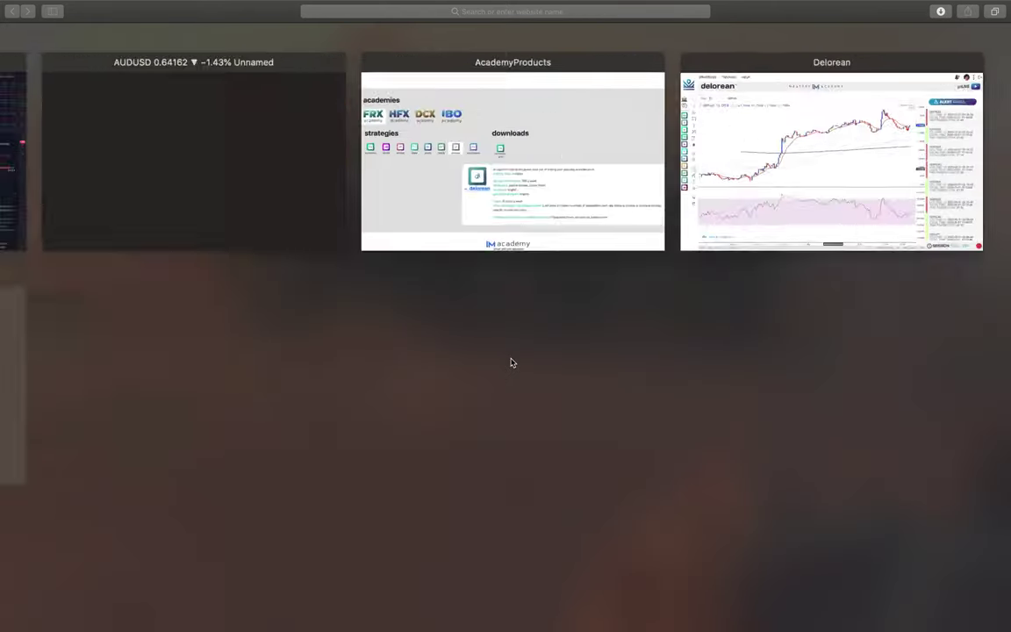
{"action": "left_click", "coordinate": [835, 156]}
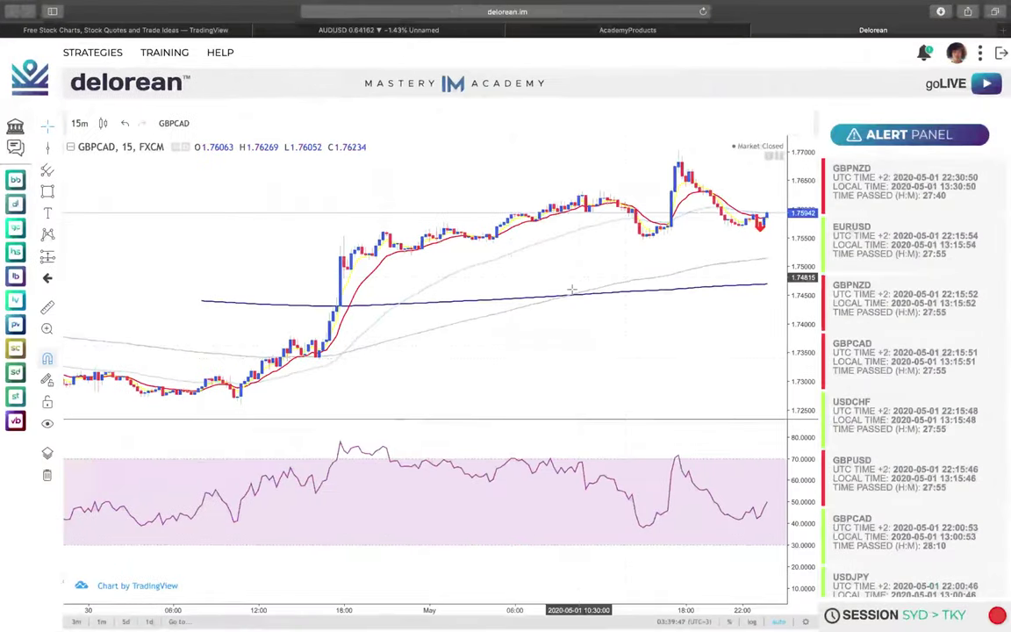
{"action": "scroll", "coordinate": [948, 330], "scroll_direction": "down", "scroll_amount": 5}
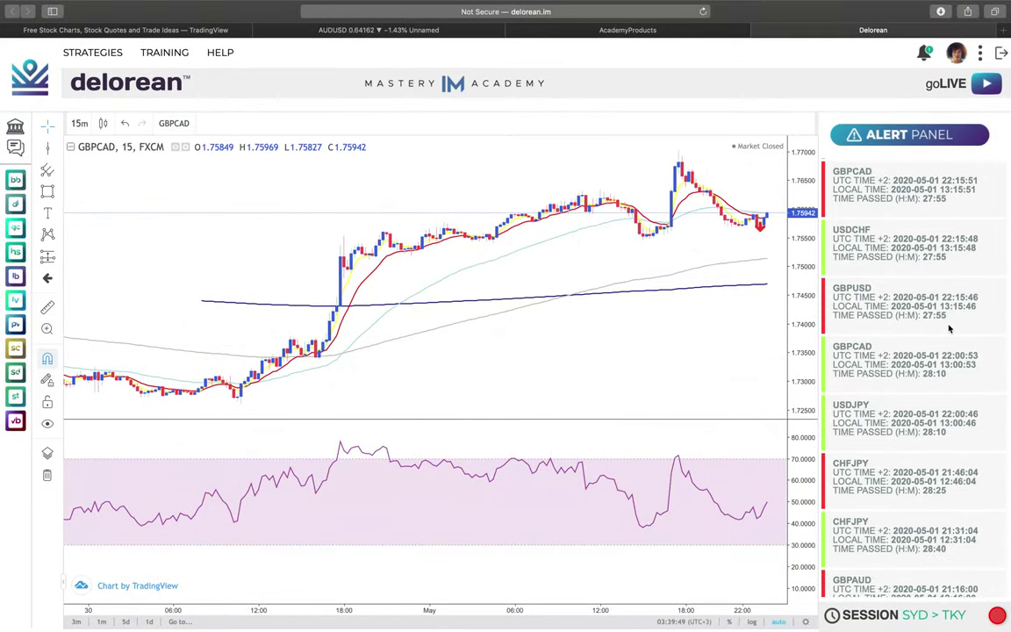
{"action": "left_click", "coordinate": [875, 432]}
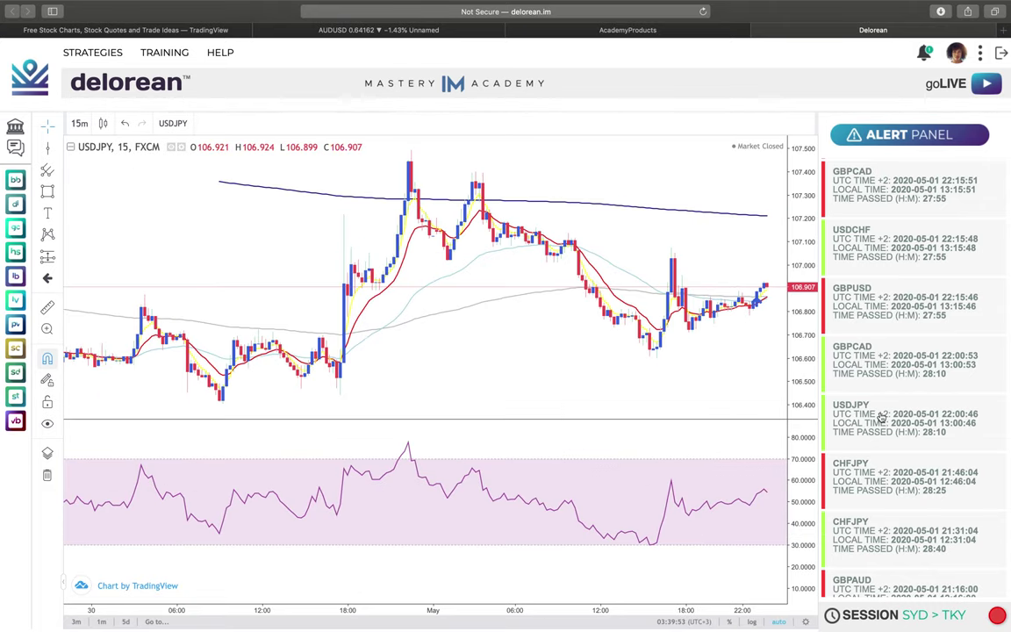
{"action": "scroll", "coordinate": [875, 397], "scroll_direction": "down", "scroll_amount": 3}
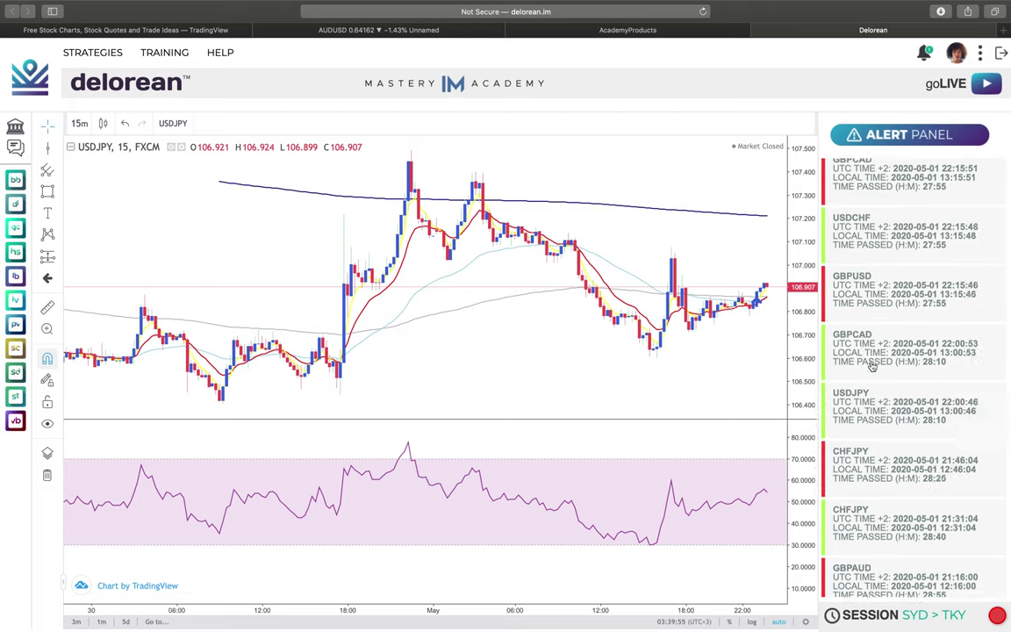
{"action": "left_click", "coordinate": [58, 147]}
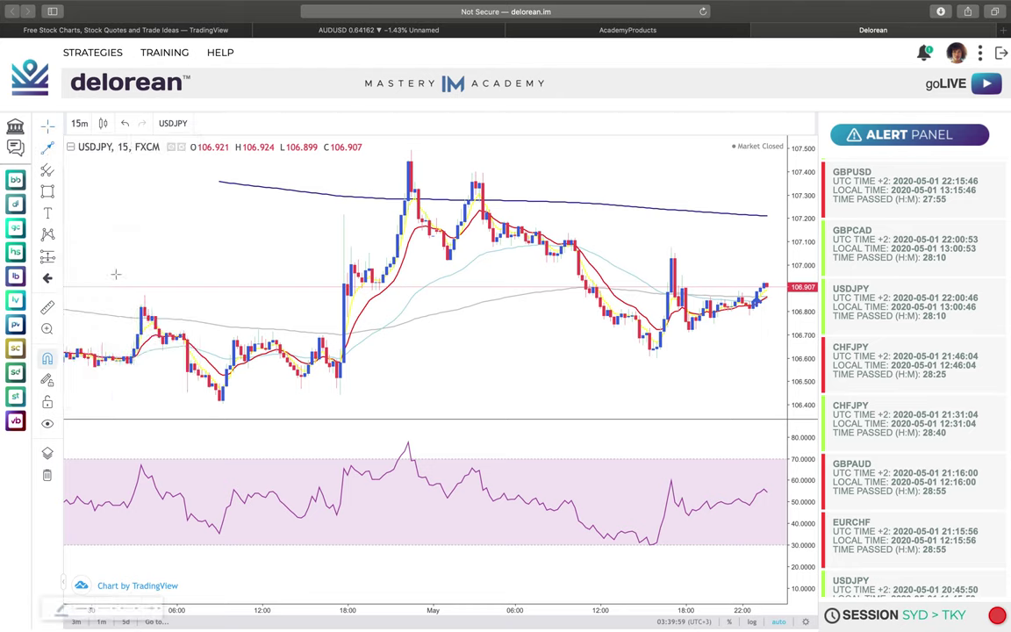
Draw a descending trend line from the 107.494 high to about 106.997, then use the crosshair cursor
{"action": "left_click", "coordinate": [47, 147]}
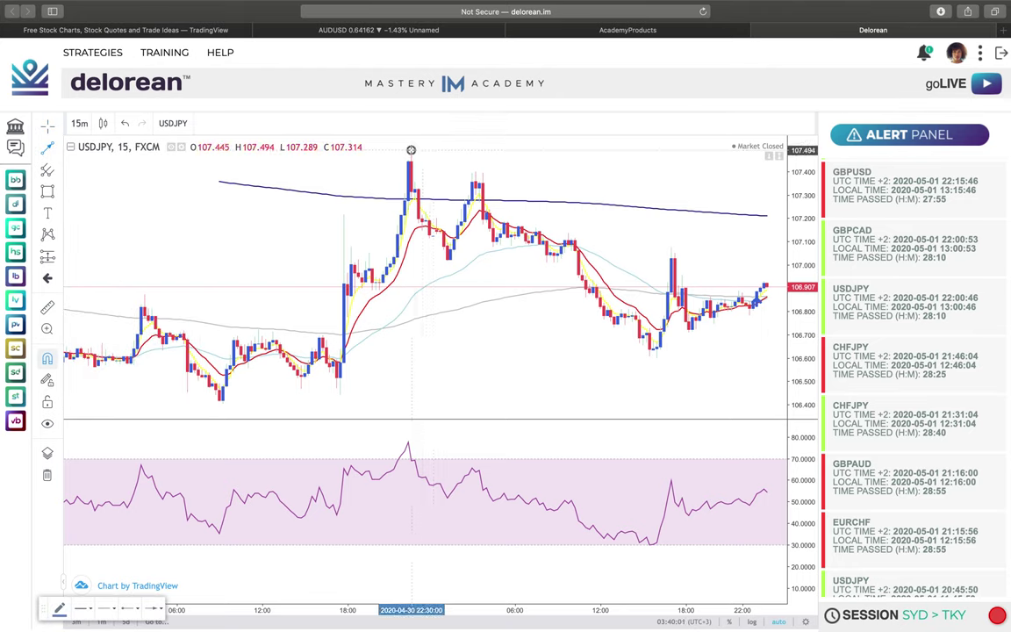
{"action": "left_click", "coordinate": [411, 150]}
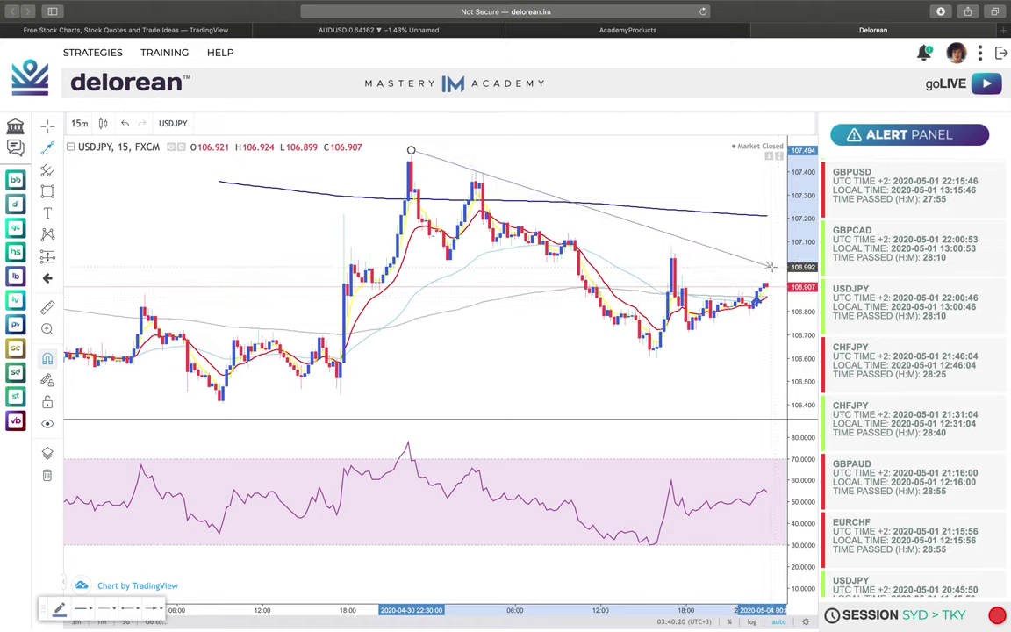
{"action": "left_click", "coordinate": [770, 265]}
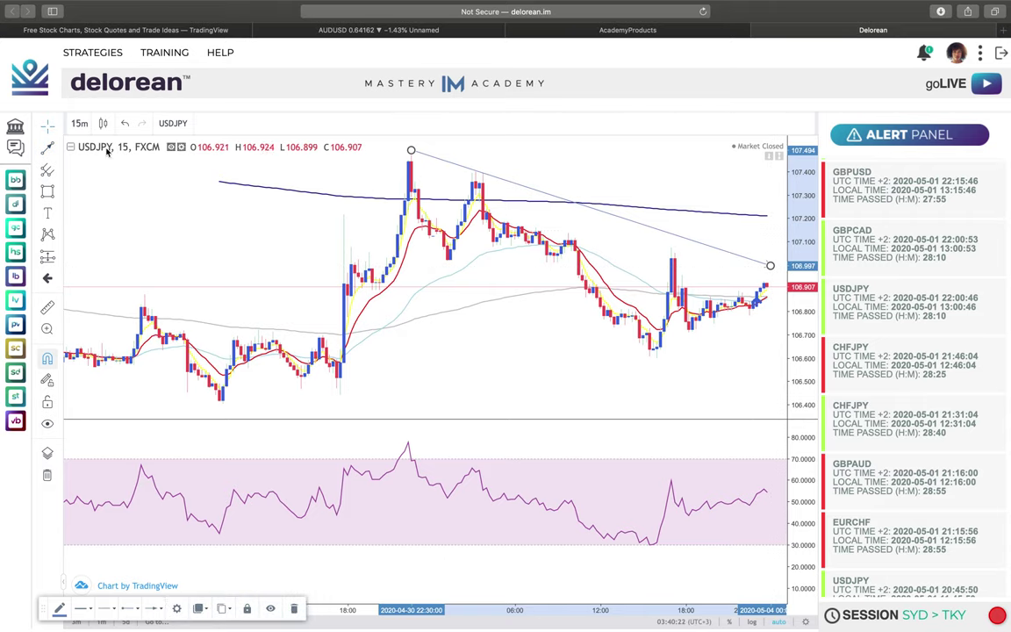
{"action": "left_click", "coordinate": [44, 128]}
{"action": "left_click", "coordinate": [87, 134]}
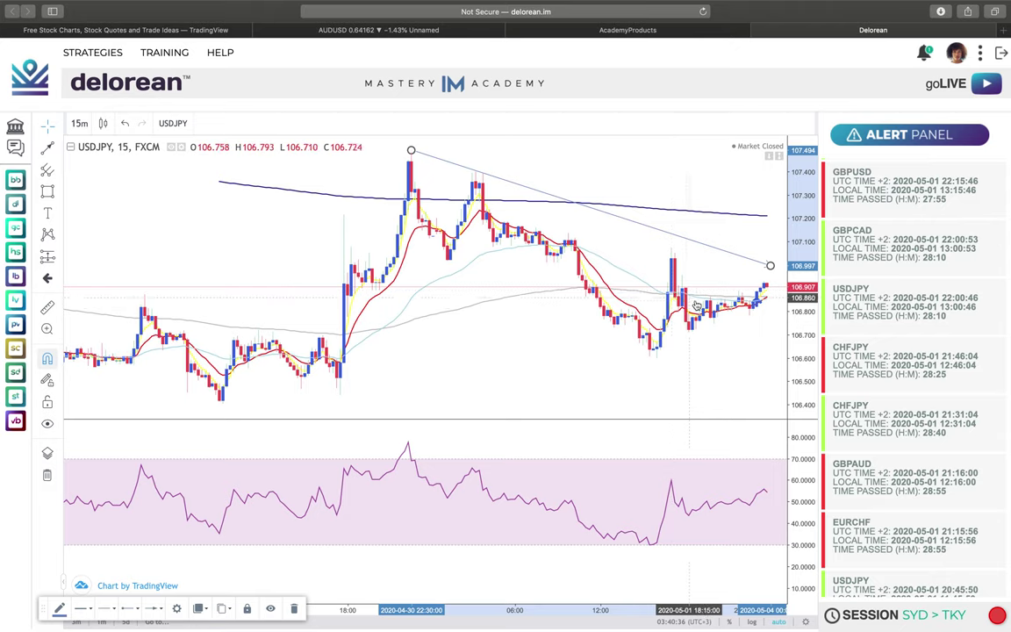
Draw a descending RSI trend line from the 77.949 peak down to about 27.49
{"action": "left_click", "coordinate": [48, 149]}
{"action": "left_click", "coordinate": [408, 442]}
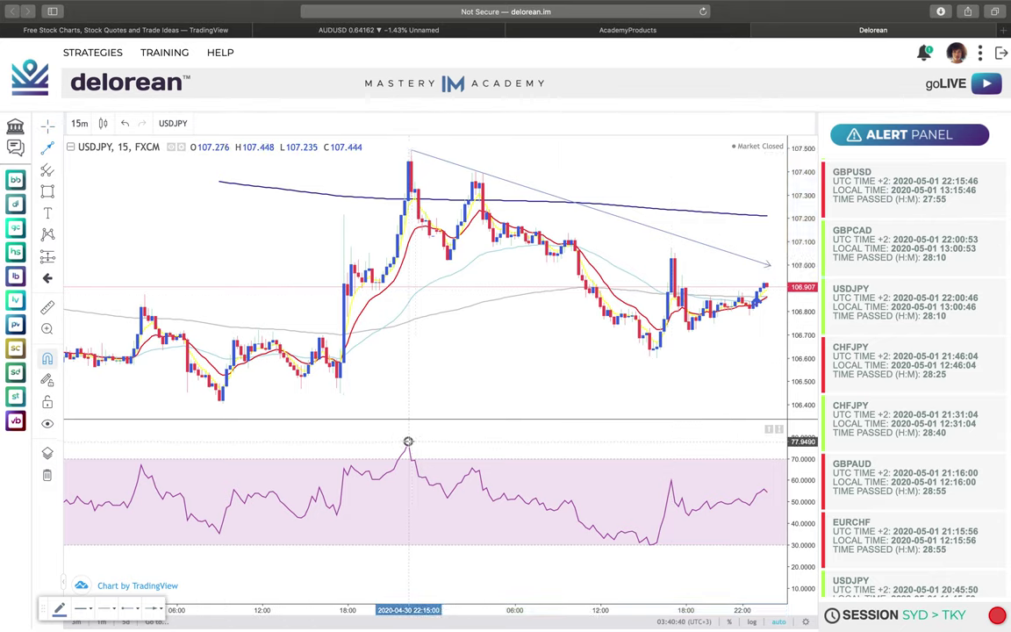
{"action": "left_click", "coordinate": [683, 550]}
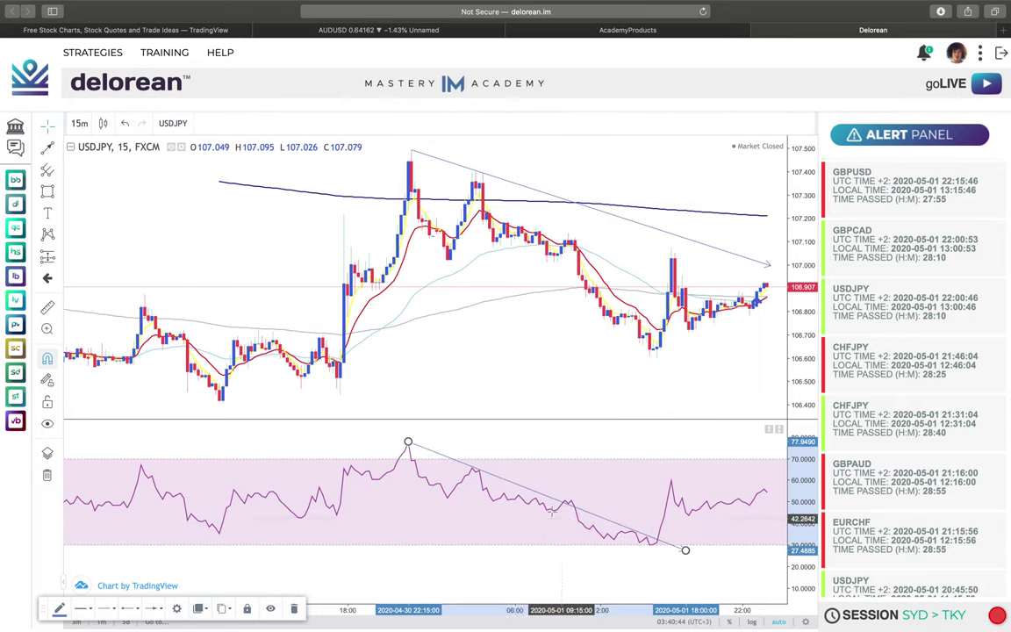
{"action": "left_click", "coordinate": [47, 130]}
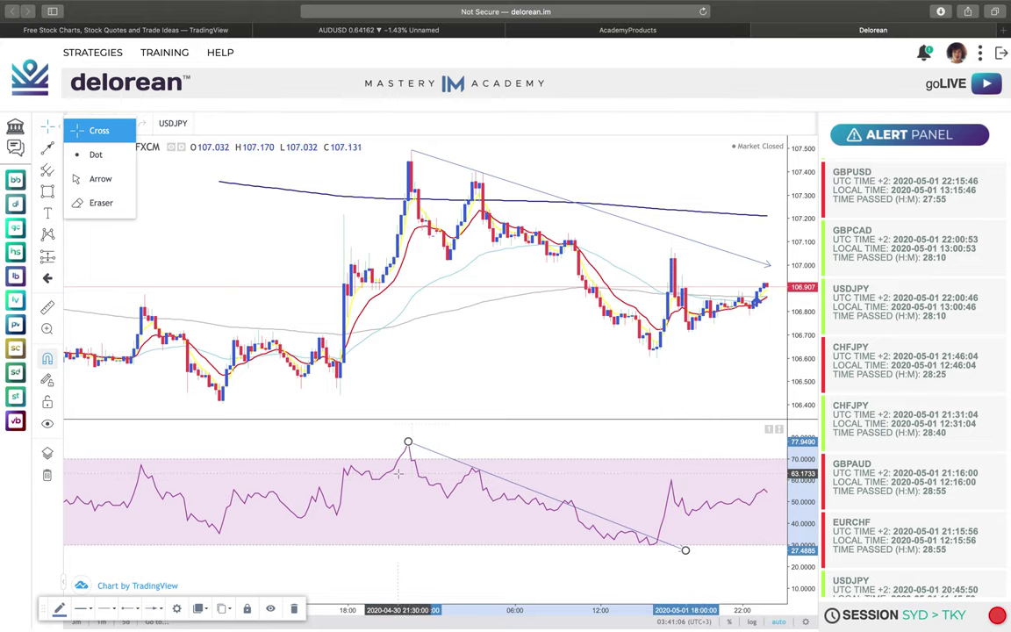
Place vertical lines at the 16:00 candle in the RSI and price panes
{"action": "left_click", "coordinate": [58, 151]}
{"action": "left_click", "coordinate": [94, 241]}
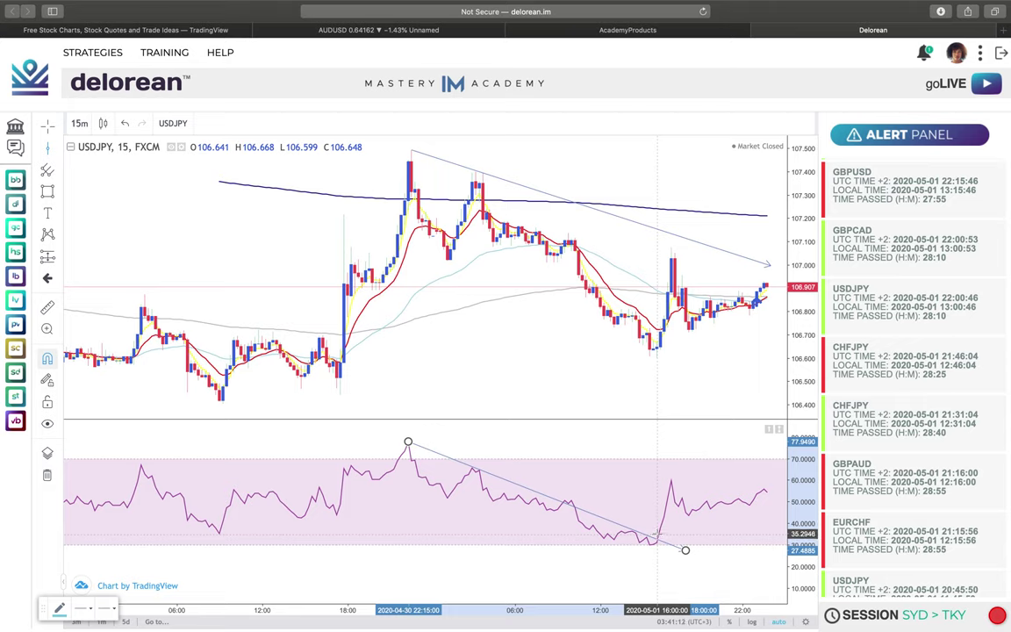
{"action": "left_click", "coordinate": [656, 532]}
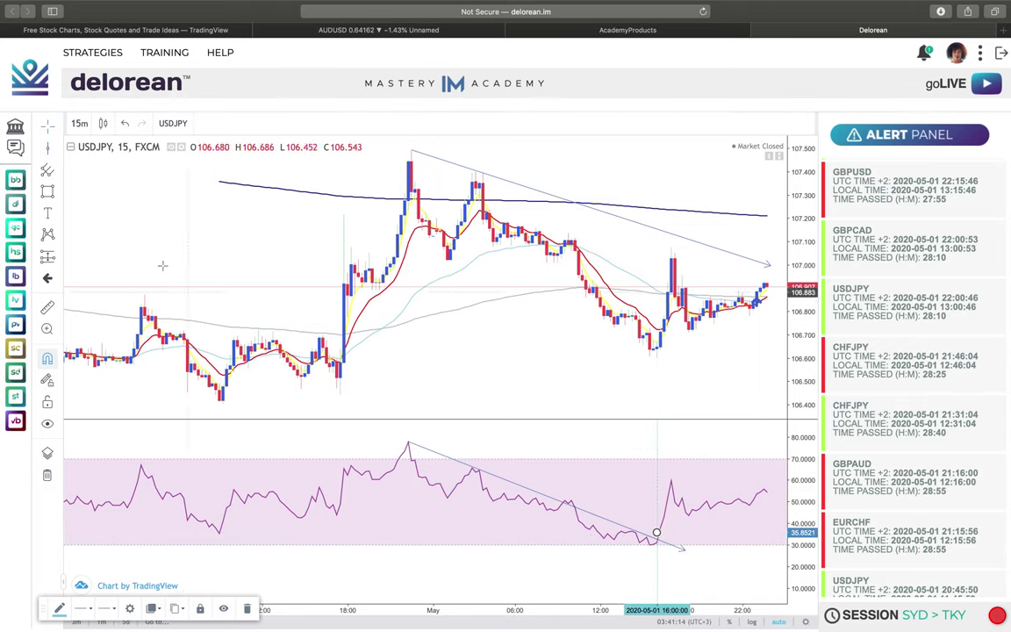
{"action": "left_click", "coordinate": [48, 149]}
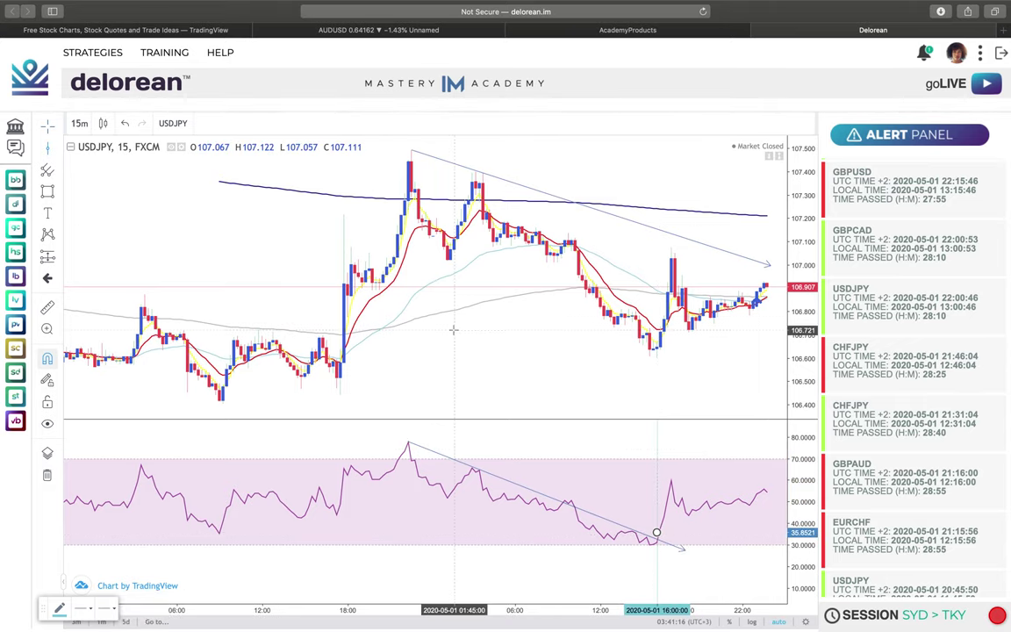
{"action": "left_click", "coordinate": [656, 401]}
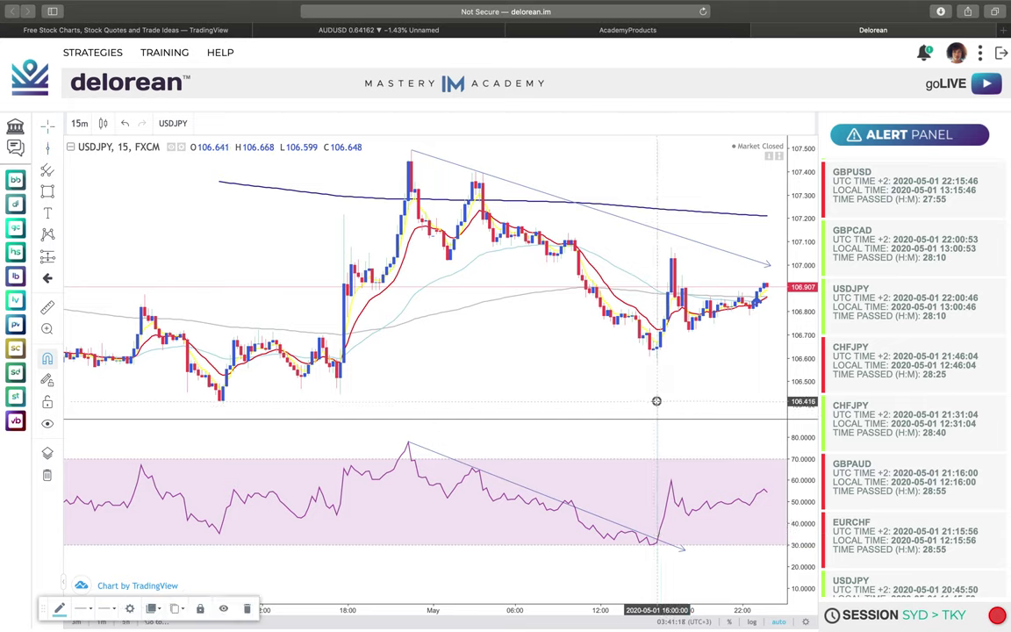
Draw a small rectangle around the swing-low candles at 16:00, then deselect it
{"action": "left_click", "coordinate": [48, 193]}
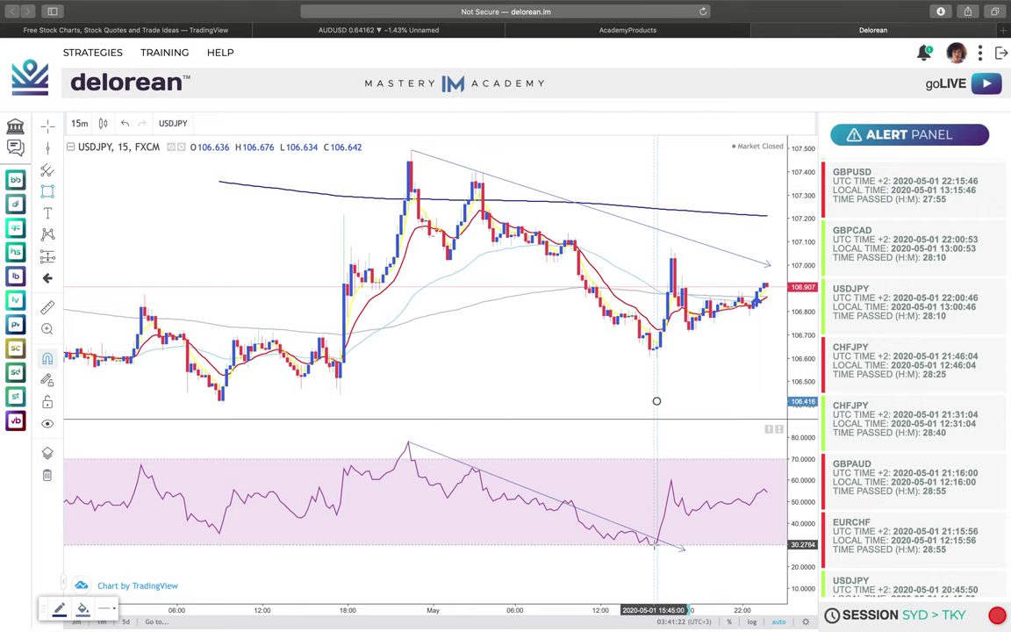
{"action": "left_click", "coordinate": [639, 334]}
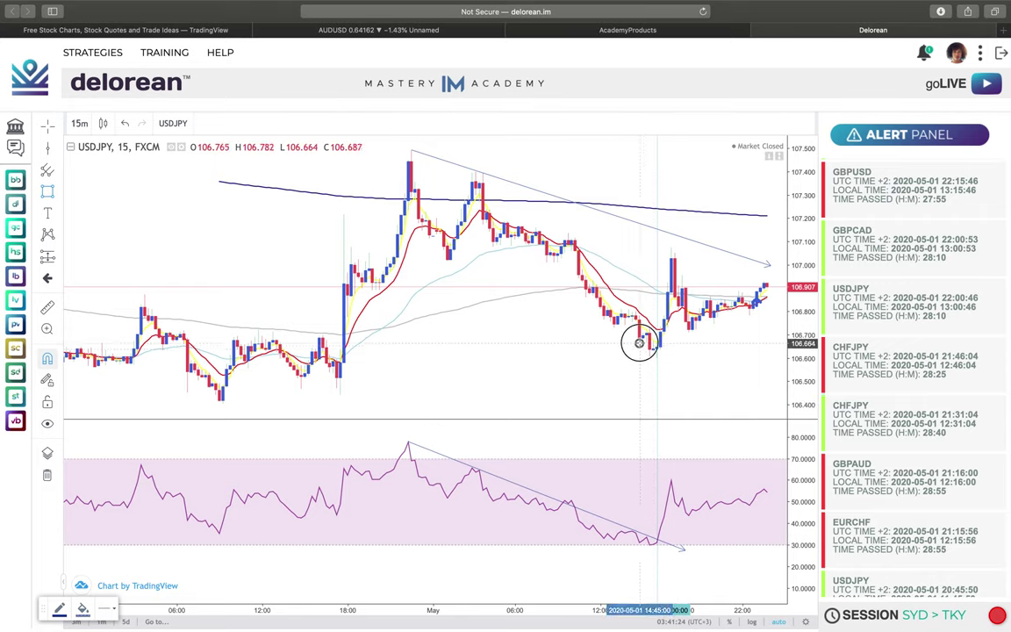
{"action": "left_click", "coordinate": [664, 344]}
{"action": "left_click", "coordinate": [671, 363]}
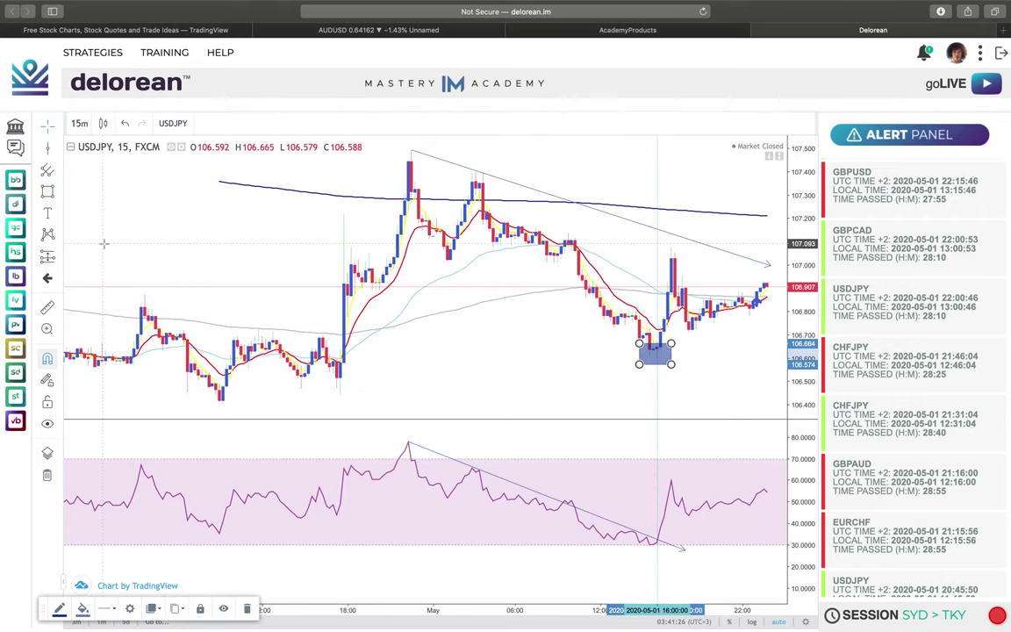
{"action": "left_click", "coordinate": [48, 125]}
{"action": "left_click", "coordinate": [505, 341]}
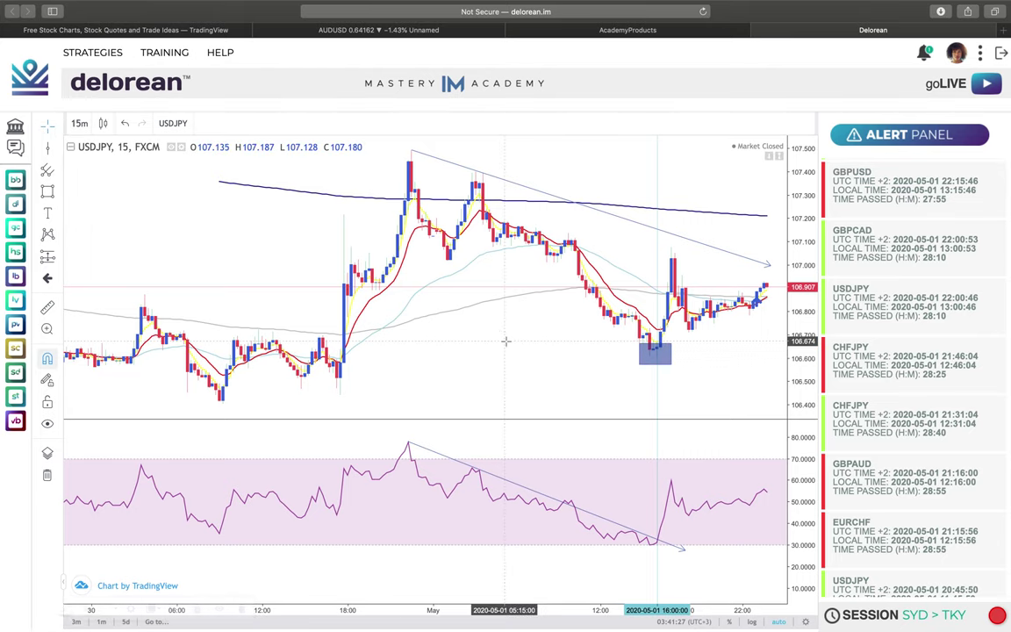
{"action": "left_click", "coordinate": [465, 175]}
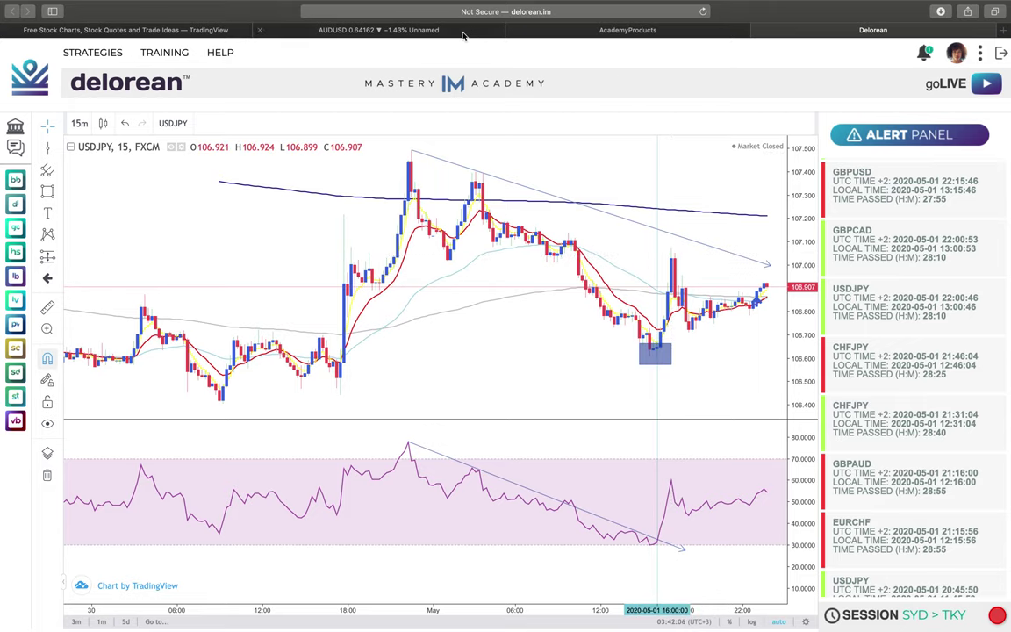
In TradingView, change the symbol to BTCUSD and set the chart to daily candles
{"action": "left_click", "coordinate": [403, 30]}
{"action": "left_click", "coordinate": [69, 50]}
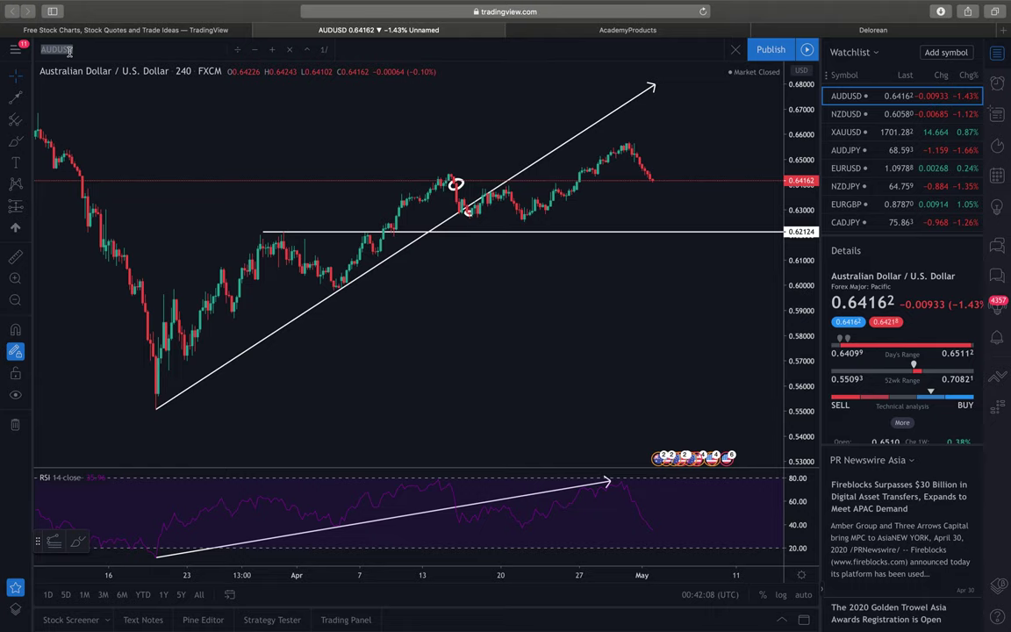
{"action": "type", "text": "BTCUSD"}
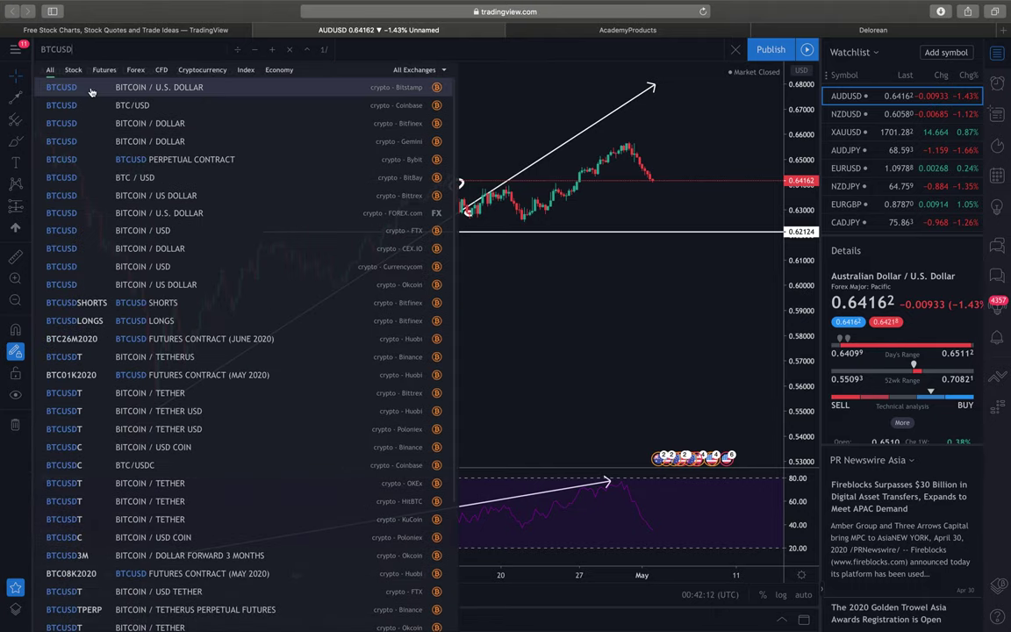
{"action": "key", "text": "Return"}
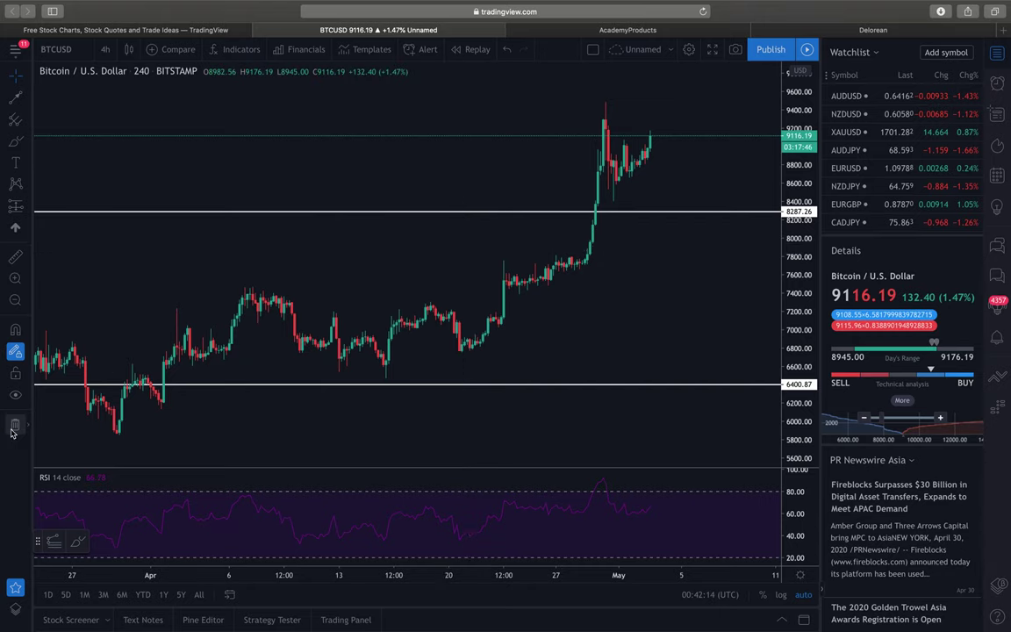
{"action": "left_click", "coordinate": [104, 49]}
{"action": "left_click", "coordinate": [133, 356]}
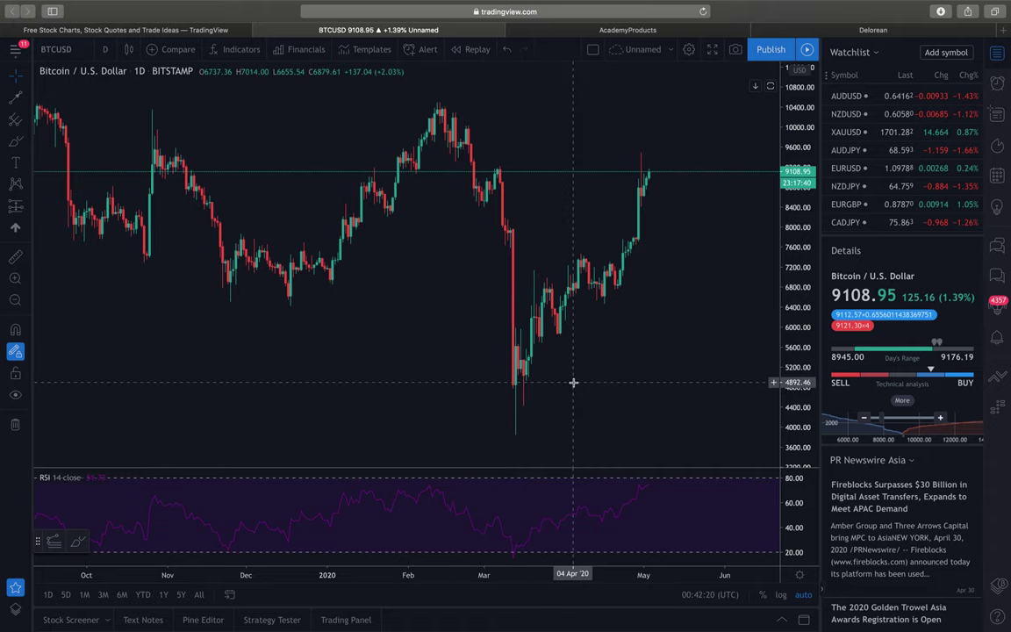
Reload the symbol as Bitcoin / U.S. Dollar from Coinbase
{"action": "key", "text": "super+shift+backslash"}
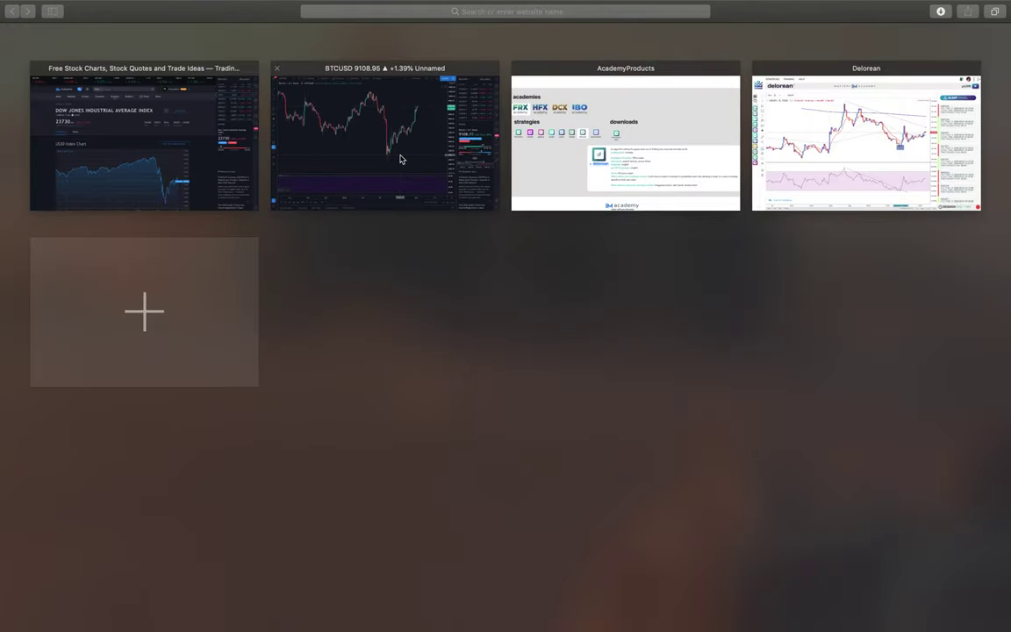
{"action": "left_click", "coordinate": [399, 159]}
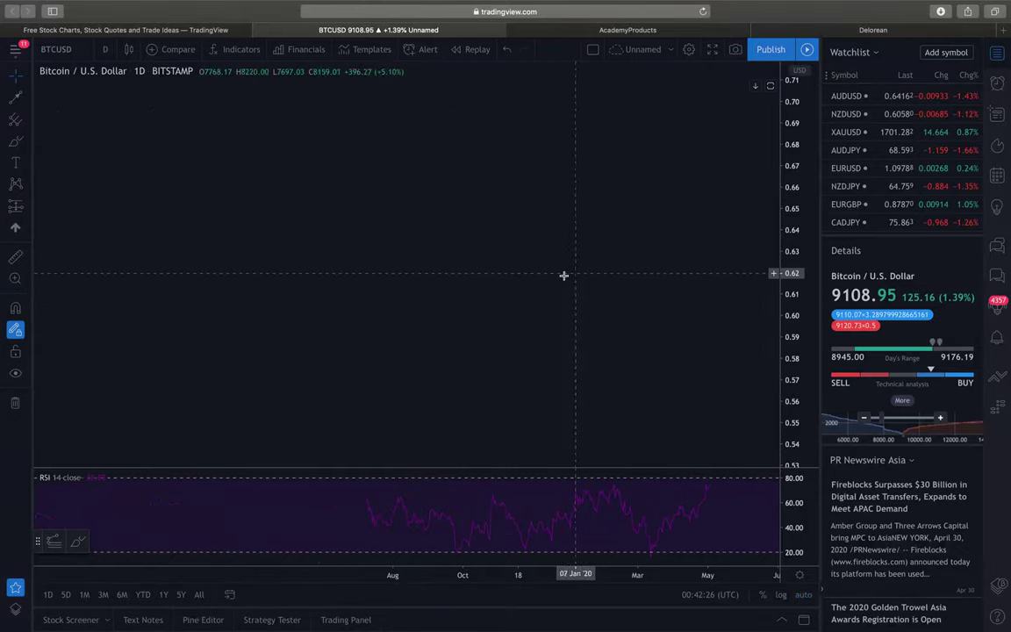
{"action": "left_click", "coordinate": [105, 52]}
{"action": "left_click", "coordinate": [62, 49]}
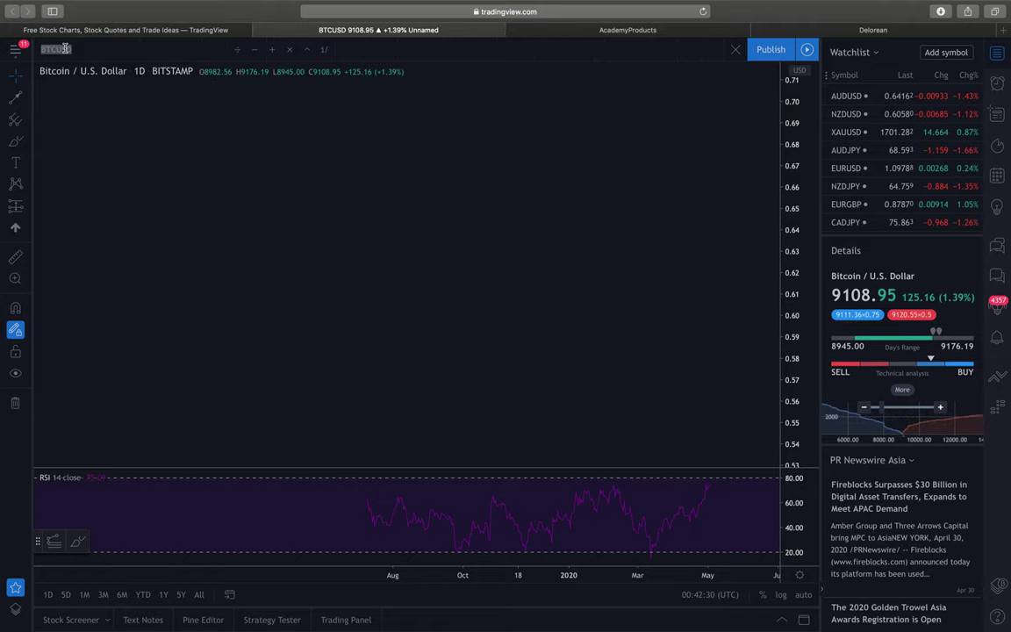
{"action": "type", "text": "BTC"}
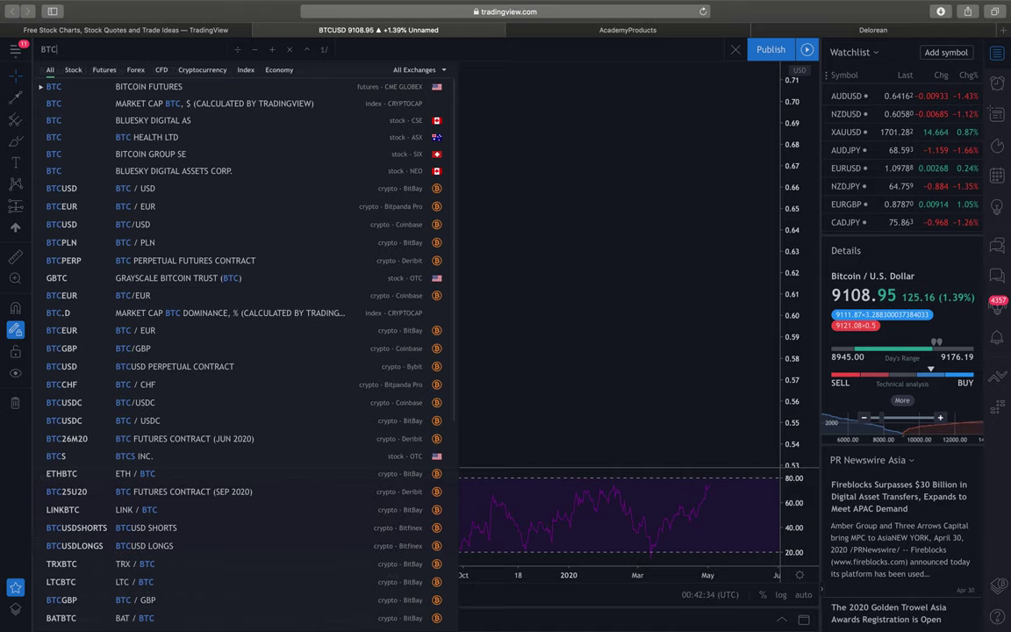
{"action": "type", "text": "USD"}
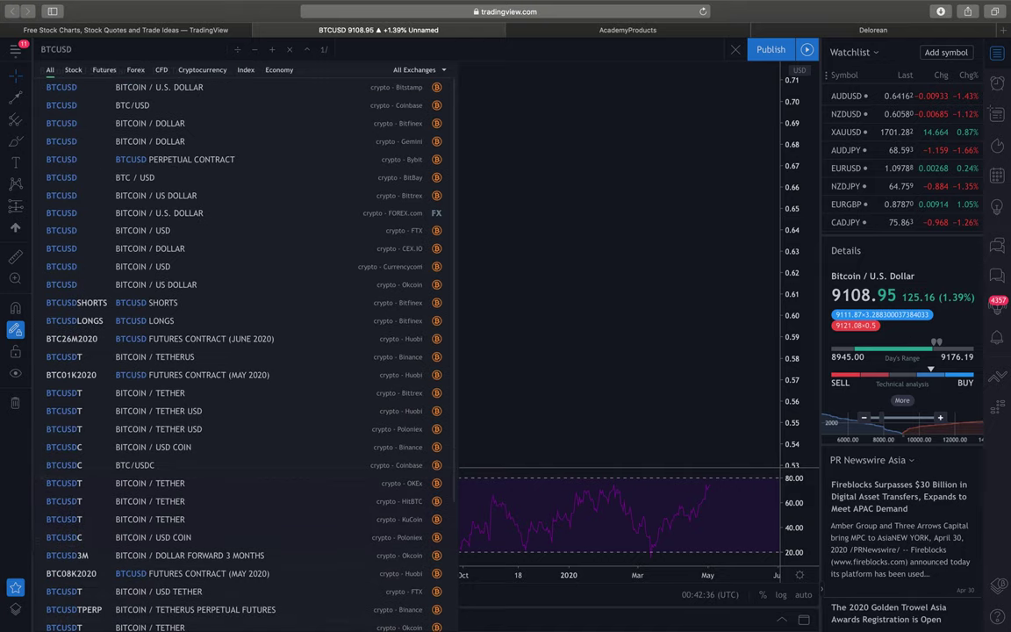
{"action": "left_click", "coordinate": [149, 106]}
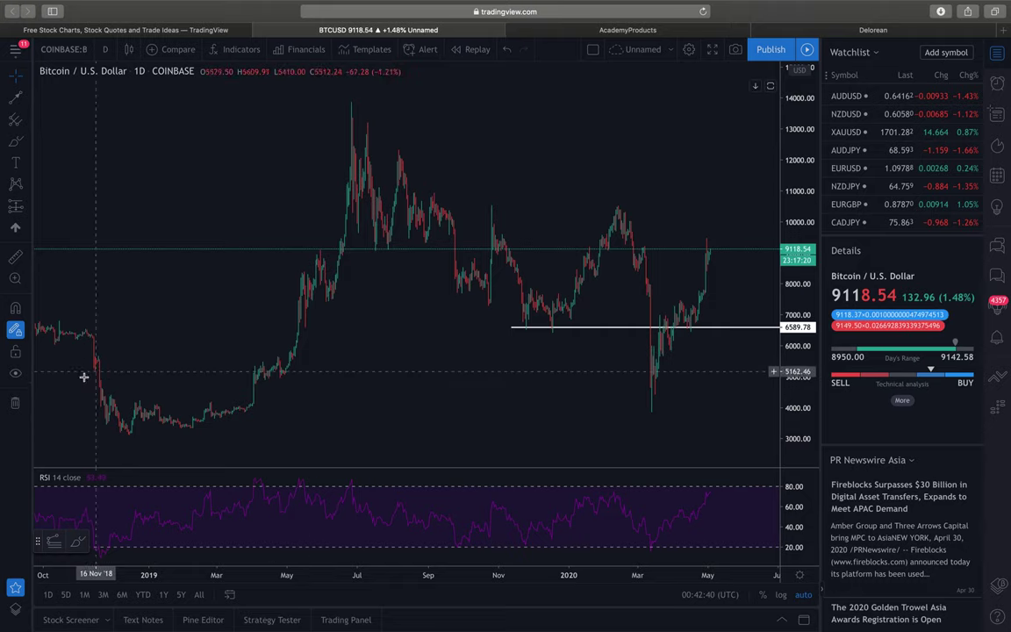
Delete the old horizontal line and draw a descending trend line from the June 2019 price peak
{"action": "left_click", "coordinate": [16, 404]}
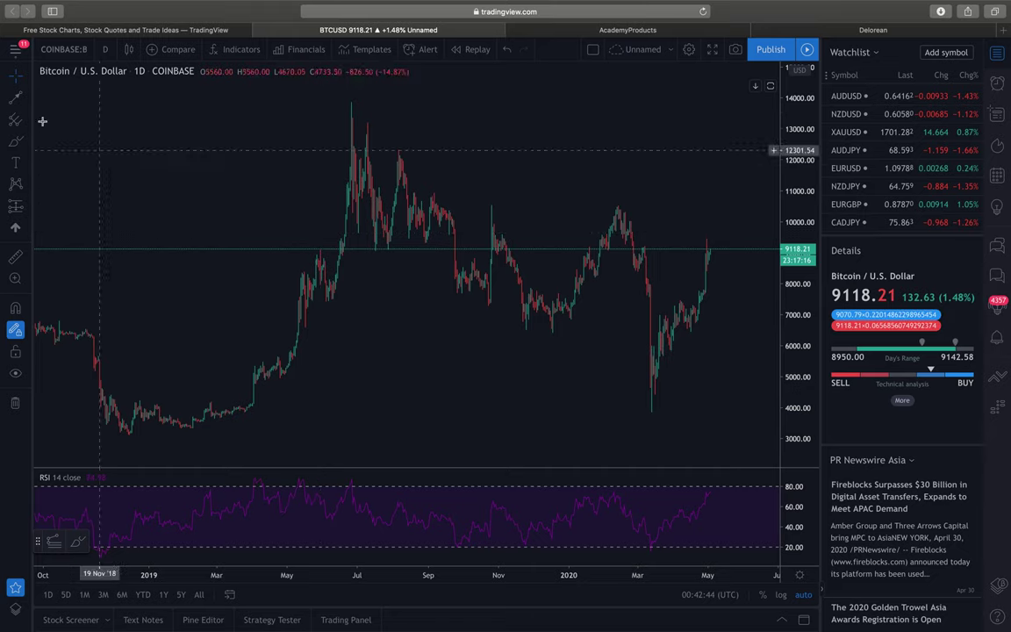
{"action": "left_click", "coordinate": [26, 96]}
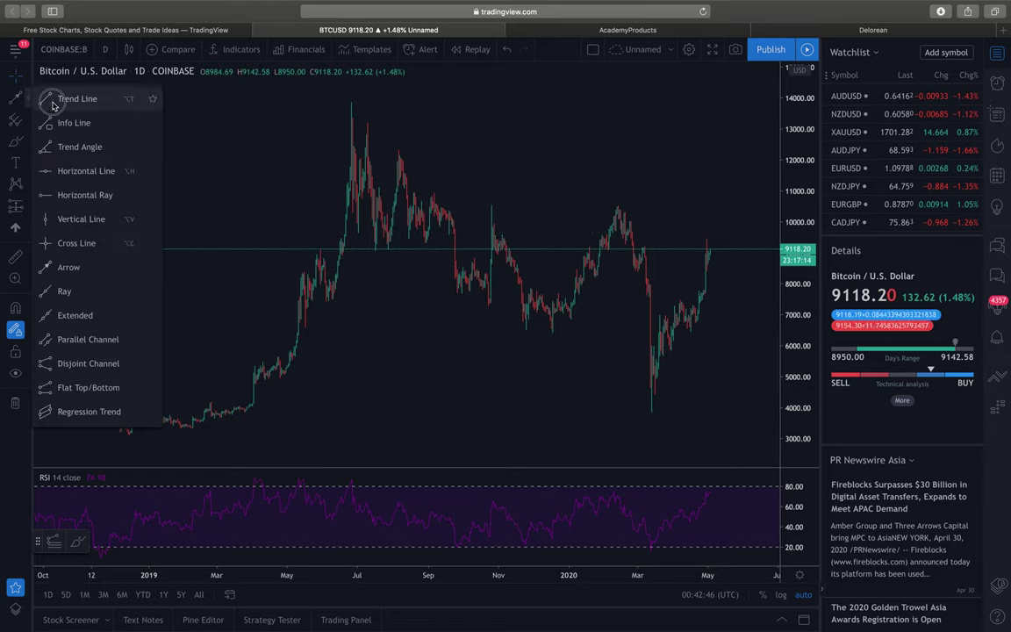
{"action": "left_click", "coordinate": [53, 103]}
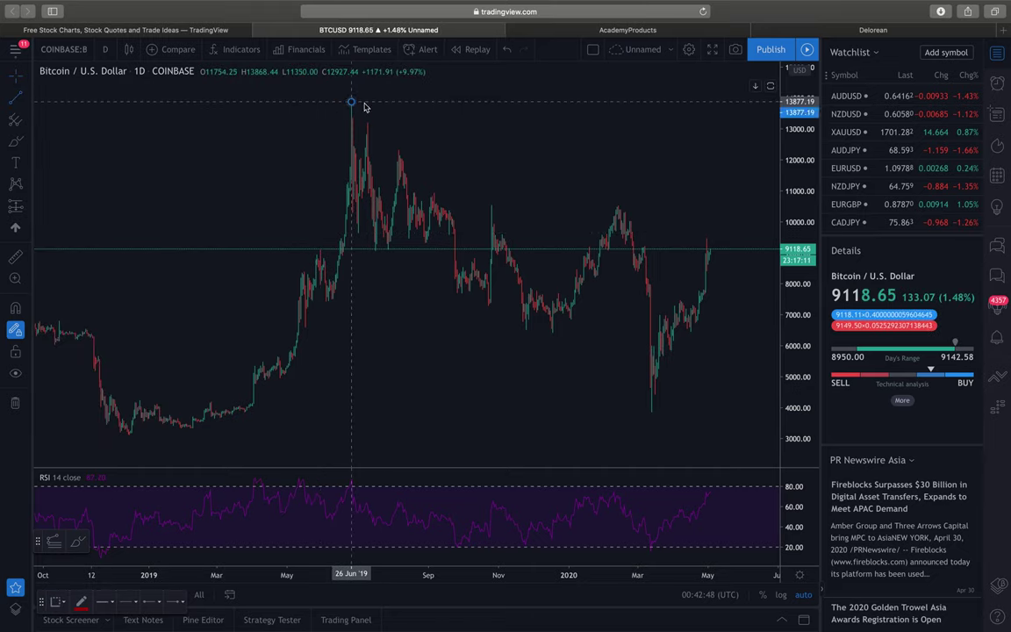
{"action": "left_click", "coordinate": [365, 107]}
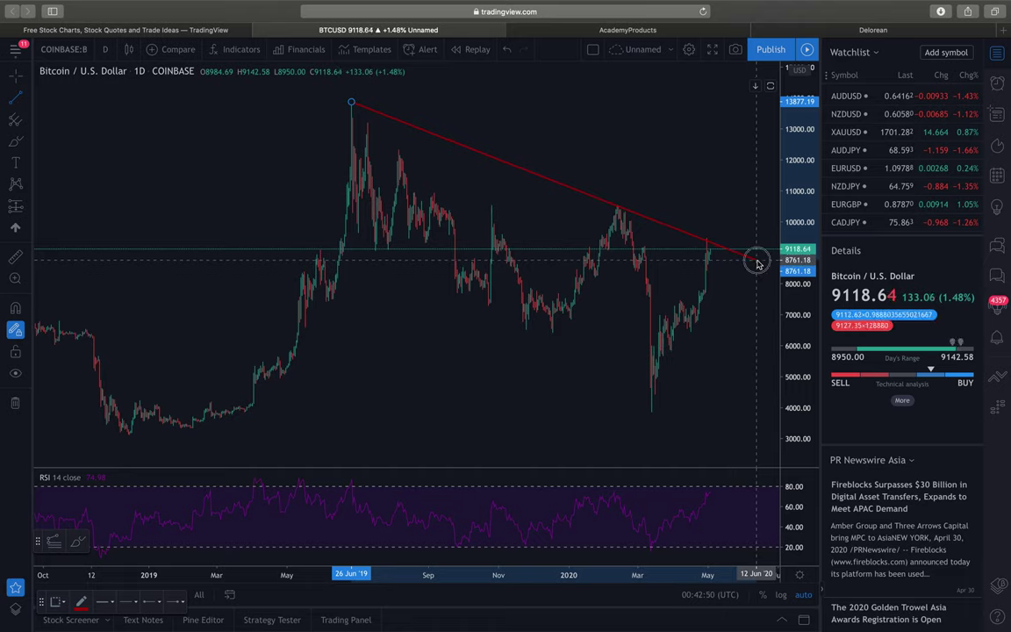
{"action": "left_click", "coordinate": [756, 260]}
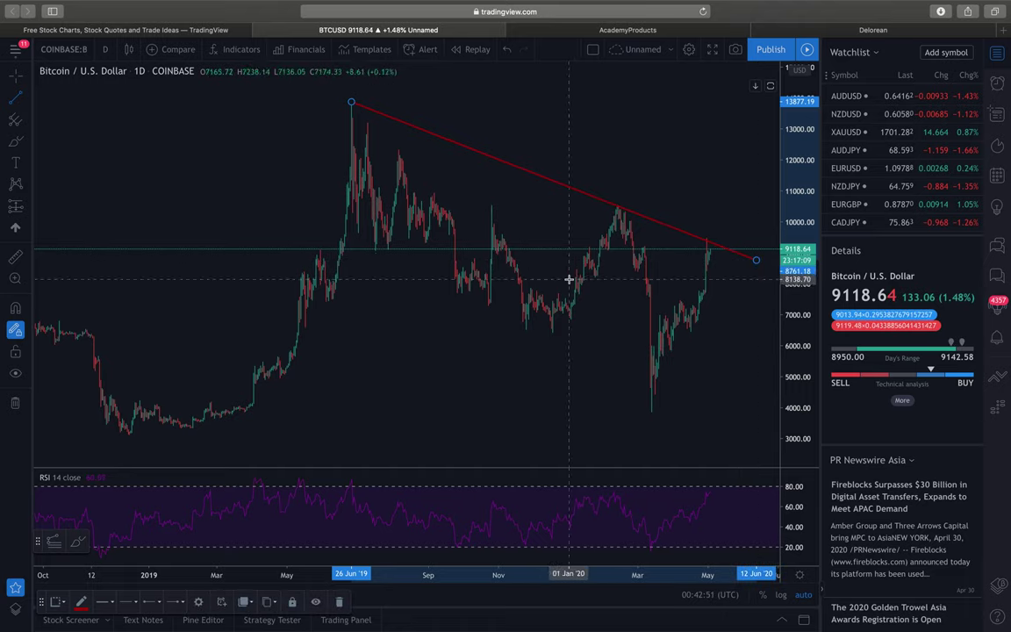
Draw a matching descending RSI trend line from its June 2019 high at 87.78
{"action": "left_click", "coordinate": [17, 101]}
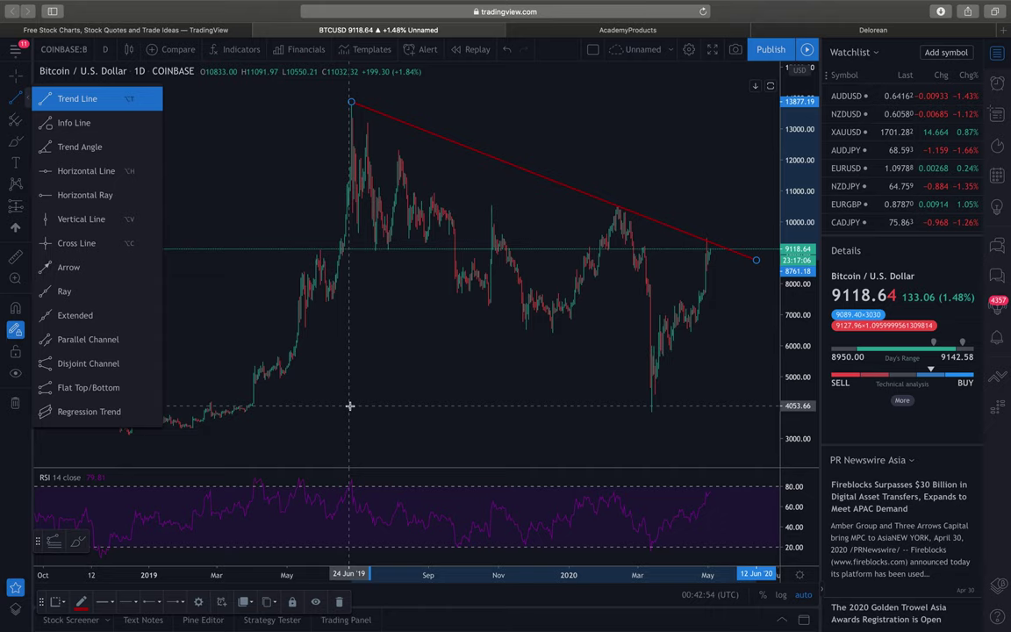
{"action": "left_click", "coordinate": [352, 478]}
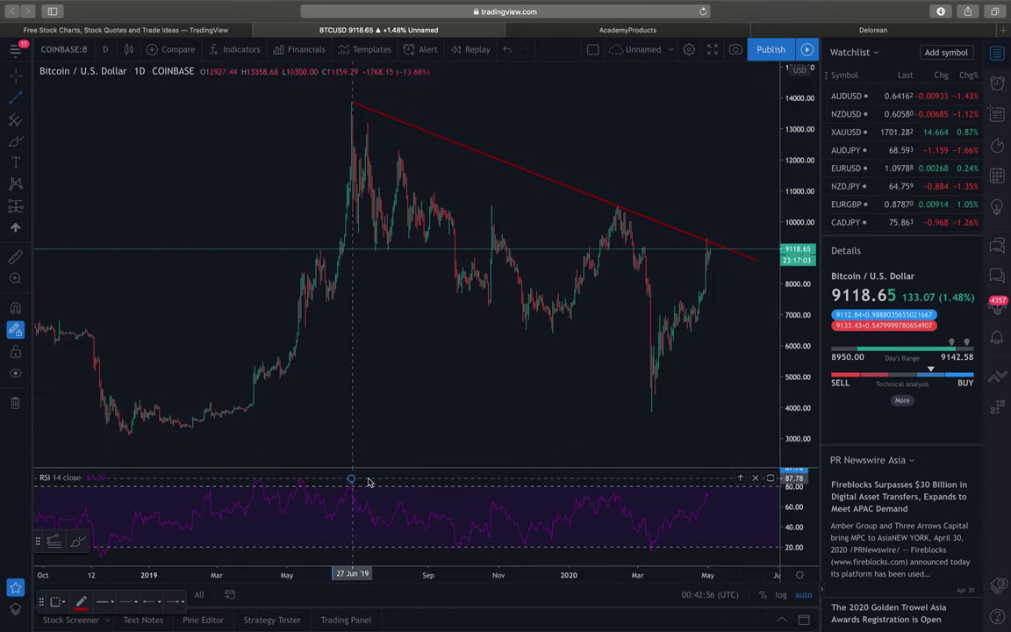
{"action": "left_click", "coordinate": [755, 497]}
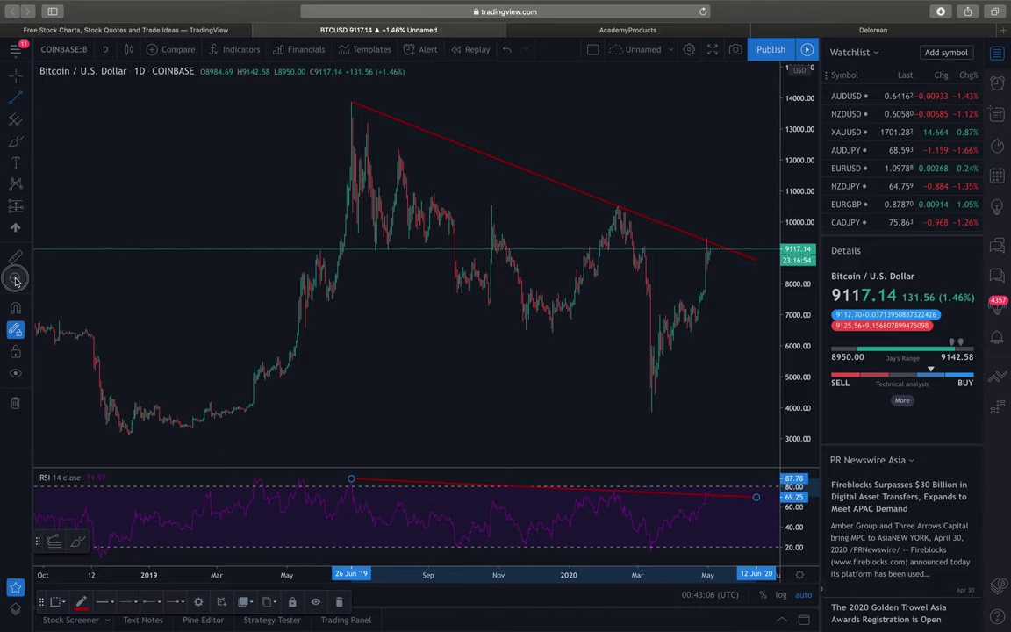
Rescale and resize the RSI pane, zooming back out to the Oct 2018–May 2020 range
{"action": "left_click_drag", "start_coordinate": [663, 208], "coordinate": [756, 355]}
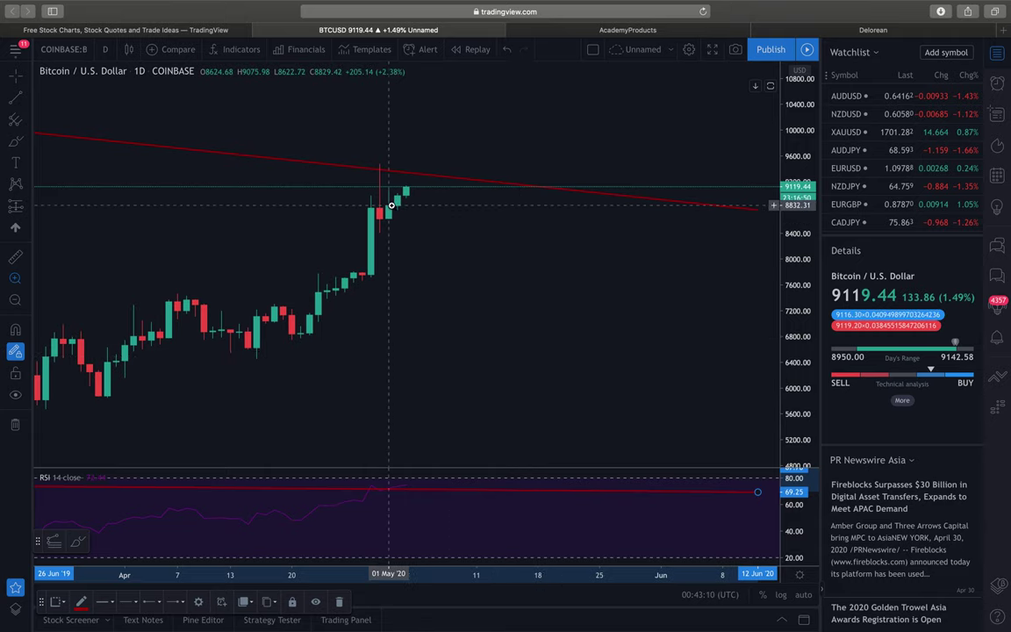
{"action": "left_click_drag", "start_coordinate": [790, 515], "coordinate": [787, 444]}
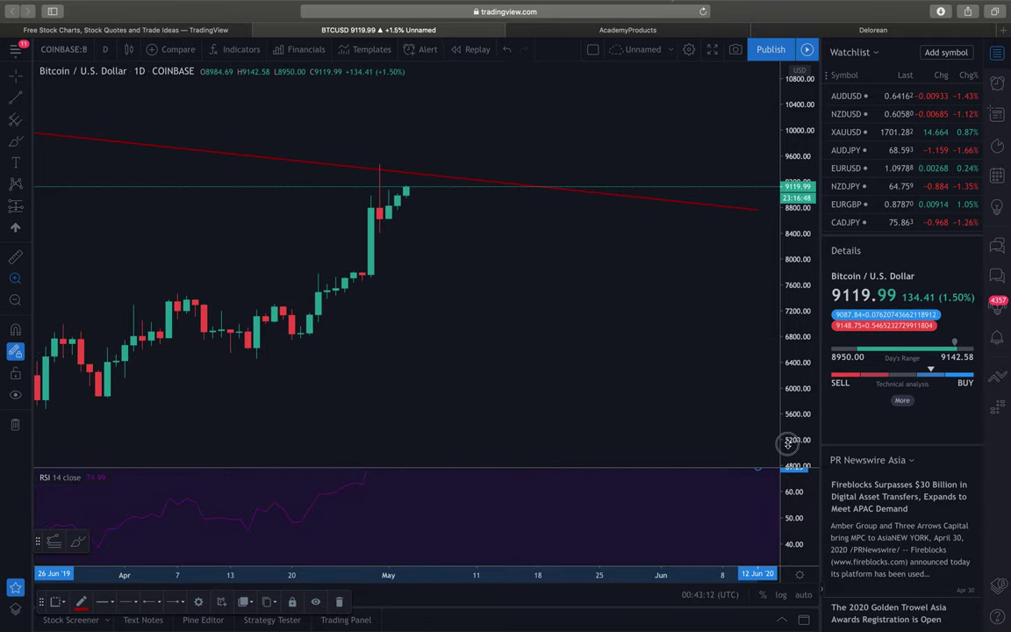
{"action": "left_click", "coordinate": [761, 473]}
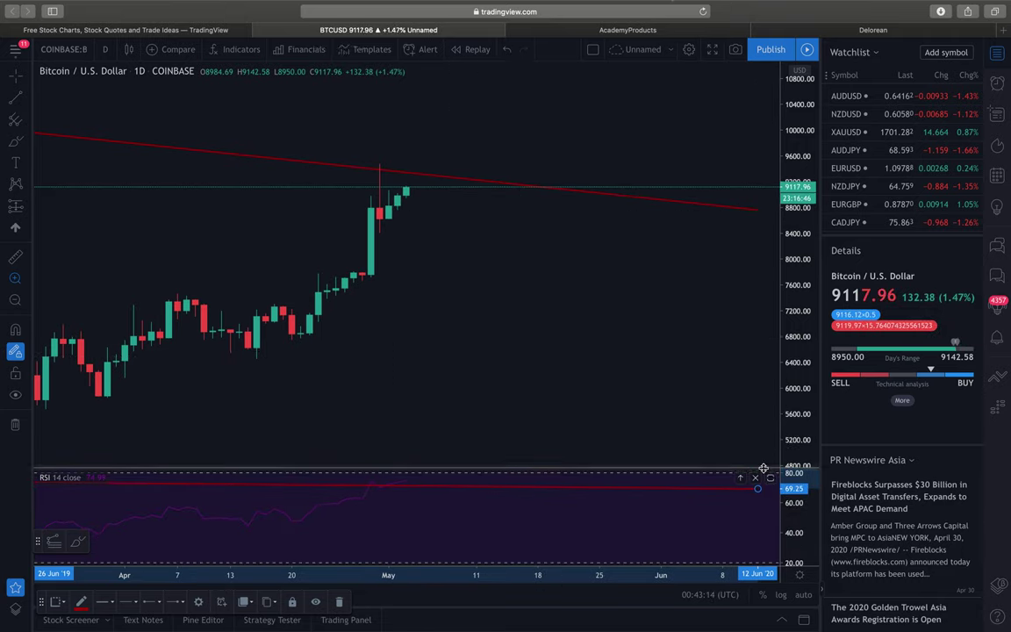
{"action": "left_click_drag", "start_coordinate": [762, 465], "coordinate": [734, 252]}
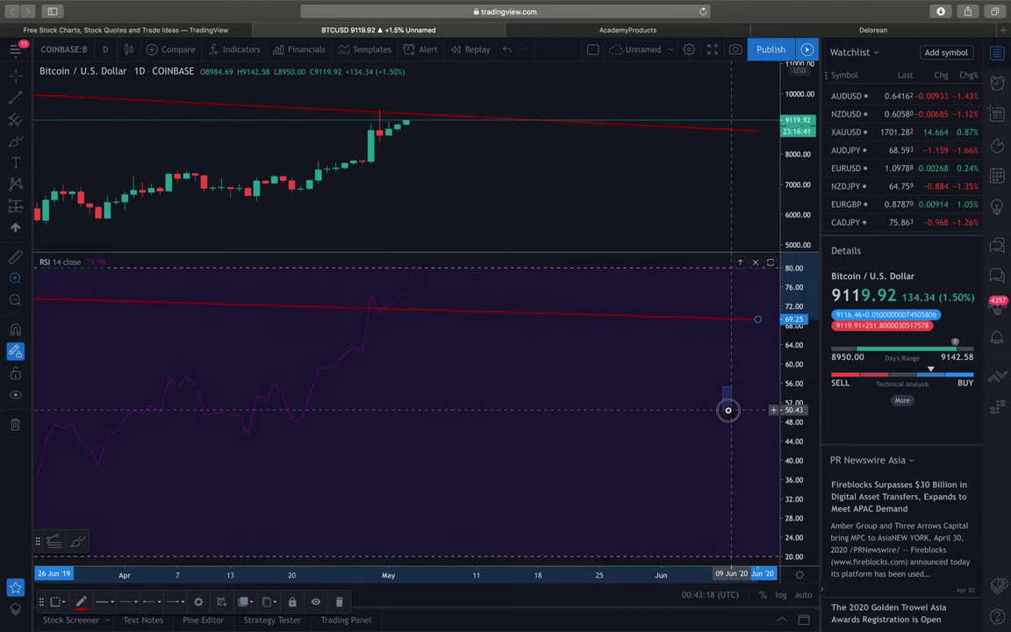
{"action": "left_click_drag", "start_coordinate": [670, 395], "coordinate": [254, 255]}
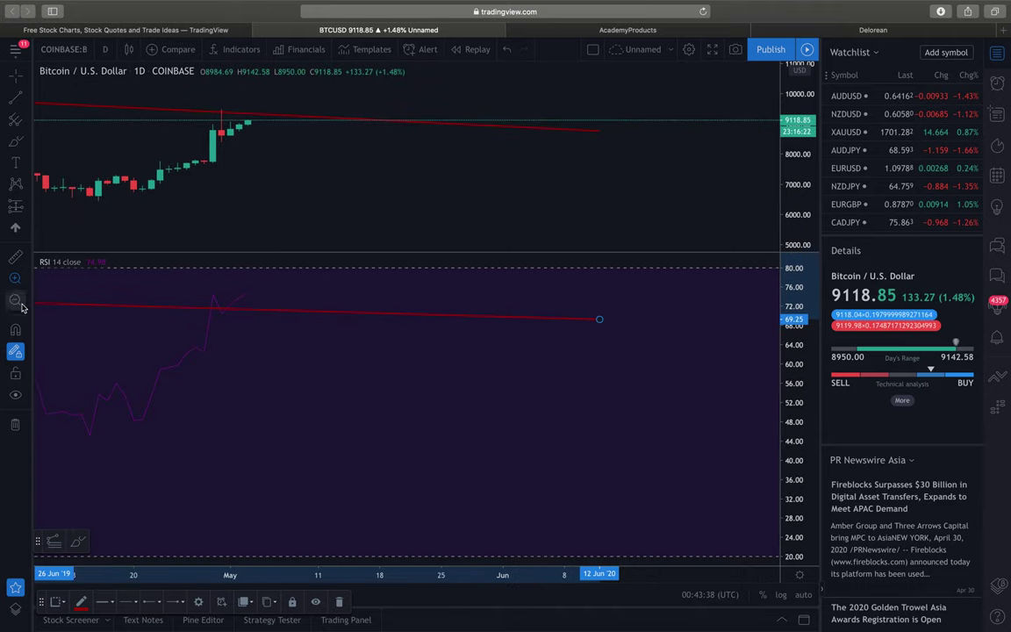
{"action": "left_click", "coordinate": [17, 301]}
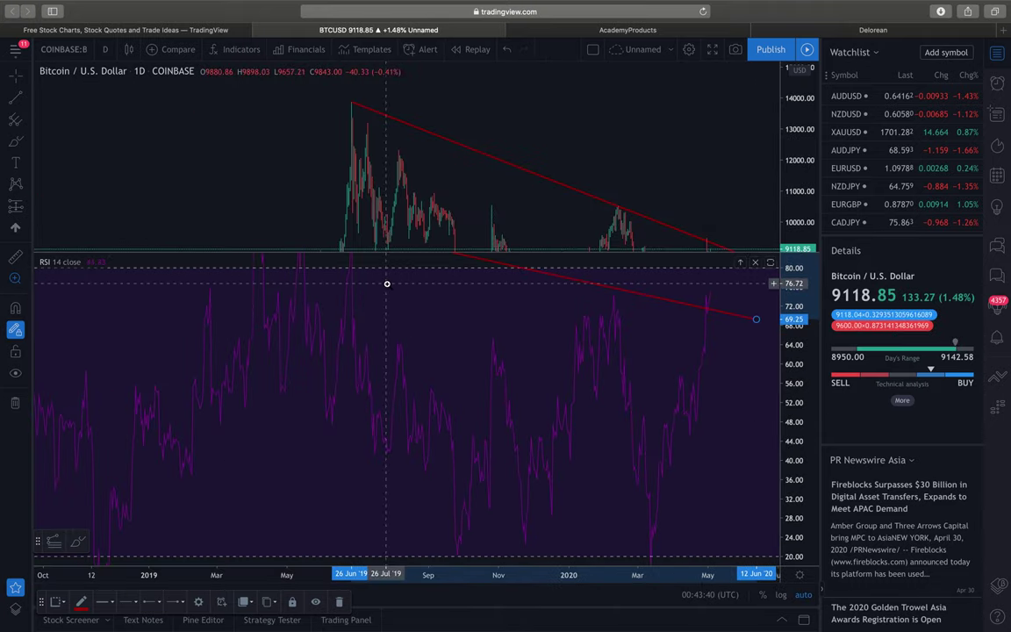
{"action": "left_click_drag", "start_coordinate": [590, 253], "coordinate": [614, 405]}
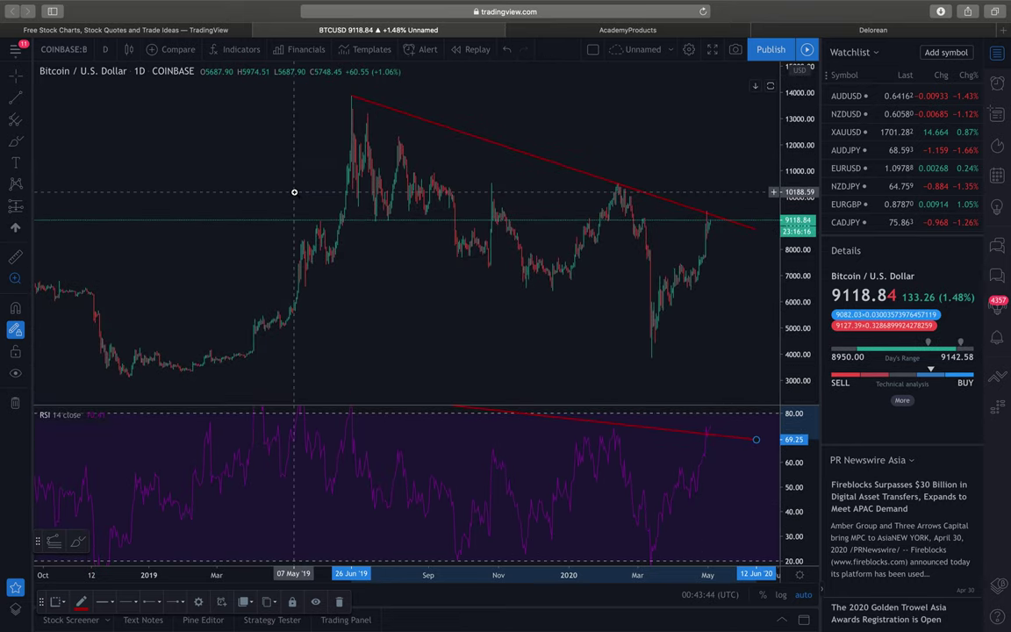
With the Brush, circle the trend-line breakout peak and draw an arrow up from the March 2020 low
{"action": "left_click", "coordinate": [15, 141]}
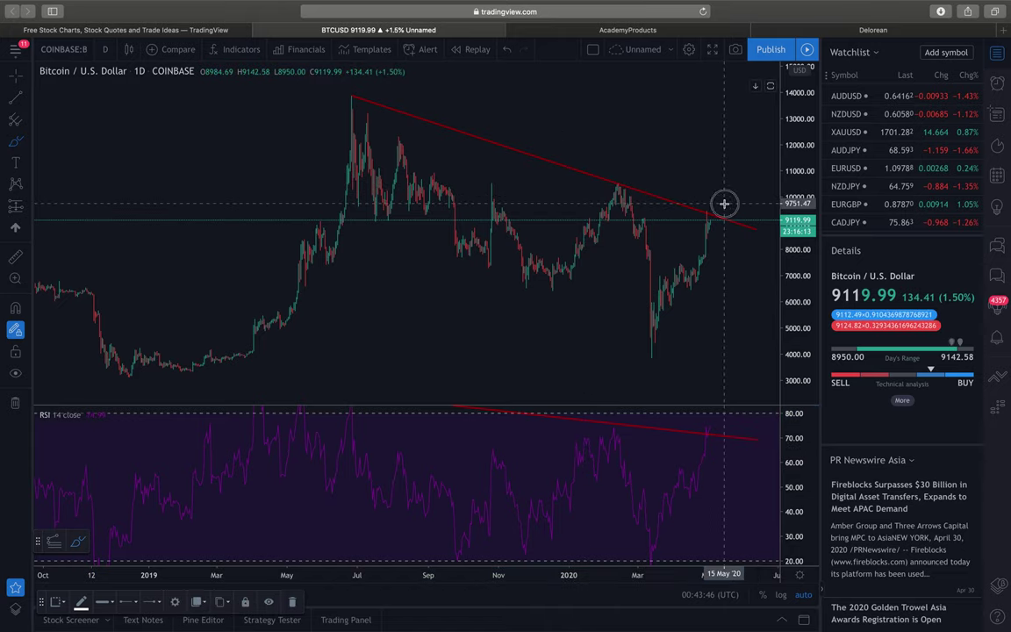
{"action": "mouse_move", "coordinate": [723, 203]}
{"action": "left_mouse_down"}
{"action": "mouse_move", "coordinate": [738, 226]}
{"action": "mouse_move", "coordinate": [709, 224]}
{"action": "left_mouse_up"}
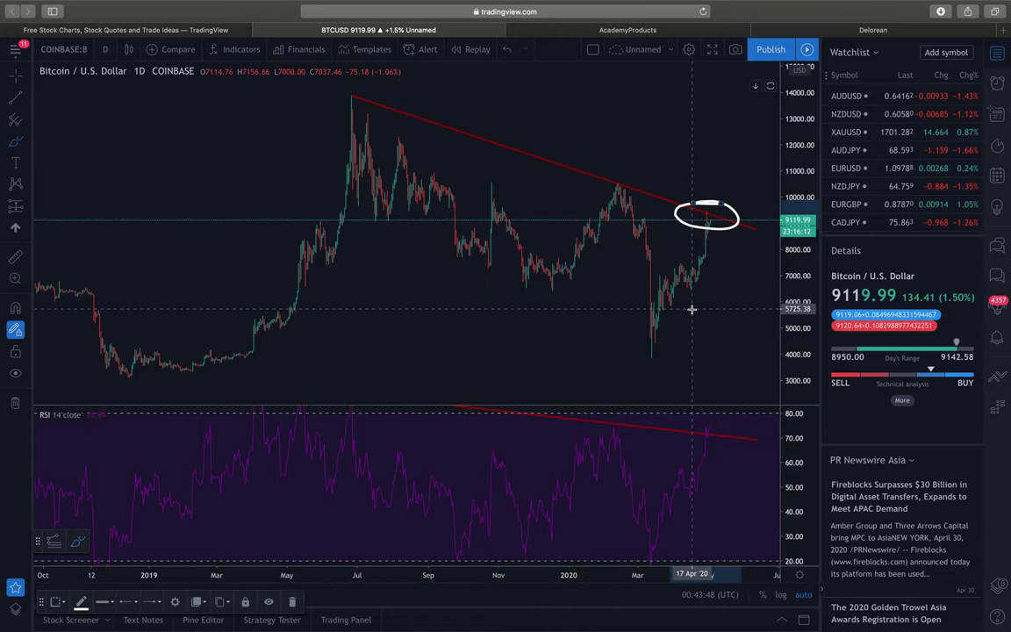
{"action": "mouse_move", "coordinate": [651, 354]}
{"action": "left_mouse_down"}
{"action": "mouse_move", "coordinate": [670, 293]}
{"action": "mouse_move", "coordinate": [700, 264]}
{"action": "mouse_move", "coordinate": [718, 181]}
{"action": "mouse_move", "coordinate": [728, 205]}
{"action": "left_mouse_up"}
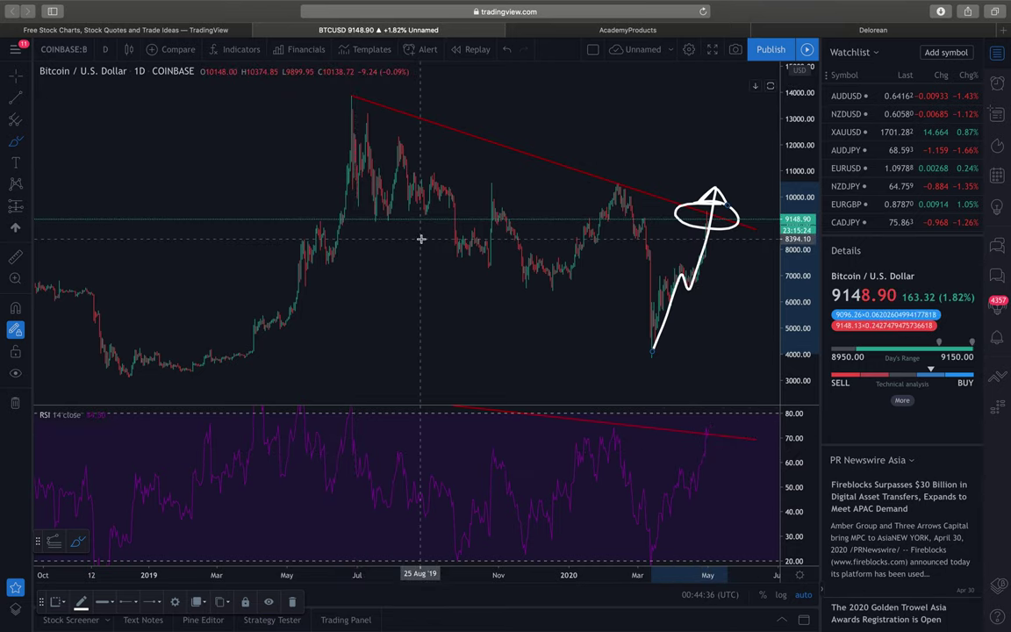
Switch the Bitcoin chart to 1-hour, then 15-minute candles, and stretch the price scale
{"action": "left_click", "coordinate": [105, 49]}
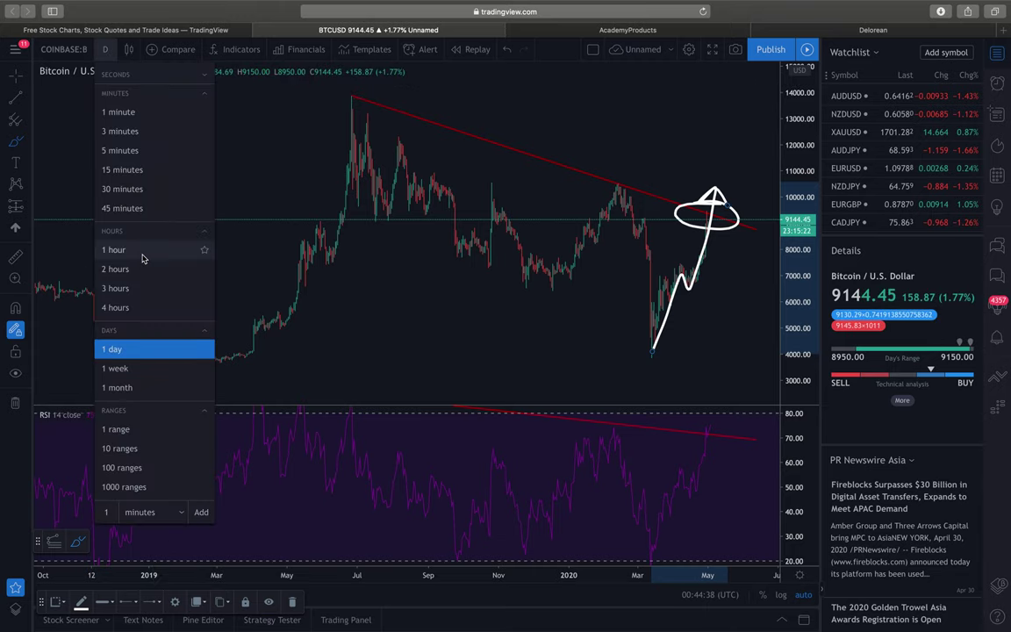
{"action": "left_click", "coordinate": [162, 250]}
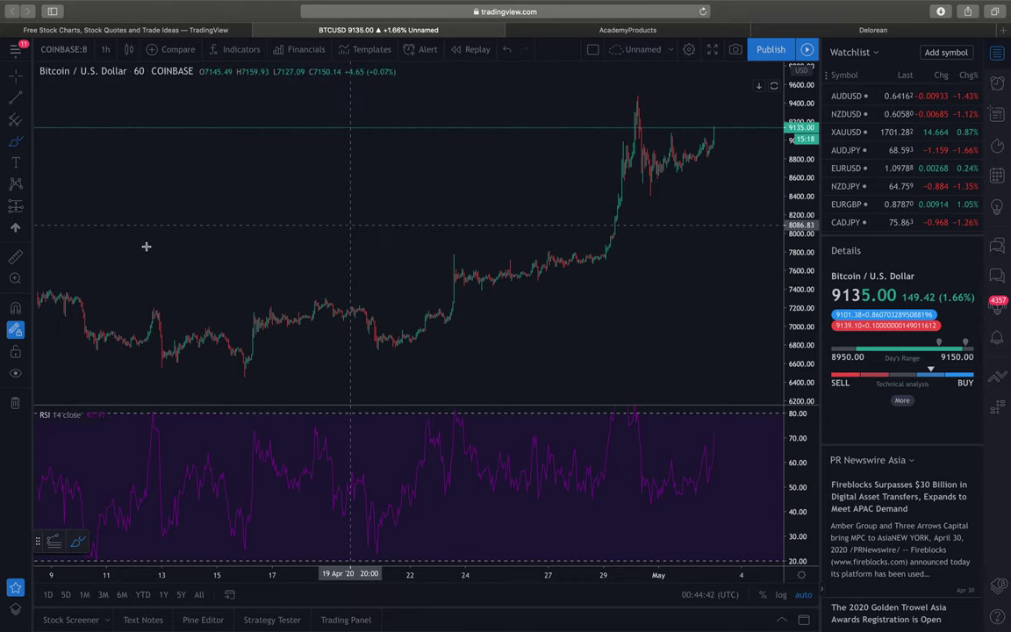
{"action": "left_click", "coordinate": [106, 50]}
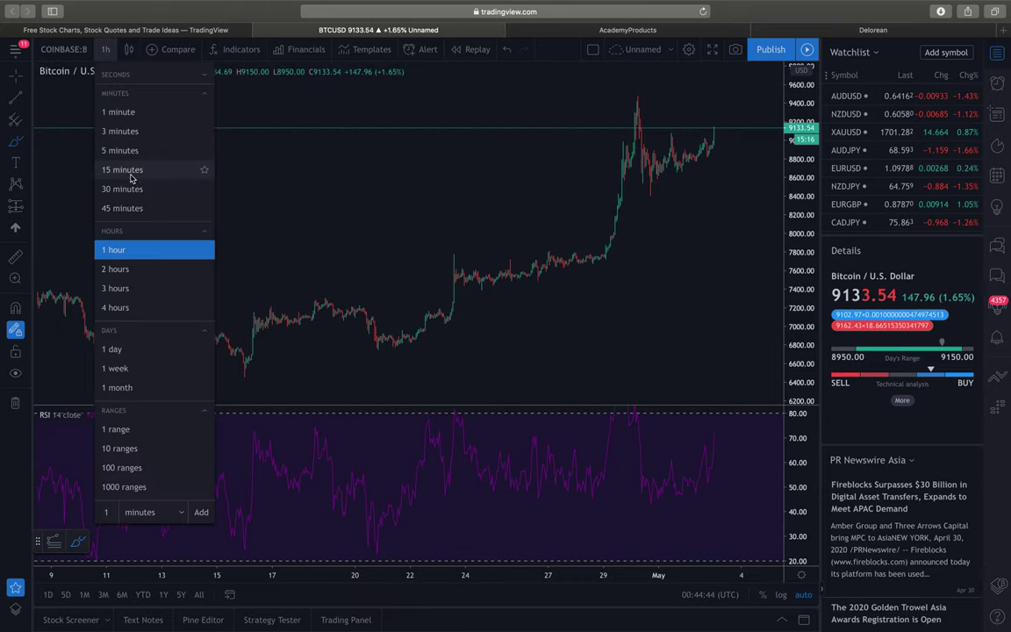
{"action": "left_click", "coordinate": [127, 169]}
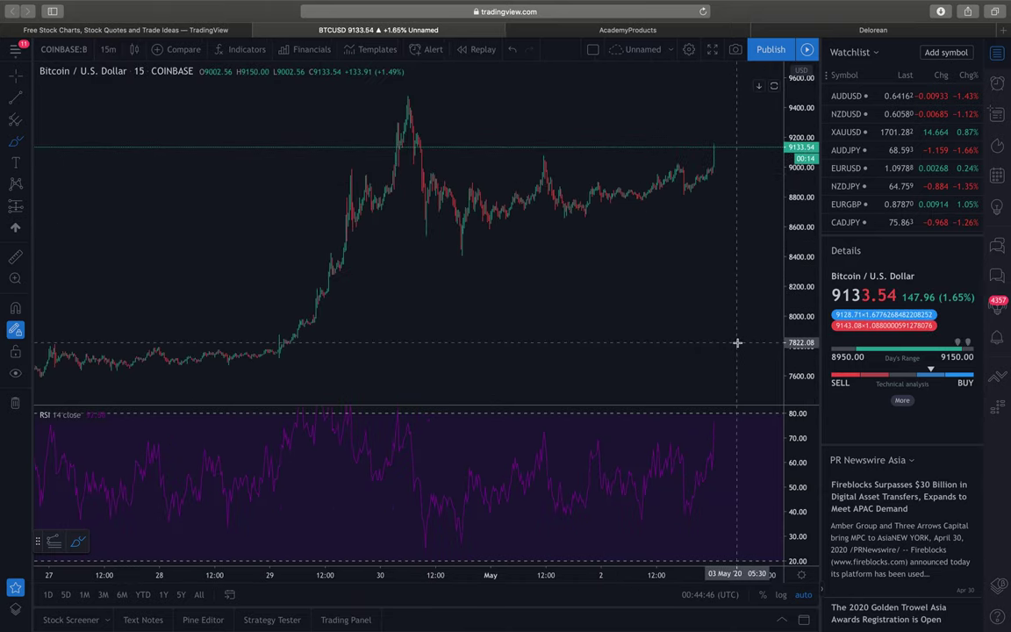
{"action": "left_click_drag", "start_coordinate": [801, 236], "coordinate": [782, 118]}
Draw trend lines from the 30 Apr price dip and from the RSI low to the right edge
{"action": "left_click", "coordinate": [16, 98]}
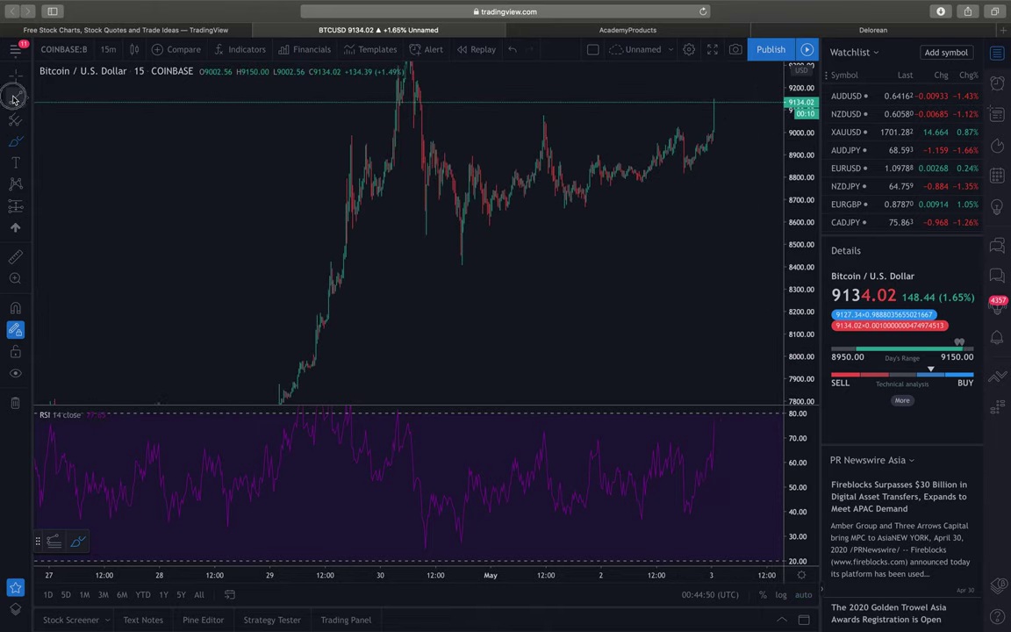
{"action": "left_click", "coordinate": [461, 265]}
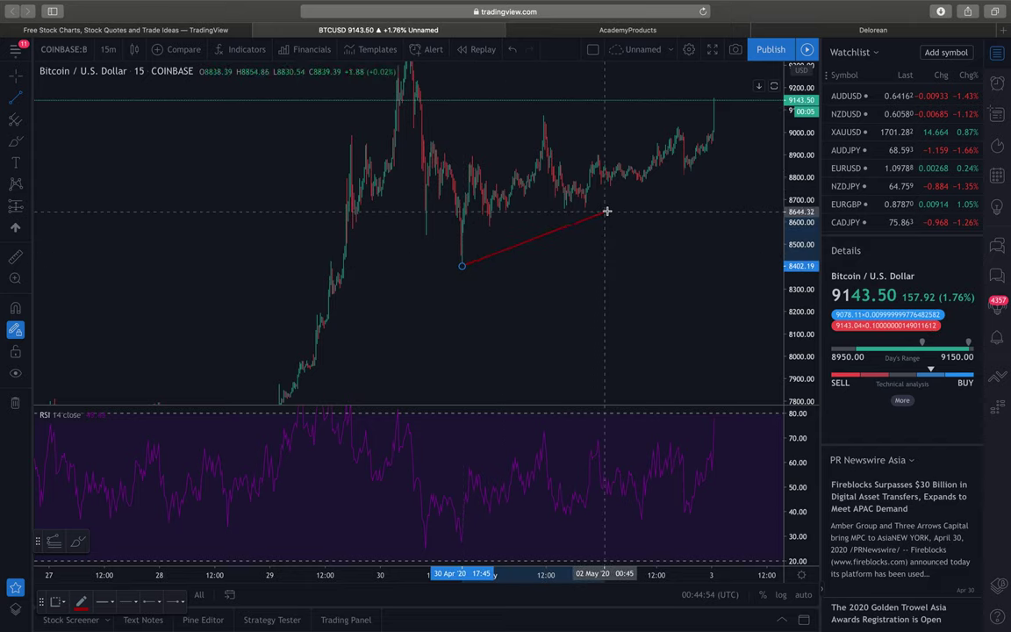
{"action": "left_click", "coordinate": [767, 124]}
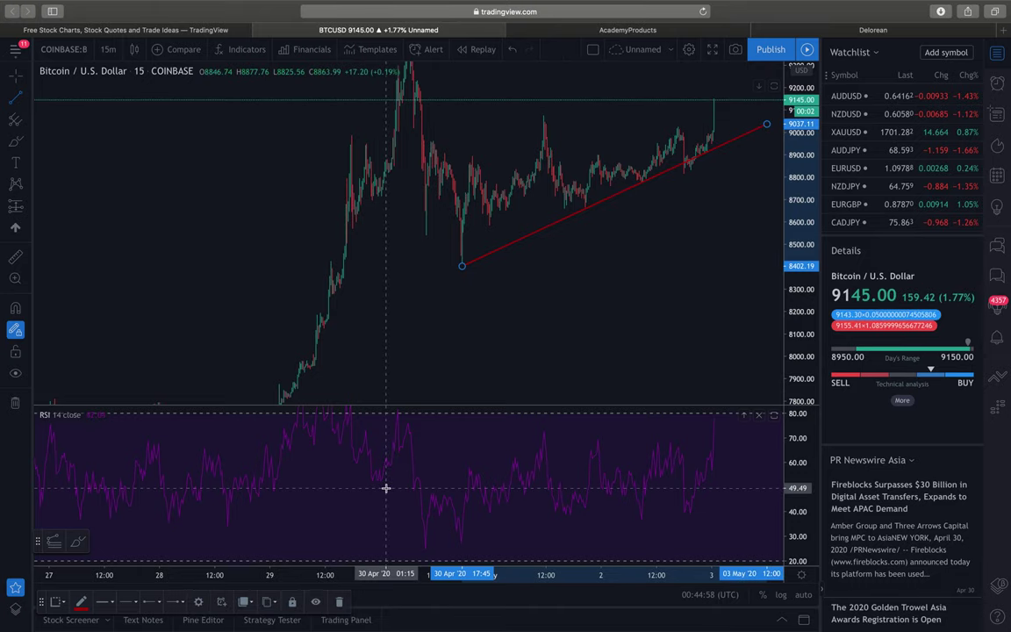
{"action": "left_click", "coordinate": [25, 97]}
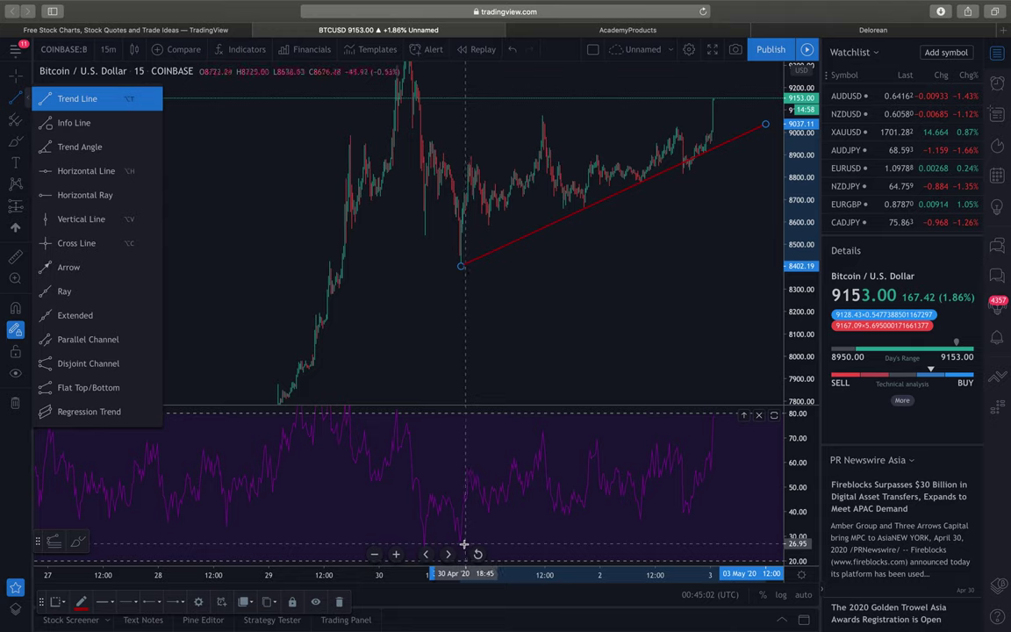
{"action": "left_click", "coordinate": [460, 544]}
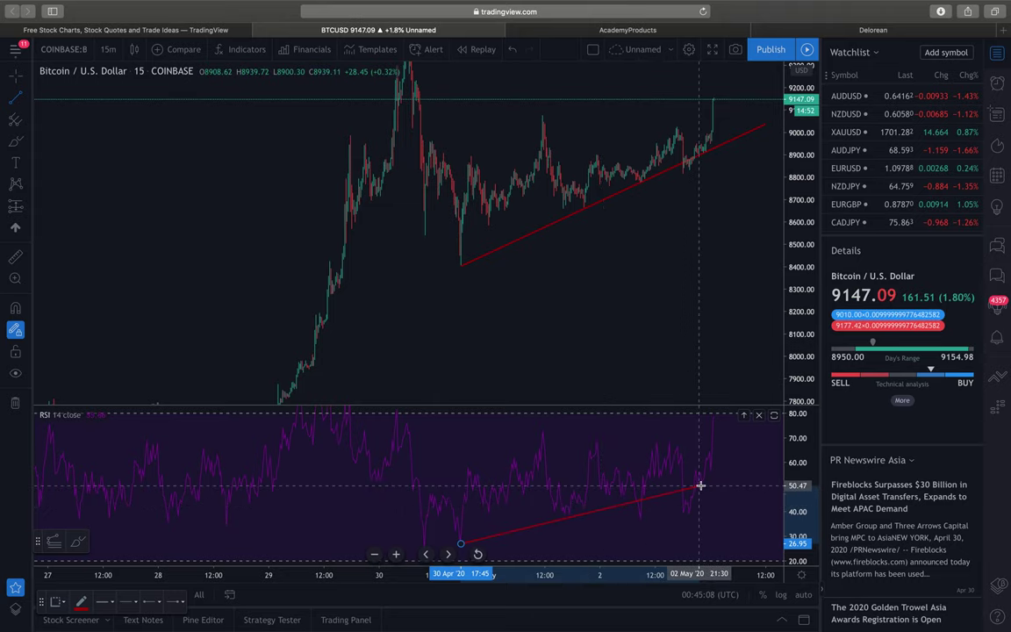
{"action": "left_click", "coordinate": [775, 461]}
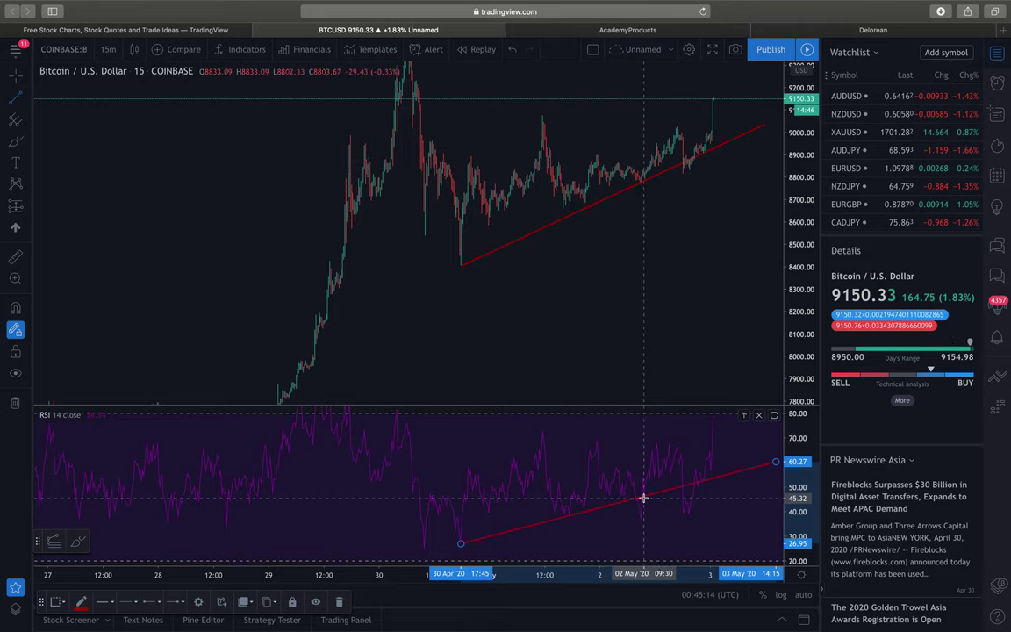
Squeeze the price scale to show more range and hide all trend lines
{"action": "left_click", "coordinate": [631, 165]}
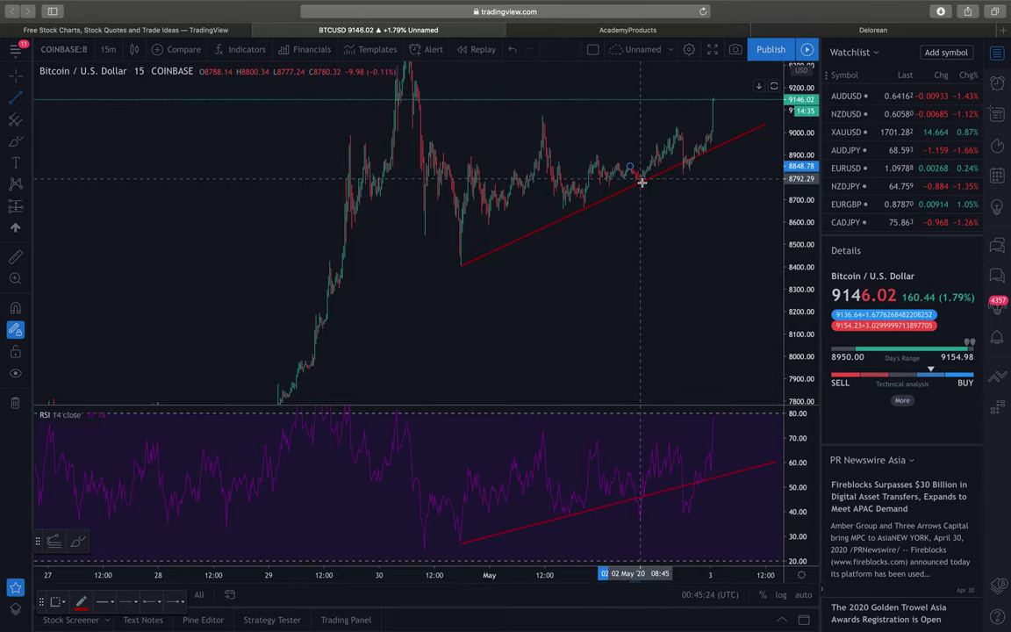
{"action": "left_click", "coordinate": [644, 184]}
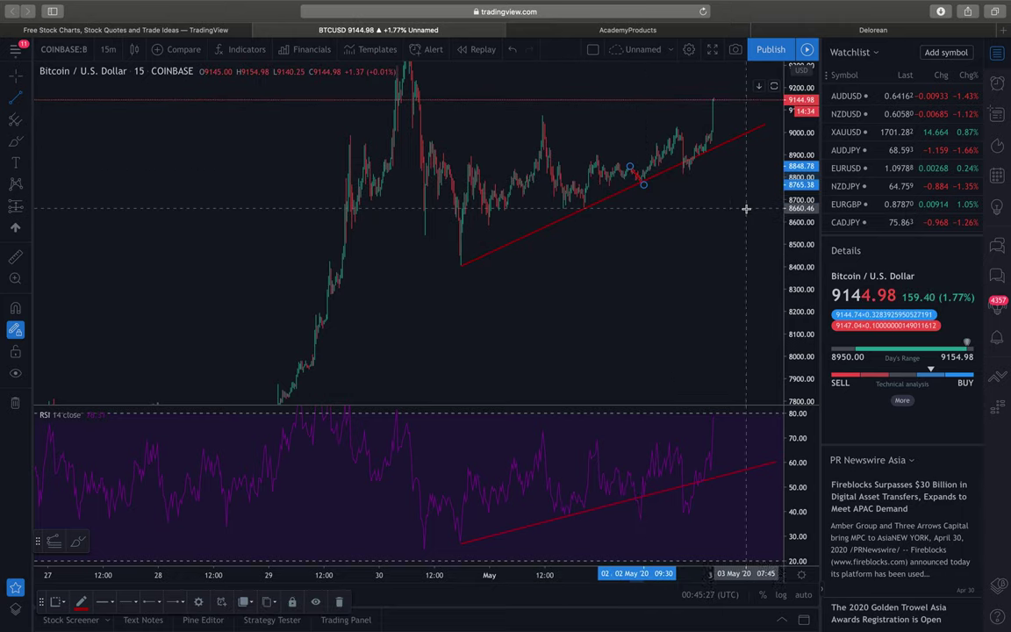
{"action": "left_click_drag", "start_coordinate": [814, 145], "coordinate": [815, 202]}
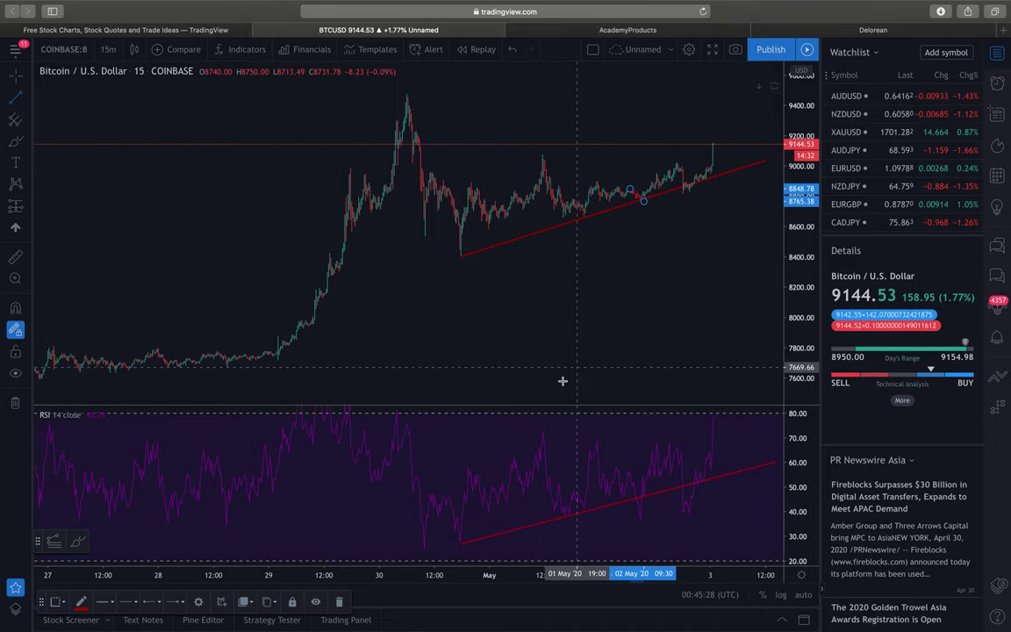
{"action": "left_click", "coordinate": [15, 373]}
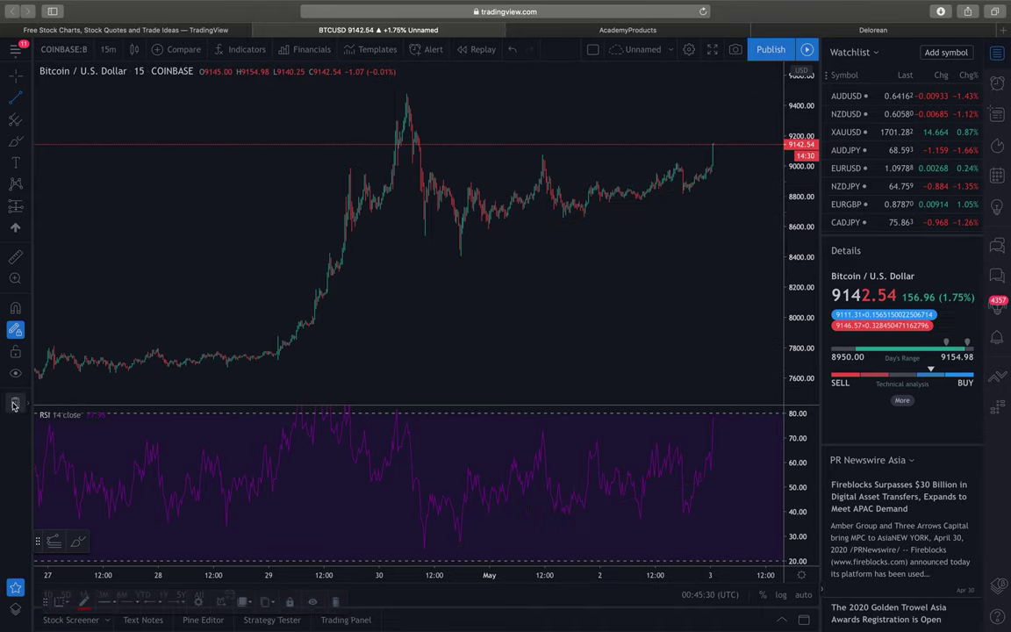
Draw an arrow from the 30 Apr price peak pointing down near 8460
{"action": "left_click", "coordinate": [22, 103]}
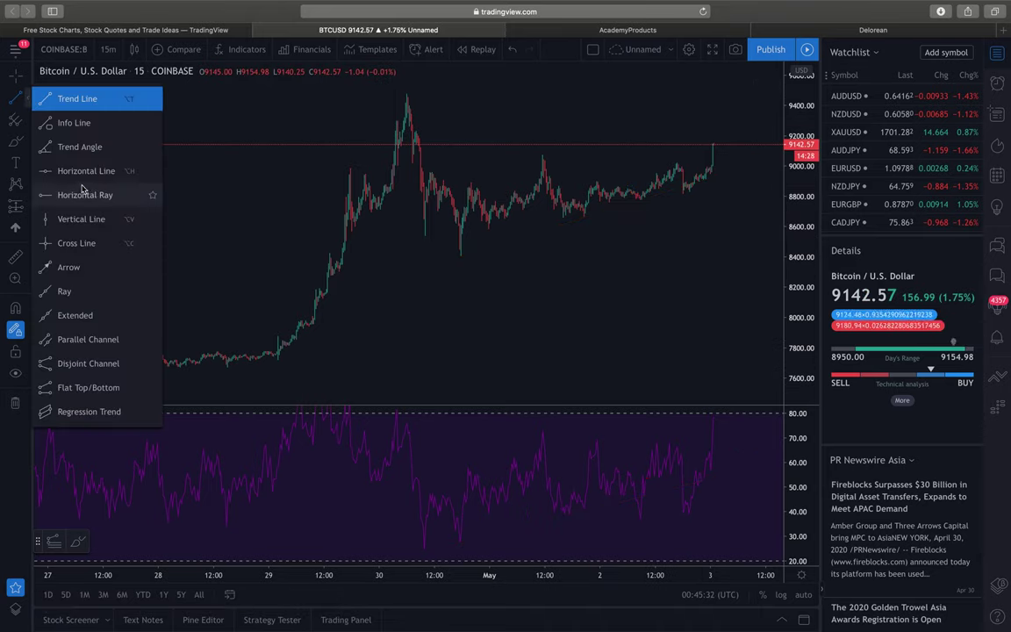
{"action": "left_click", "coordinate": [79, 266]}
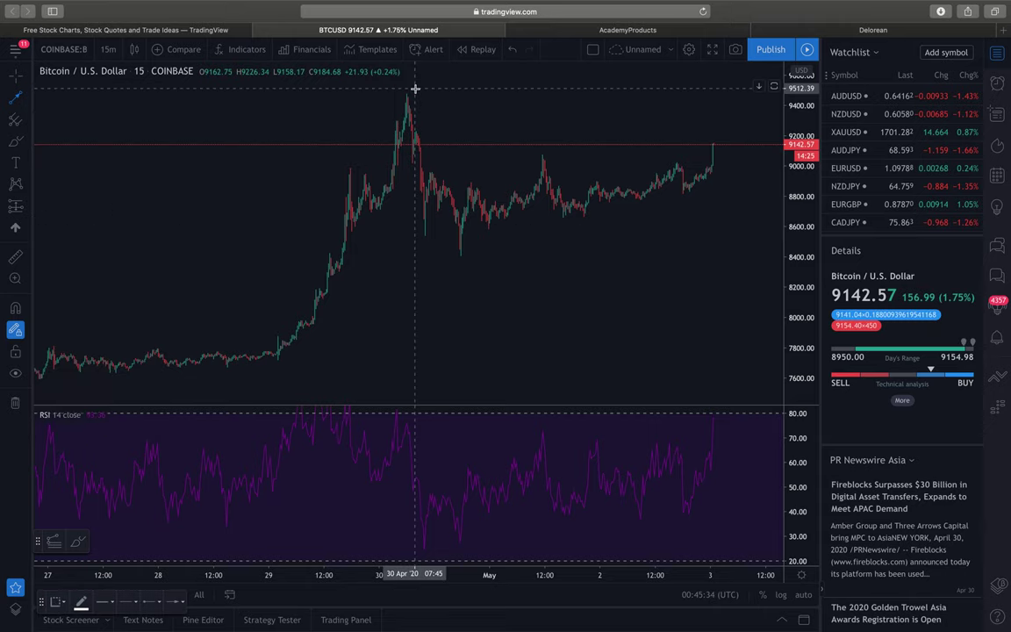
{"action": "left_click", "coordinate": [408, 93]}
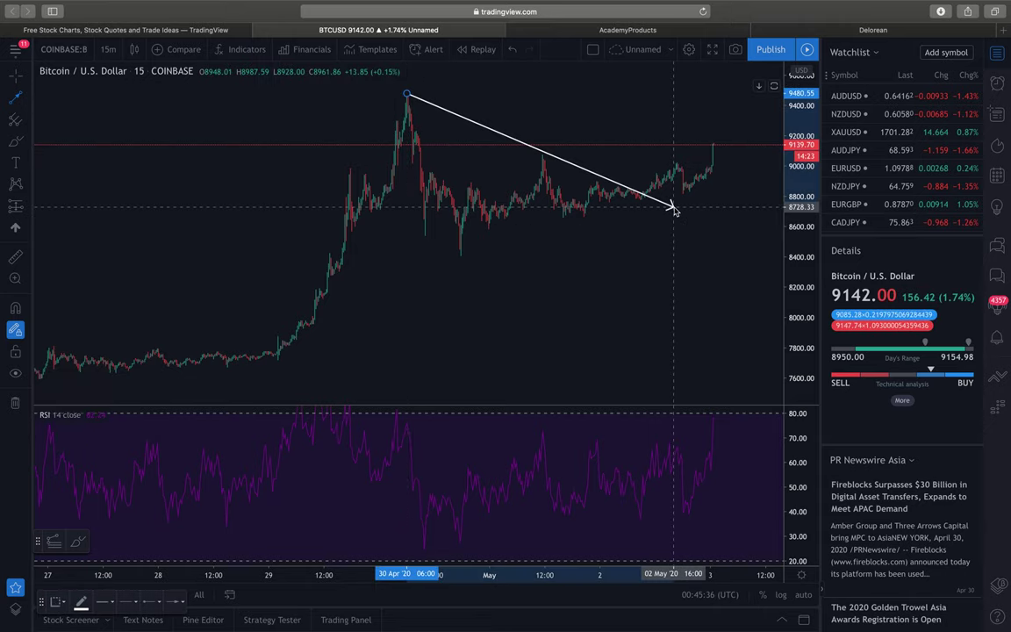
{"action": "left_click", "coordinate": [744, 247]}
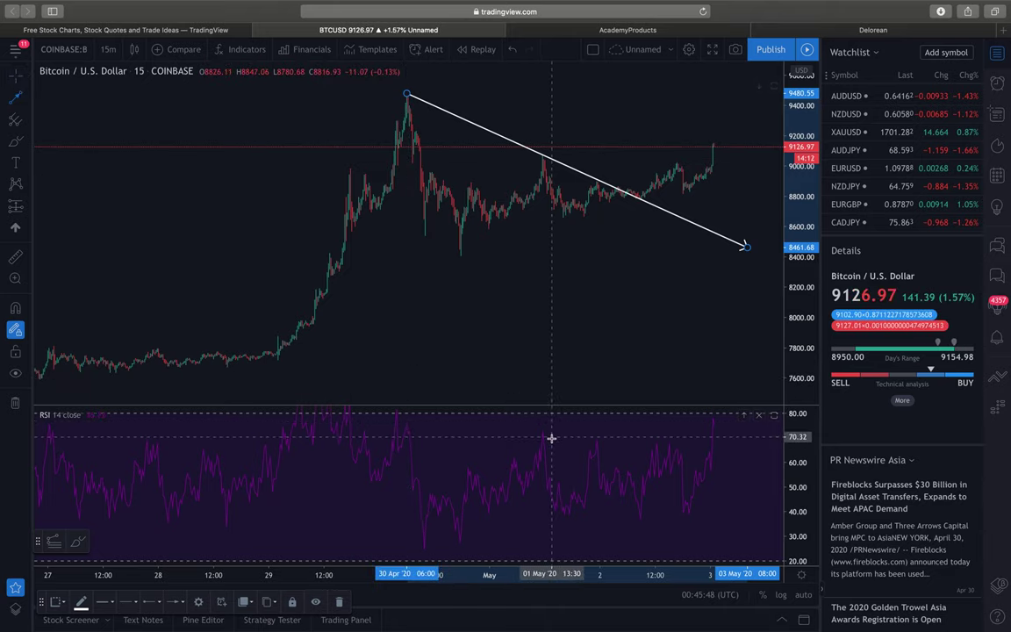
Draw a trend line from the RSI peak falling to the right
{"action": "left_click", "coordinate": [27, 143]}
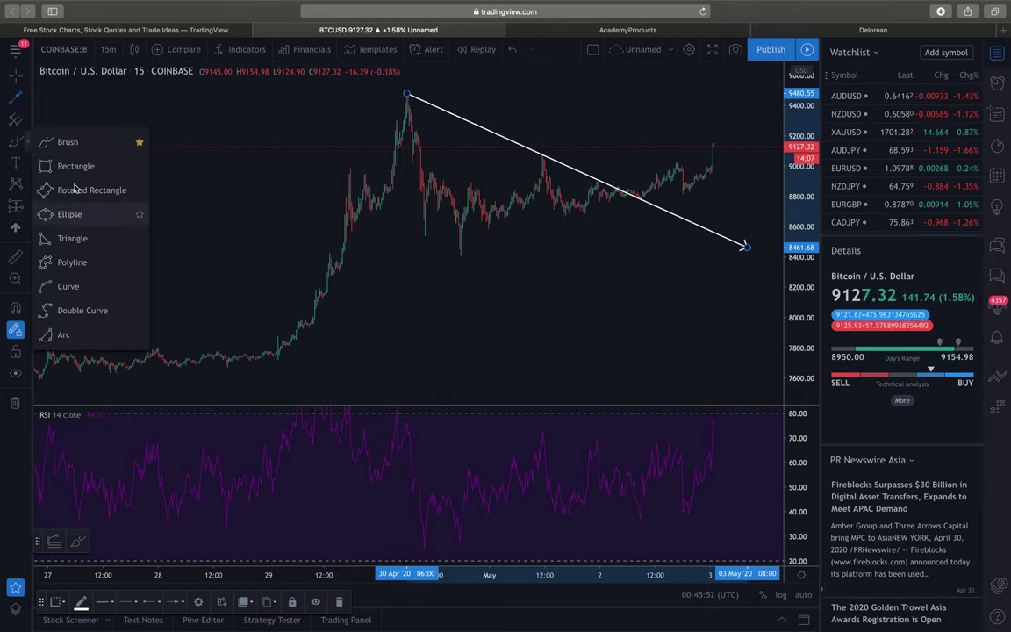
{"action": "left_click", "coordinate": [27, 94]}
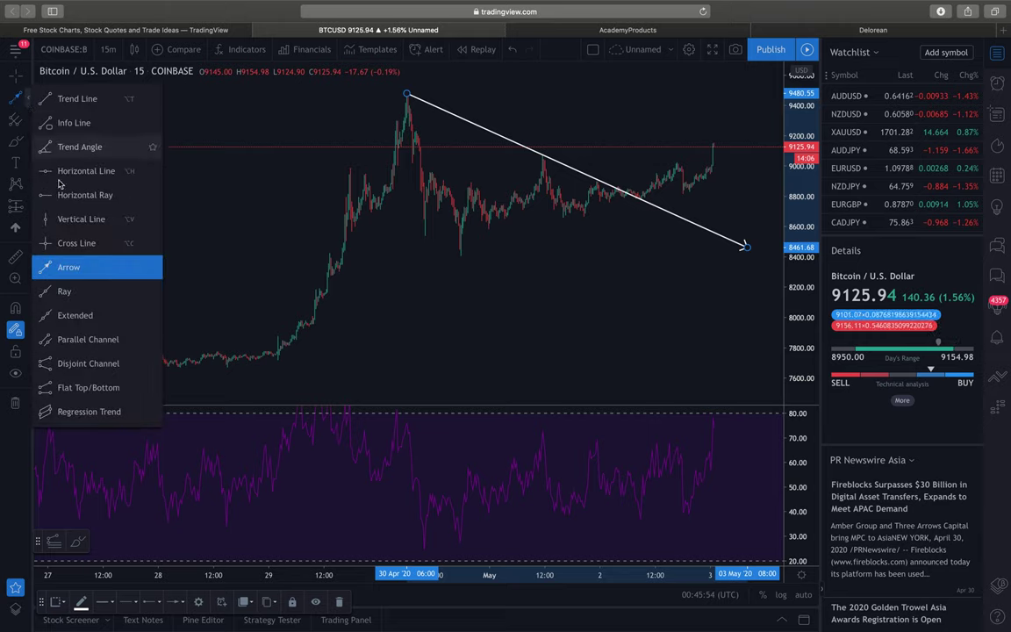
{"action": "left_click", "coordinate": [68, 99]}
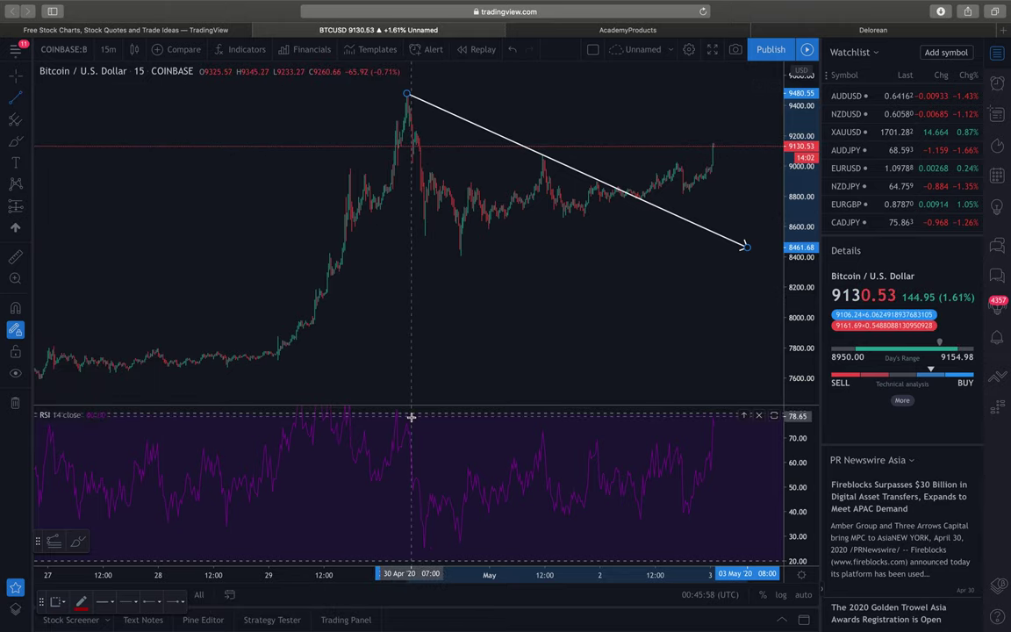
{"action": "left_click", "coordinate": [405, 422]}
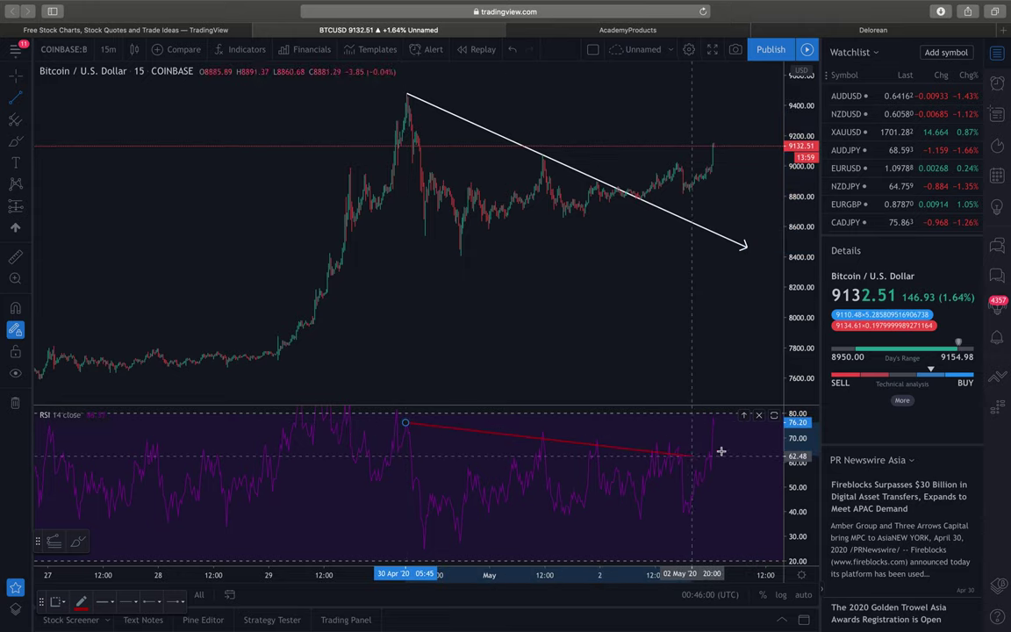
{"action": "left_click", "coordinate": [757, 445]}
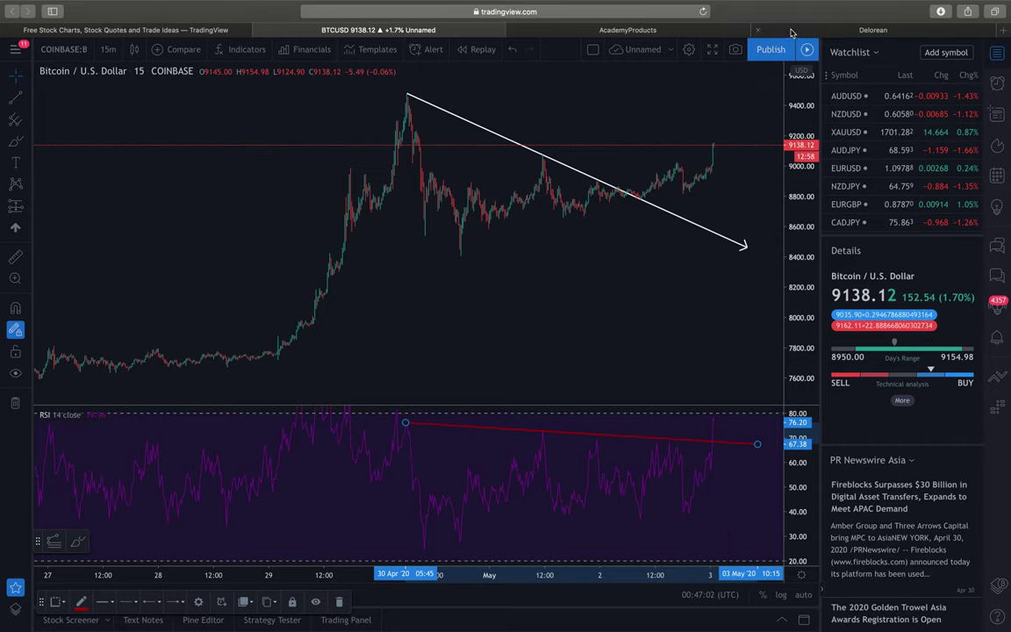
Bring the Delorean tab with the GBPCAD 1-hour chart to the front
{"action": "left_click", "coordinate": [873, 30]}
{"action": "left_click", "coordinate": [888, 240]}
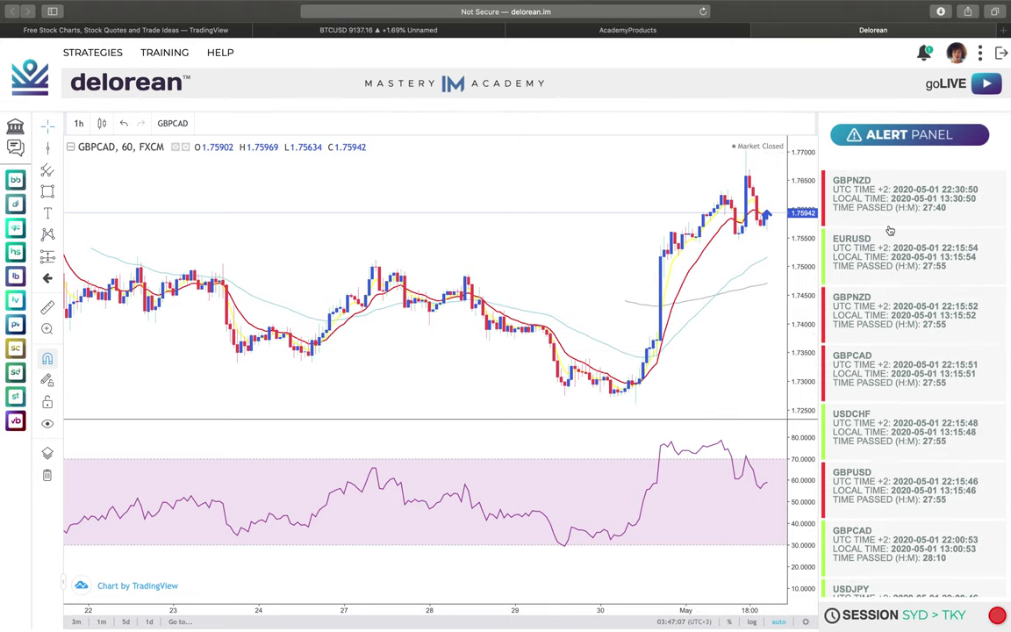
{"action": "left_click", "coordinate": [889, 228]}
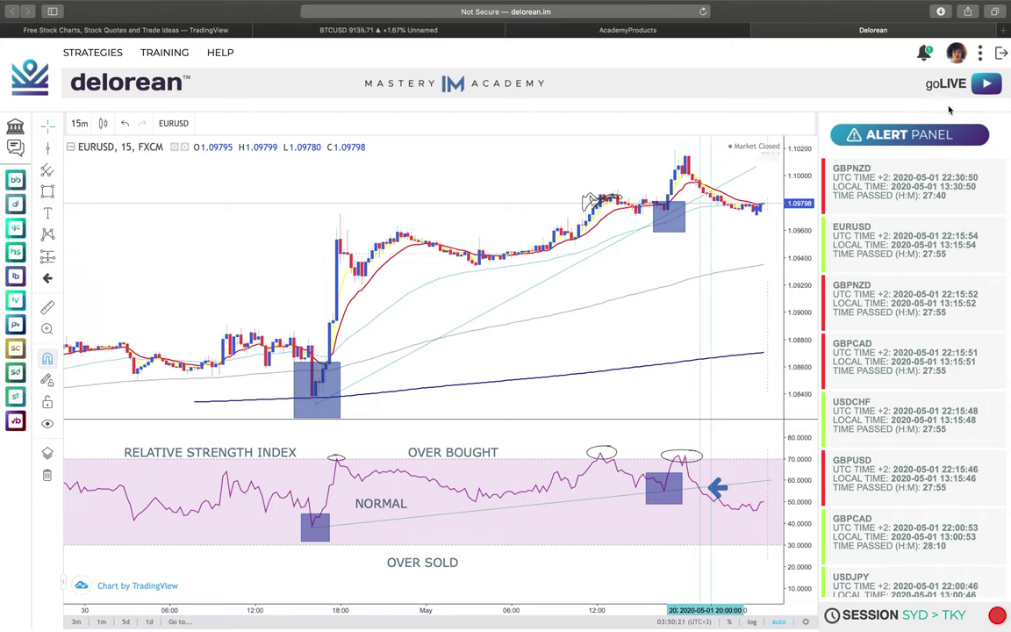
Load tradingview.com in a new tab, search US30 and open DOW JONES 30's full-featured chart
{"action": "left_click", "coordinate": [1005, 31]}
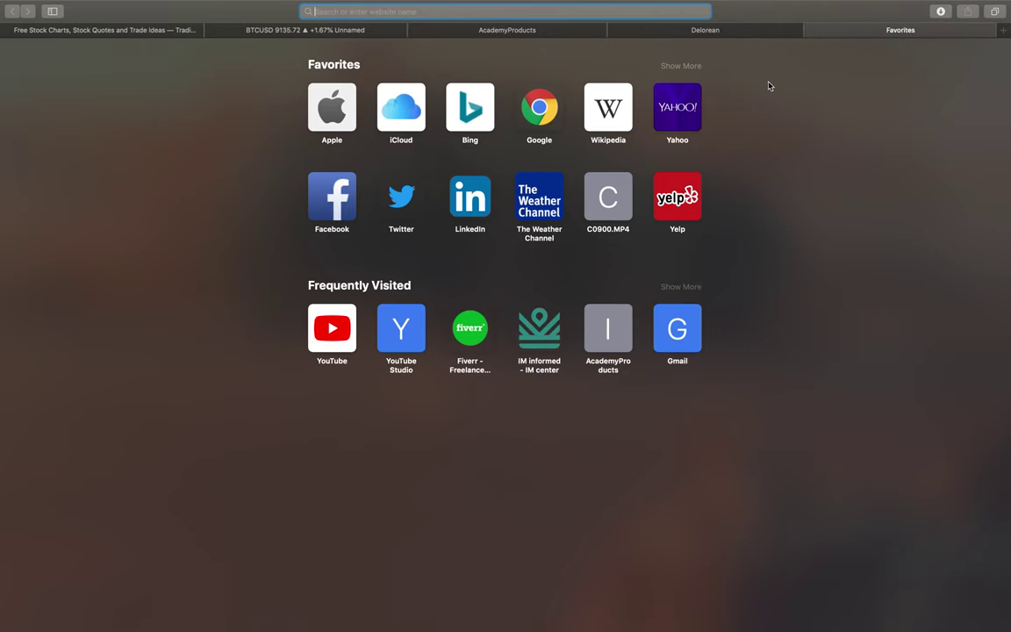
{"action": "type", "text": "TRADingview.com"}
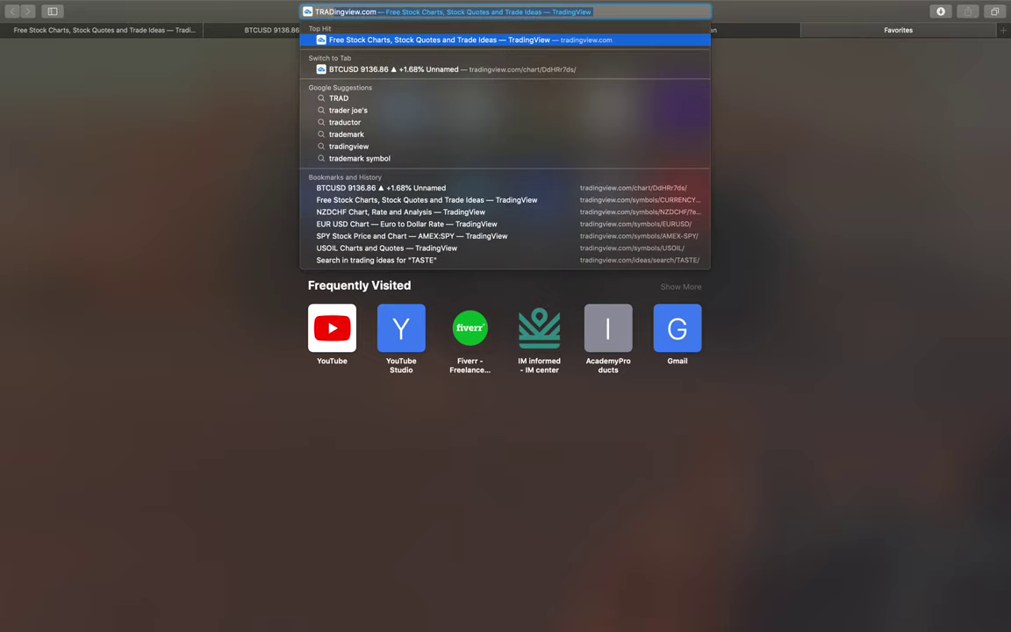
{"action": "key", "text": "Return"}
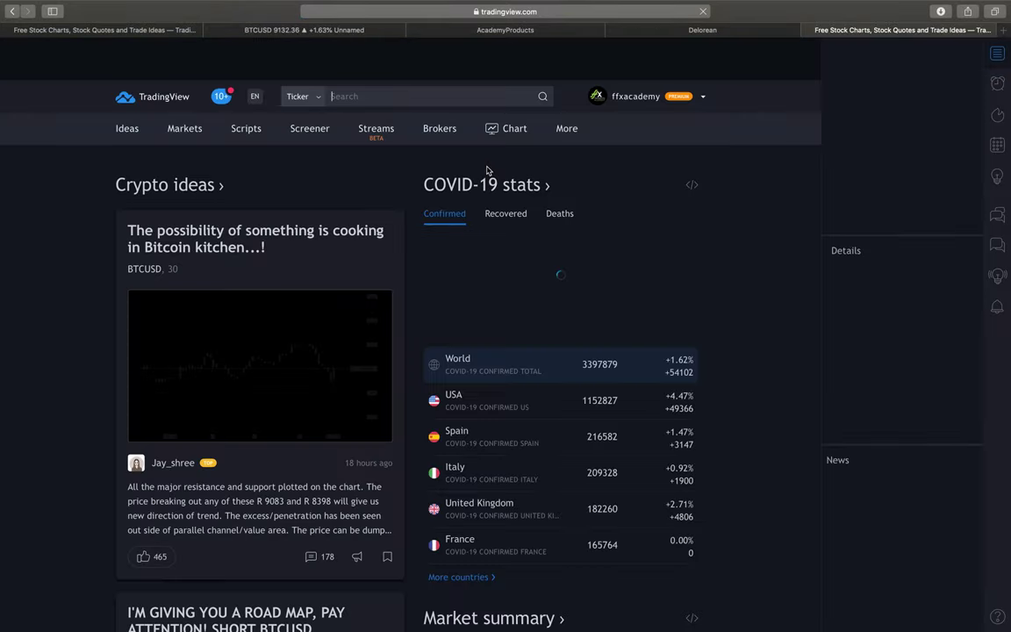
{"action": "type", "text": "US30"}
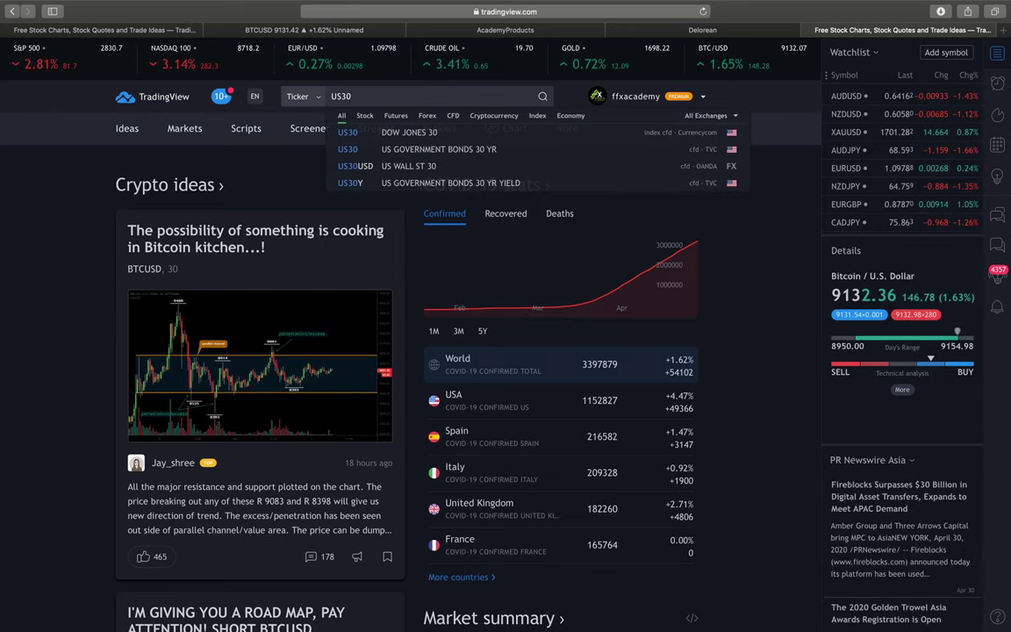
{"action": "left_click", "coordinate": [445, 134]}
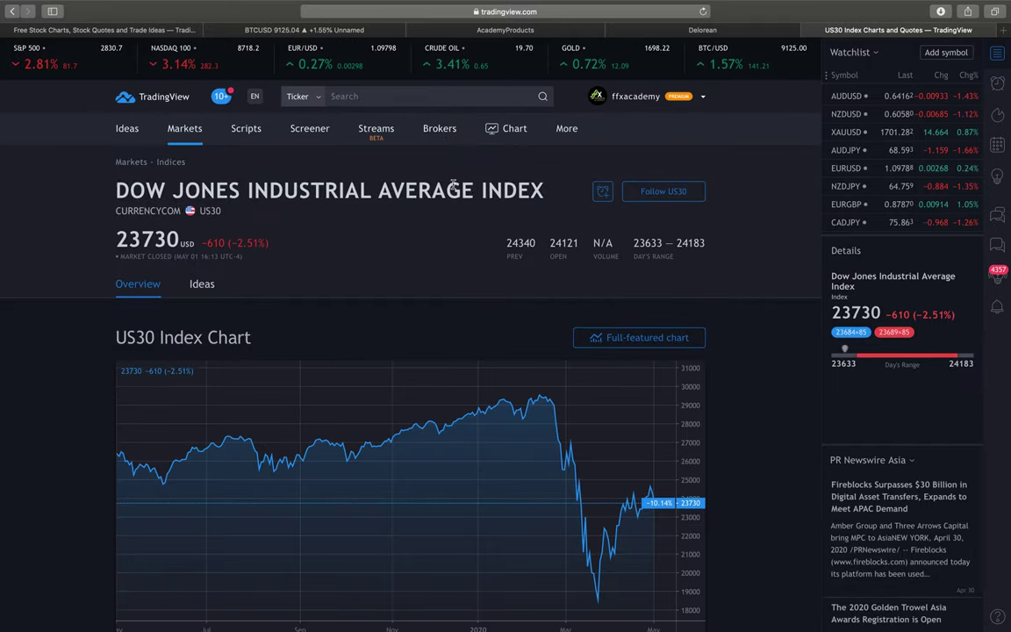
{"action": "left_click", "coordinate": [618, 344]}
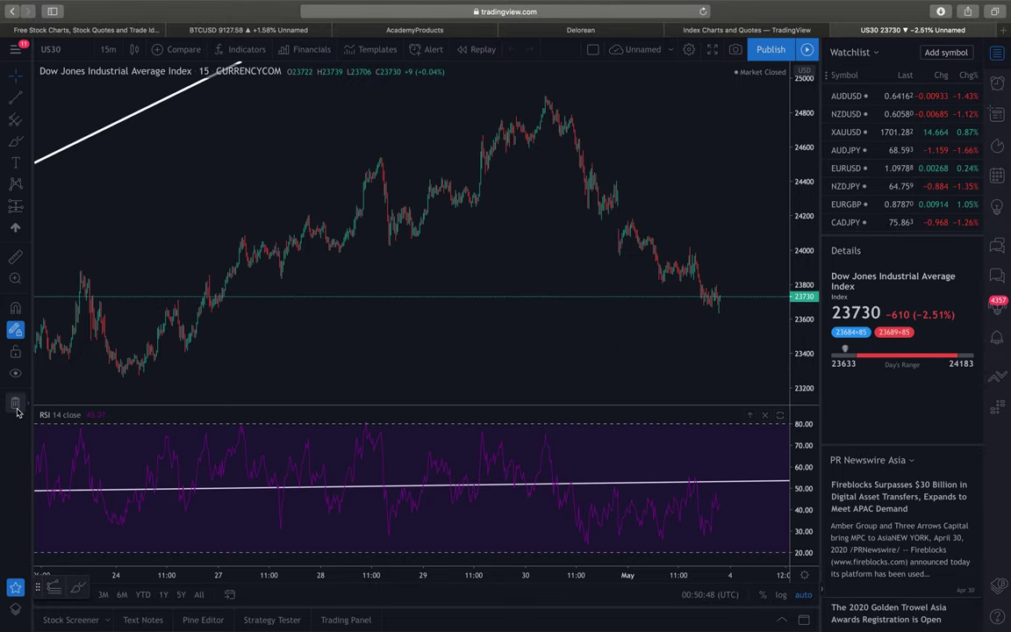
Remove the leftover drawings and switch US30 to 1-minute candles
{"action": "left_click", "coordinate": [15, 402]}
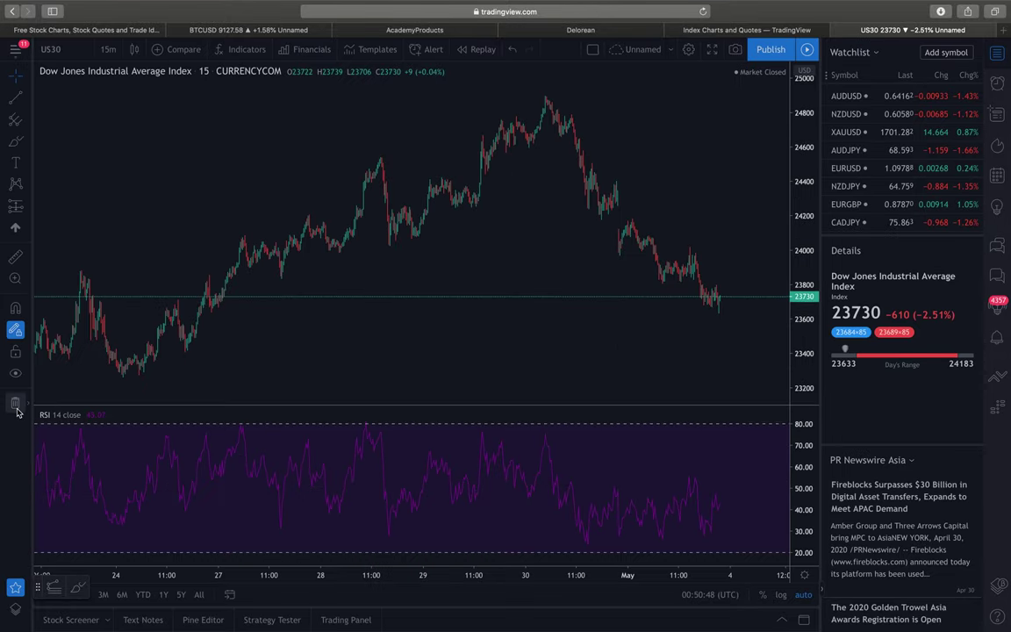
{"action": "left_click", "coordinate": [107, 49]}
{"action": "left_click", "coordinate": [117, 105]}
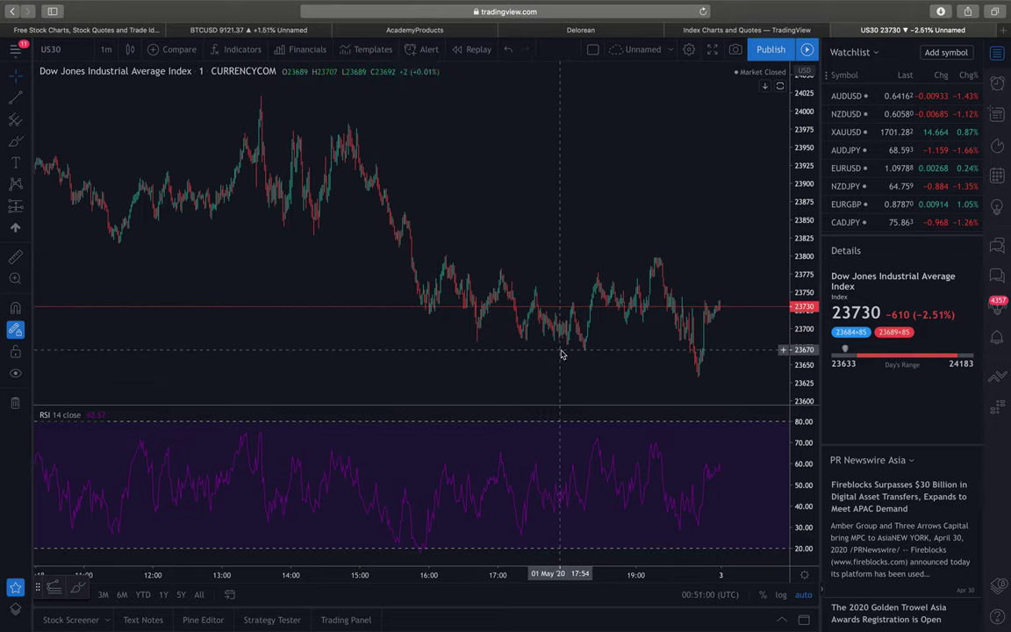
Mark horizontal rays at 23670 and 23800, then zoom into the area around them
{"action": "left_click", "coordinate": [24, 102]}
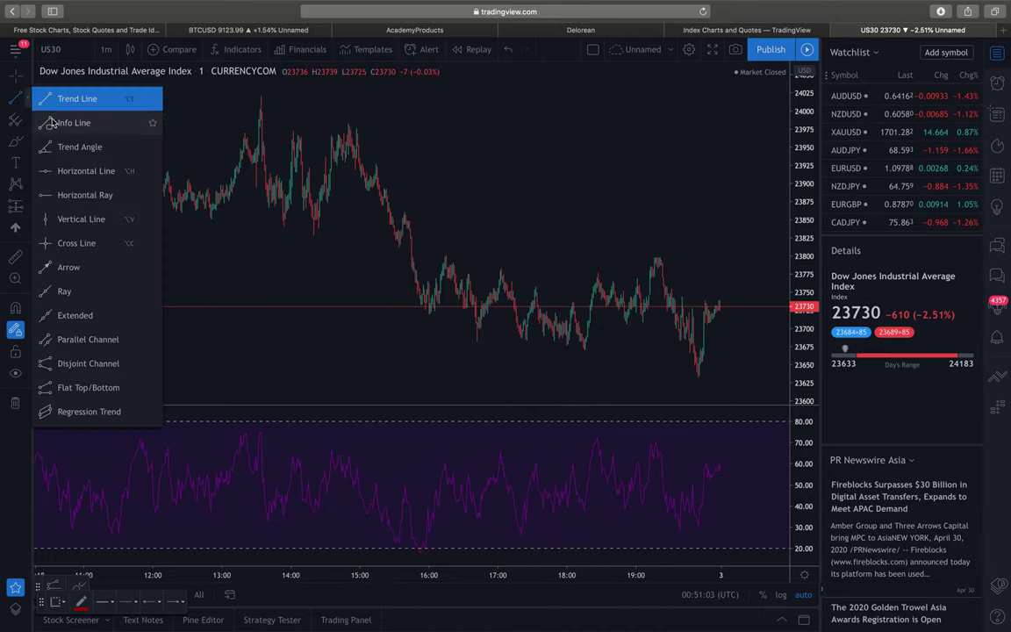
{"action": "left_click", "coordinate": [79, 194]}
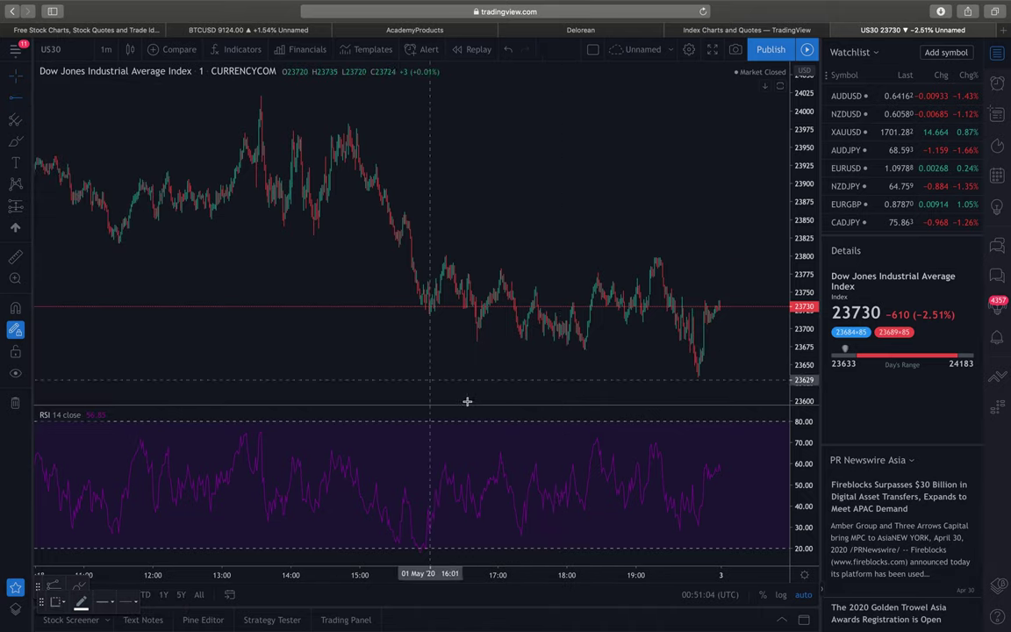
{"action": "left_click", "coordinate": [512, 350]}
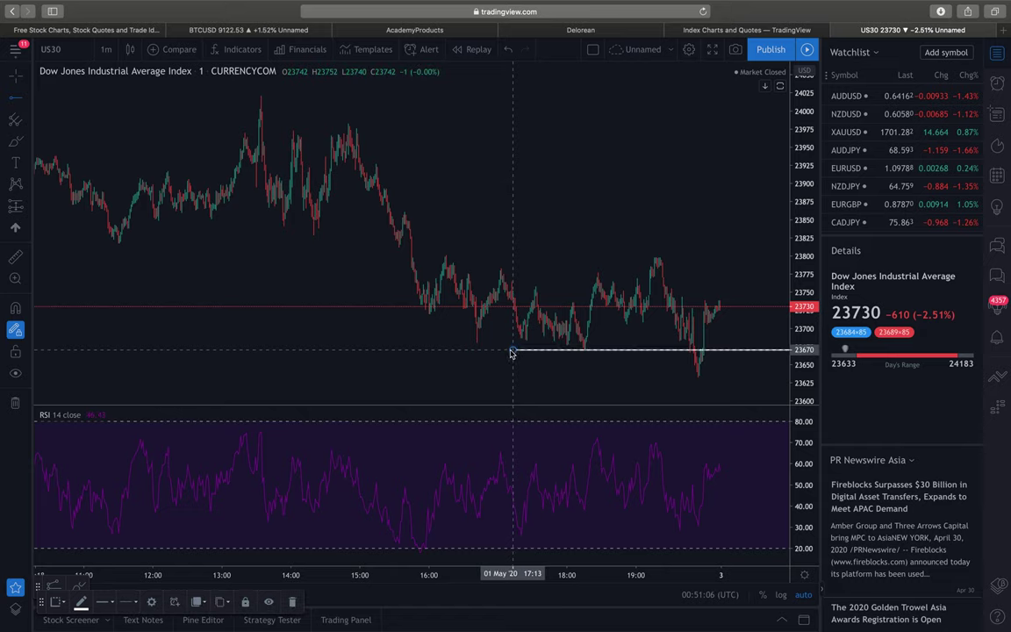
{"action": "left_click", "coordinate": [426, 255]}
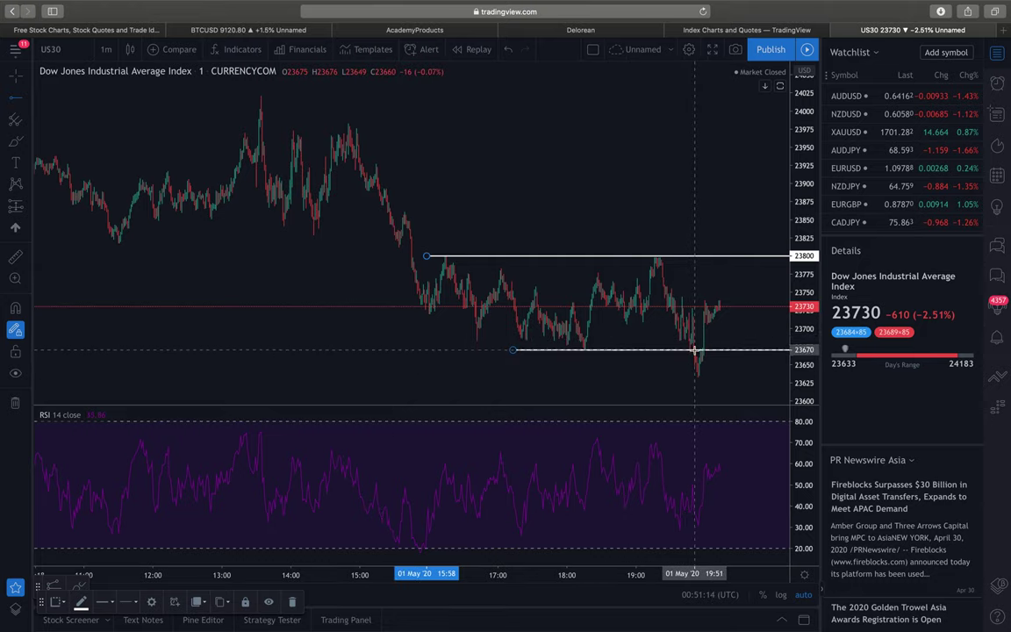
{"action": "left_click", "coordinate": [15, 277]}
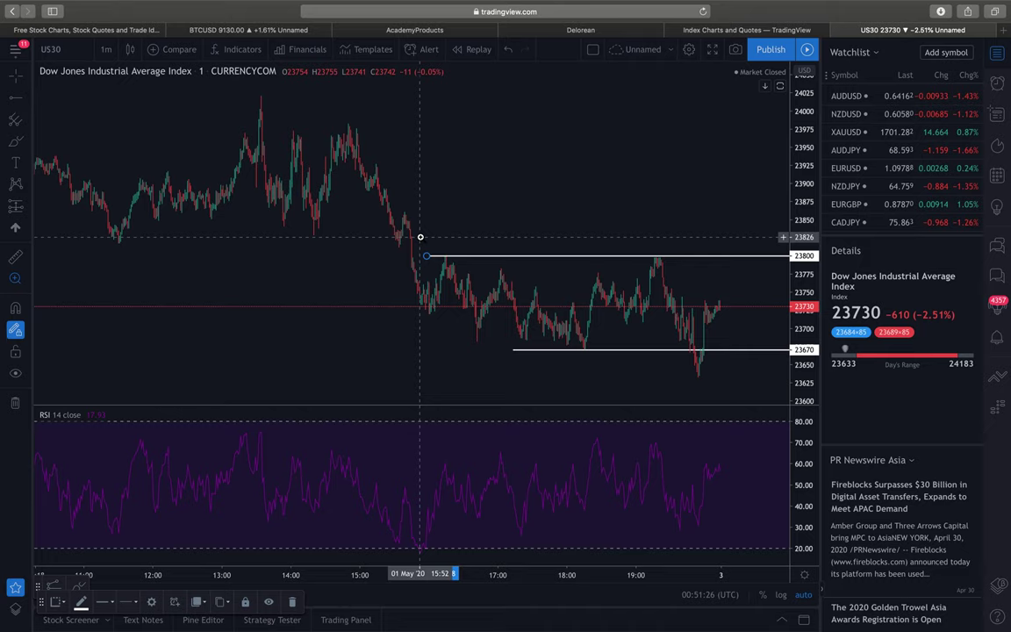
{"action": "mouse_move", "coordinate": [401, 234]}
{"action": "left_mouse_down"}
{"action": "mouse_move", "coordinate": [708, 302]}
{"action": "mouse_move", "coordinate": [791, 361]}
{"action": "mouse_move", "coordinate": [798, 393]}
{"action": "left_mouse_up"}
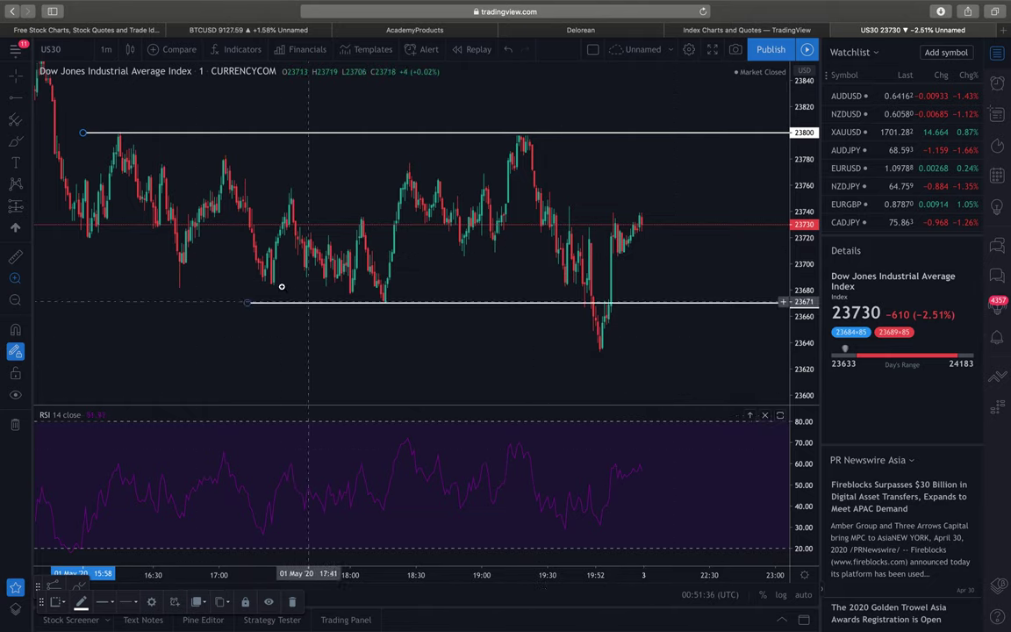
Draw a red rectangle on the US30 chart
{"action": "left_click", "coordinate": [25, 143]}
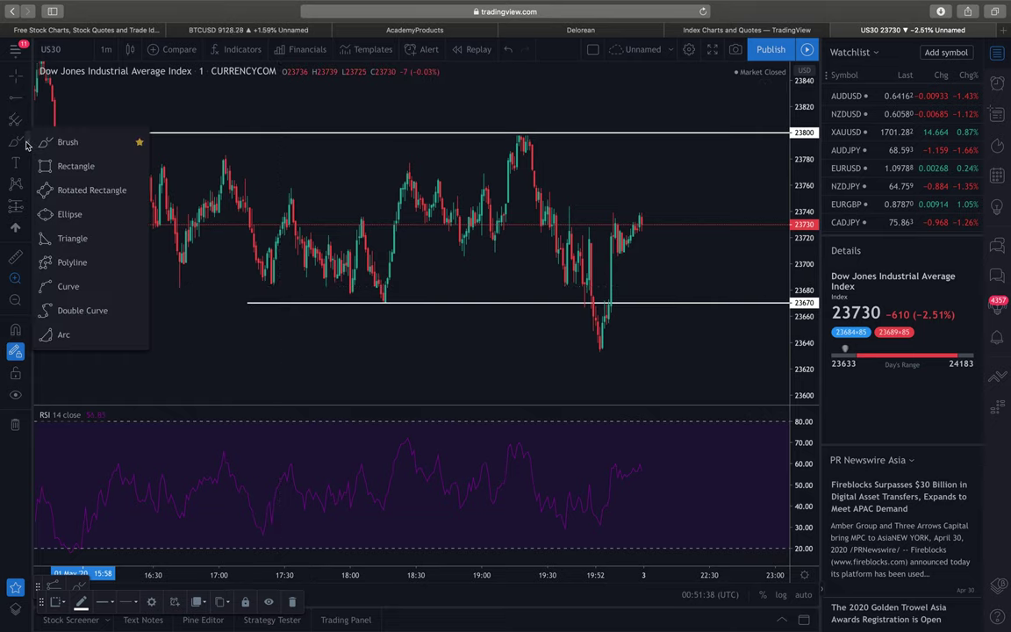
{"action": "left_click", "coordinate": [84, 165]}
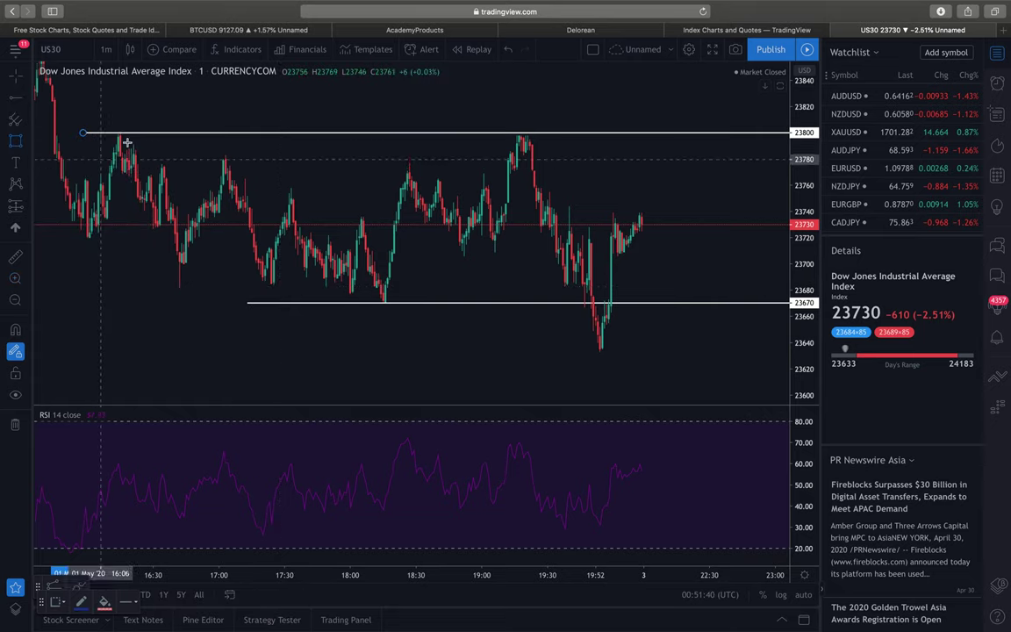
{"action": "mouse_move", "coordinate": [114, 129]}
{"action": "left_mouse_down"}
{"action": "mouse_move", "coordinate": [182, 126]}
{"action": "mouse_move", "coordinate": [319, 287]}
{"action": "mouse_move", "coordinate": [308, 301]}
{"action": "left_mouse_up"}
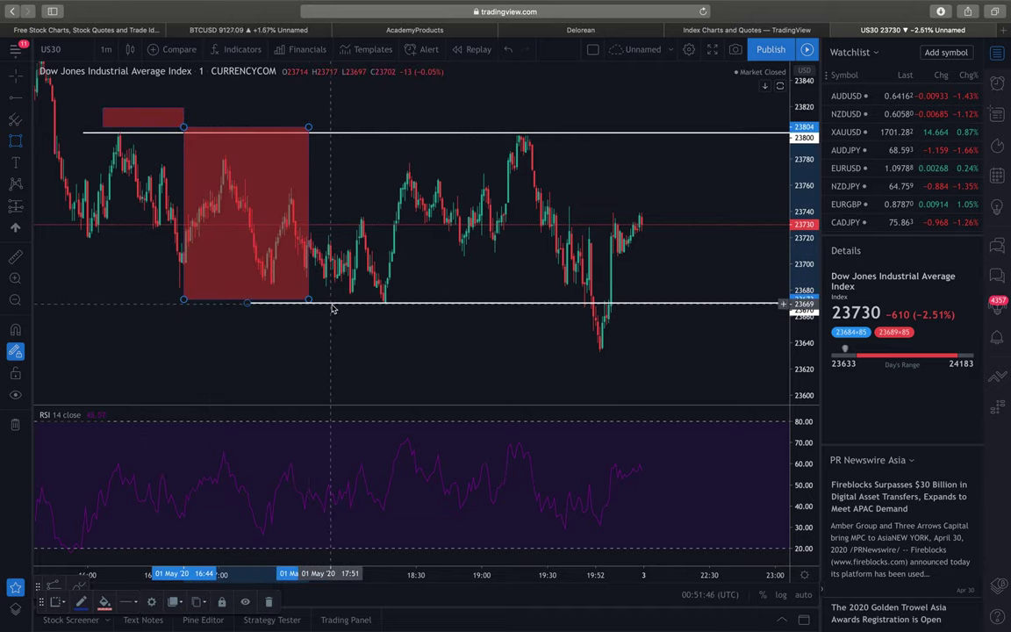
{"action": "left_click", "coordinate": [24, 80]}
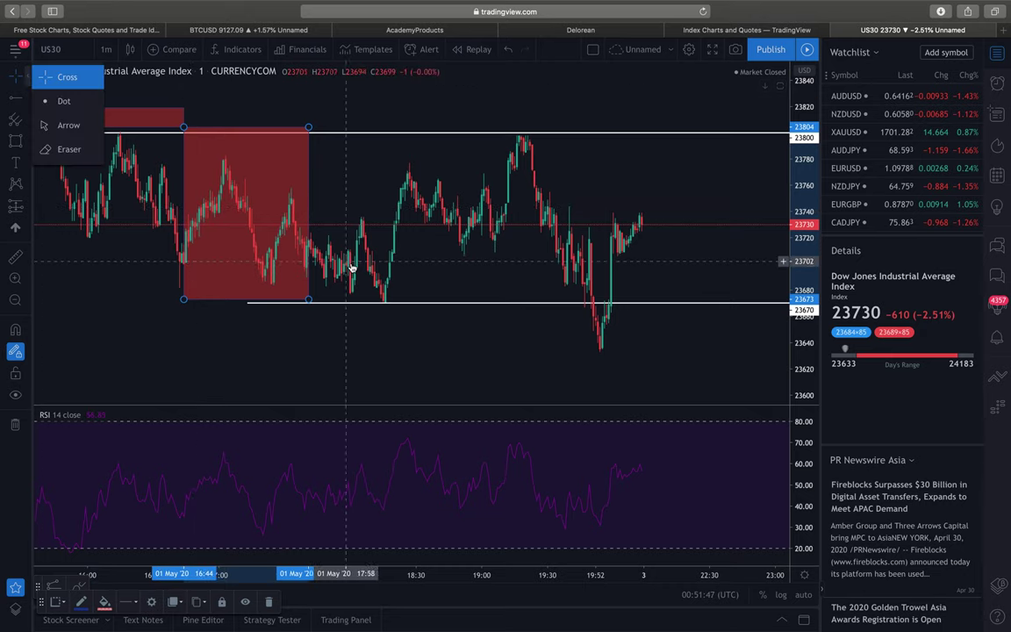
{"action": "left_click", "coordinate": [277, 155]}
Delete the large red rectangle and move the small one beneath the 23670 line
{"action": "left_click", "coordinate": [309, 130]}
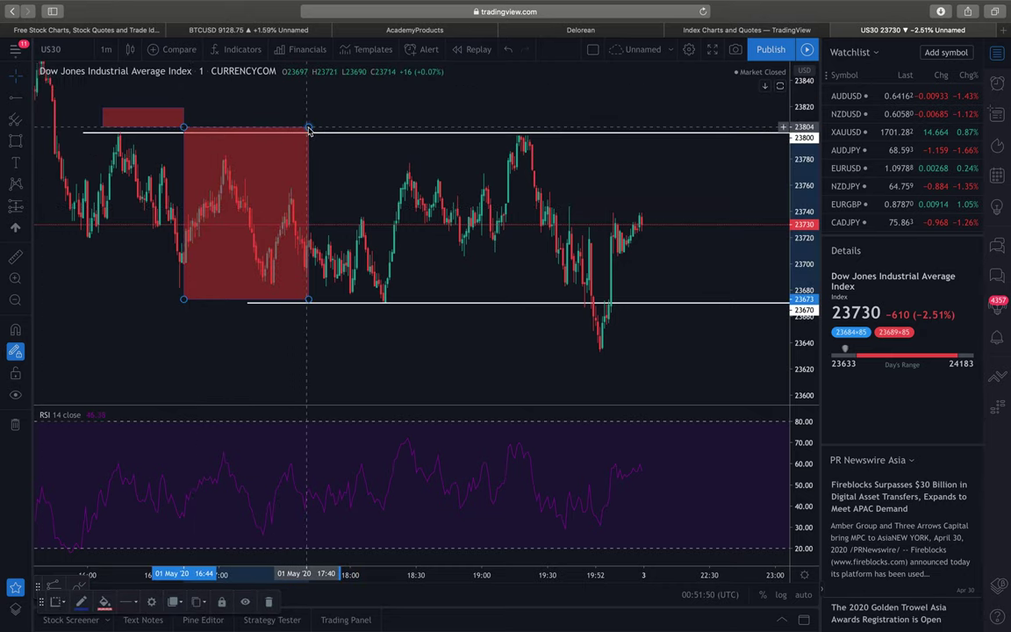
{"action": "key", "text": "Delete"}
{"action": "left_click", "coordinate": [139, 115]}
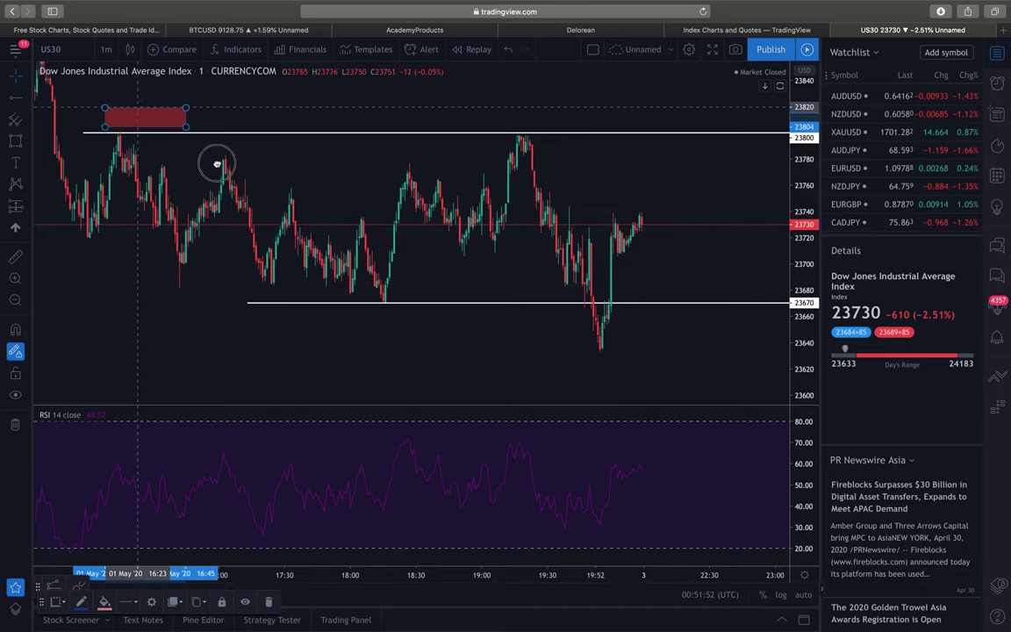
{"action": "left_click_drag", "start_coordinate": [217, 164], "coordinate": [781, 314]}
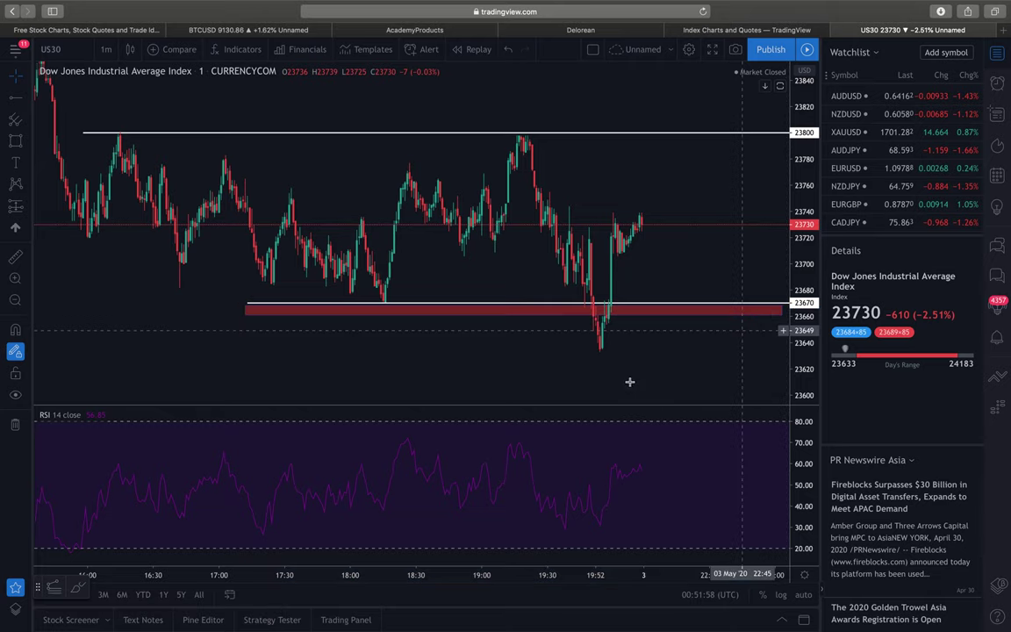
{"action": "left_click", "coordinate": [783, 314]}
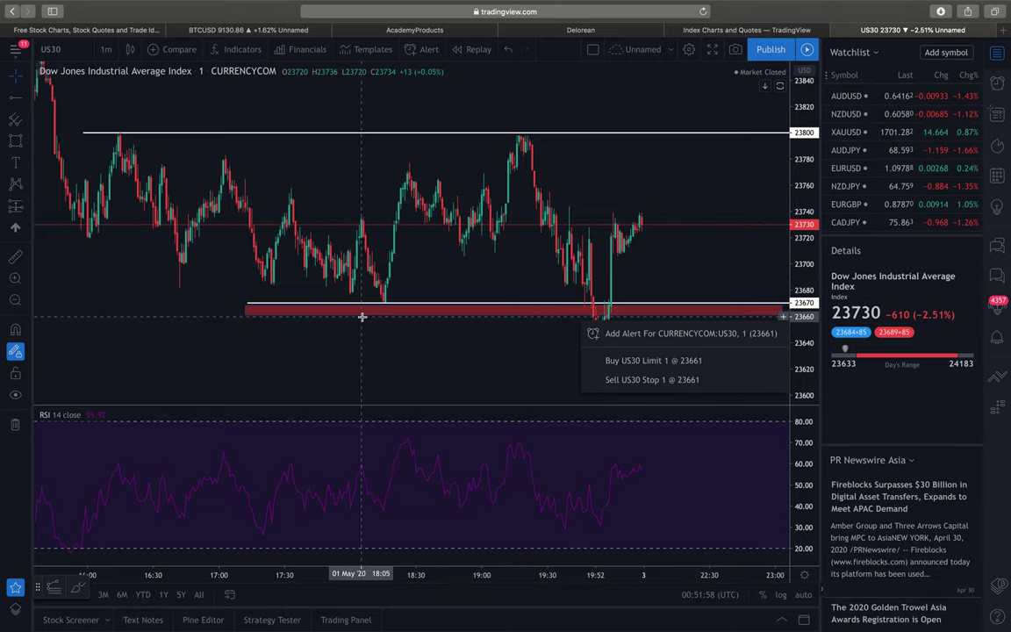
{"action": "left_click", "coordinate": [26, 140]}
{"action": "left_click", "coordinate": [62, 167]}
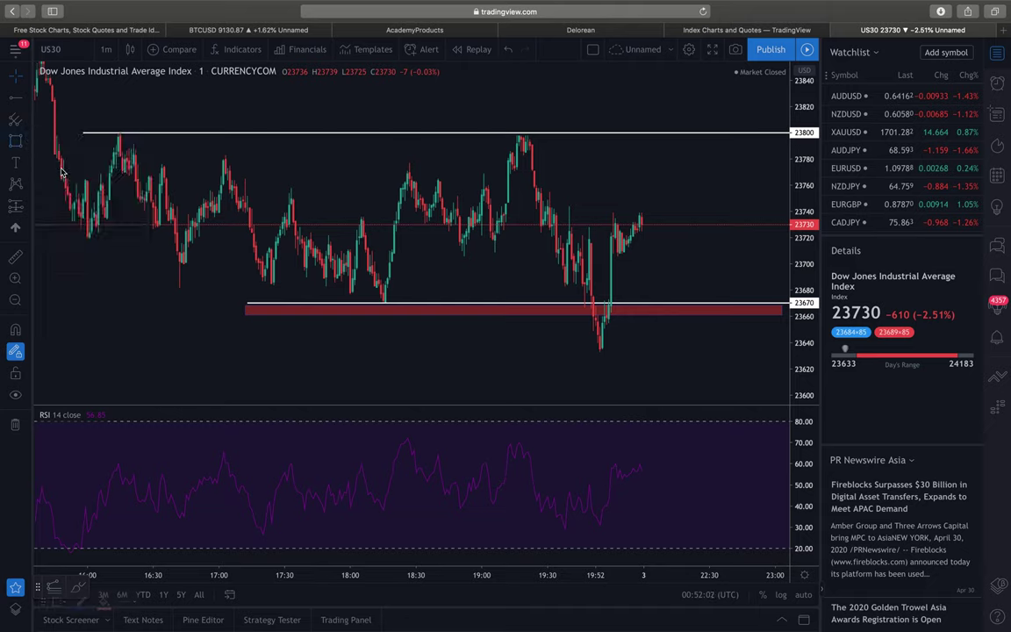
Draw a rectangle along the 23800 line stretching to the chart's right edge
{"action": "left_click", "coordinate": [87, 120]}
{"action": "left_click", "coordinate": [514, 132]}
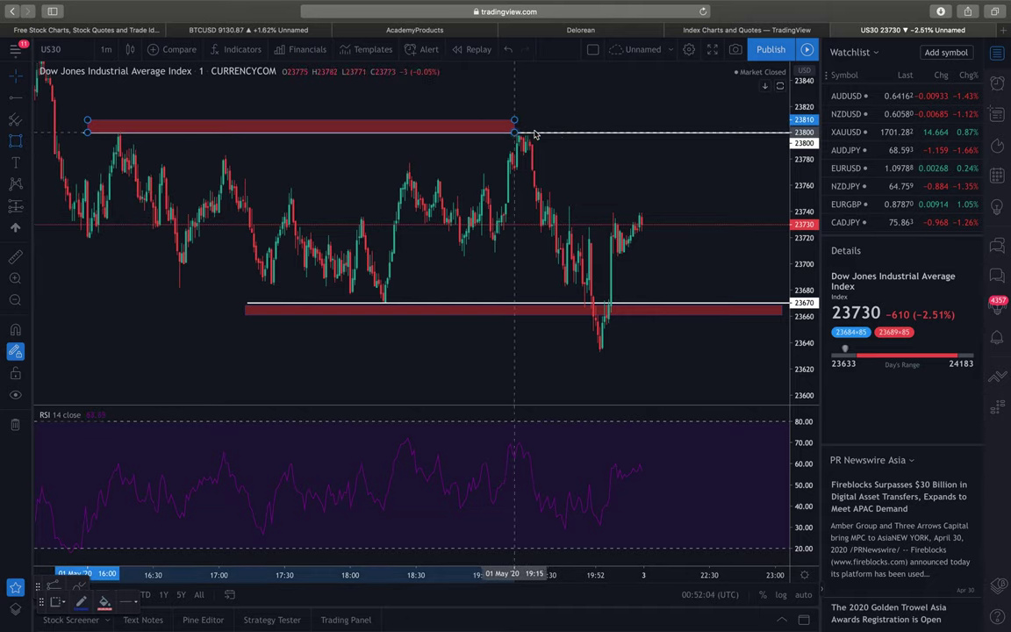
{"action": "left_click_drag", "start_coordinate": [514, 131], "coordinate": [783, 132]}
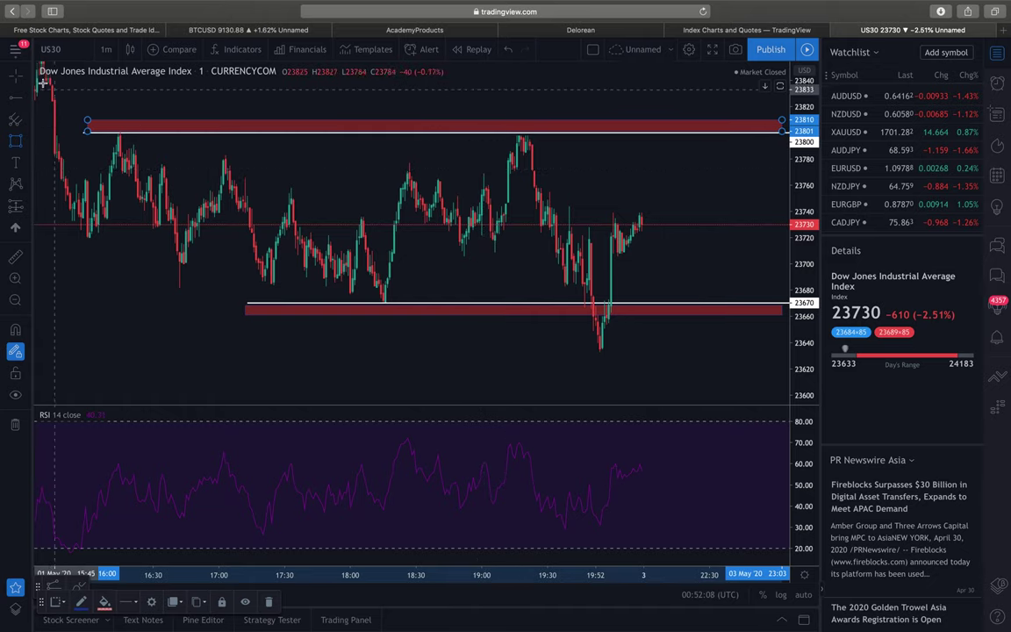
Change the 23800 rectangle's background fill to green in its settings
{"action": "right_click", "coordinate": [88, 123]}
{"action": "left_click", "coordinate": [132, 311]}
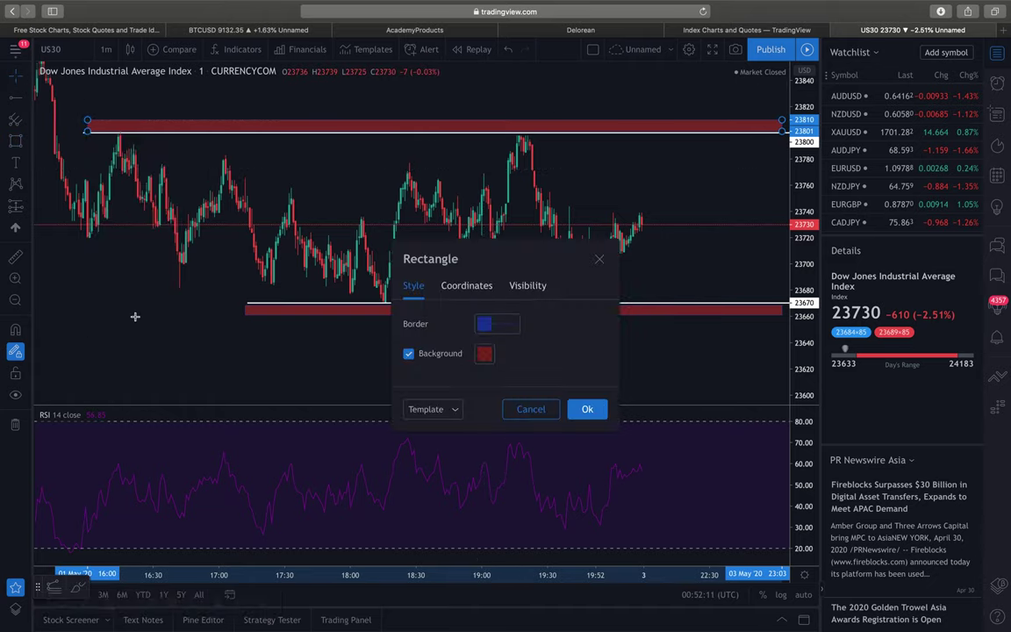
{"action": "left_click", "coordinate": [485, 353]}
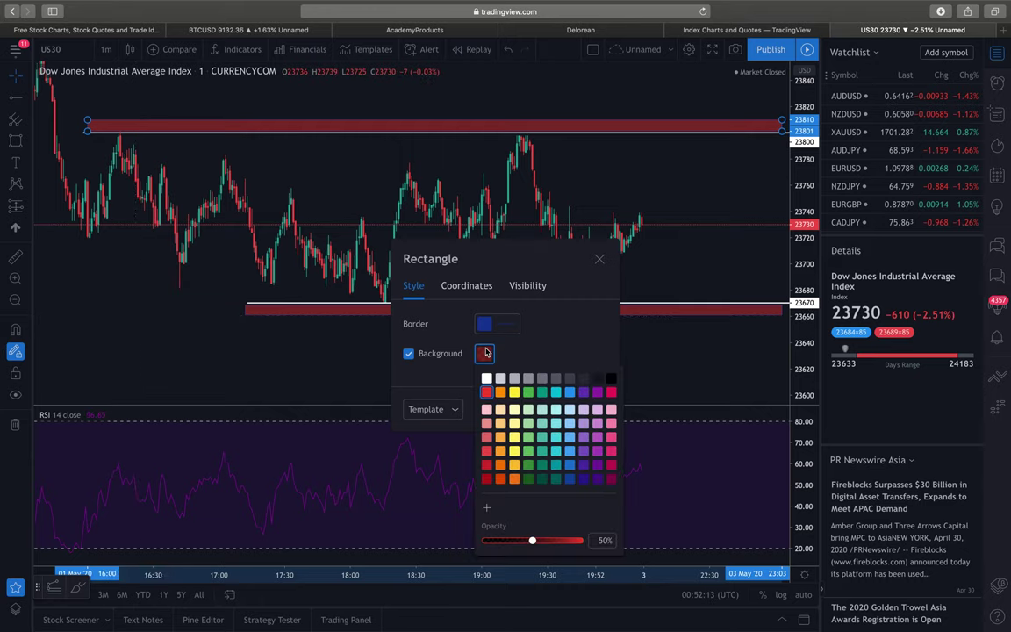
{"action": "left_click", "coordinate": [528, 392]}
{"action": "left_click", "coordinate": [532, 301]}
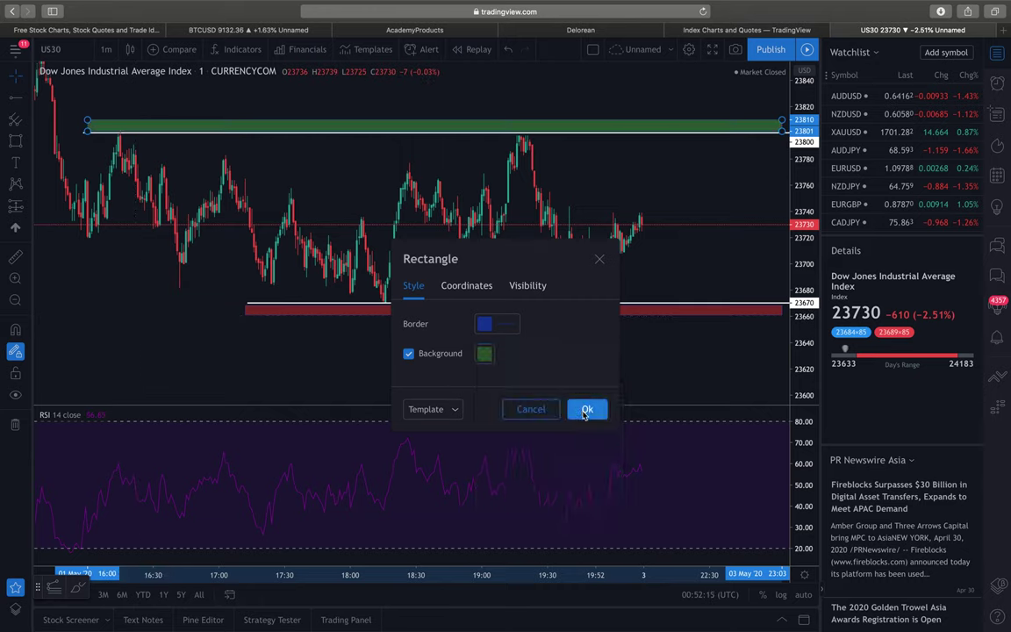
{"action": "left_click", "coordinate": [586, 409]}
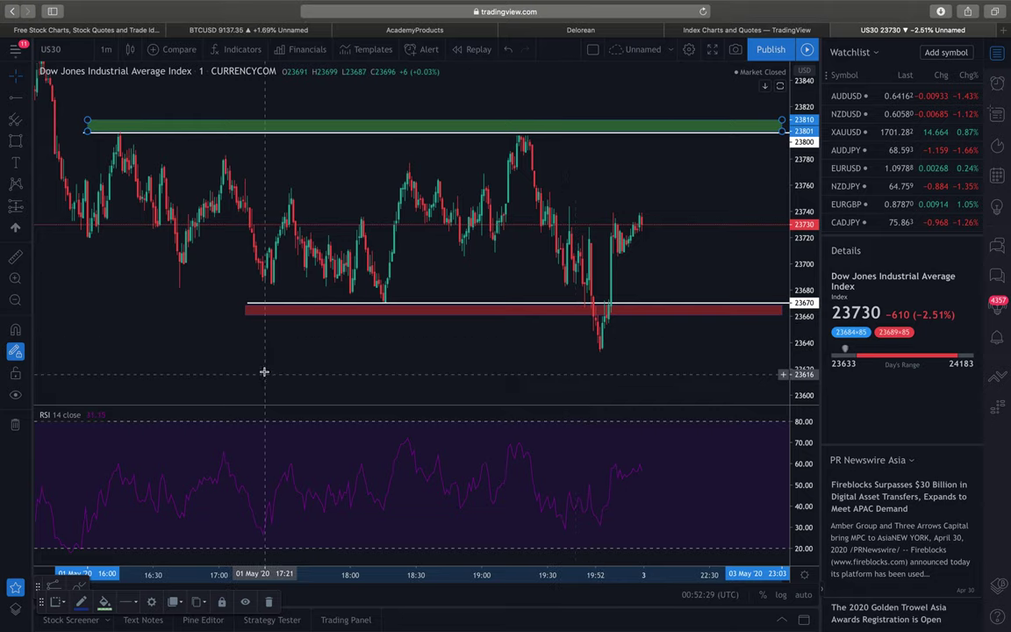
Draw an arrow rising from about 23616 up to the red 23670 support zone
{"action": "left_click", "coordinate": [26, 102]}
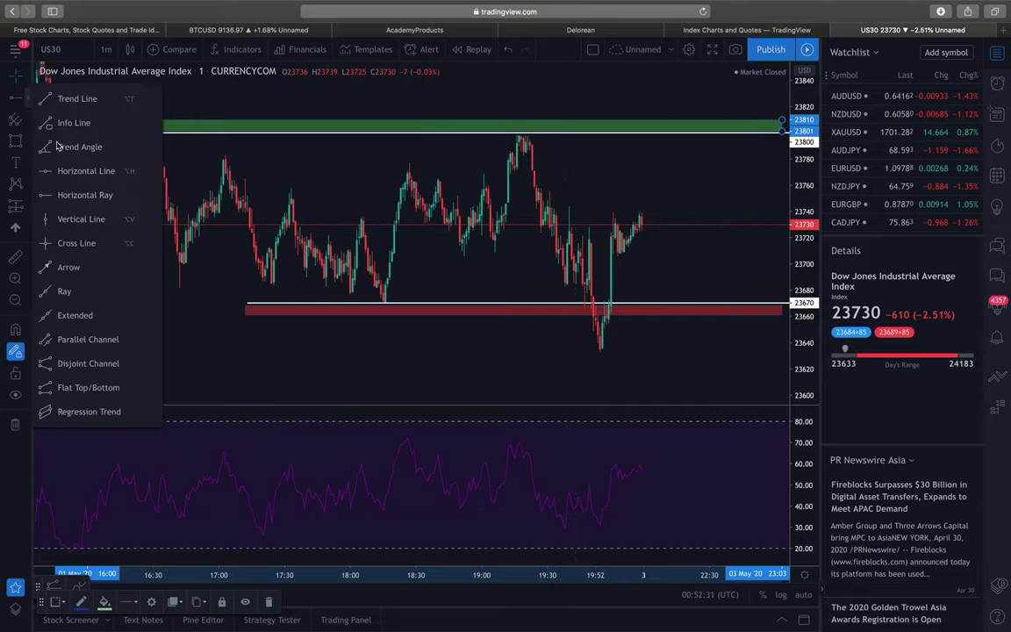
{"action": "left_click", "coordinate": [61, 239]}
{"action": "left_click", "coordinate": [319, 373]}
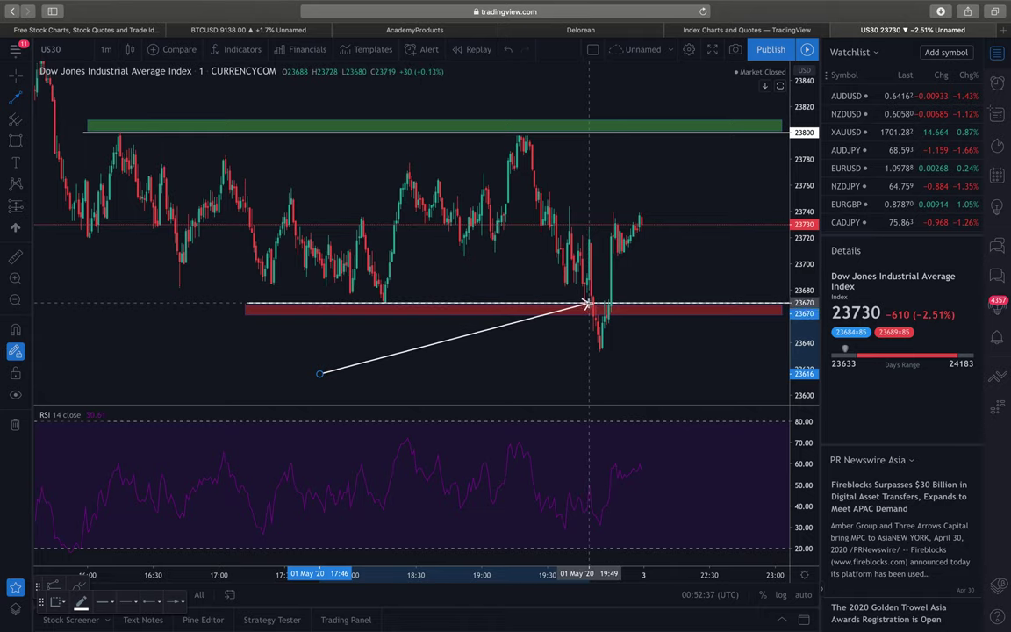
{"action": "left_click", "coordinate": [577, 198]}
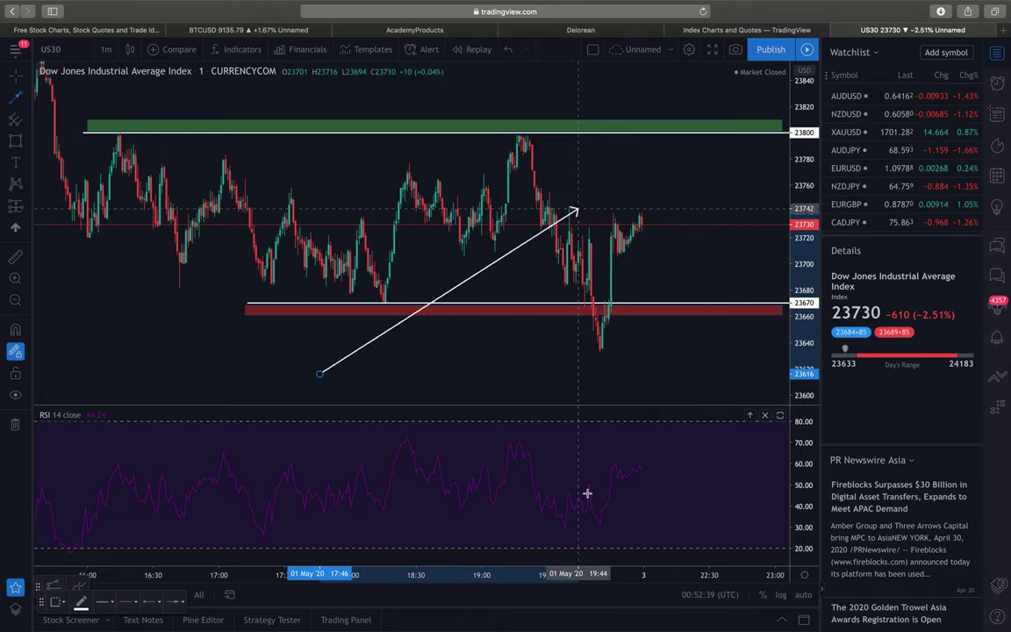
{"action": "left_click", "coordinate": [581, 306]}
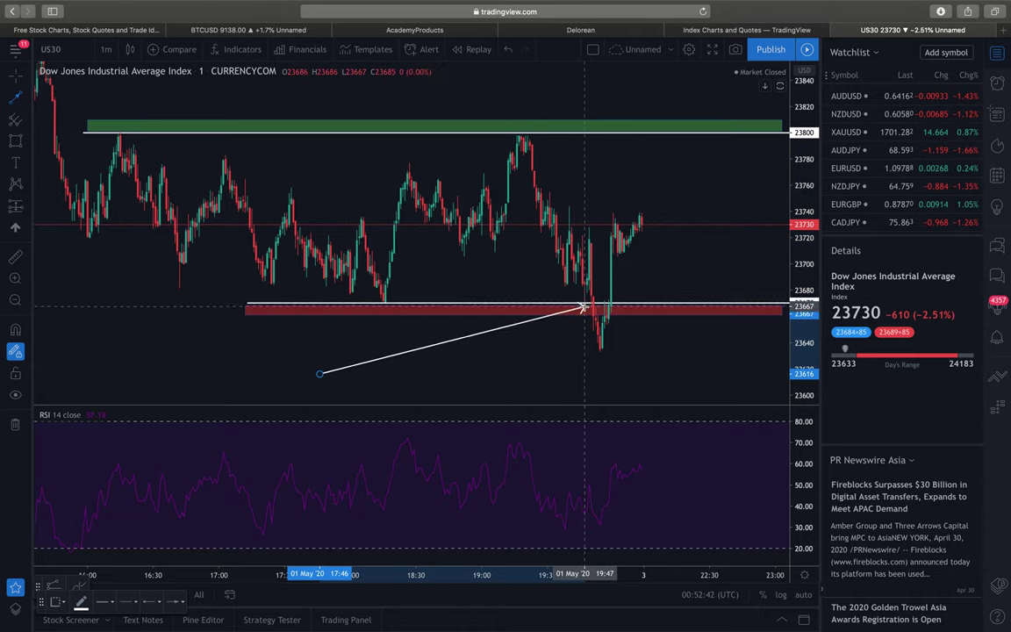
{"action": "left_click", "coordinate": [103, 170]}
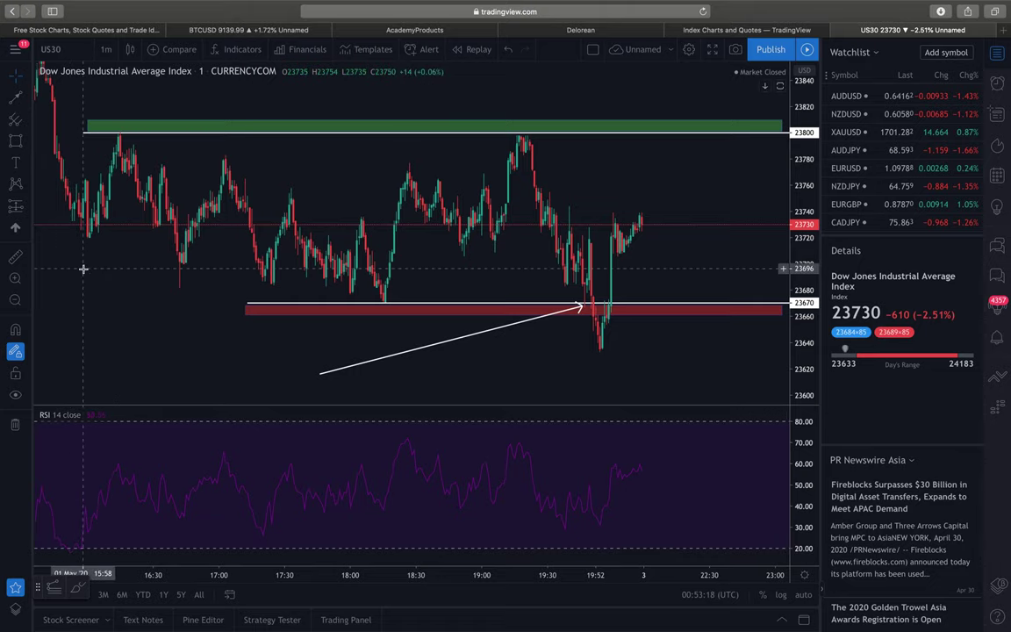
Return to the US30 chart tab via Safari's tab overview and pick the Rectangle tool
{"action": "scroll", "coordinate": [83, 268], "scroll_direction": "left", "scroll_amount": 8}
{"action": "key", "text": "super+shift+backslash"}
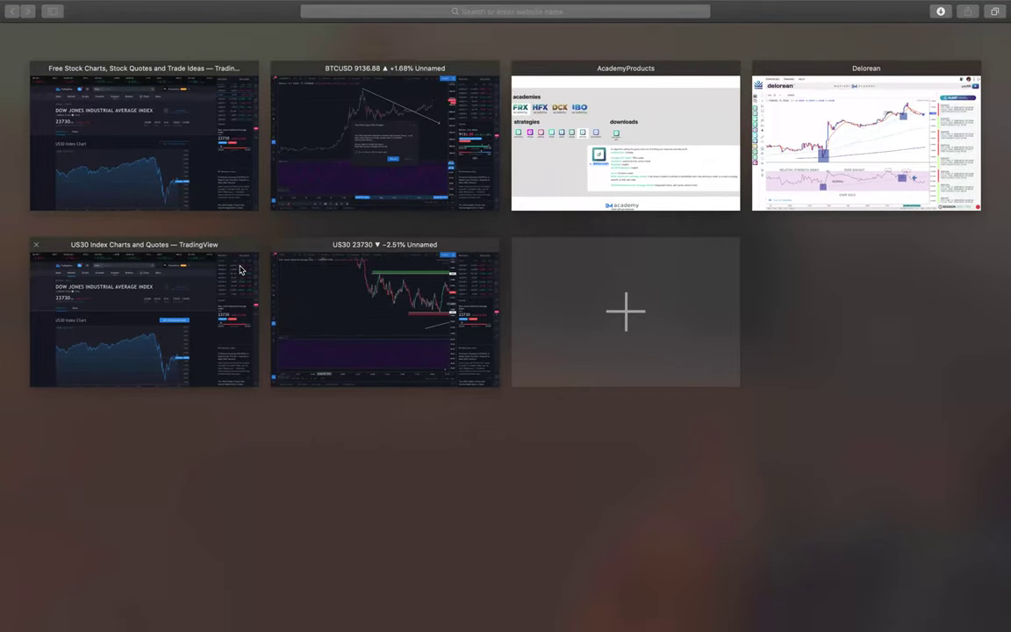
{"action": "left_click", "coordinate": [349, 300]}
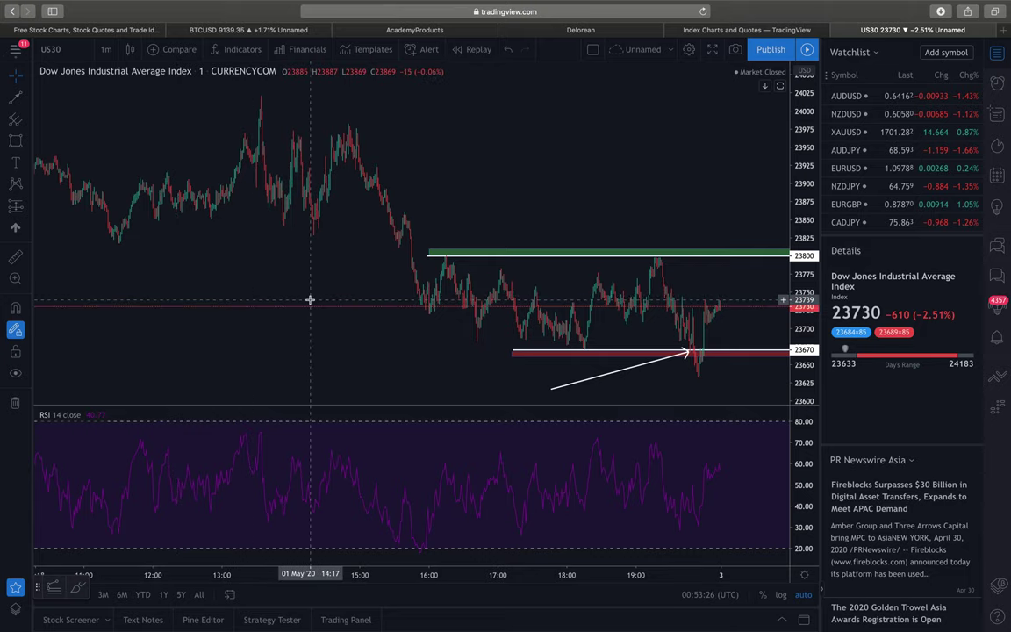
{"action": "left_click", "coordinate": [19, 143]}
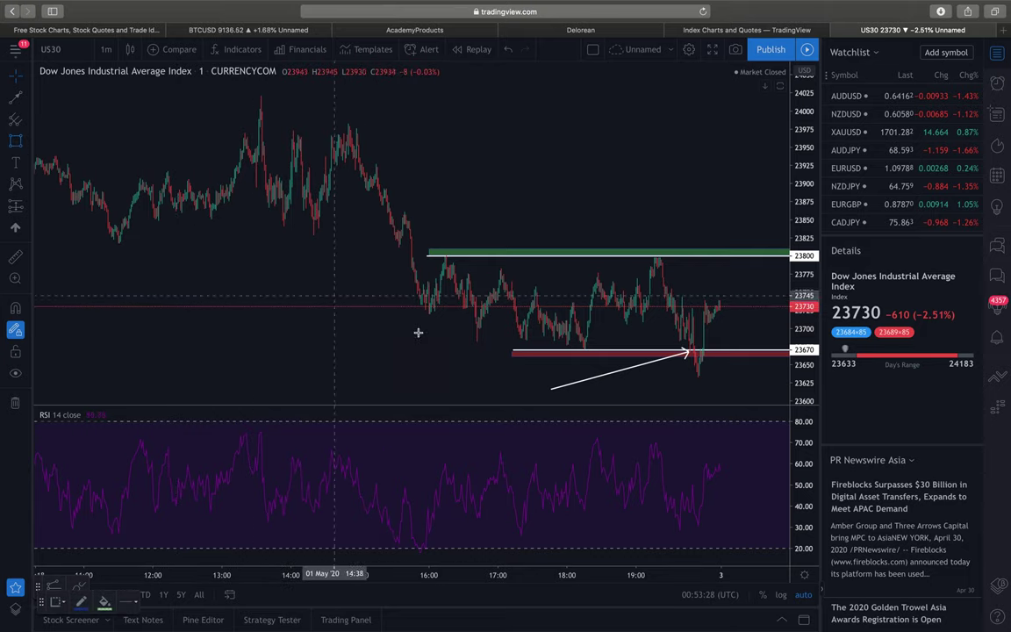
Draw a small green box over the candles near 16:00 and stretch the RSI scale to 10–90
{"action": "left_click", "coordinate": [400, 292]}
{"action": "left_click", "coordinate": [433, 298]}
{"action": "left_click_drag", "start_coordinate": [433, 298], "coordinate": [449, 321]}
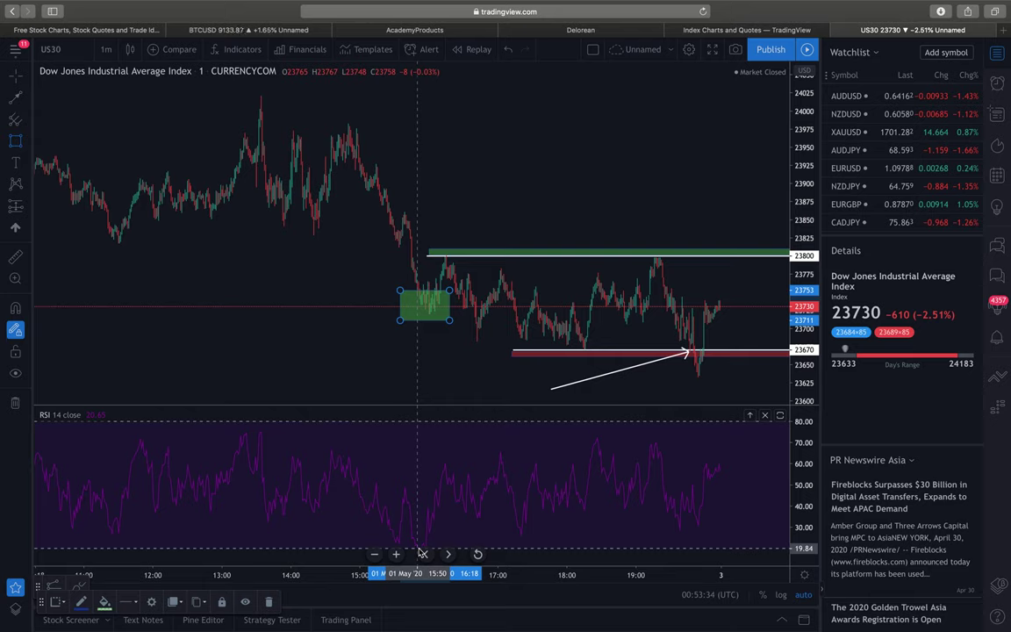
{"action": "left_click_drag", "start_coordinate": [799, 458], "coordinate": [798, 491]}
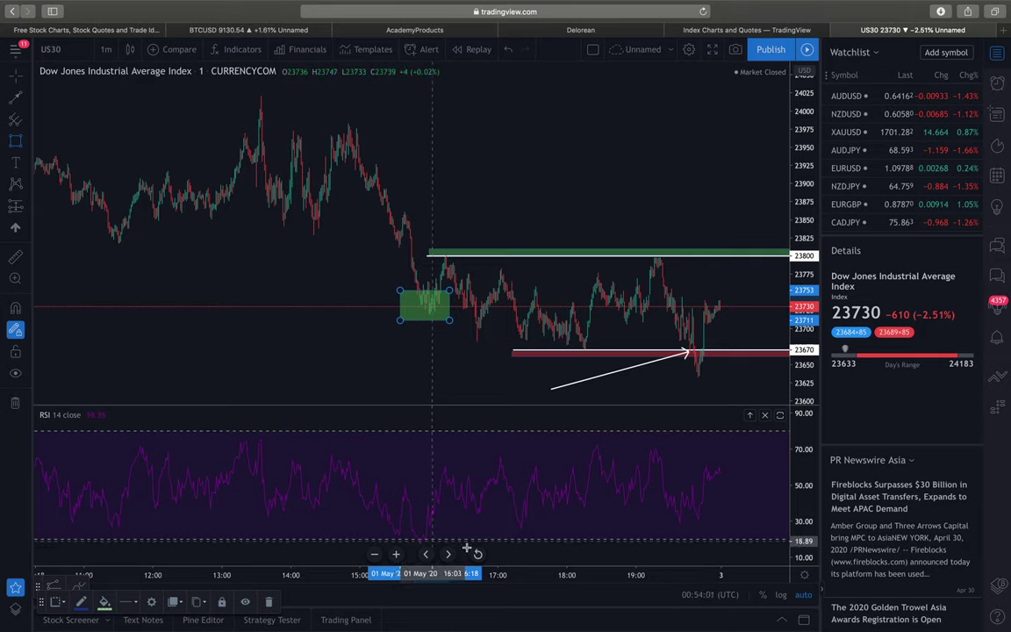
{"action": "left_click", "coordinate": [673, 443]}
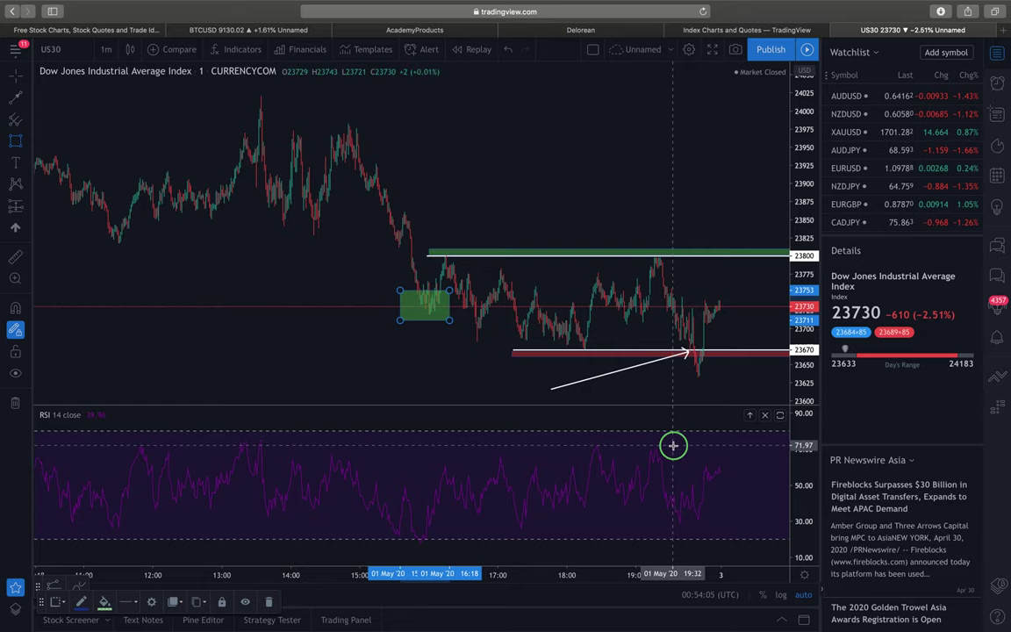
Open the chart settings from the right-click menu and close them unchanged
{"action": "right_click", "coordinate": [673, 444]}
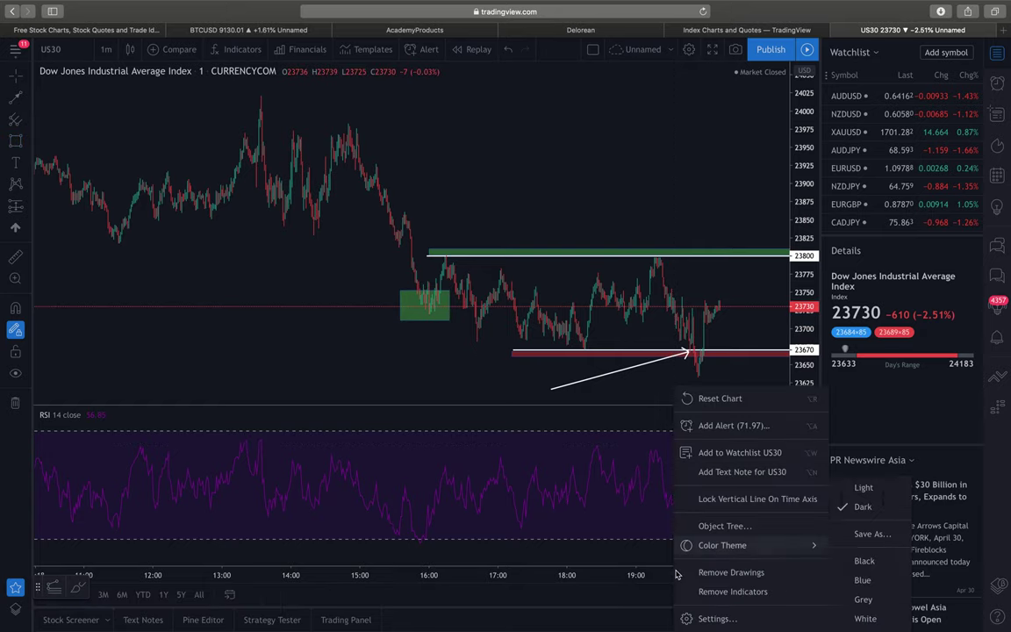
{"action": "left_click", "coordinate": [693, 619]}
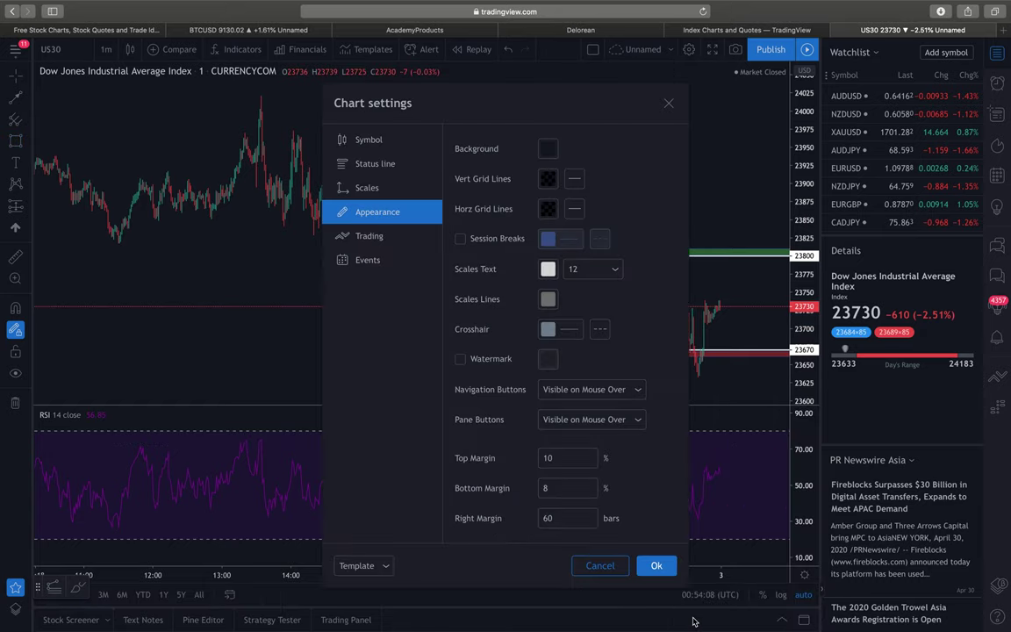
{"action": "left_click", "coordinate": [599, 565]}
Add horizontal lines in the RSI pane at 70.30 and 30.91
{"action": "left_click", "coordinate": [27, 96]}
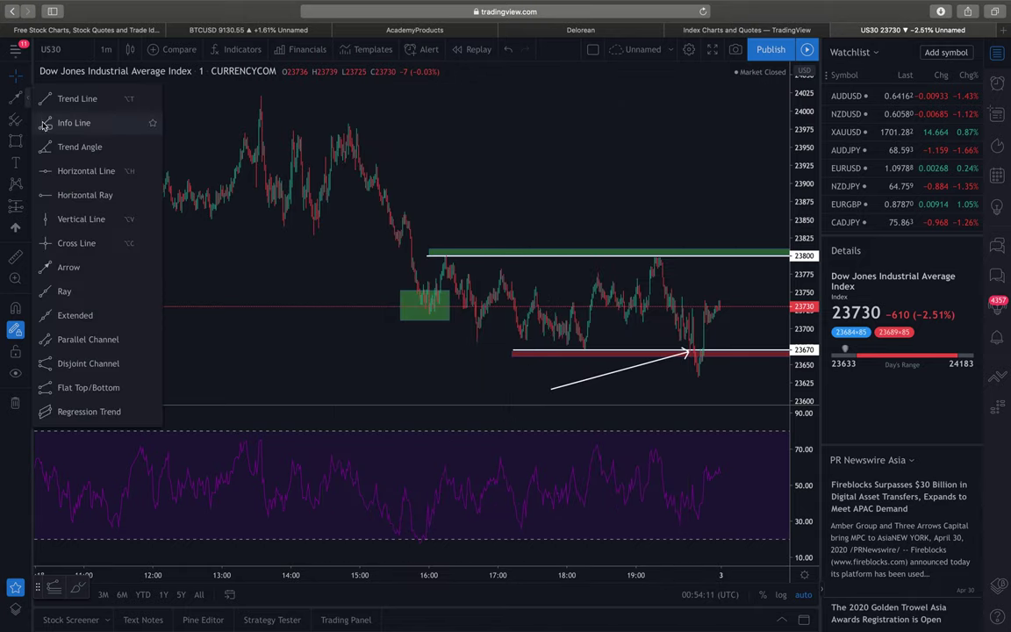
{"action": "left_click", "coordinate": [74, 171]}
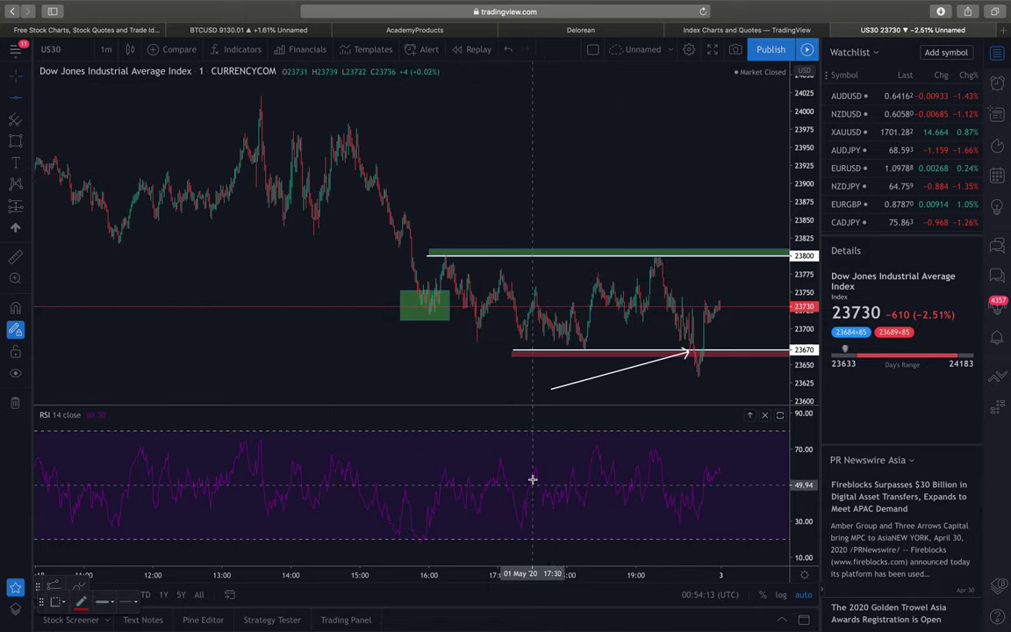
{"action": "left_click", "coordinate": [536, 449]}
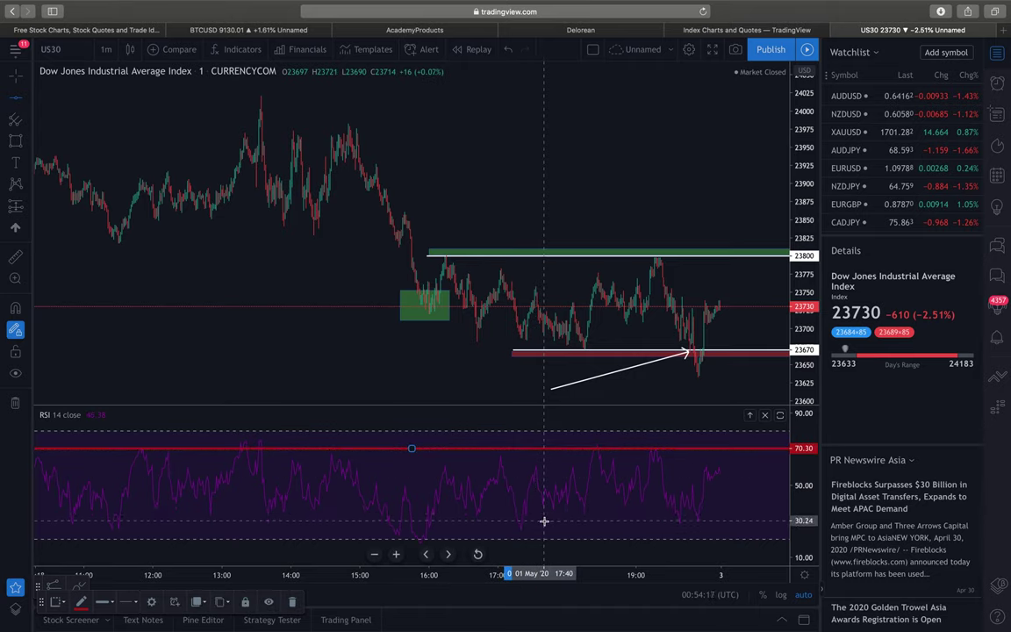
{"action": "left_click", "coordinate": [544, 519]}
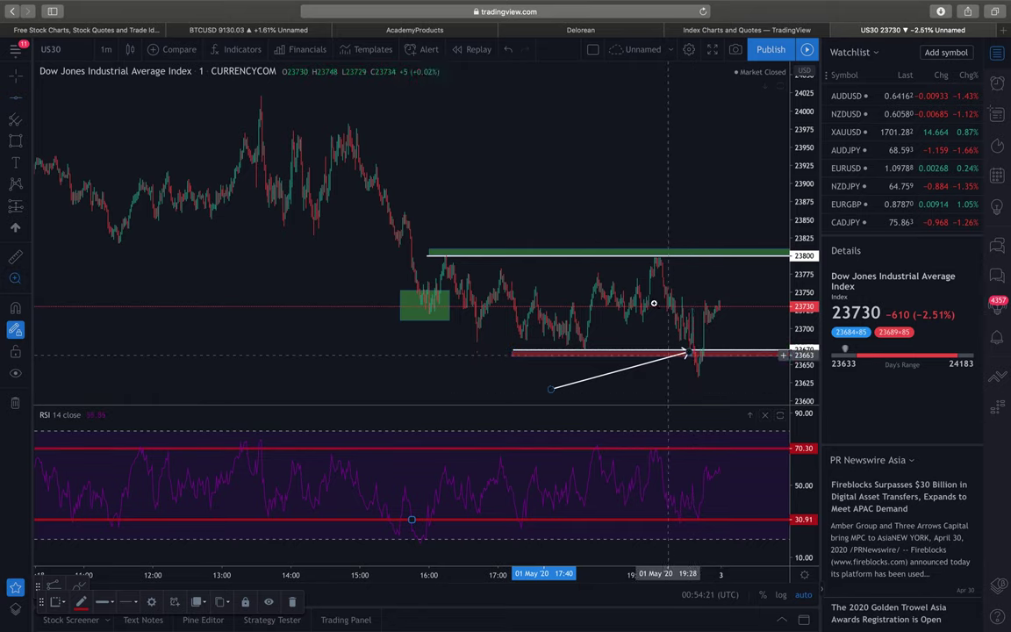
{"action": "left_click_drag", "start_coordinate": [603, 227], "coordinate": [760, 377]}
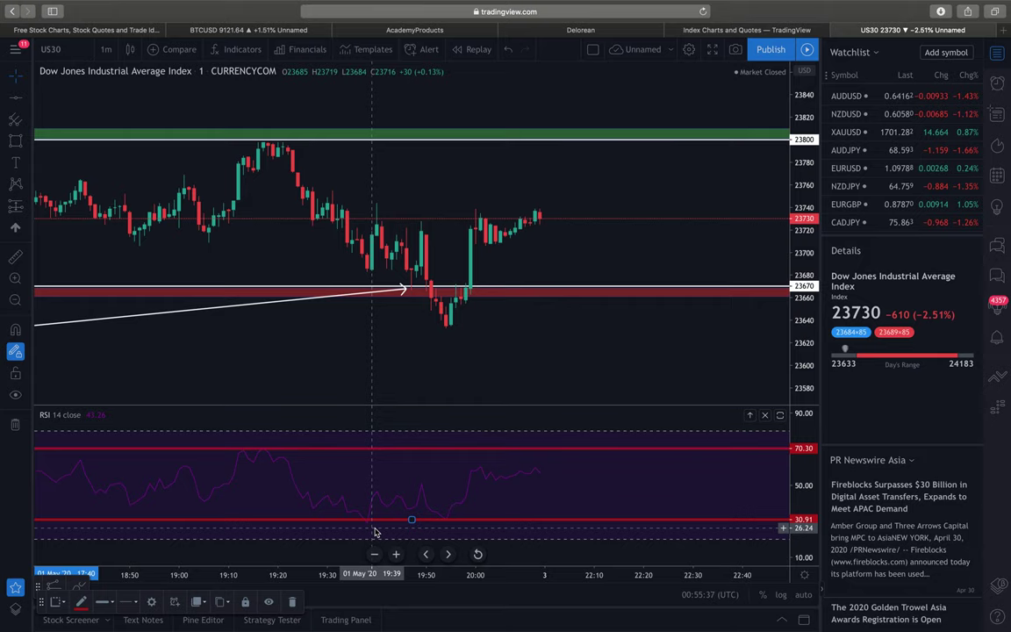
Switch to the Index Charts and Quotes browser tab
{"action": "left_click", "coordinate": [737, 32]}
Go to the Delorean EURUSD chart and select the blue box in the RSI pane
{"action": "left_click", "coordinate": [580, 30]}
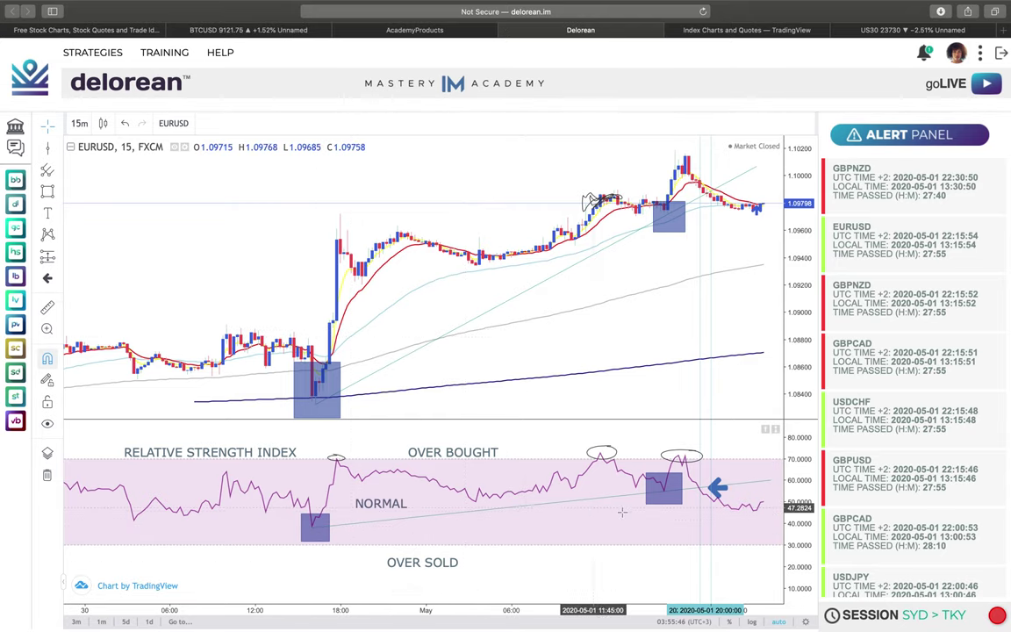
{"action": "left_click", "coordinate": [675, 506]}
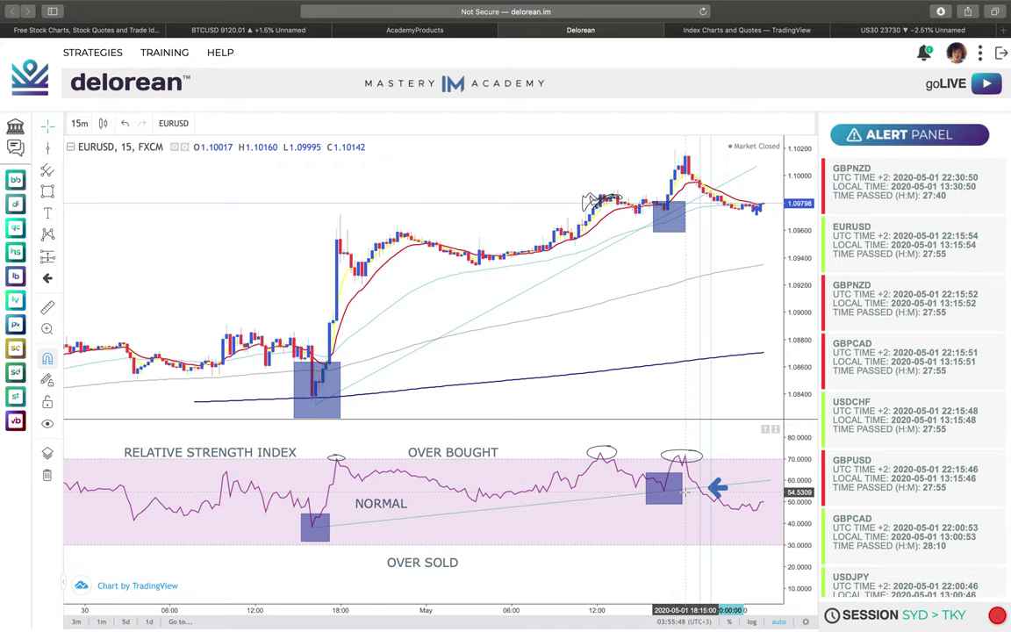